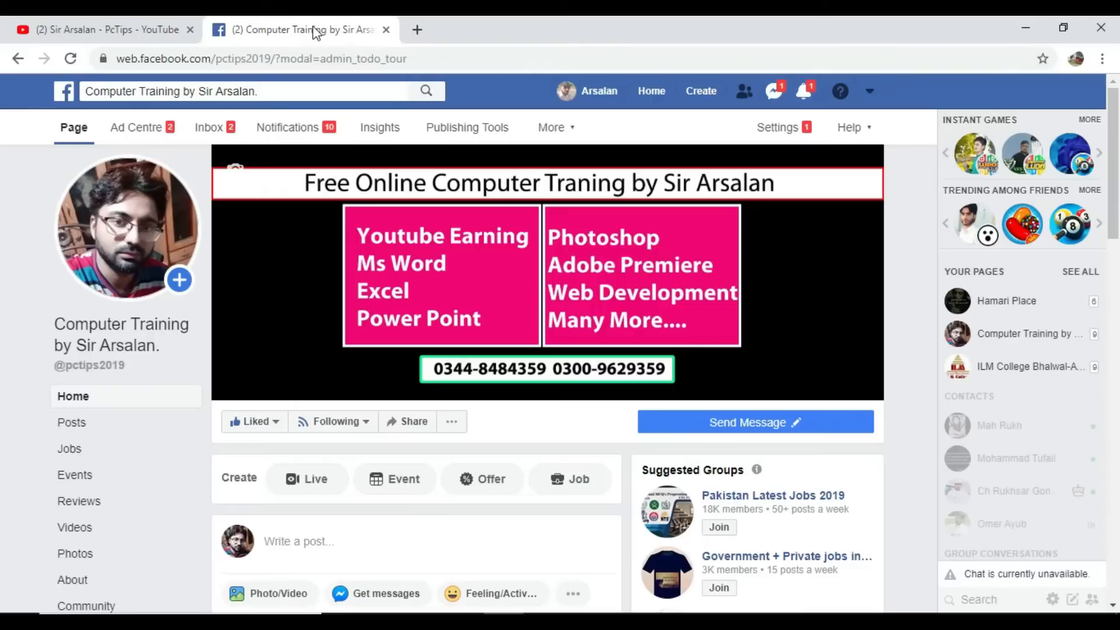
Step: Minimize the Chrome window showing Facebook to reveal the Windows desktop
{"action": "left_click", "coordinate": [1023, 28]}
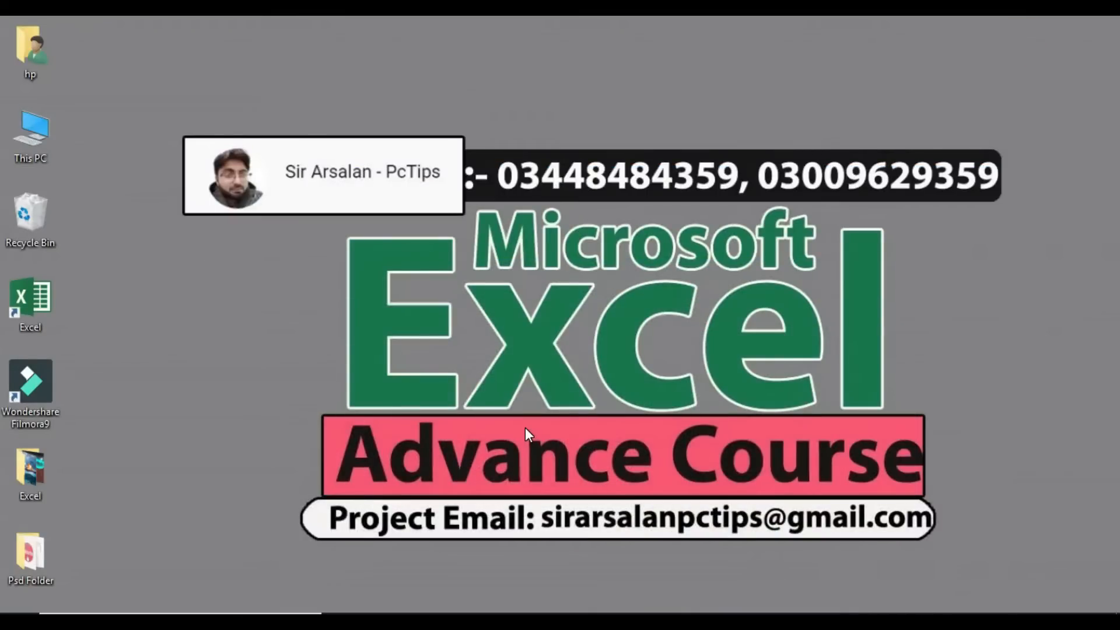
Step: Open the desktop's right-click menu and Sort by list, then dismiss it without choosing anything
{"action": "right_click", "coordinate": [903, 319]}
{"action": "left_click", "coordinate": [934, 376]}
{"action": "left_click", "coordinate": [936, 392]}
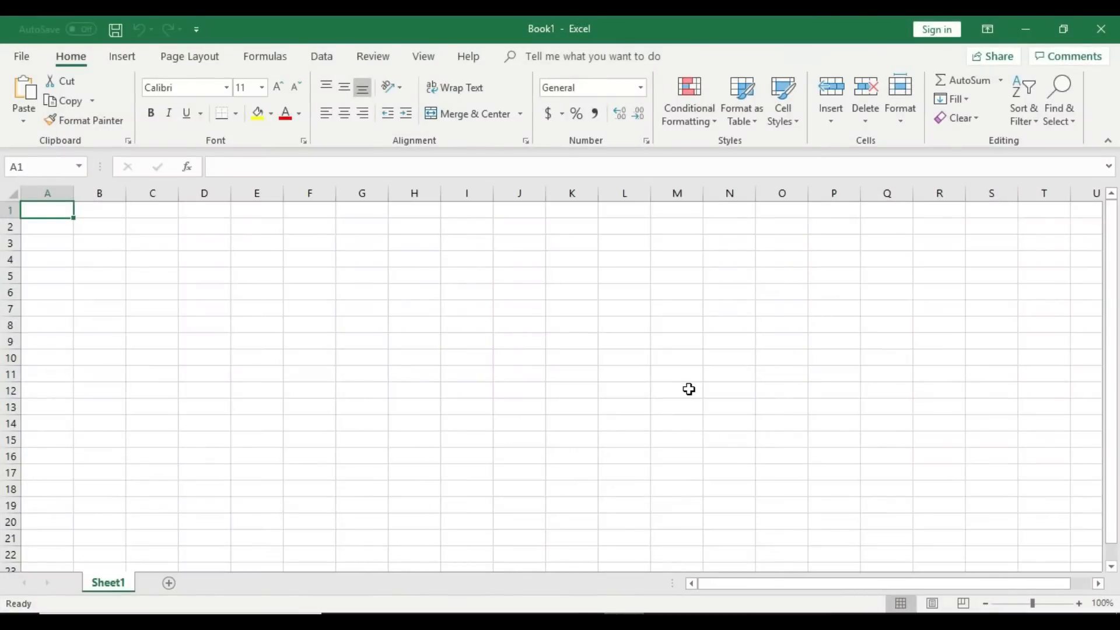
Step: Zoom the blank Book1 sheet in to 170% with the status-bar zoom control
{"action": "left_click", "coordinate": [1079, 604]}
{"action": "left_click", "coordinate": [1079, 604]}
{"action": "left_click", "coordinate": [1079, 604]}
{"action": "left_click", "coordinate": [1080, 604]}
{"action": "left_click", "coordinate": [1079, 604]}
{"action": "left_click", "coordinate": [1079, 604]}
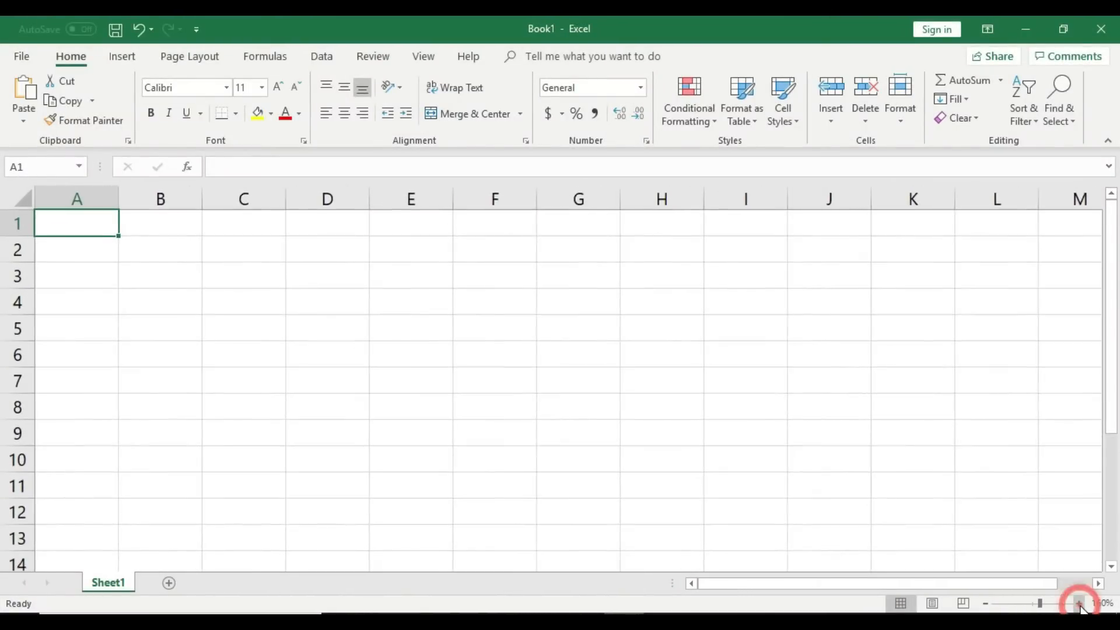
{"action": "left_click", "coordinate": [1079, 604]}
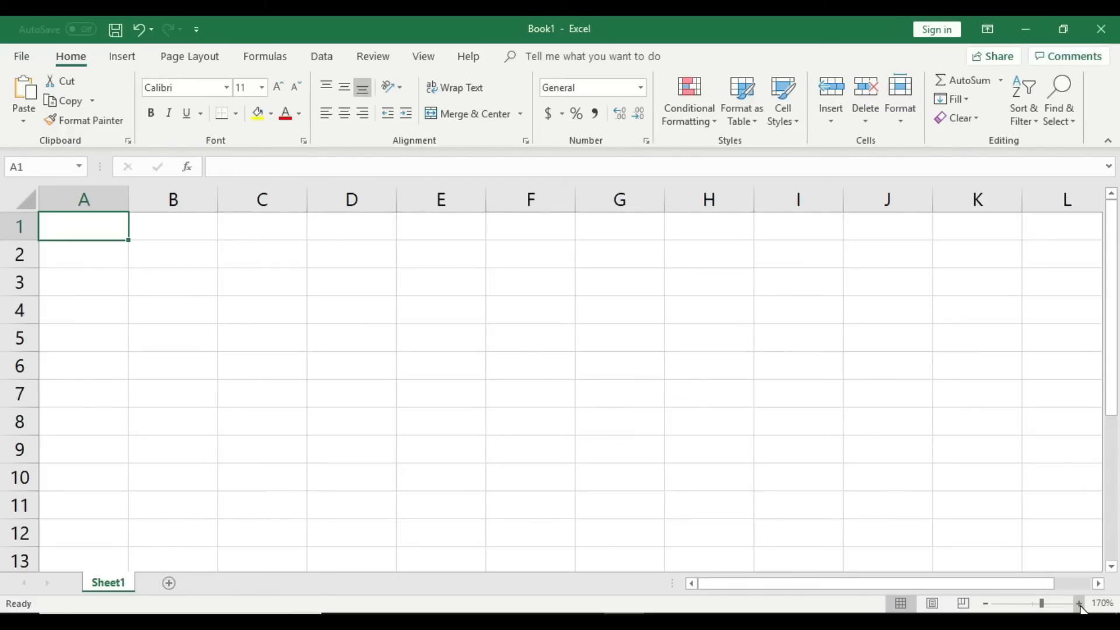
Step: Enter headings S.no, Date, Name, F.Name and Class across B2:F2
{"action": "left_click", "coordinate": [209, 256]}
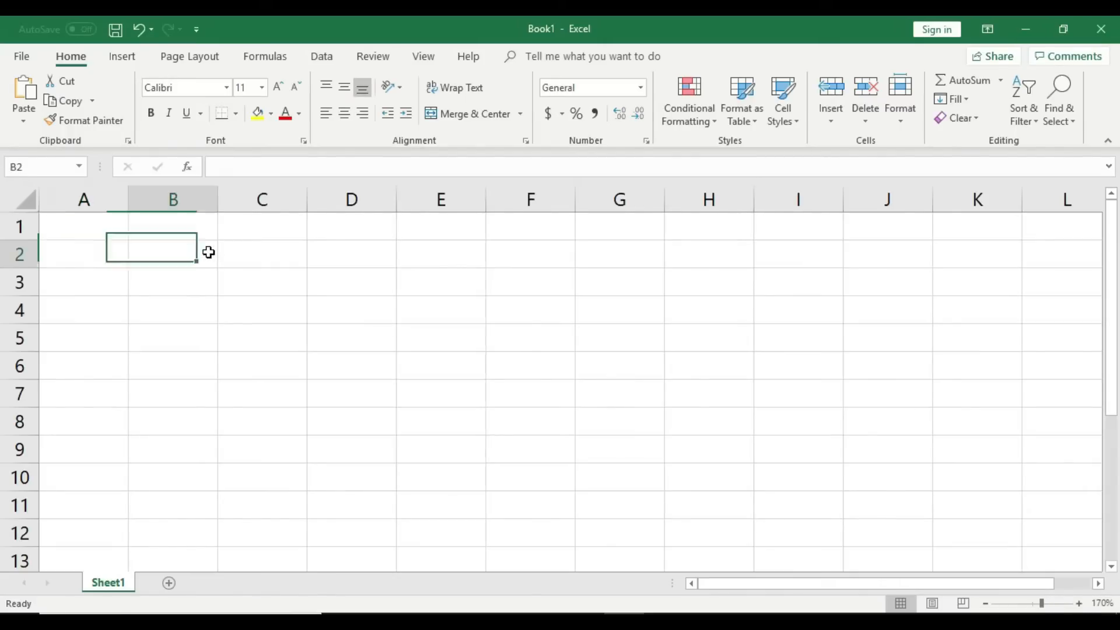
{"action": "type", "text": "S.no"}
{"action": "key", "text": "Tab"}
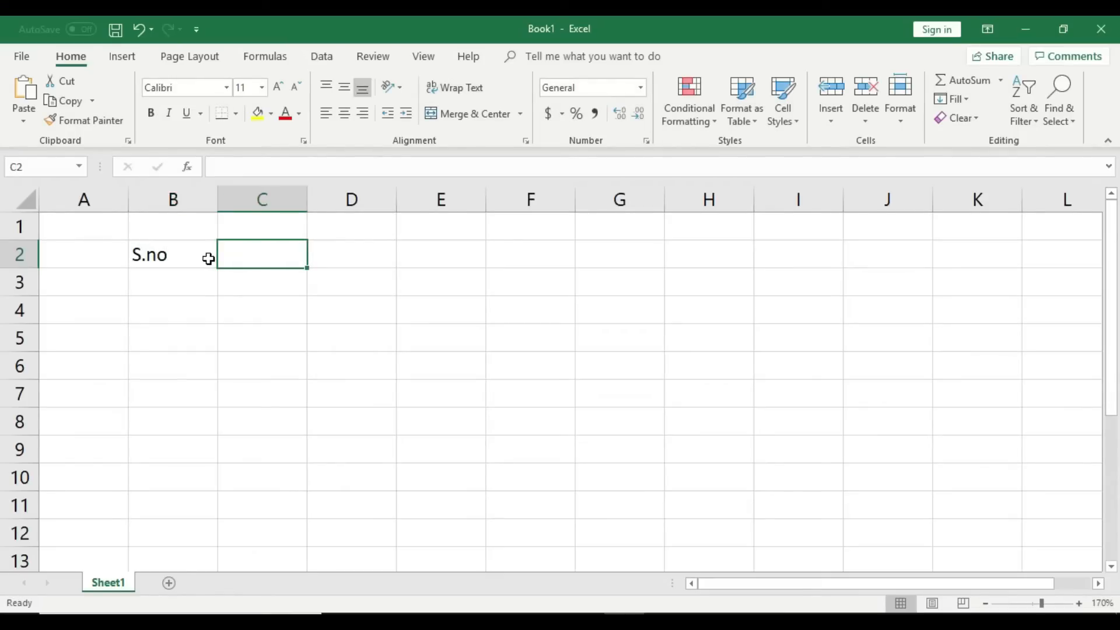
{"action": "type", "text": "Date"}
{"action": "key", "text": "Tab"}
{"action": "type", "text": "Name"}
{"action": "key", "text": "Tab"}
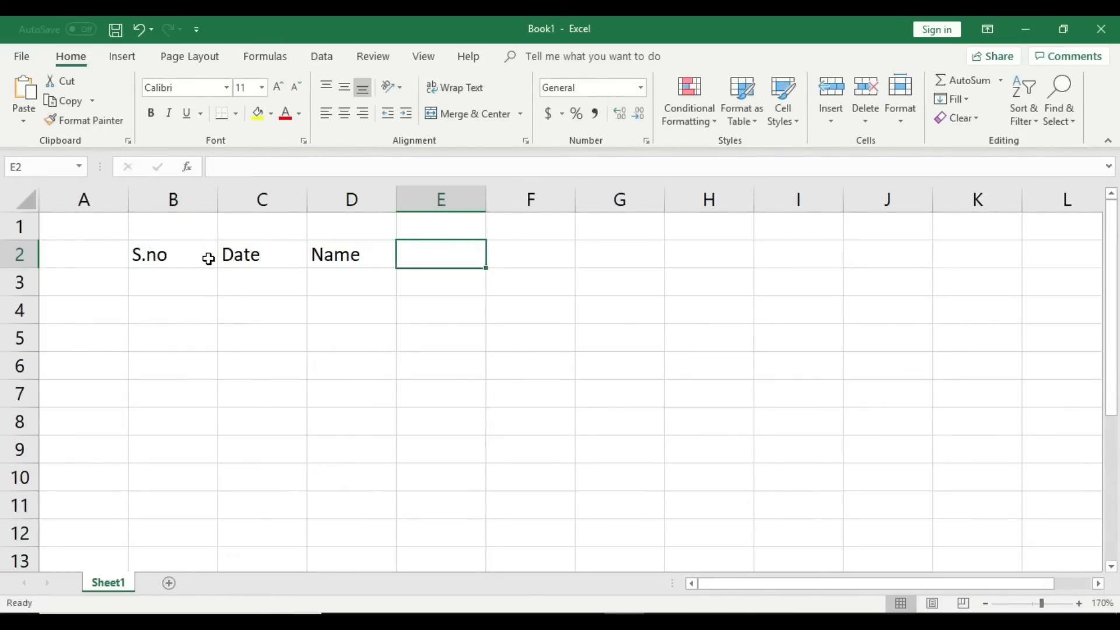
{"action": "type", "text": "F"}
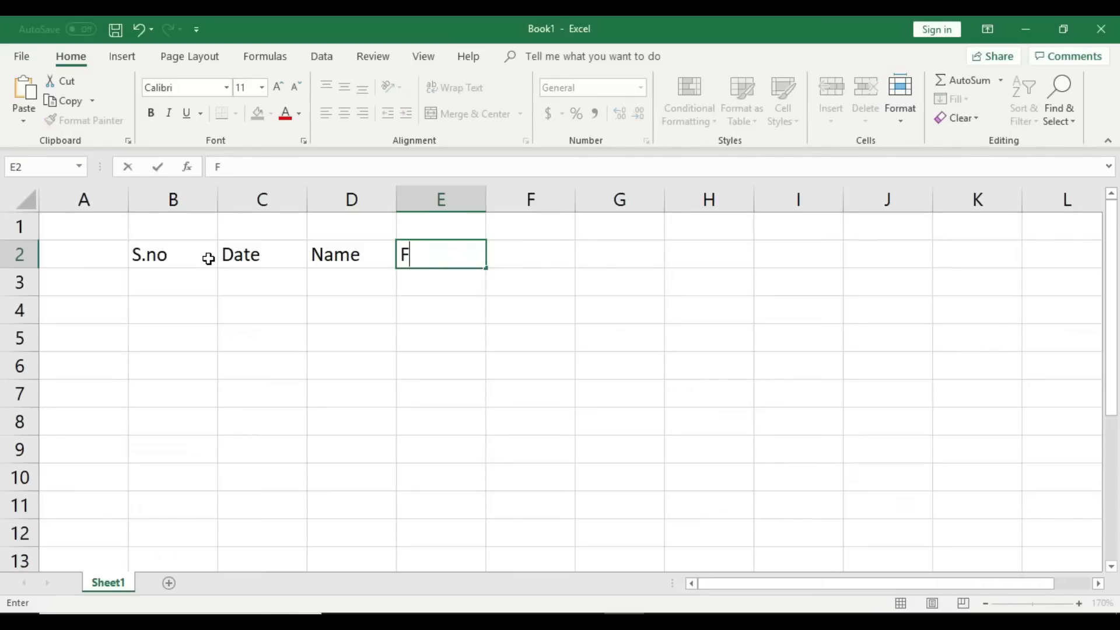
{"action": "type", "text": ",Name"}
{"action": "key", "text": "Tab"}
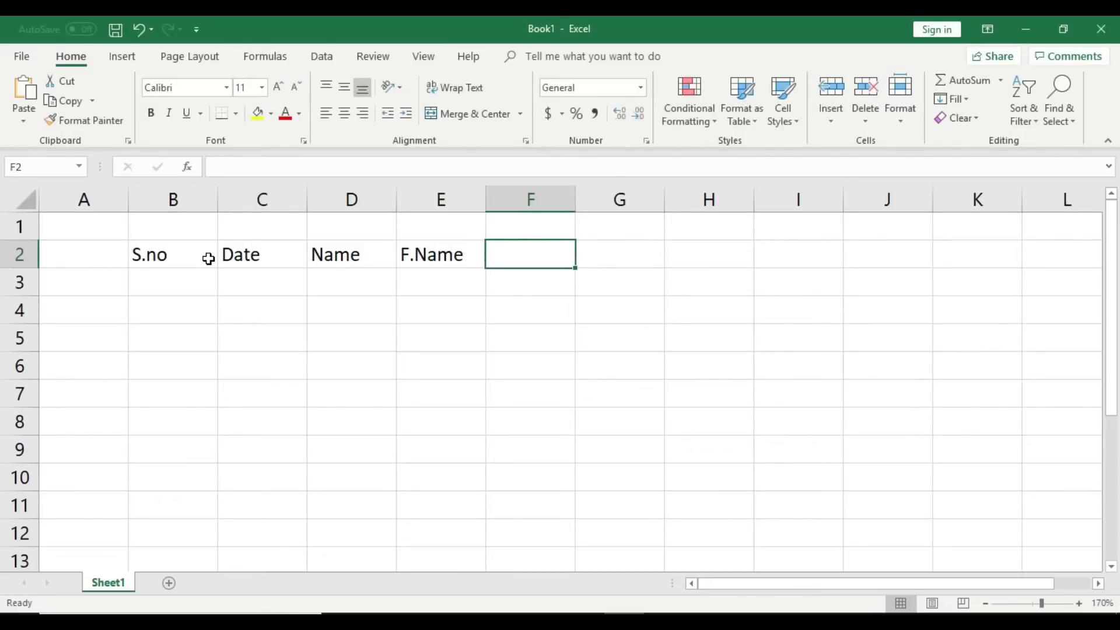
{"action": "type", "text": "Cla"}
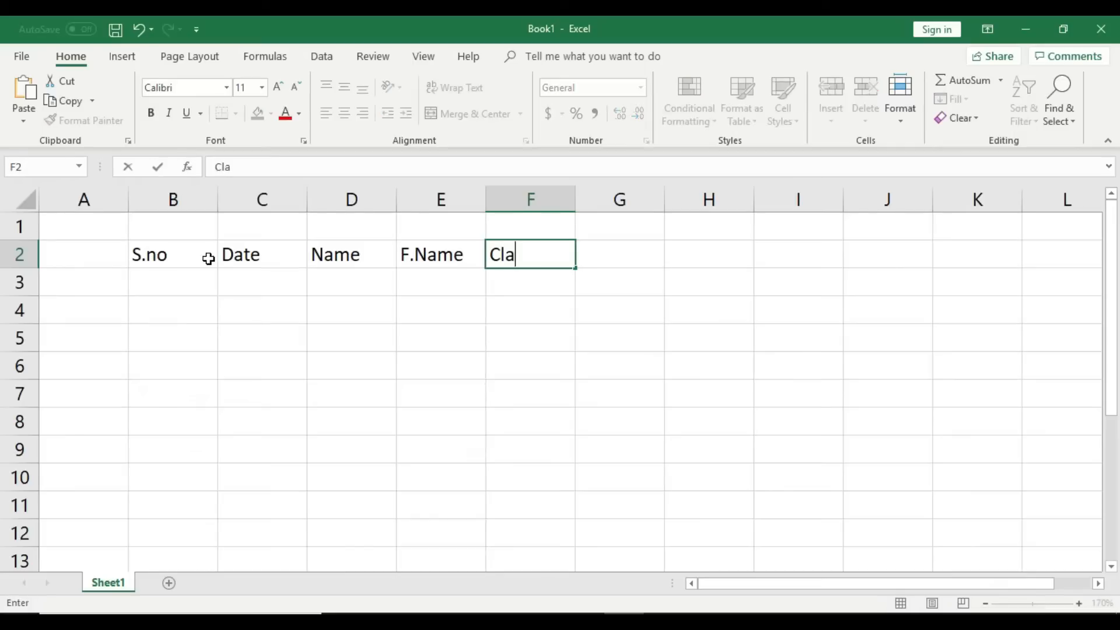
{"action": "type", "text": "ss"}
{"action": "key", "text": "Tab"}
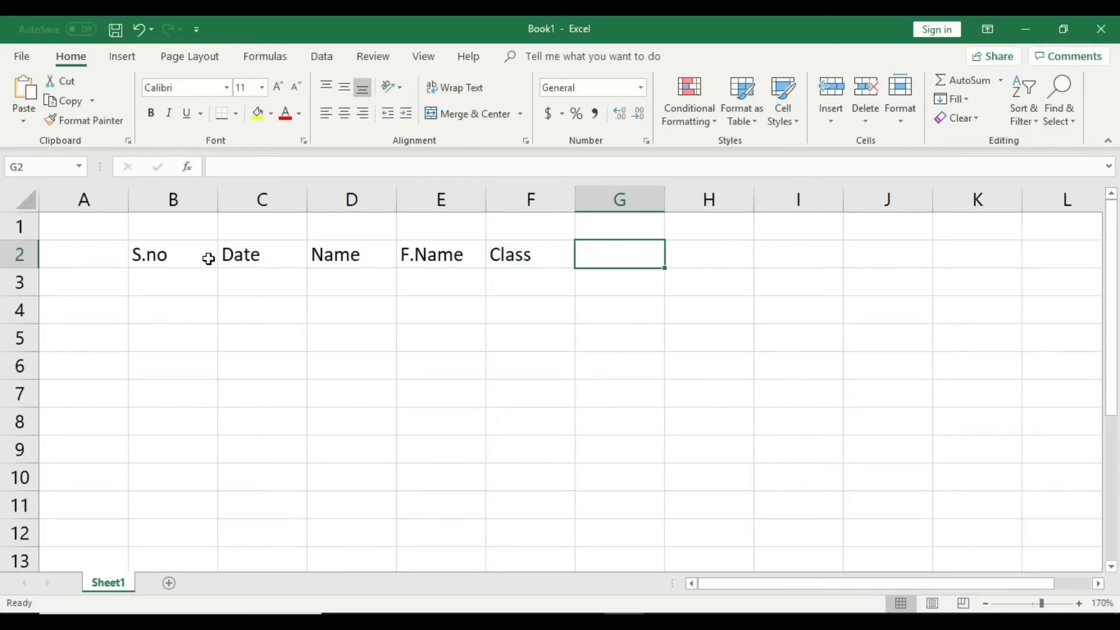
Step: Continue the headings in G2:K2 with M/F, Amount, Contanct, Cnic and Adress
{"action": "type", "text": "M/F"}
{"action": "key", "text": "Tab"}
{"action": "type", "text": "A"}
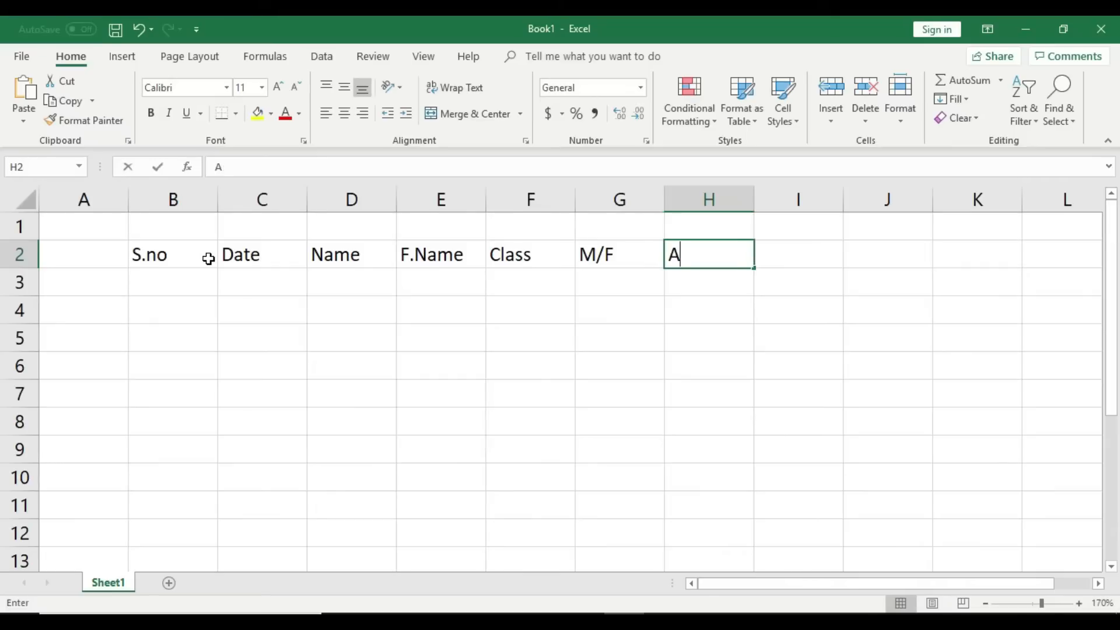
{"action": "type", "text": "mount"}
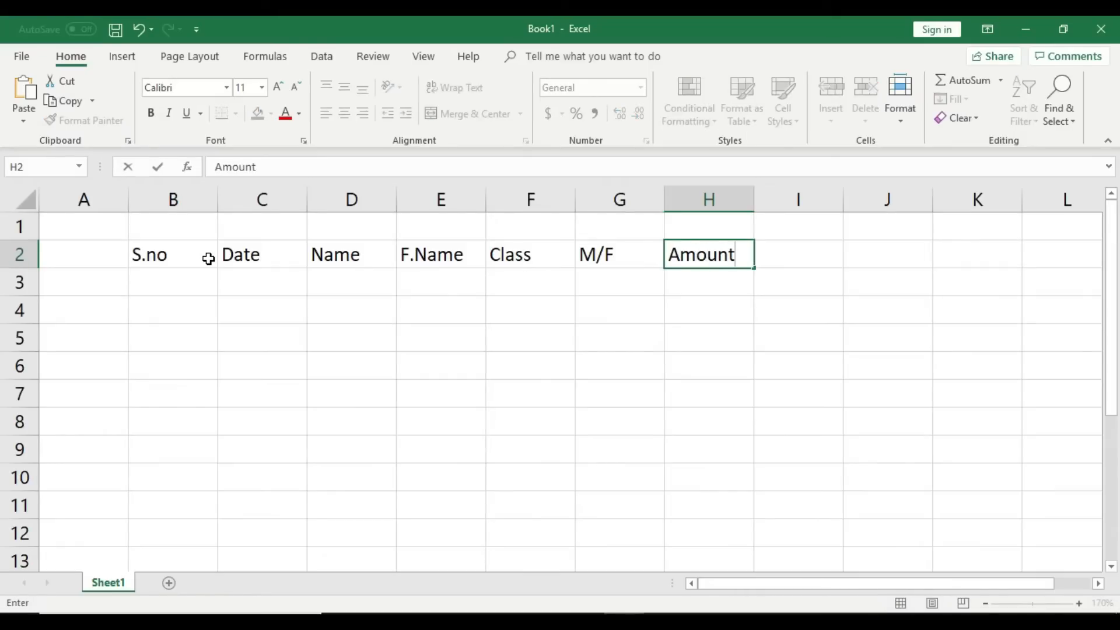
{"action": "key", "text": "Tab"}
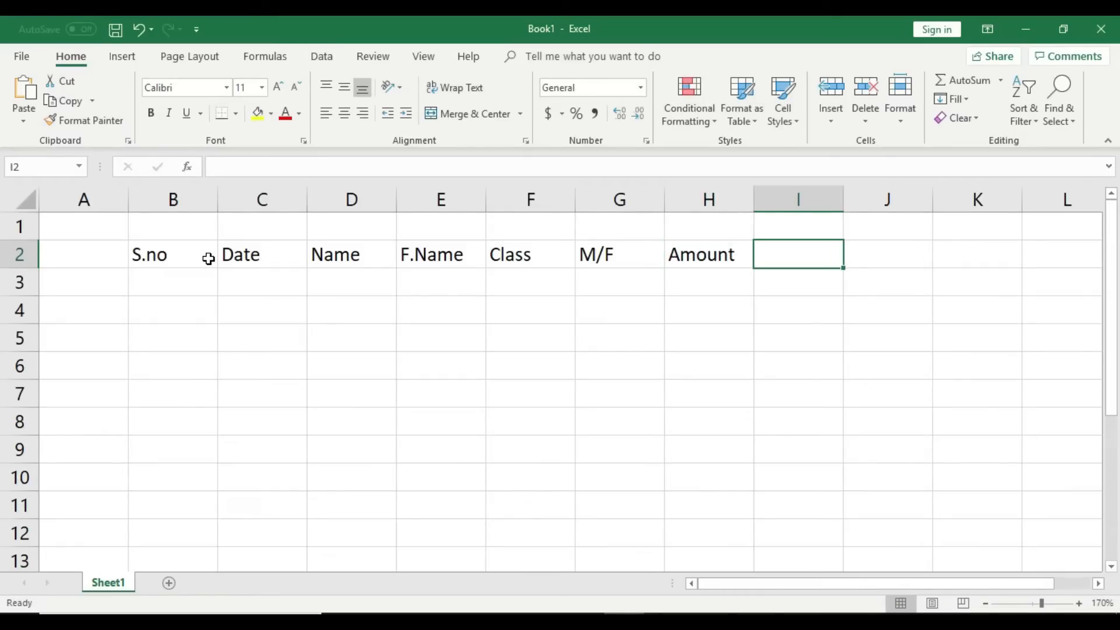
{"action": "type", "text": "C"}
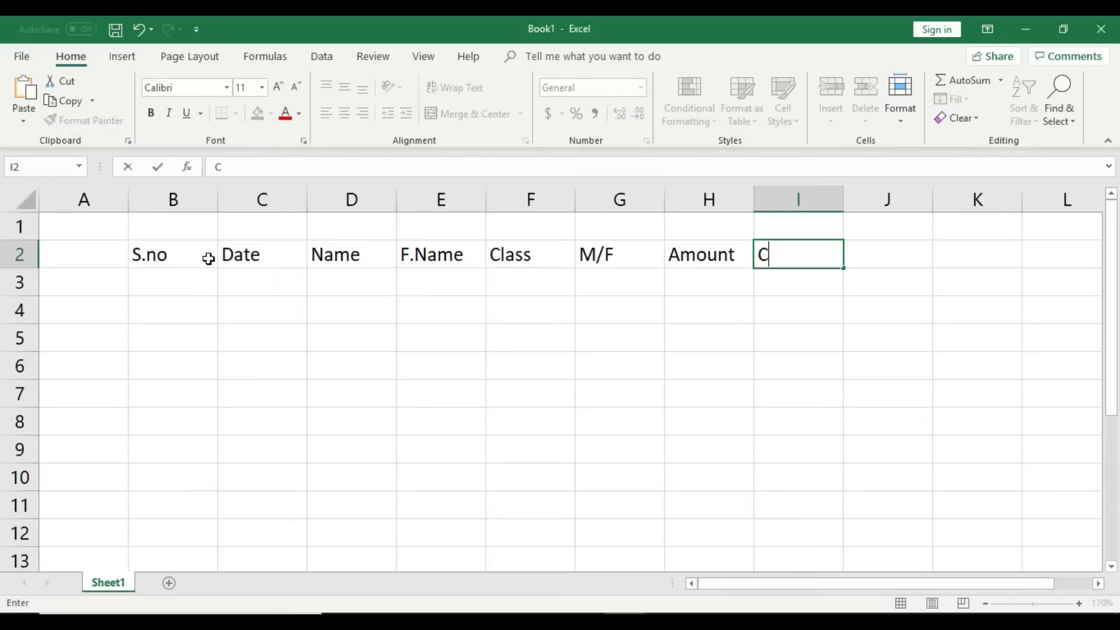
{"action": "type", "text": "ontanct"}
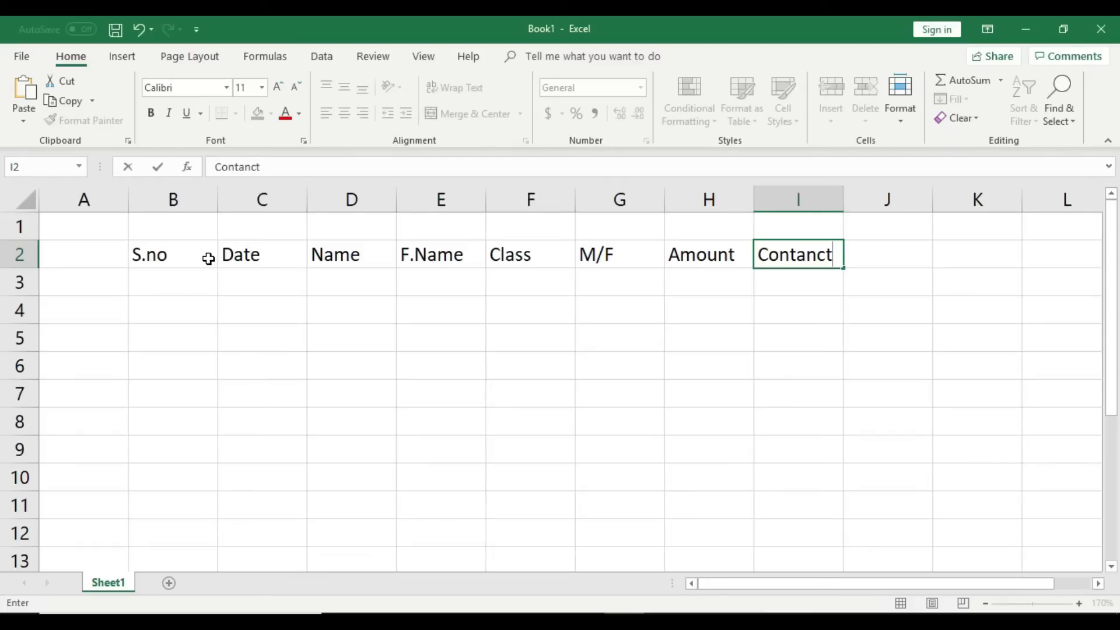
{"action": "key", "text": "Tab"}
{"action": "type", "text": "A"}
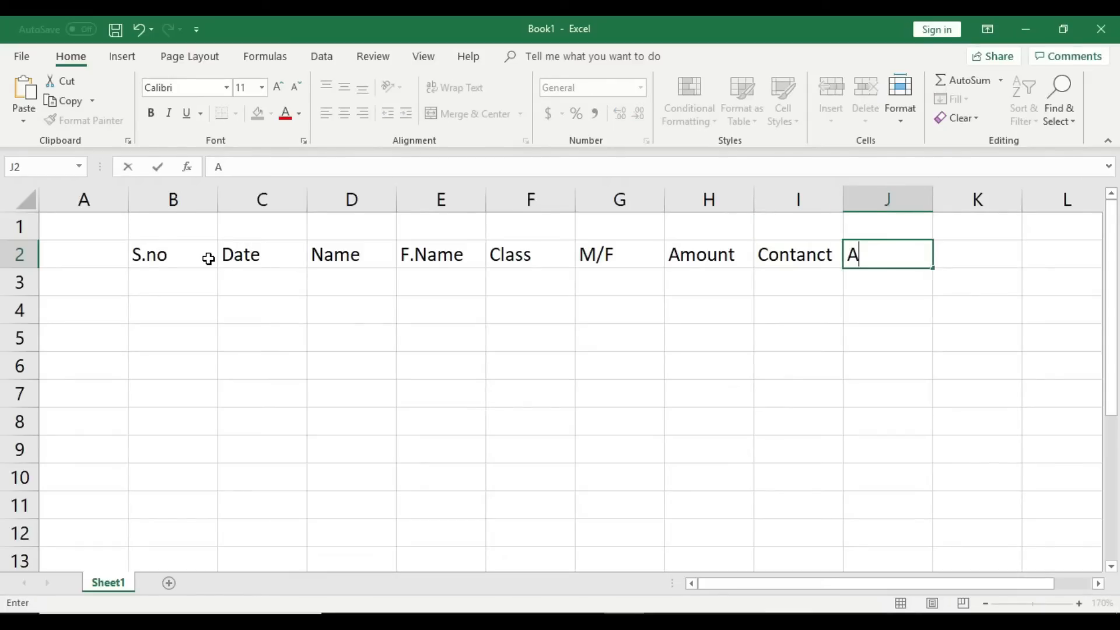
{"action": "key", "text": "BackSpace"}
{"action": "type", "text": "C"}
{"action": "key", "text": "Tab"}
{"action": "type", "text": "Adress"}
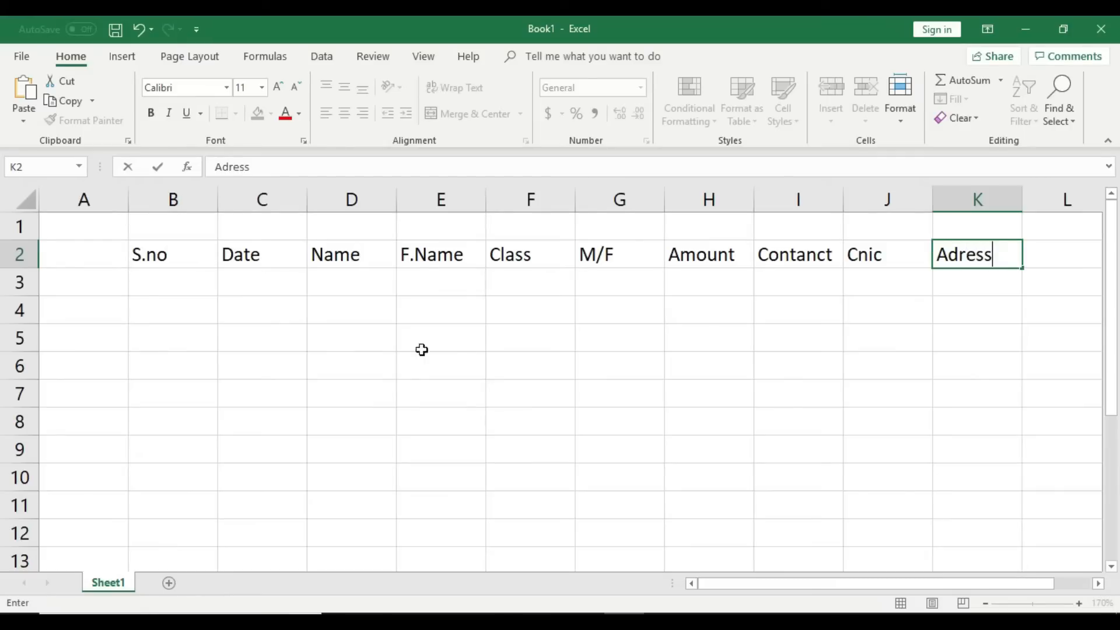
Step: Commit the Adress heading and AutoFit columns B, C and D to their headings
{"action": "left_click", "coordinate": [598, 392]}
{"action": "left_click", "coordinate": [185, 257]}
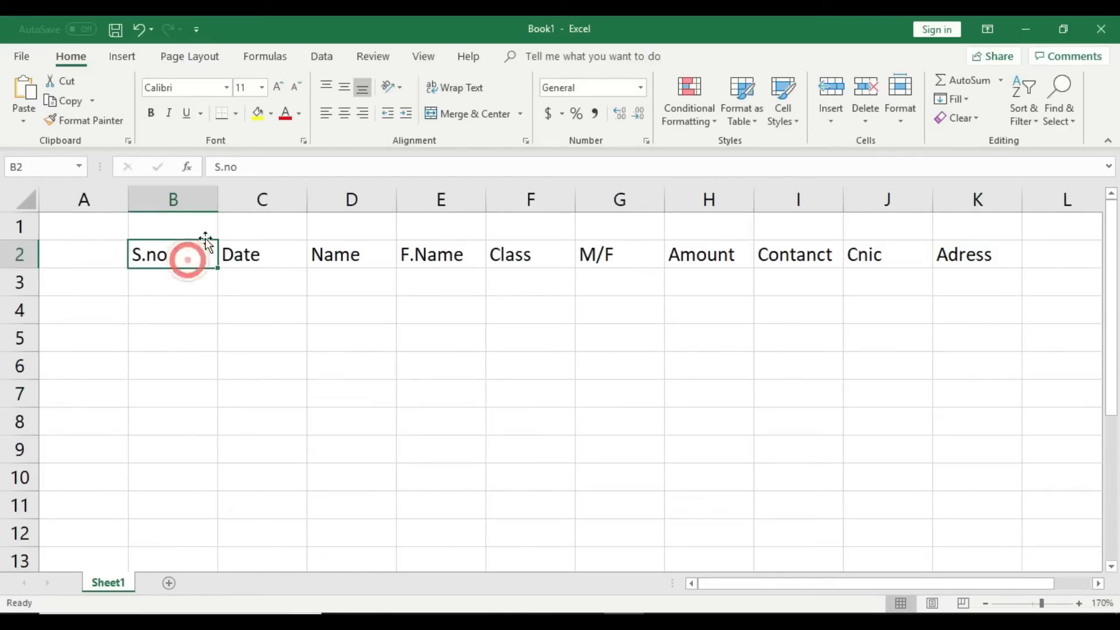
{"action": "double_click", "coordinate": [220, 202]}
{"action": "left_click", "coordinate": [227, 254]}
{"action": "double_click", "coordinate": [265, 199]}
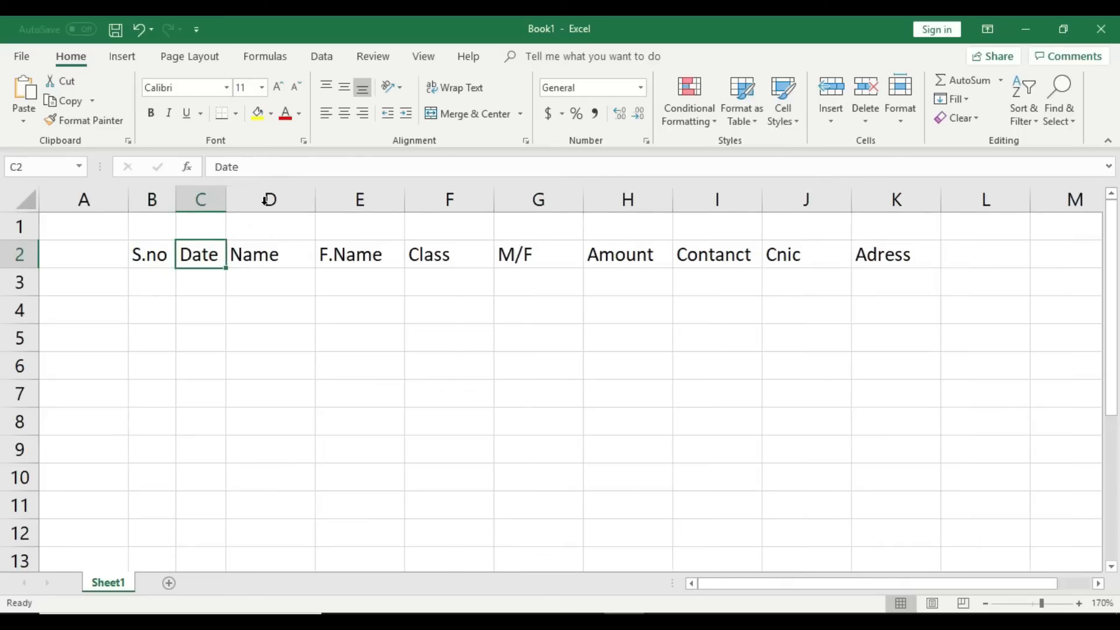
{"action": "left_click", "coordinate": [280, 255]}
{"action": "double_click", "coordinate": [315, 199]}
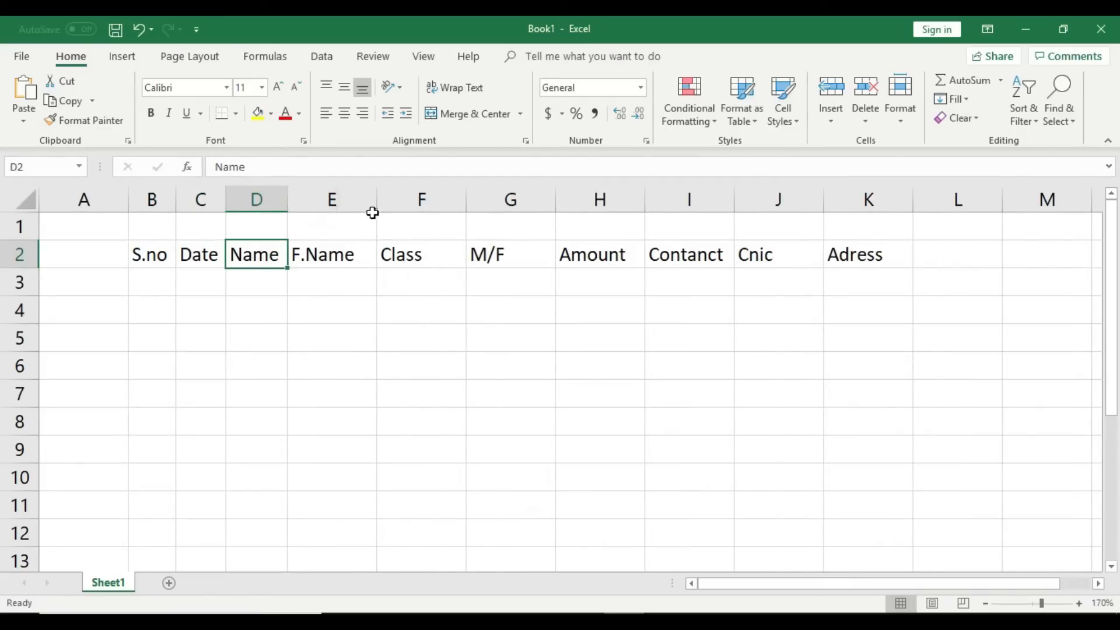
Step: AutoFit columns E through K to fit their heading text
{"action": "double_click", "coordinate": [376, 200]}
{"action": "double_click", "coordinate": [453, 199]}
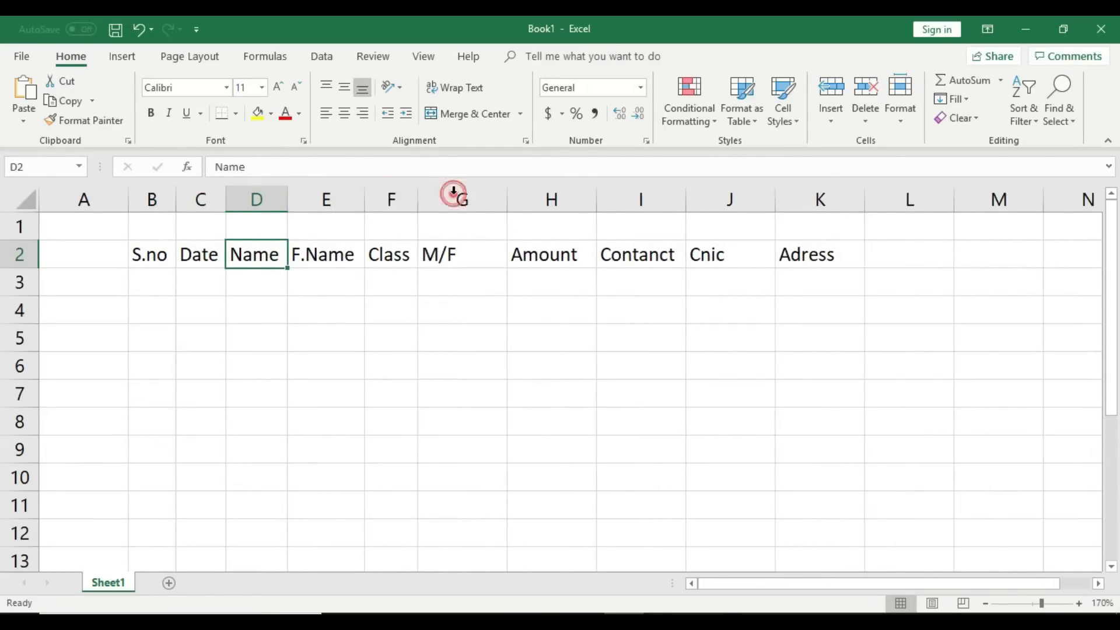
{"action": "double_click", "coordinate": [507, 200]}
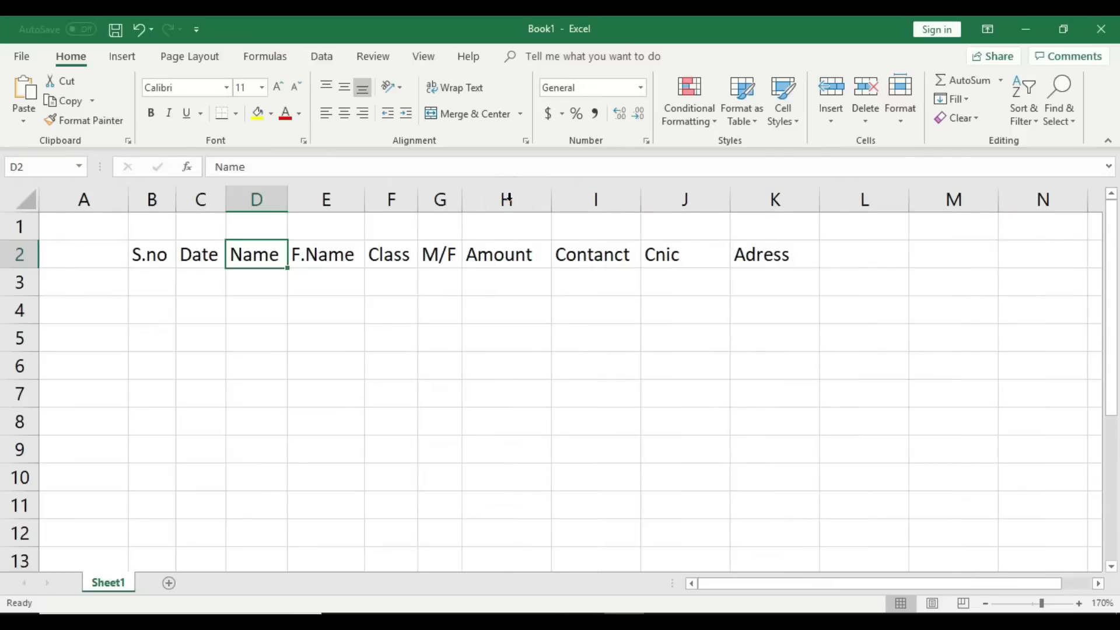
{"action": "double_click", "coordinate": [547, 196]}
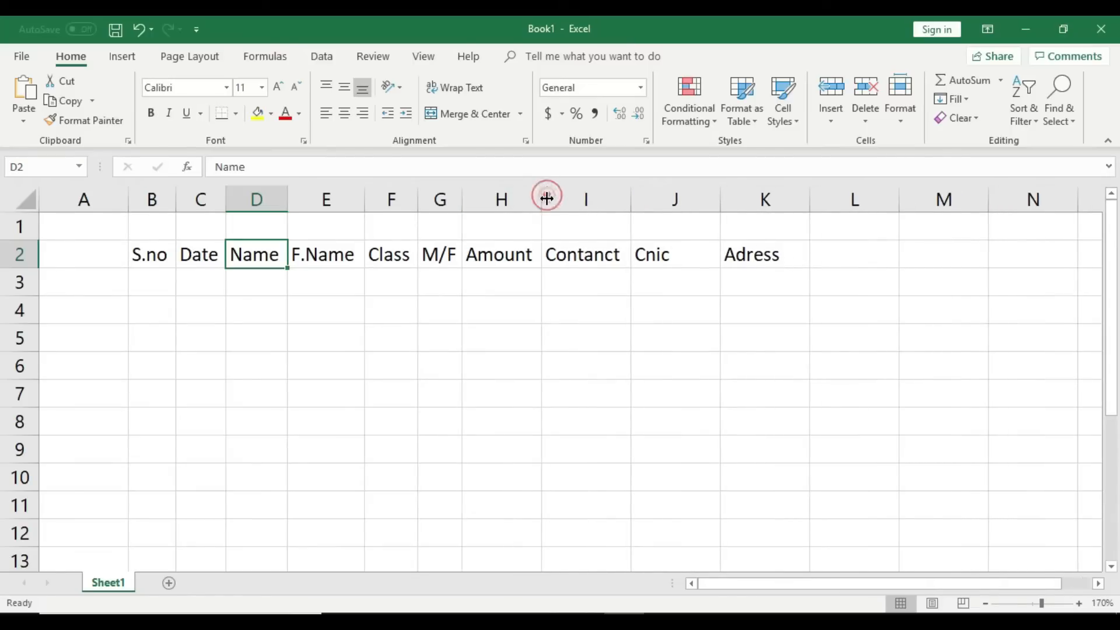
{"action": "double_click", "coordinate": [630, 195]}
{"action": "double_click", "coordinate": [717, 195]}
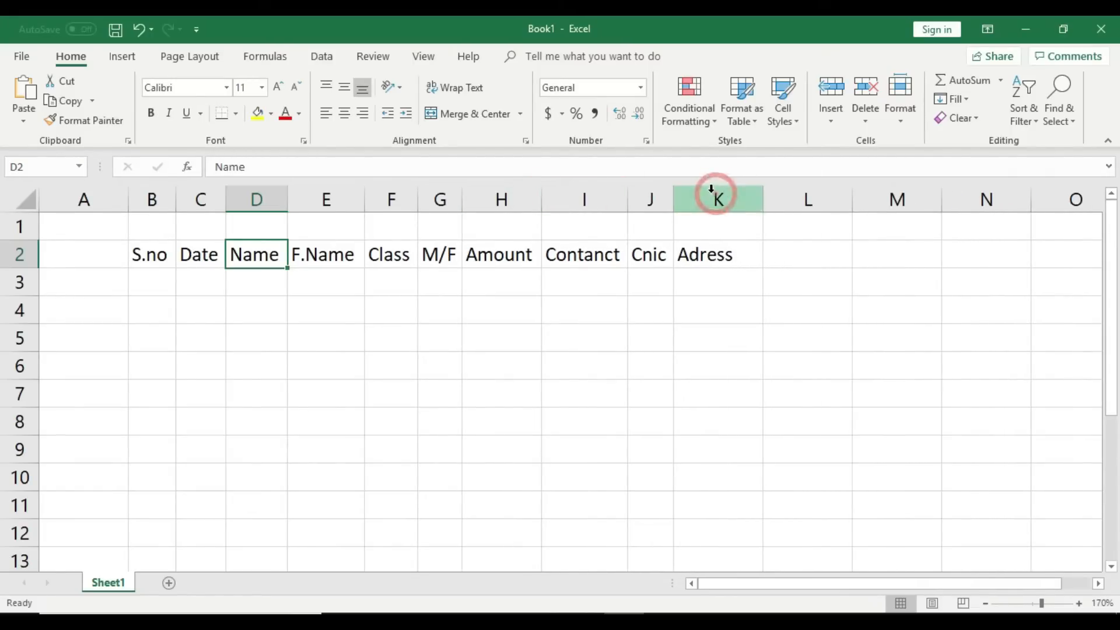
{"action": "double_click", "coordinate": [763, 197]}
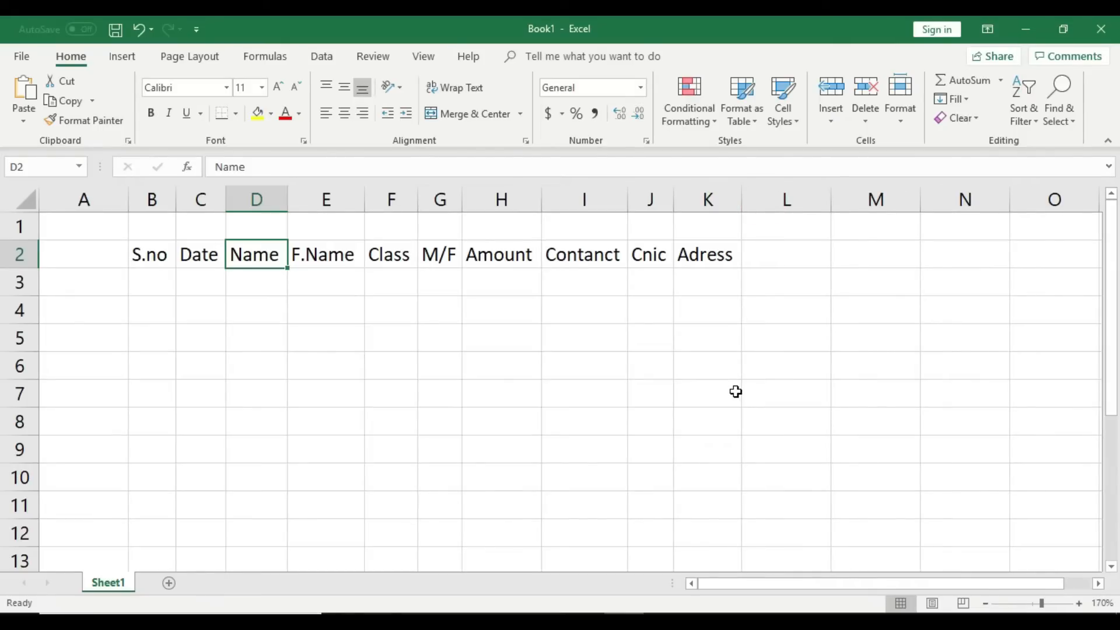
Step: Merge B1:K1 into one centred title cell and give it a red fill
{"action": "left_click_drag", "start_coordinate": [156, 227], "coordinate": [688, 224]}
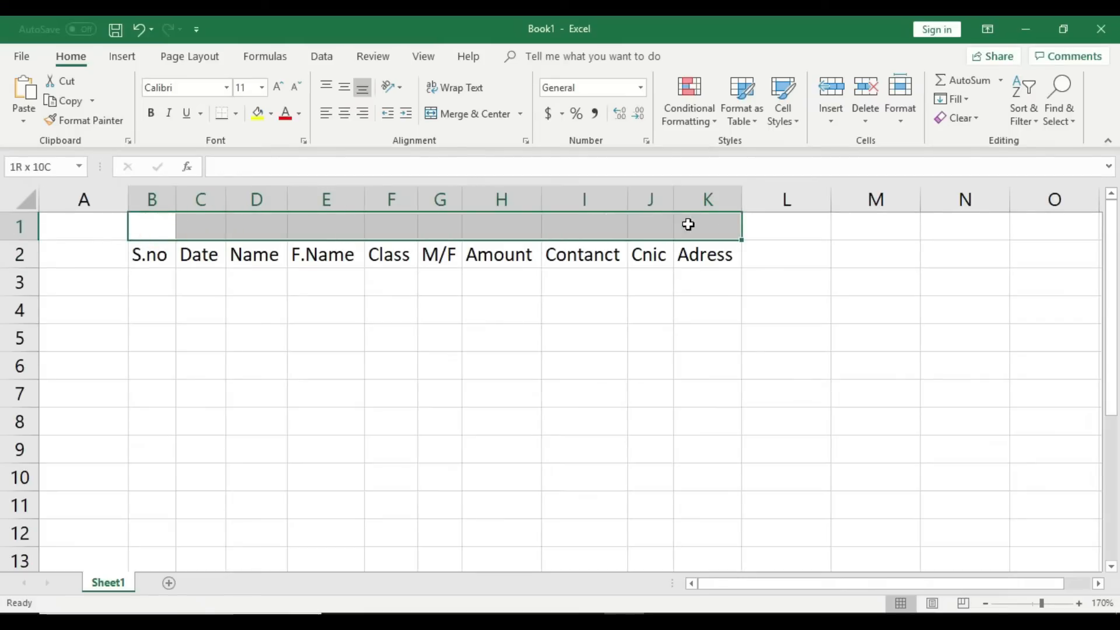
{"action": "left_click", "coordinate": [471, 113]}
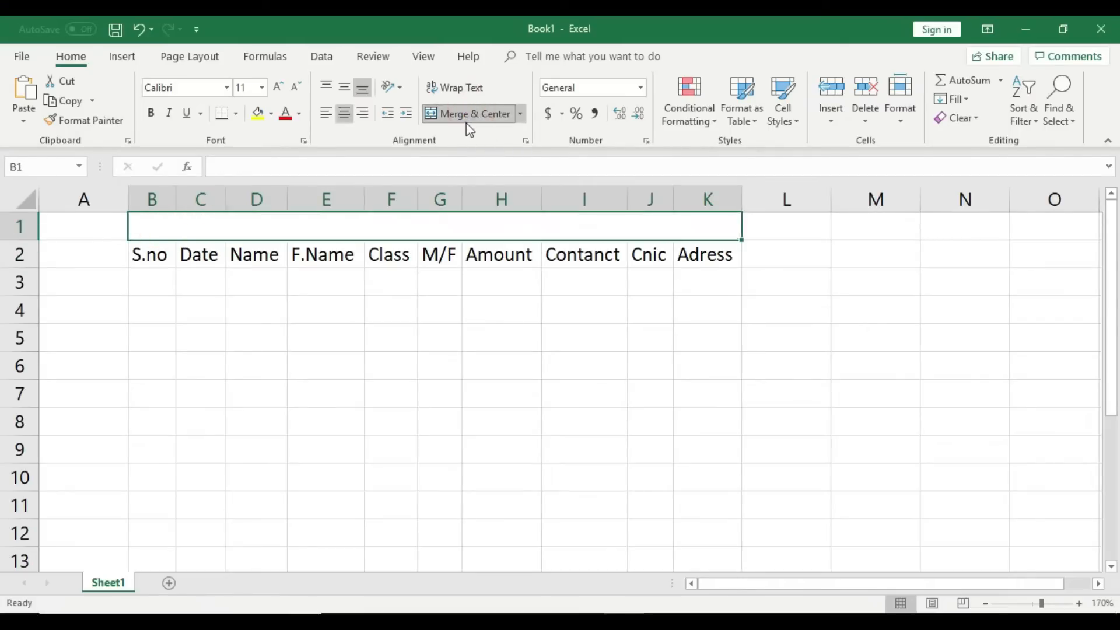
{"action": "left_click", "coordinate": [260, 114]}
{"action": "left_click", "coordinate": [272, 117]}
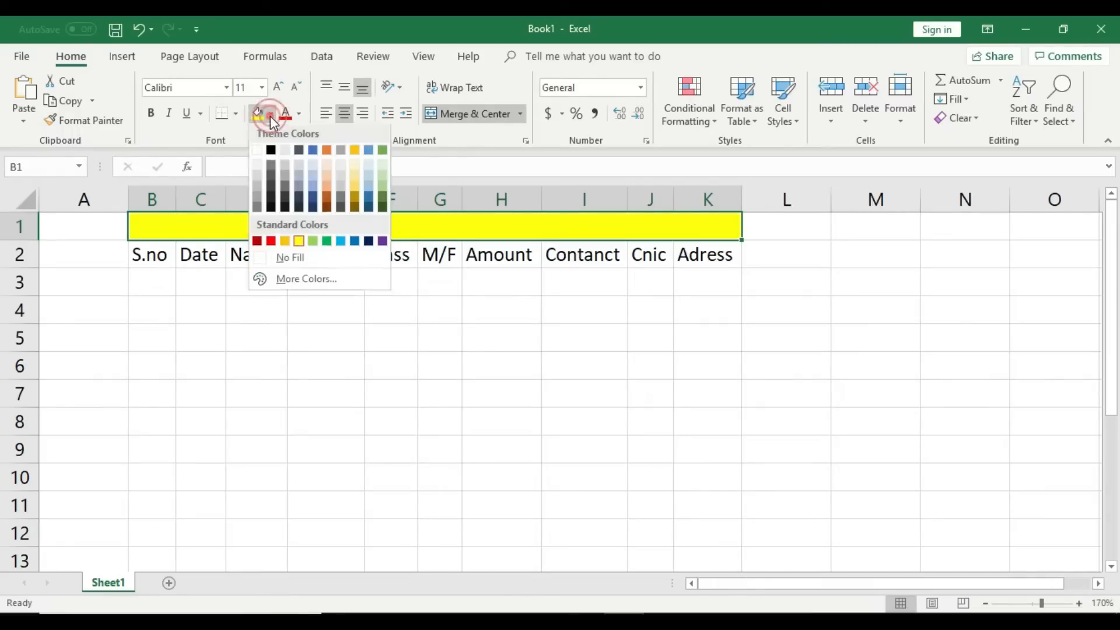
{"action": "left_click", "coordinate": [272, 242]}
Step: Raise the title band's font size to 20 and zoom the sheet in to 210%
{"action": "left_click", "coordinate": [279, 87]}
{"action": "left_click", "coordinate": [279, 86]}
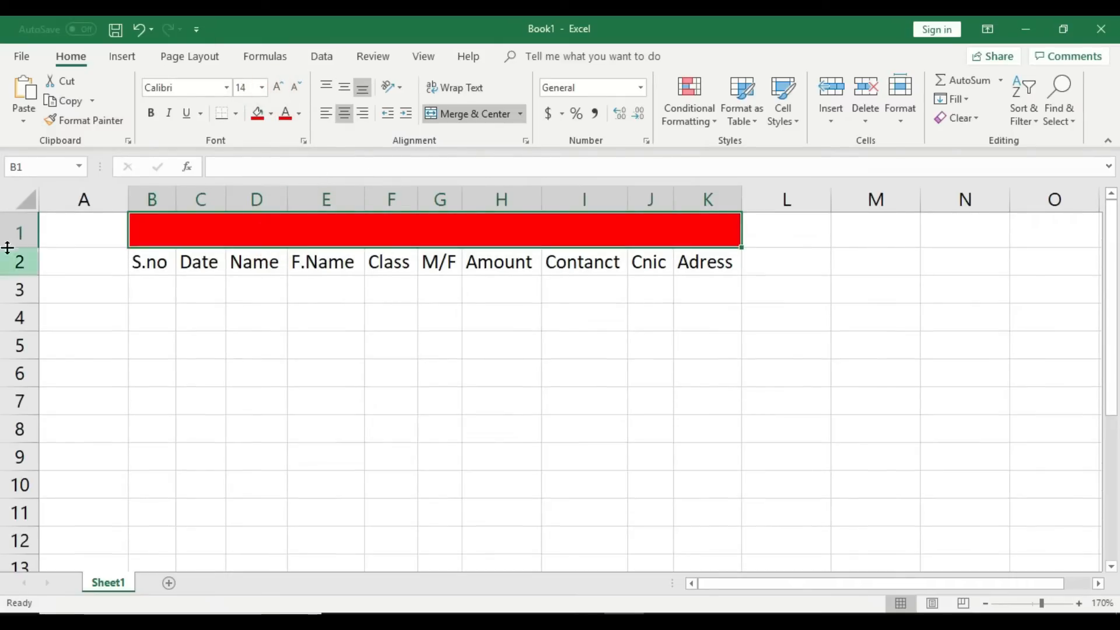
{"action": "left_click", "coordinate": [277, 89]}
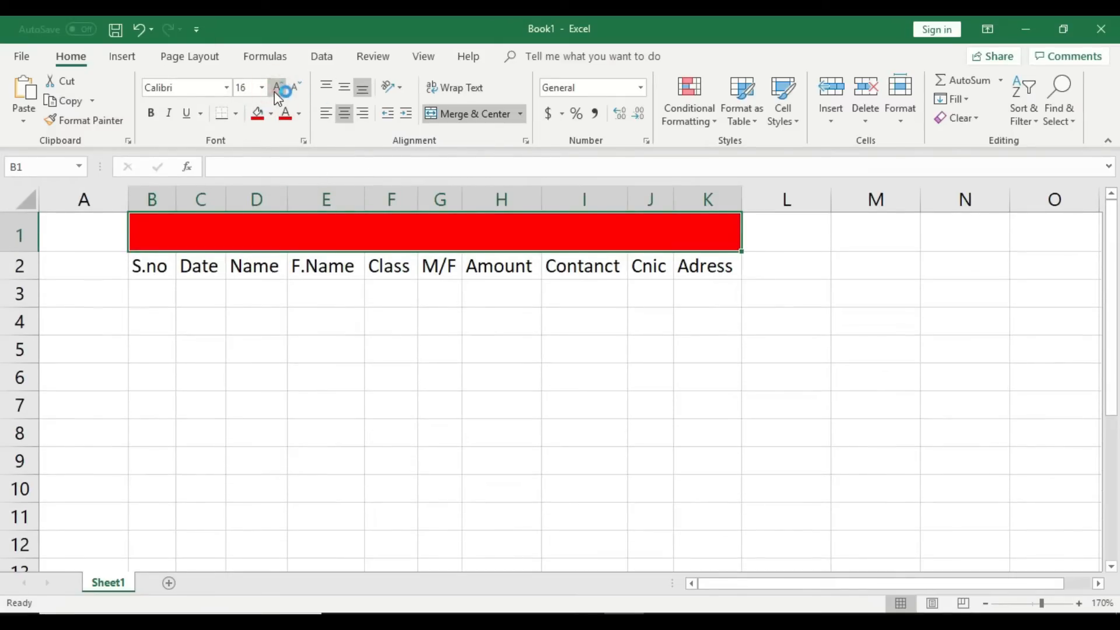
{"action": "left_click", "coordinate": [277, 89]}
{"action": "left_click", "coordinate": [278, 88]}
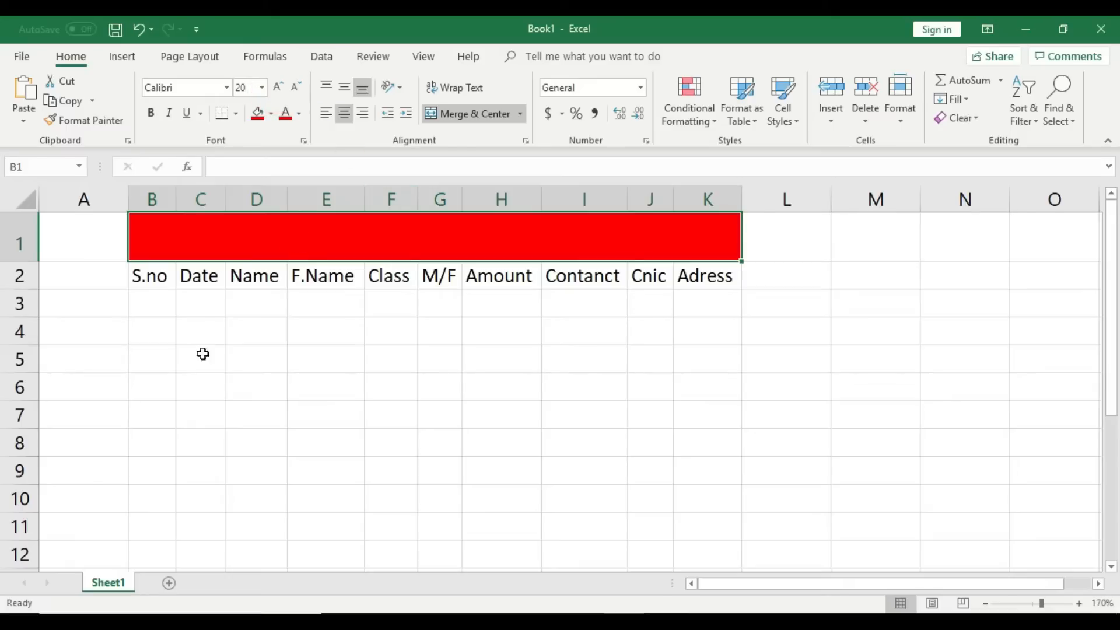
{"action": "left_click", "coordinate": [712, 585]}
{"action": "left_click", "coordinate": [1079, 604]}
{"action": "left_click", "coordinate": [1079, 604]}
{"action": "left_click", "coordinate": [1079, 604]}
{"action": "left_click", "coordinate": [1079, 604]}
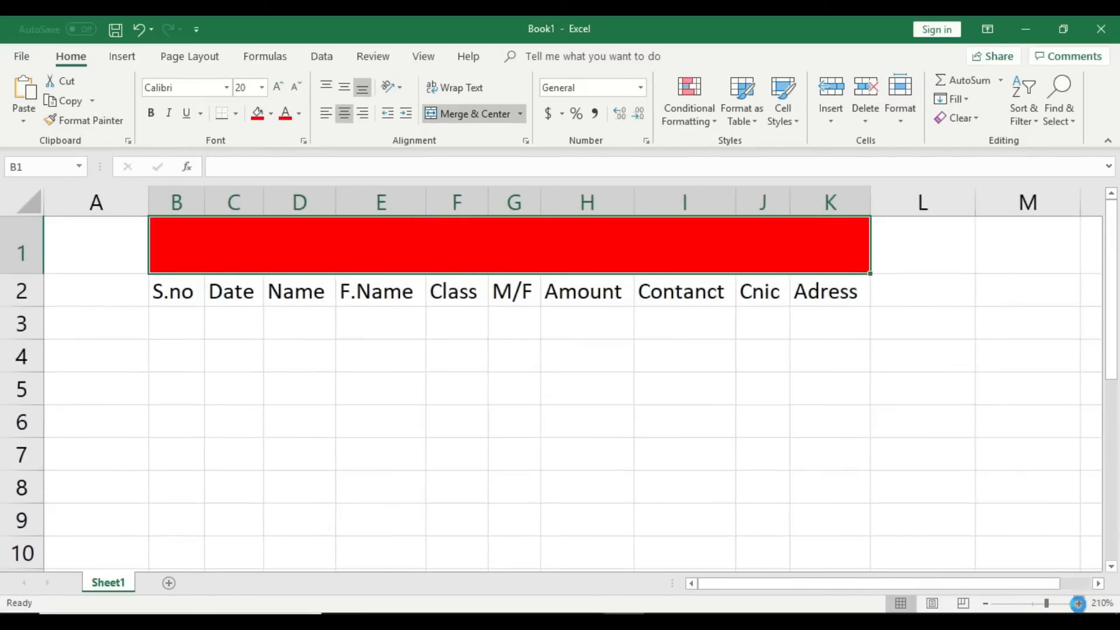
{"action": "left_click", "coordinate": [905, 581]}
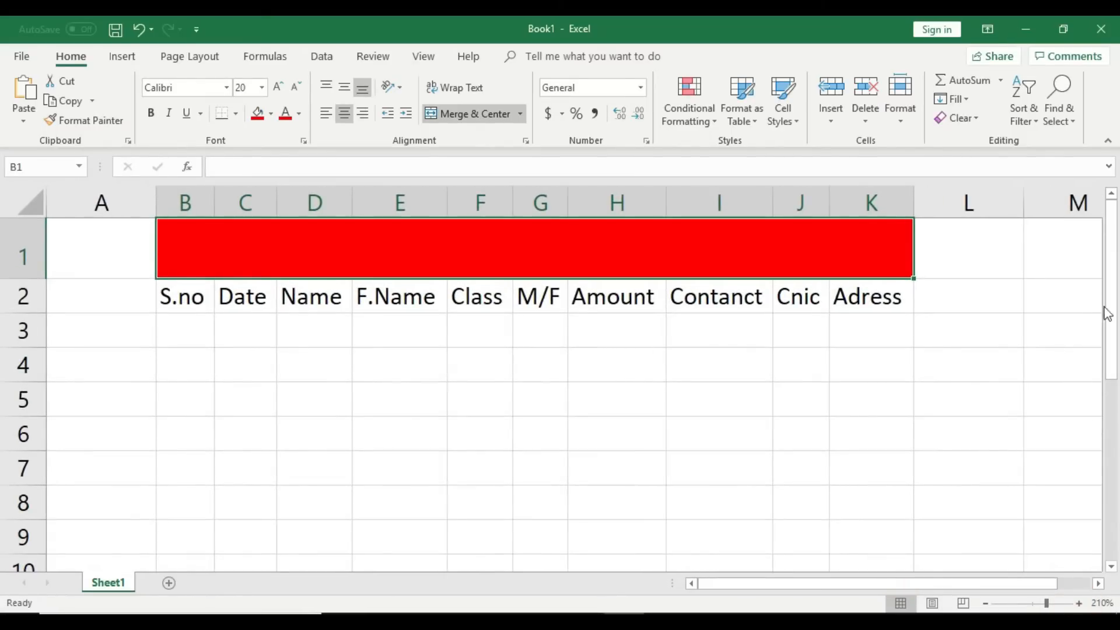
Step: Type 'New Admision Record' into the merged title cell and reduce its font to 12
{"action": "left_click", "coordinate": [840, 395]}
{"action": "double_click", "coordinate": [269, 260]}
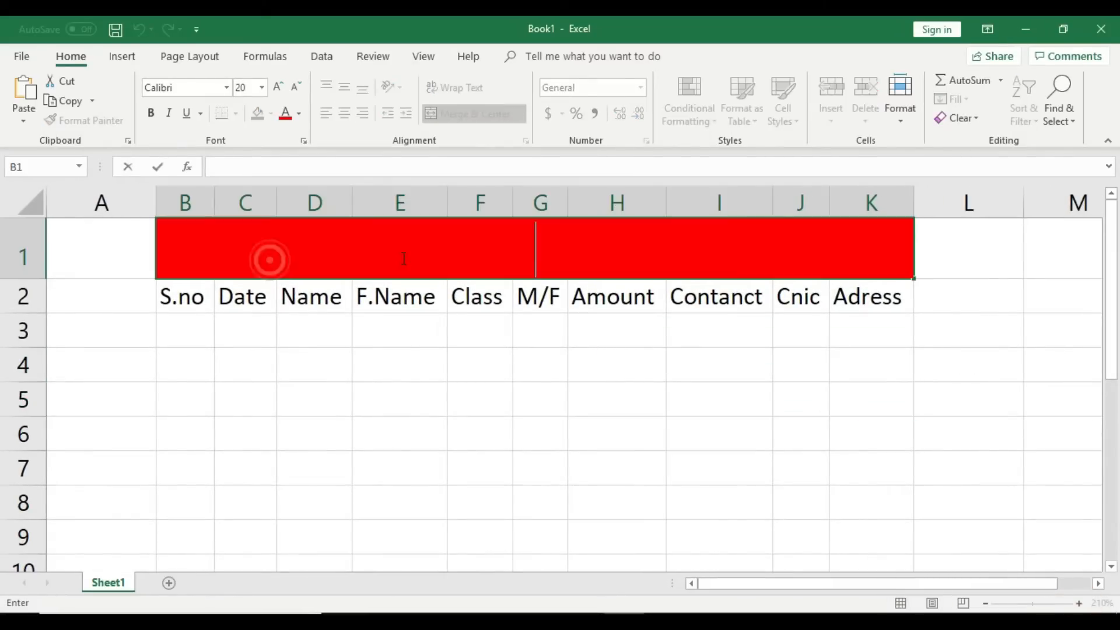
{"action": "type", "text": "Det"}
{"action": "key", "text": "BackSpace"}
{"action": "key", "text": "BackSpace"}
{"action": "key", "text": "BackSpace"}
{"action": "type", "text": "New"}
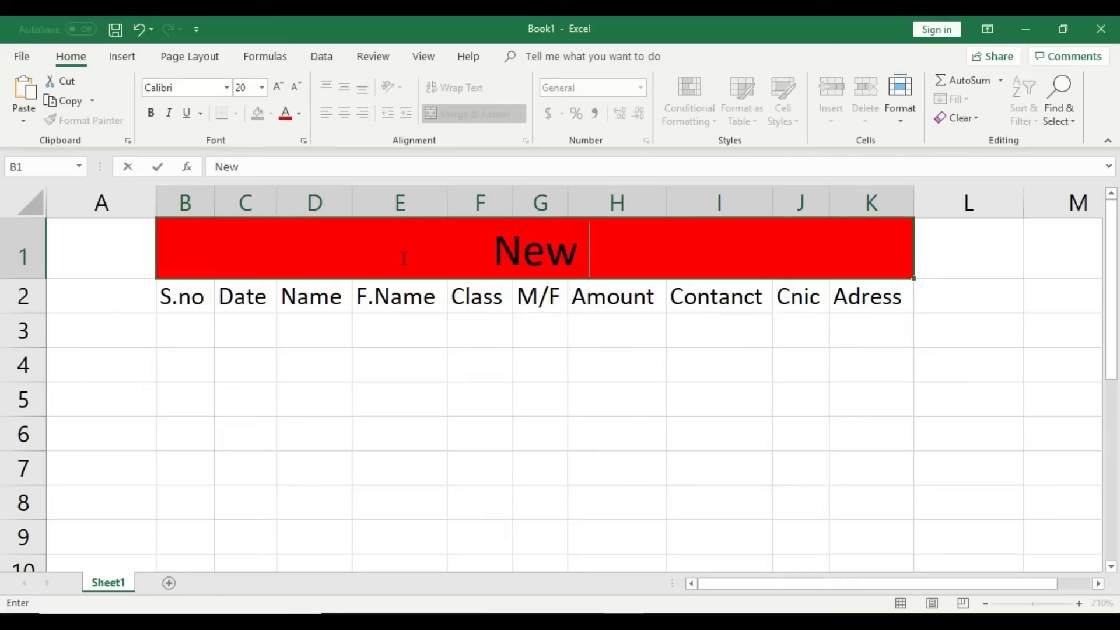
{"action": "type", "text": " Admision"}
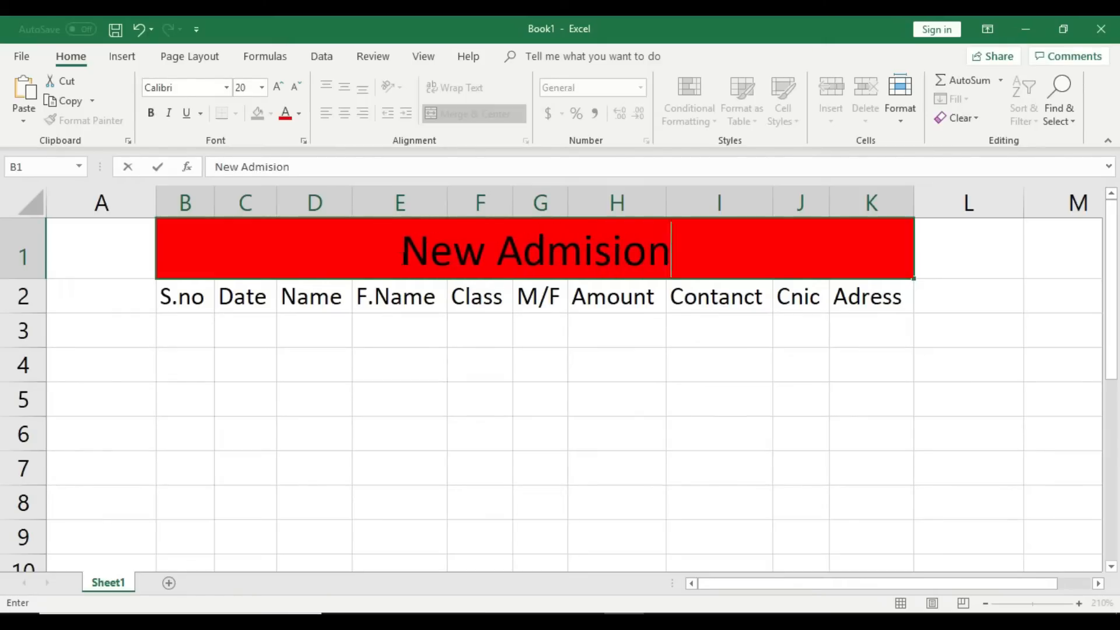
{"action": "type", "text": " Record"}
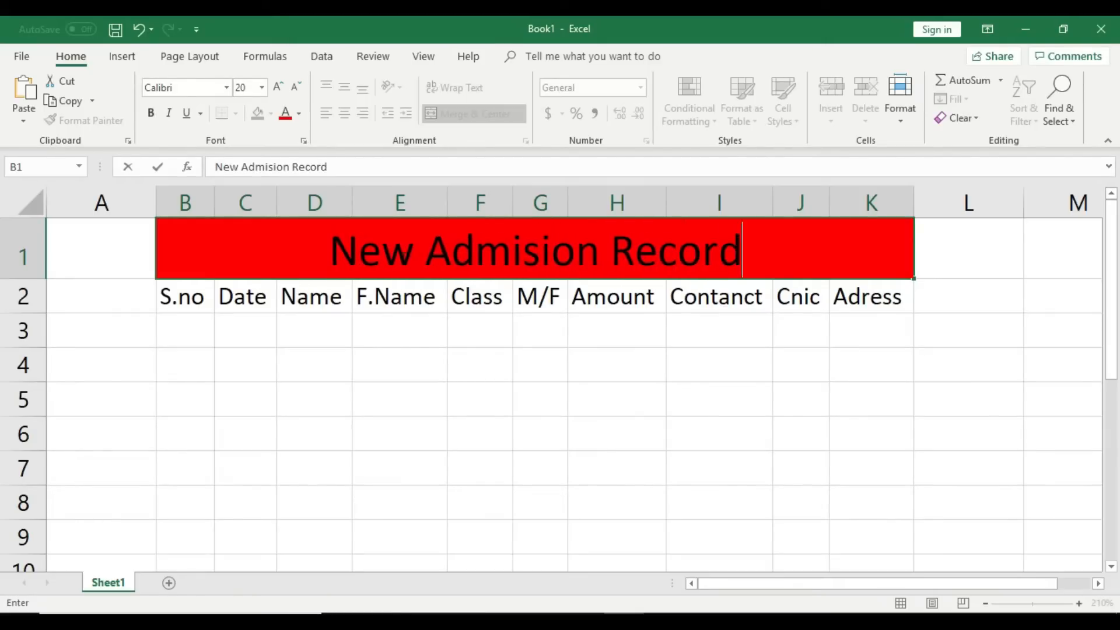
{"action": "left_click", "coordinate": [493, 397]}
{"action": "left_click", "coordinate": [498, 252]}
{"action": "left_click", "coordinate": [297, 88]}
{"action": "left_click", "coordinate": [297, 88]}
{"action": "left_click", "coordinate": [297, 88]}
{"action": "left_click", "coordinate": [297, 88]}
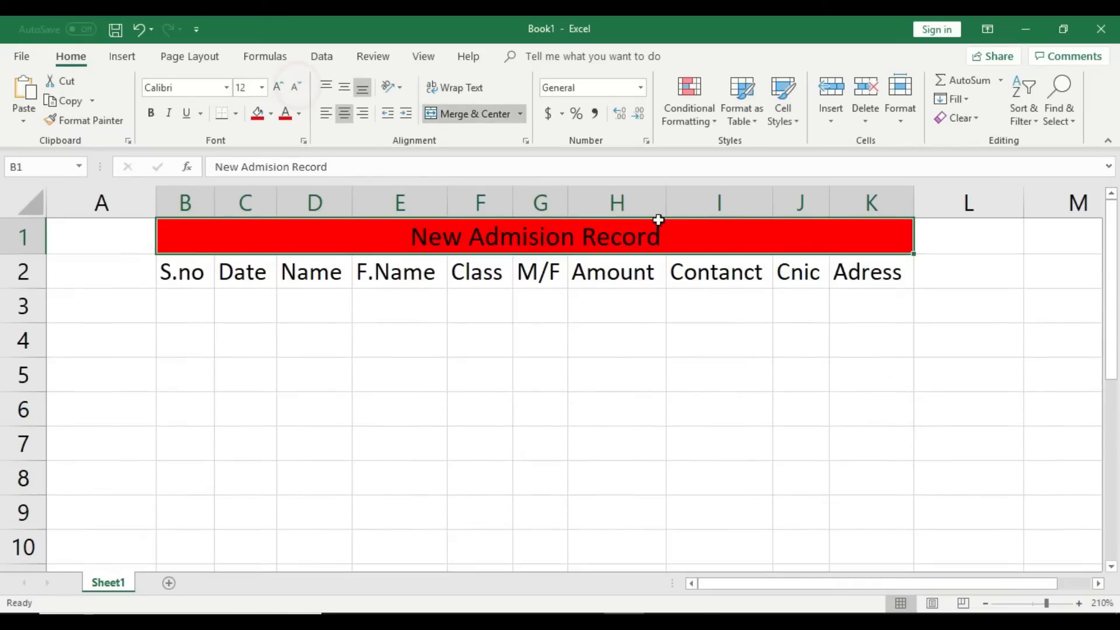
Step: Add 'ILM College Bhalwal' as a first title line above it and heighten row 1
{"action": "double_click", "coordinate": [416, 235]}
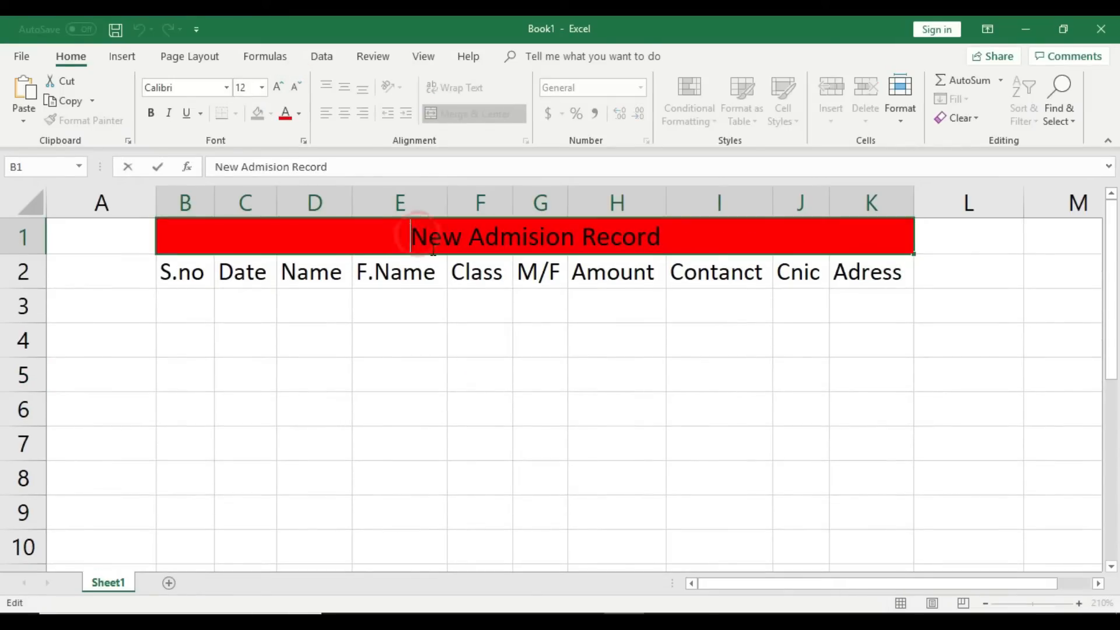
{"action": "type", "text": "ILM C"}
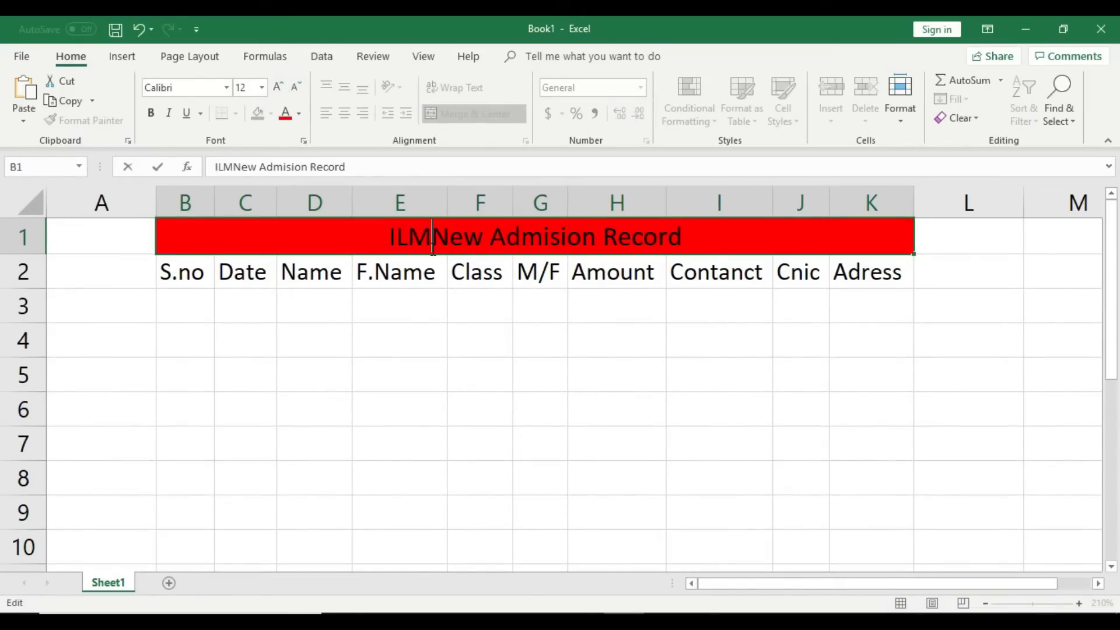
{"action": "type", "text": "ollege "}
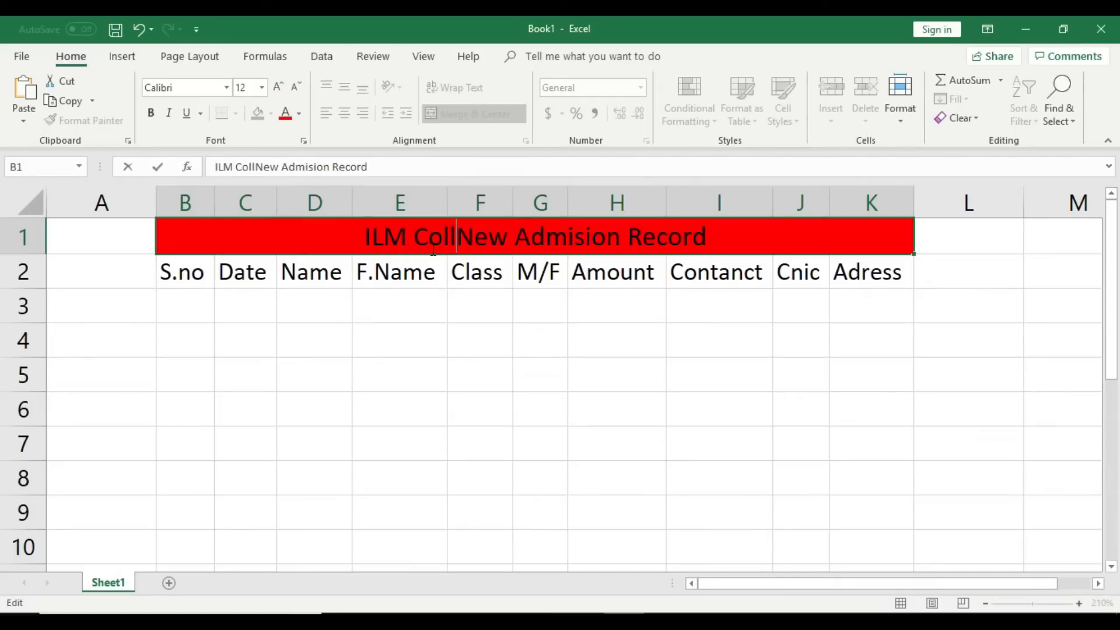
{"action": "type", "text": "Bhalwal"}
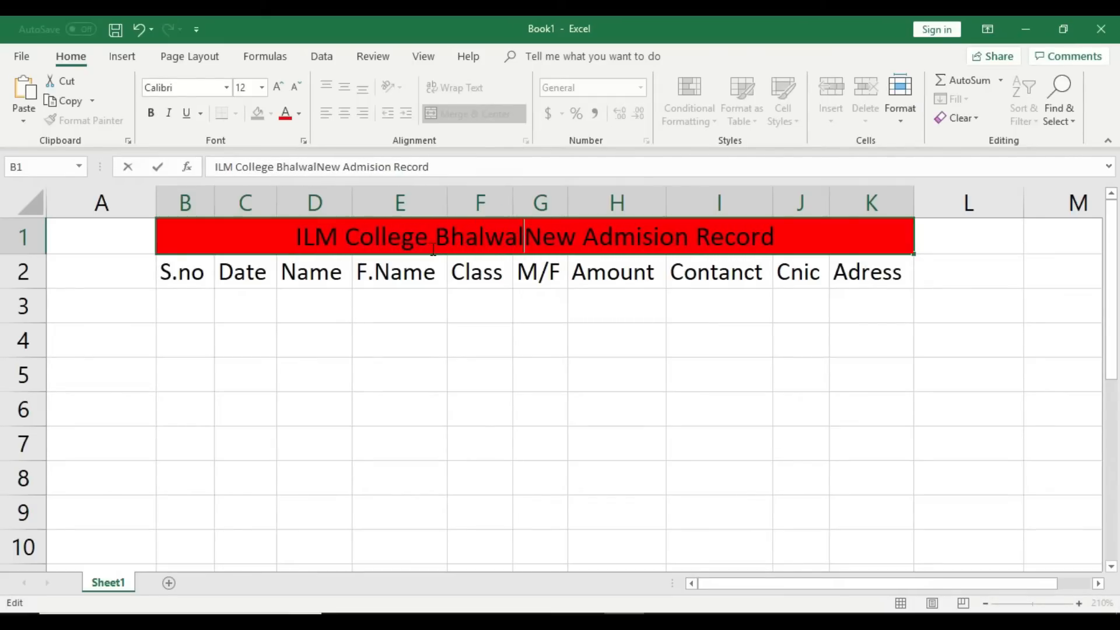
{"action": "key", "text": "alt+Return"}
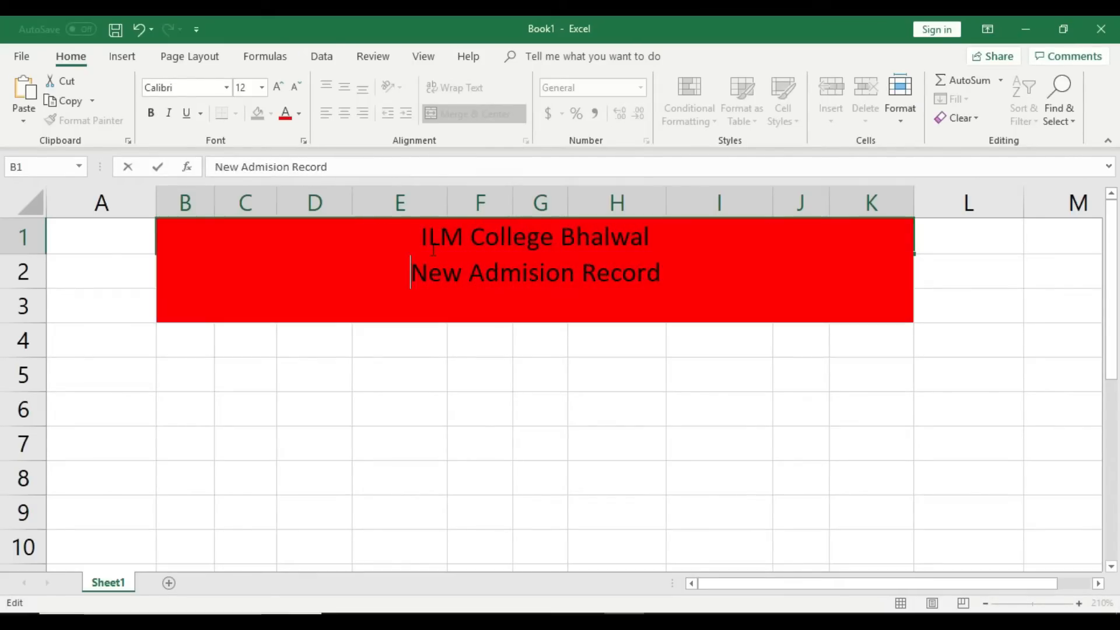
{"action": "left_click", "coordinate": [558, 362]}
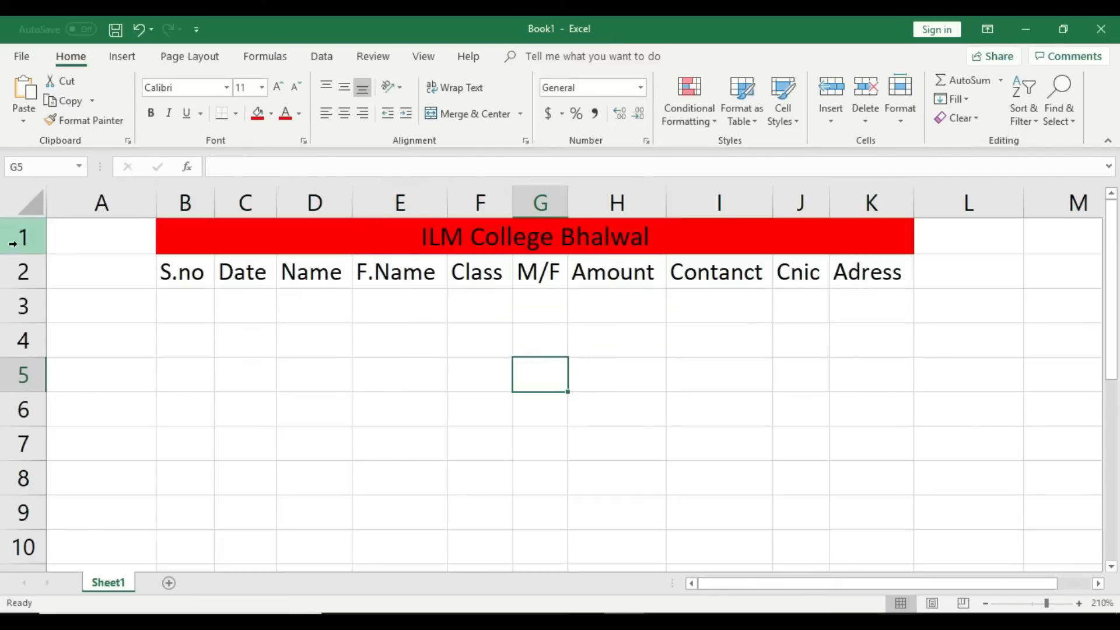
{"action": "left_click_drag", "start_coordinate": [34, 255], "coordinate": [33, 295]}
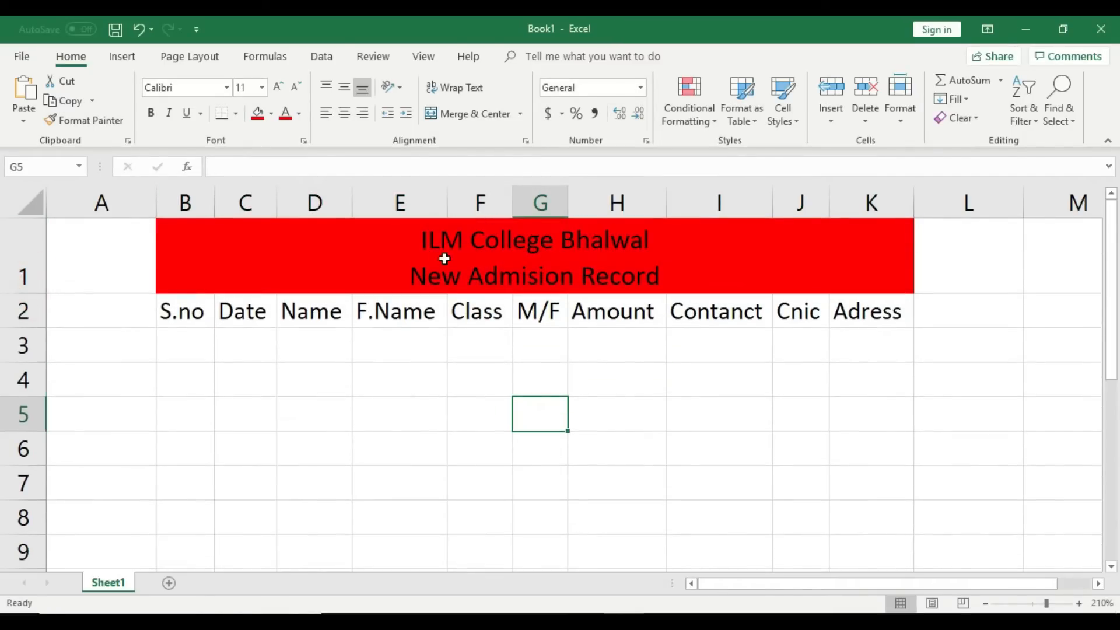
Step: Shrink the title font two steps further and make row 1 shorter again
{"action": "left_click", "coordinate": [443, 257]}
{"action": "left_click", "coordinate": [295, 85]}
{"action": "left_click", "coordinate": [296, 85]}
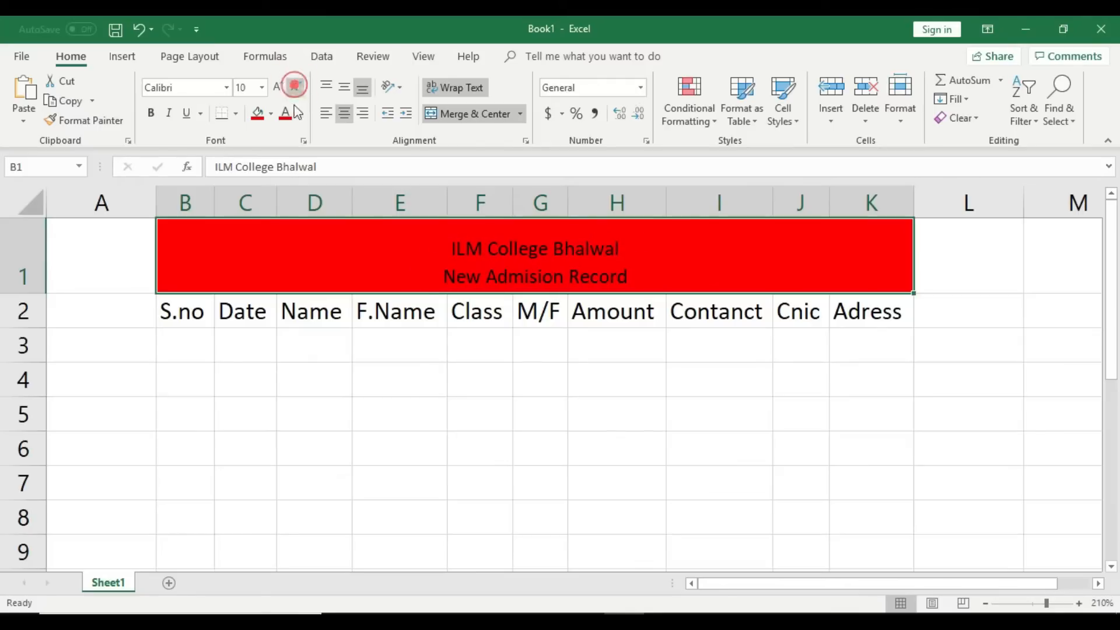
{"action": "left_click", "coordinate": [533, 401]}
{"action": "left_click_drag", "start_coordinate": [41, 293], "coordinate": [42, 274]}
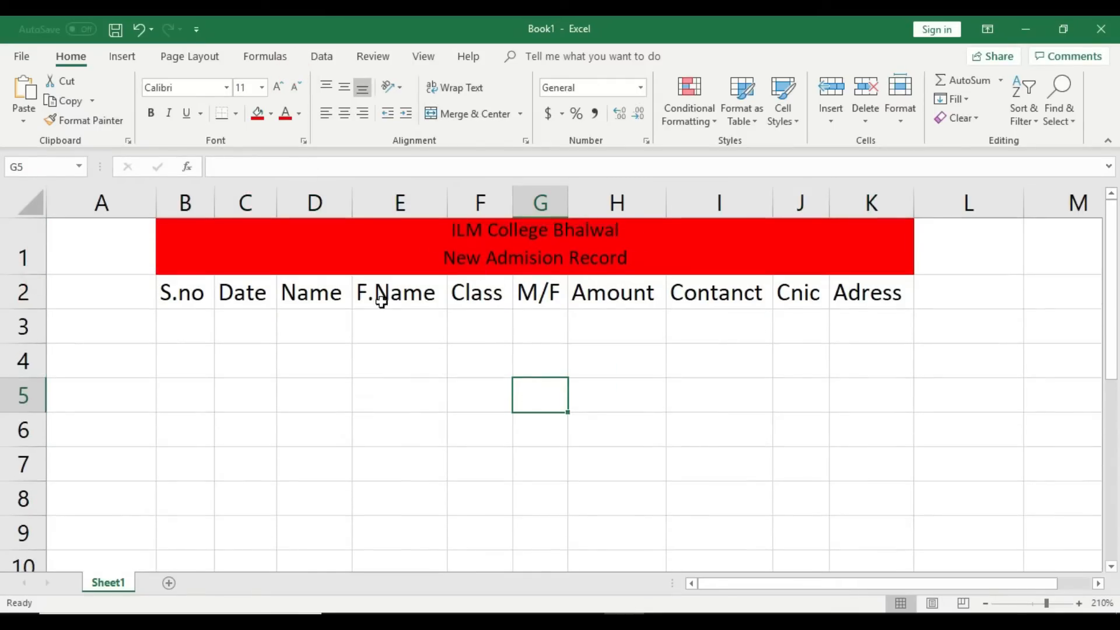
Step: Enlarge the 'ILM College Bhalwal' line to size 14 and heighten row 1 to fit
{"action": "left_click", "coordinate": [507, 222]}
{"action": "double_click", "coordinate": [508, 222]}
{"action": "left_click_drag", "start_coordinate": [625, 234], "coordinate": [454, 233]}
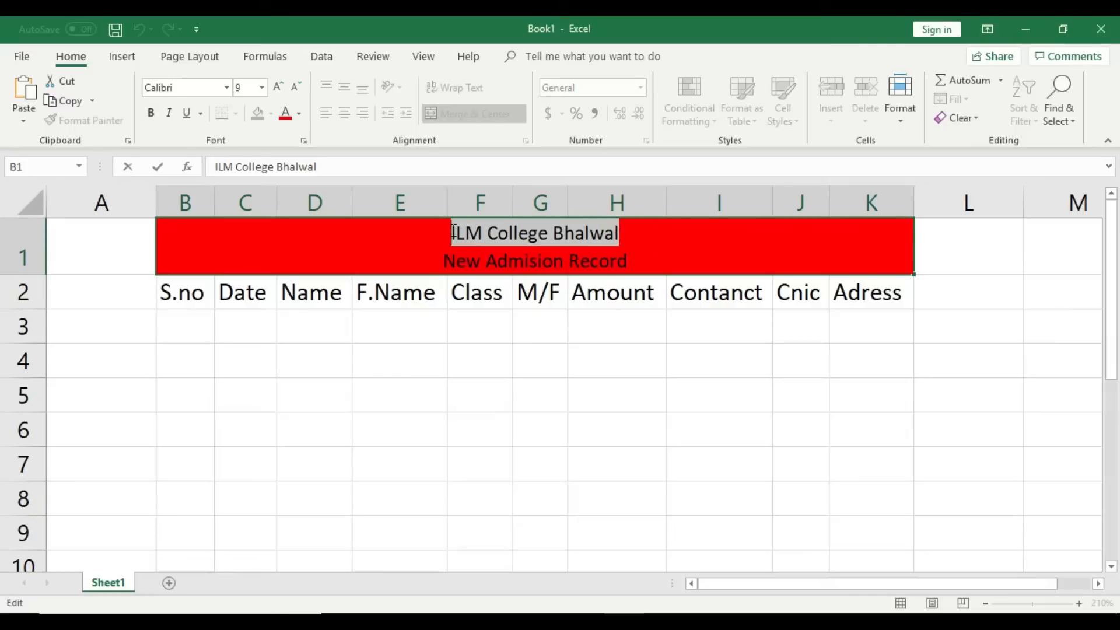
{"action": "left_click", "coordinate": [277, 85]}
{"action": "left_click", "coordinate": [278, 86]}
{"action": "left_click", "coordinate": [278, 86]}
{"action": "left_click", "coordinate": [278, 86]}
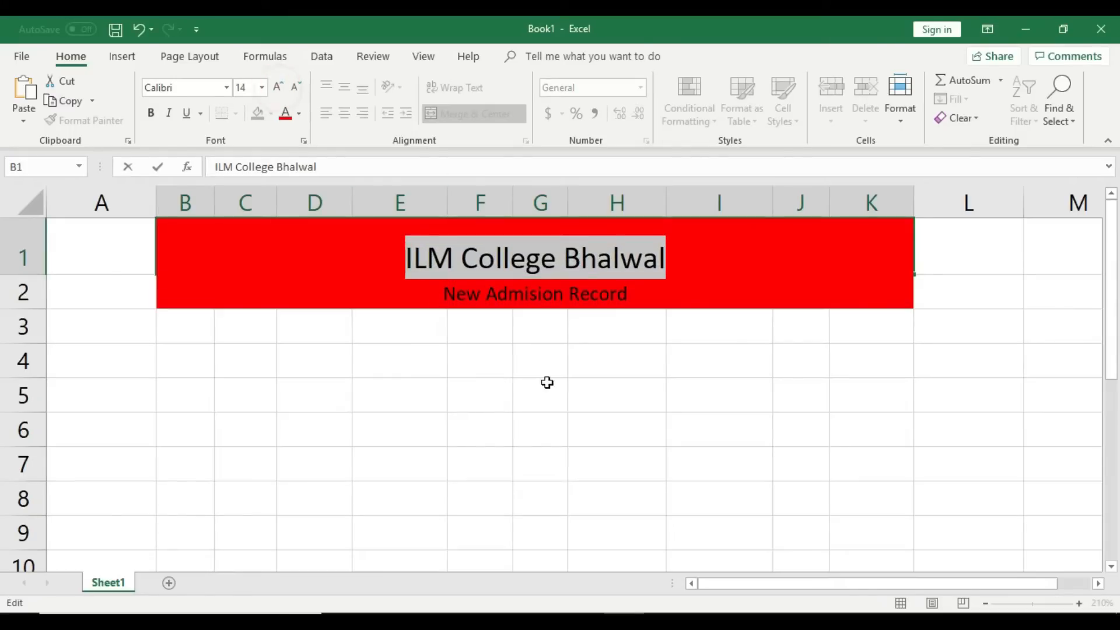
{"action": "left_click", "coordinate": [547, 382]}
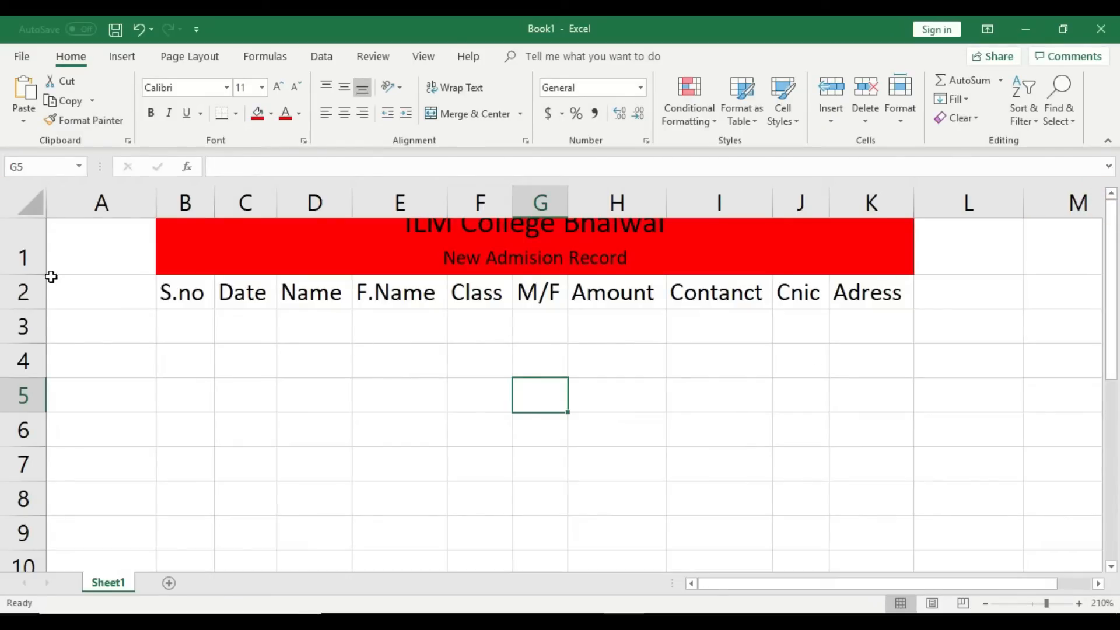
{"action": "left_click_drag", "start_coordinate": [40, 274], "coordinate": [38, 285]}
Step: Put a thick outside border around the merged title band
{"action": "left_click", "coordinate": [399, 268]}
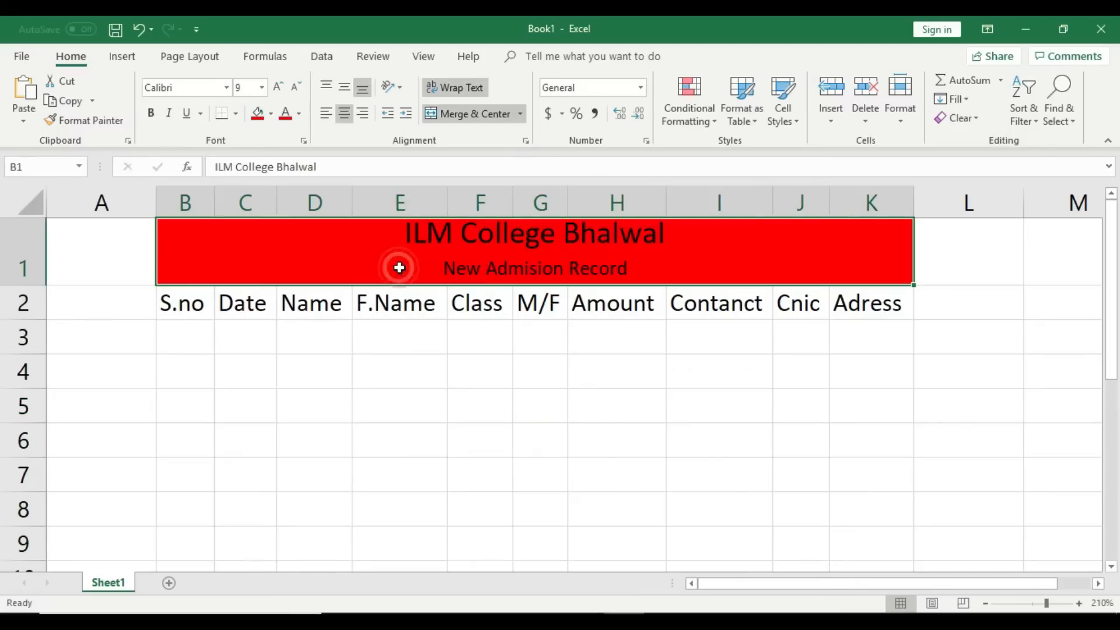
{"action": "left_click", "coordinate": [241, 119]}
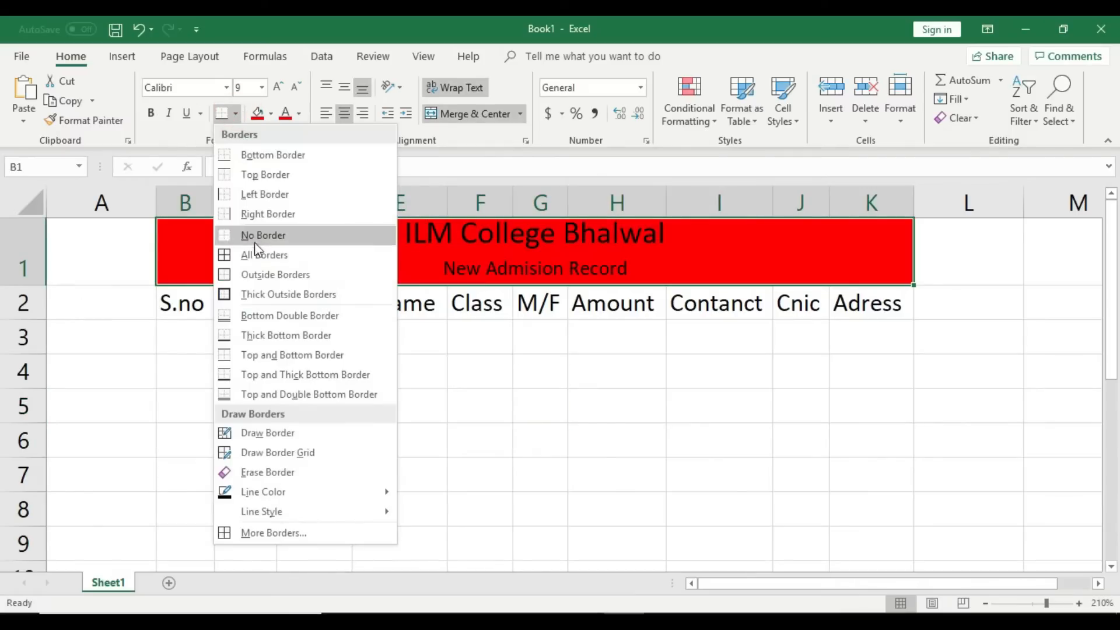
{"action": "left_click", "coordinate": [268, 294]}
{"action": "left_click", "coordinate": [390, 370]}
Step: Centre the title vertically and make it bold with black text
{"action": "left_click", "coordinate": [457, 278]}
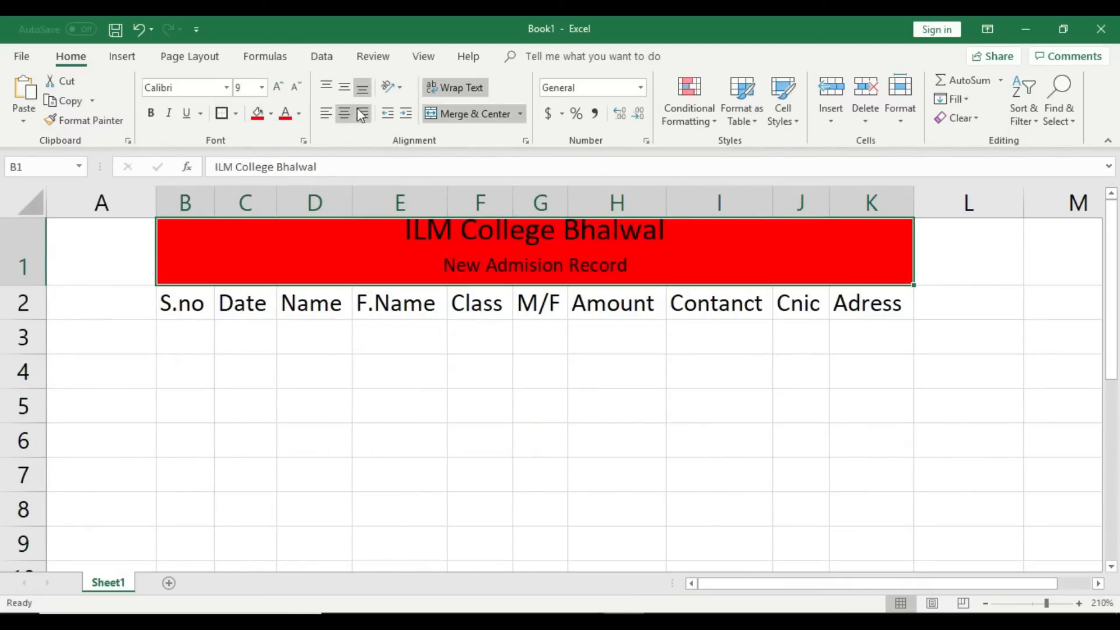
{"action": "left_click", "coordinate": [349, 88]}
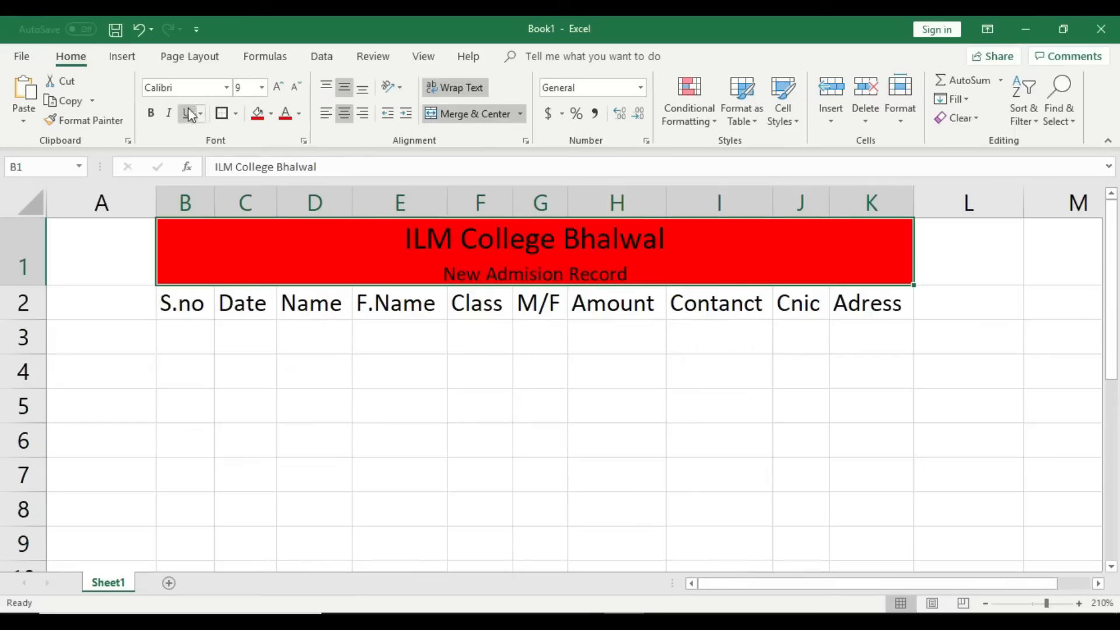
{"action": "left_click", "coordinate": [150, 113]}
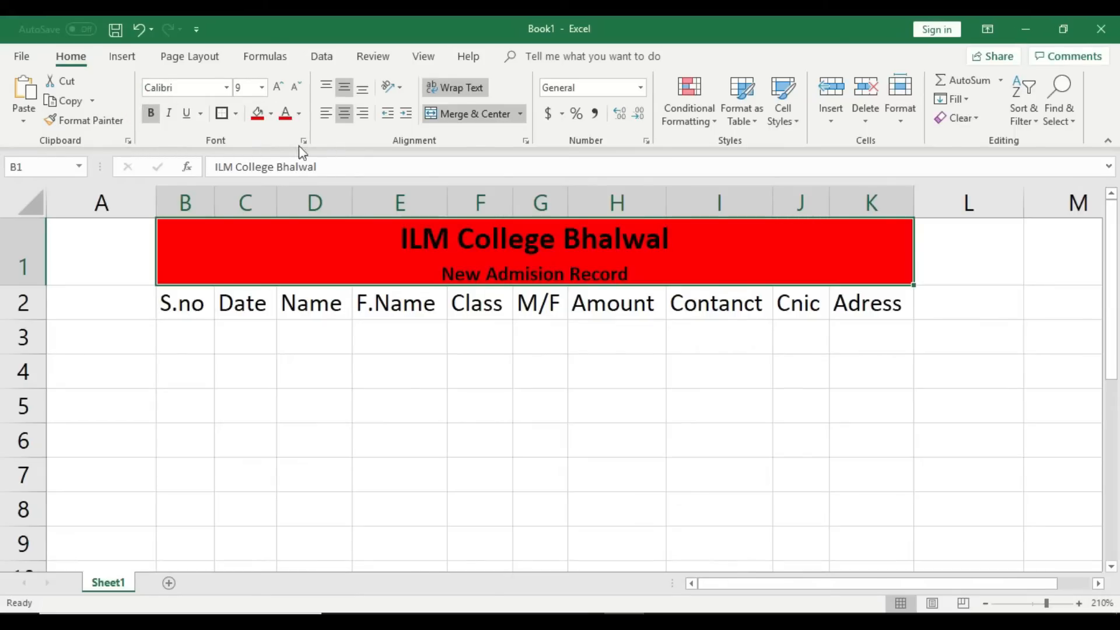
{"action": "left_click", "coordinate": [299, 113]}
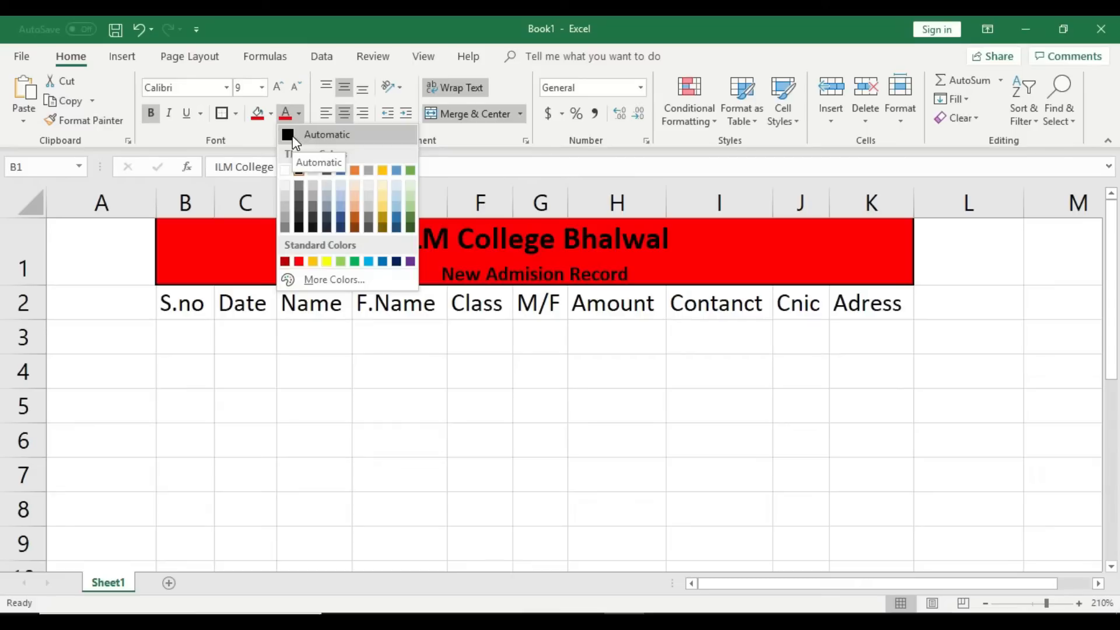
{"action": "left_click", "coordinate": [293, 135]}
{"action": "left_click", "coordinate": [614, 411]}
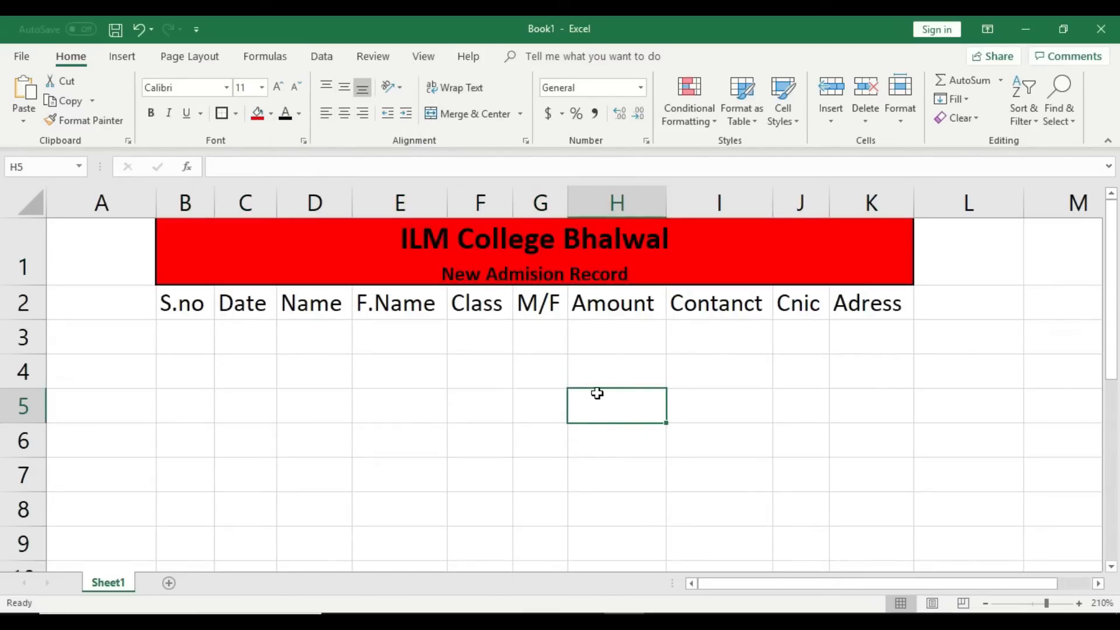
Step: Append ', 2019' to the subtitle so it reads 'New Admision Record, 2019'
{"action": "double_click", "coordinate": [644, 279]}
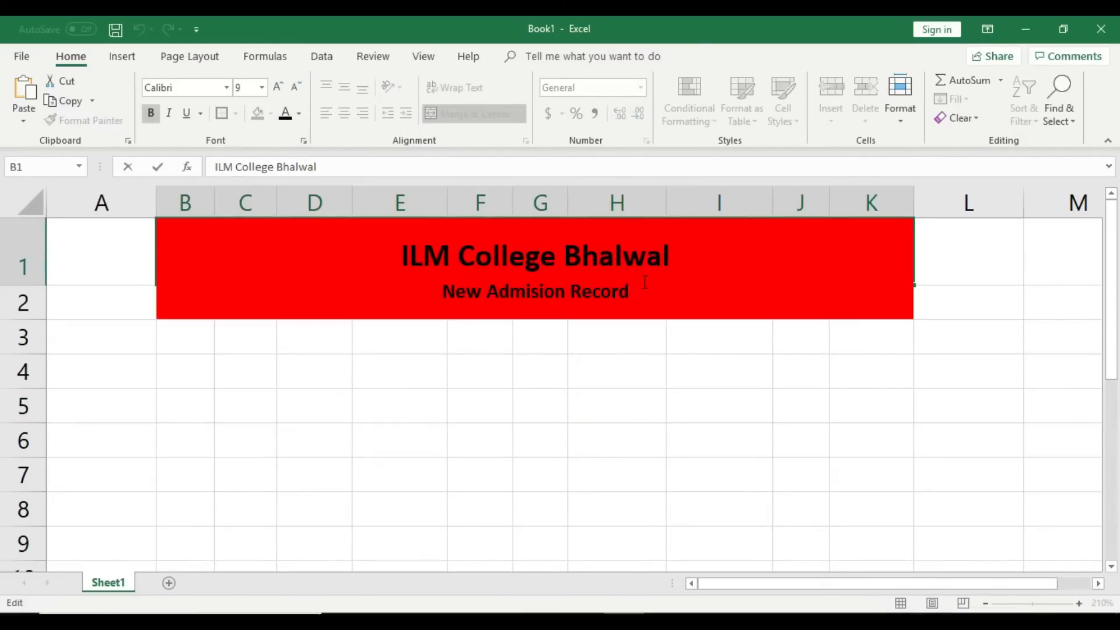
{"action": "type", "text": ", 2019"}
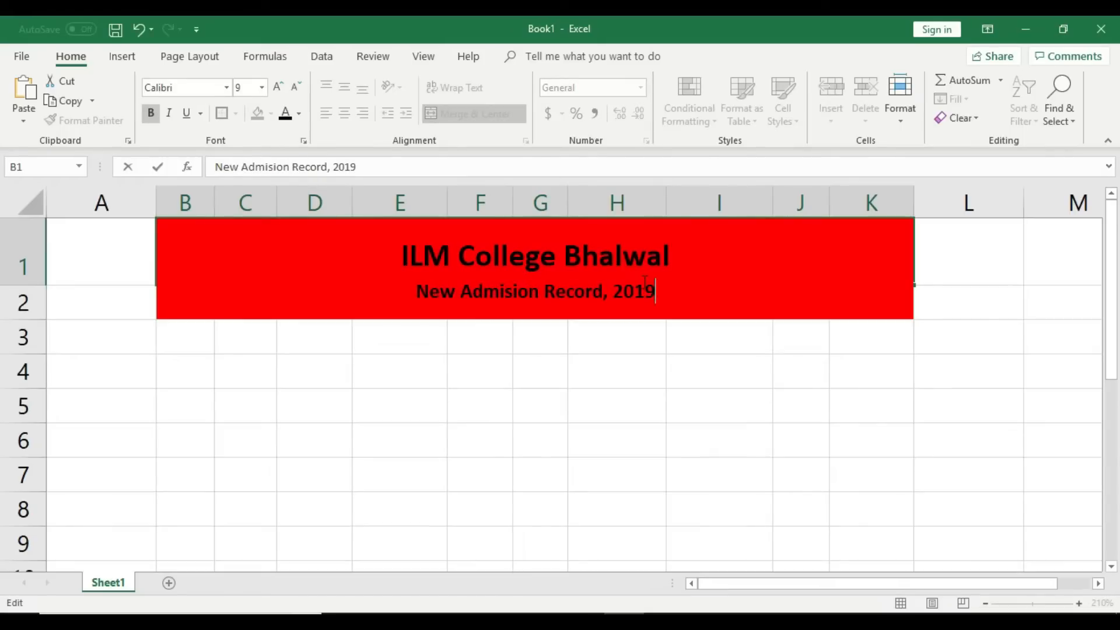
{"action": "left_click", "coordinate": [639, 363]}
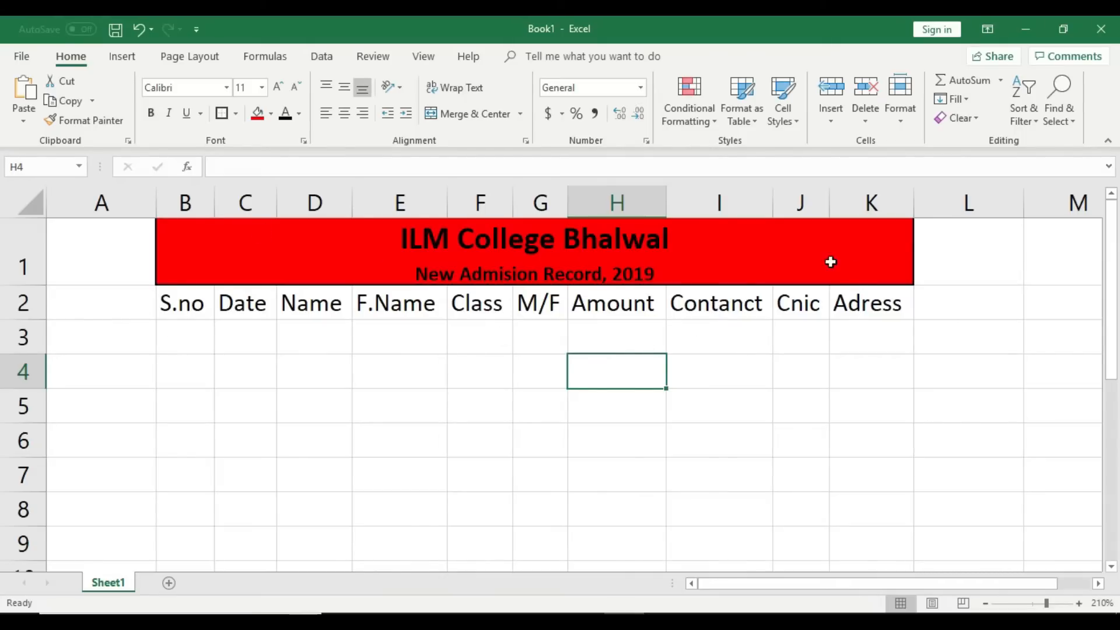
Step: Select the header cells B2:K2, from S.no to Adress
{"action": "left_click", "coordinate": [195, 304]}
{"action": "left_click", "coordinate": [288, 302]}
{"action": "left_click", "coordinate": [397, 302]}
{"action": "left_click", "coordinate": [455, 301]}
{"action": "left_click", "coordinate": [538, 302]}
{"action": "left_click", "coordinate": [596, 305]}
{"action": "left_click", "coordinate": [718, 304]}
{"action": "left_click", "coordinate": [799, 305]}
{"action": "left_click", "coordinate": [858, 303]}
{"action": "left_click", "coordinate": [846, 360]}
{"action": "left_click_drag", "start_coordinate": [858, 305], "coordinate": [188, 290]}
{"action": "left_click", "coordinate": [201, 367]}
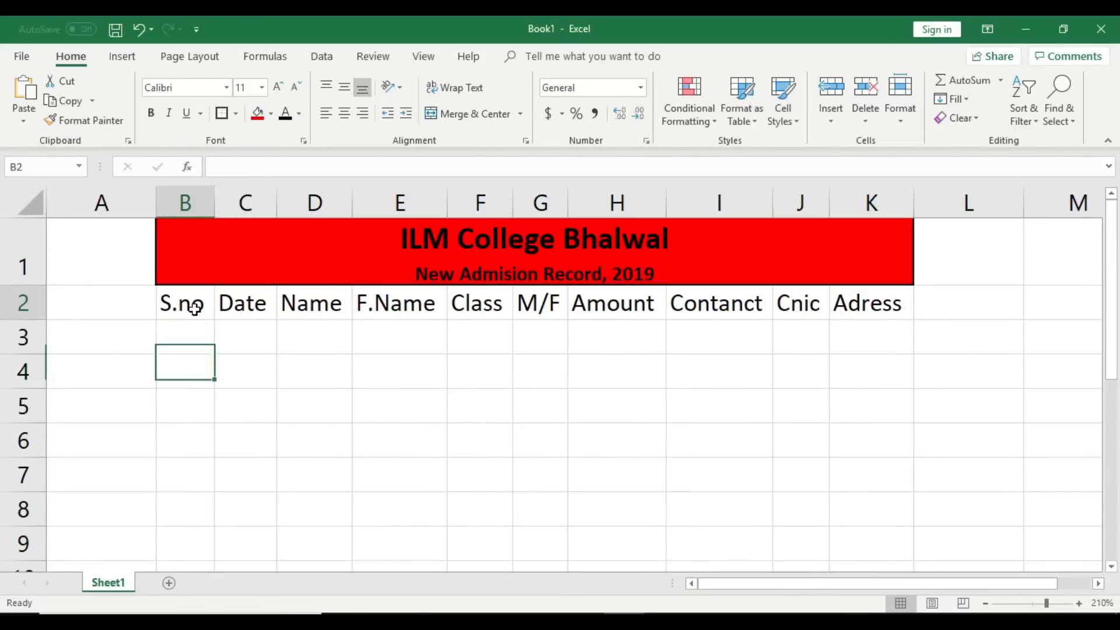
{"action": "left_click", "coordinate": [249, 380]}
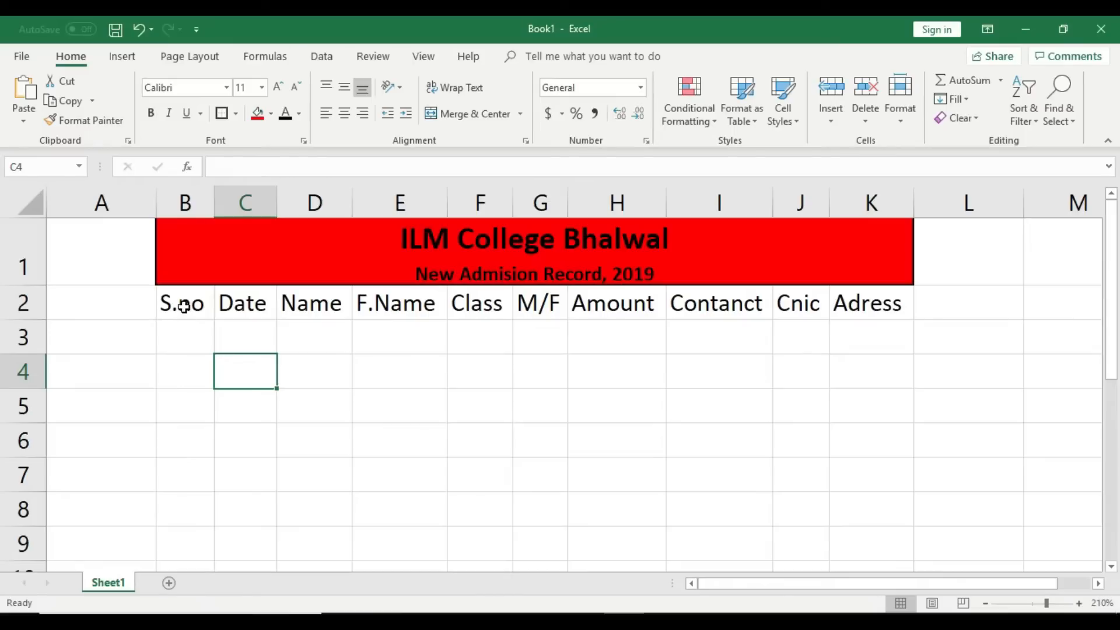
{"action": "left_click", "coordinate": [183, 304]}
{"action": "left_click_drag", "start_coordinate": [182, 303], "coordinate": [848, 303]}
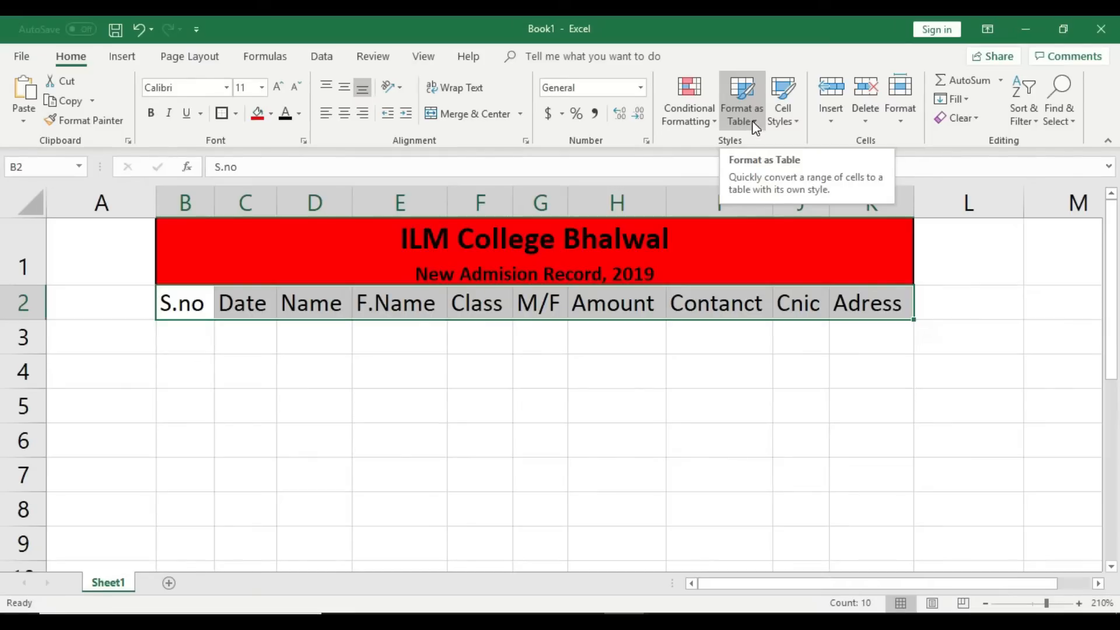
Step: Format the header row as a Light-style table with My table has headers ticked
{"action": "left_click", "coordinate": [752, 122]}
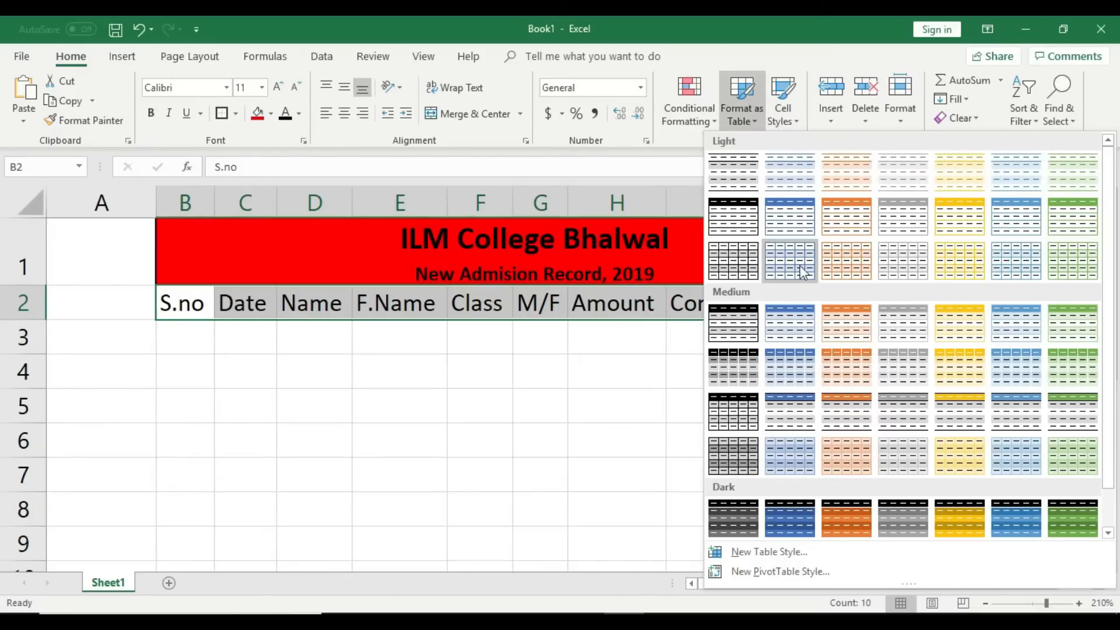
{"action": "left_click", "coordinate": [730, 217]}
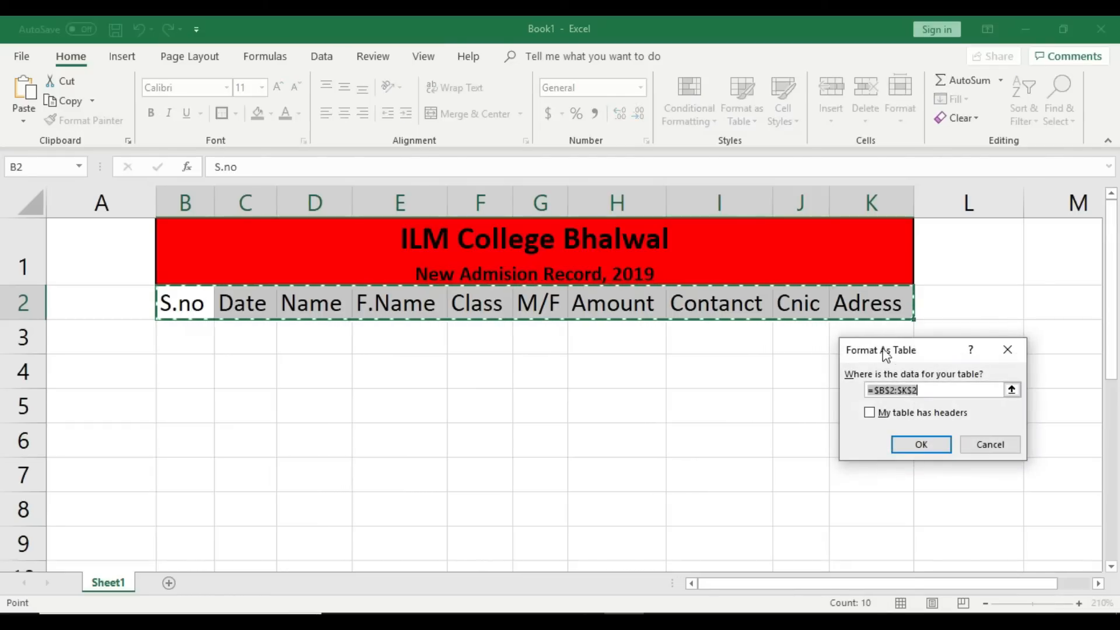
{"action": "left_click_drag", "start_coordinate": [928, 348], "coordinate": [884, 271]}
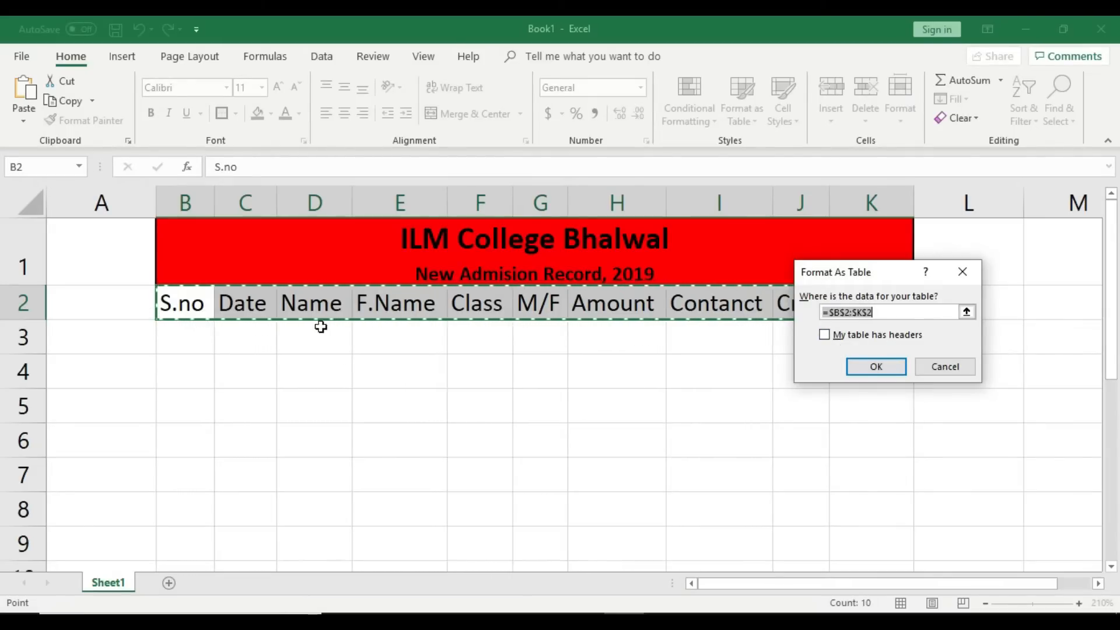
{"action": "left_click_drag", "start_coordinate": [842, 278], "coordinate": [921, 272]}
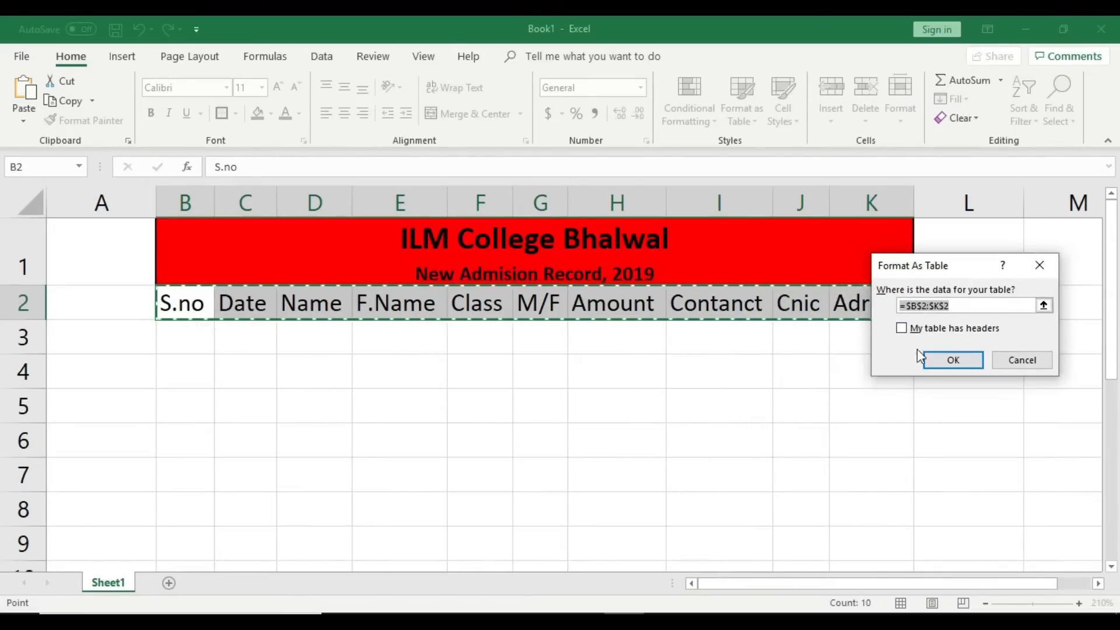
{"action": "left_click", "coordinate": [903, 330]}
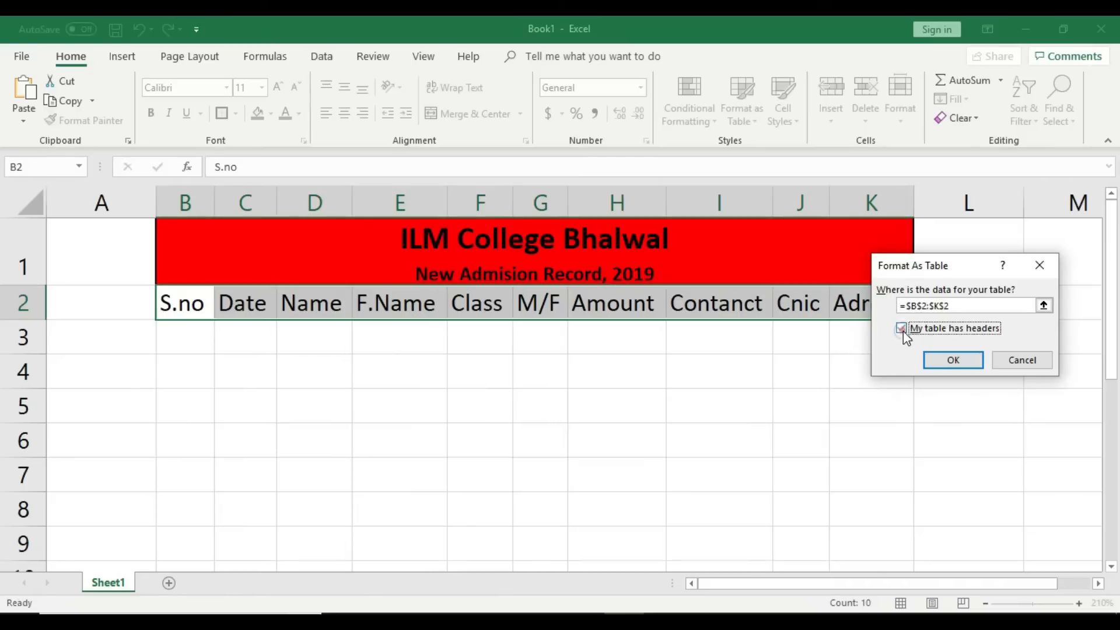
{"action": "left_click", "coordinate": [953, 360]}
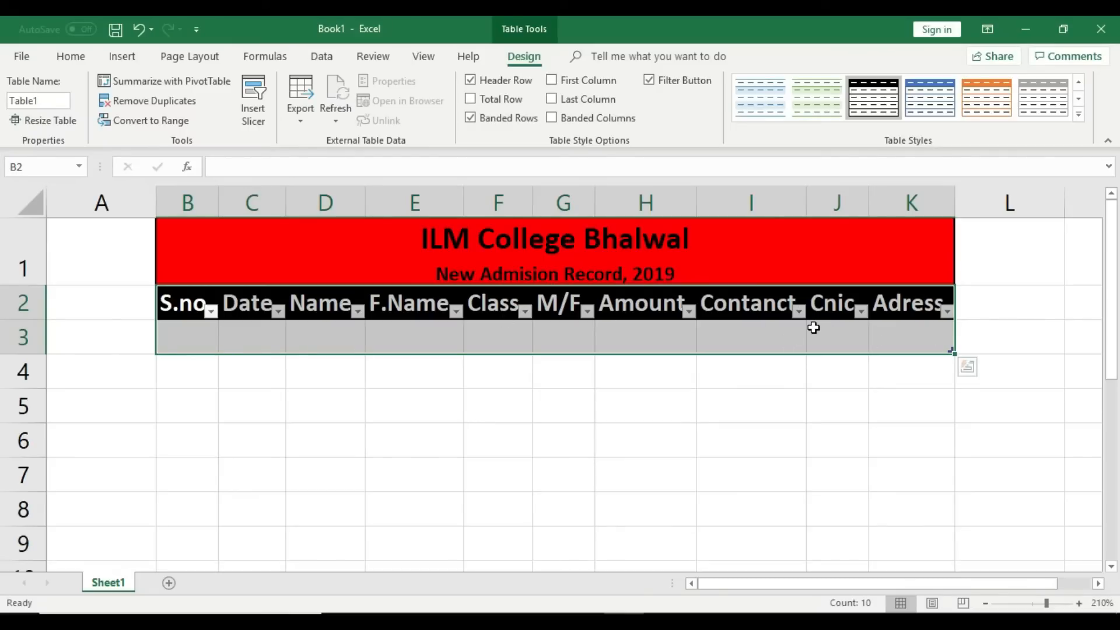
Step: Go to Excel Options > Customize Ribbon and list the Commands Not in the Ribbon
{"action": "left_click", "coordinate": [21, 59]}
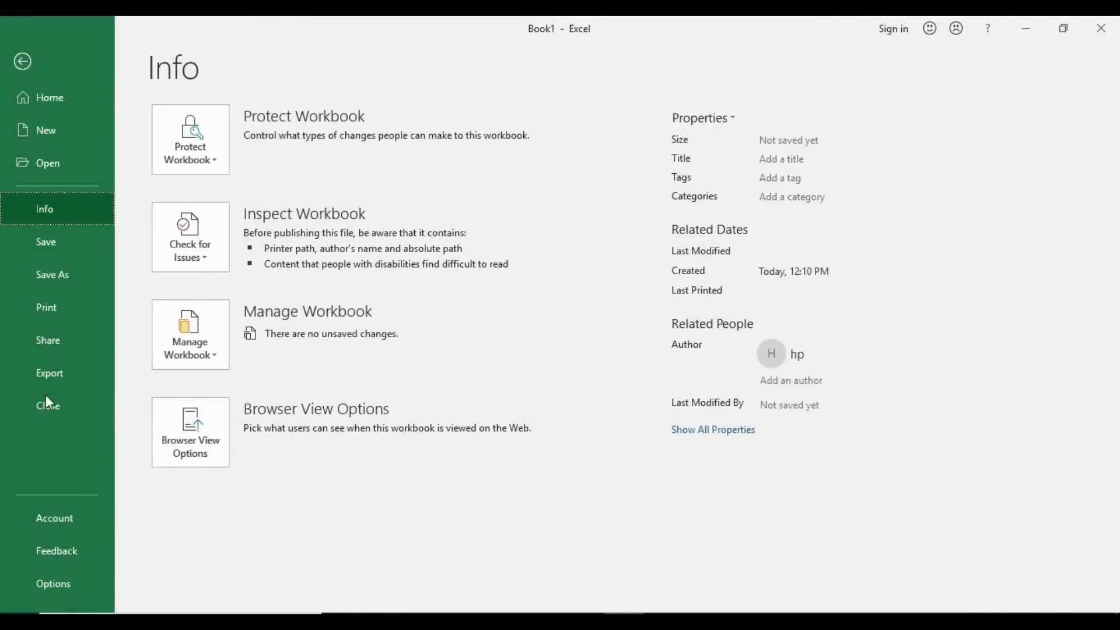
{"action": "left_click", "coordinate": [137, 583]}
{"action": "left_click", "coordinate": [87, 590]}
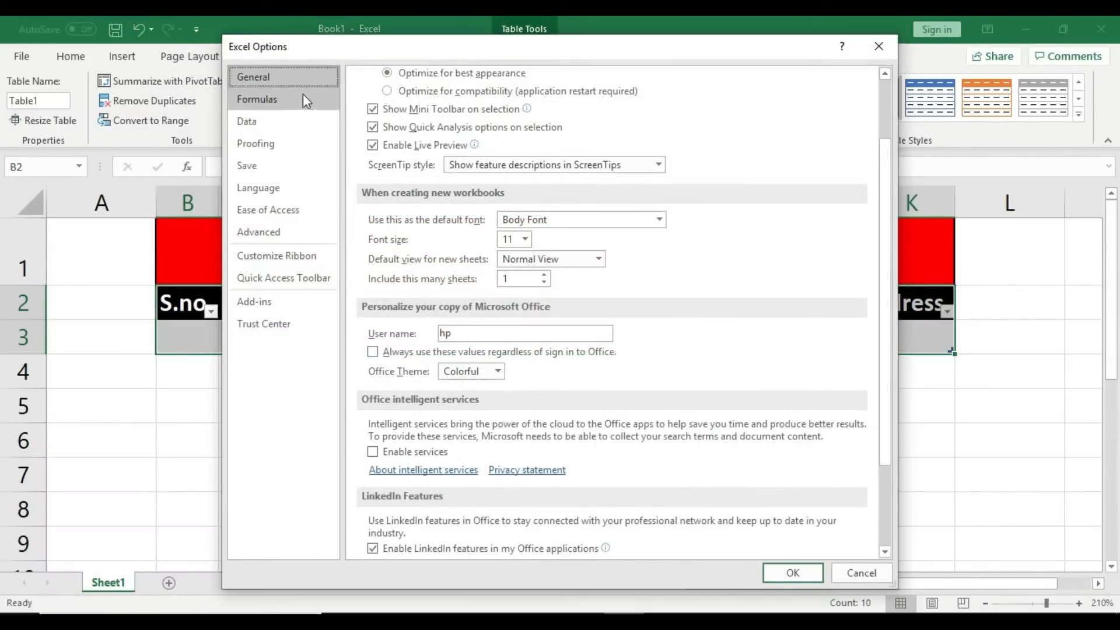
{"action": "left_click", "coordinate": [300, 258]}
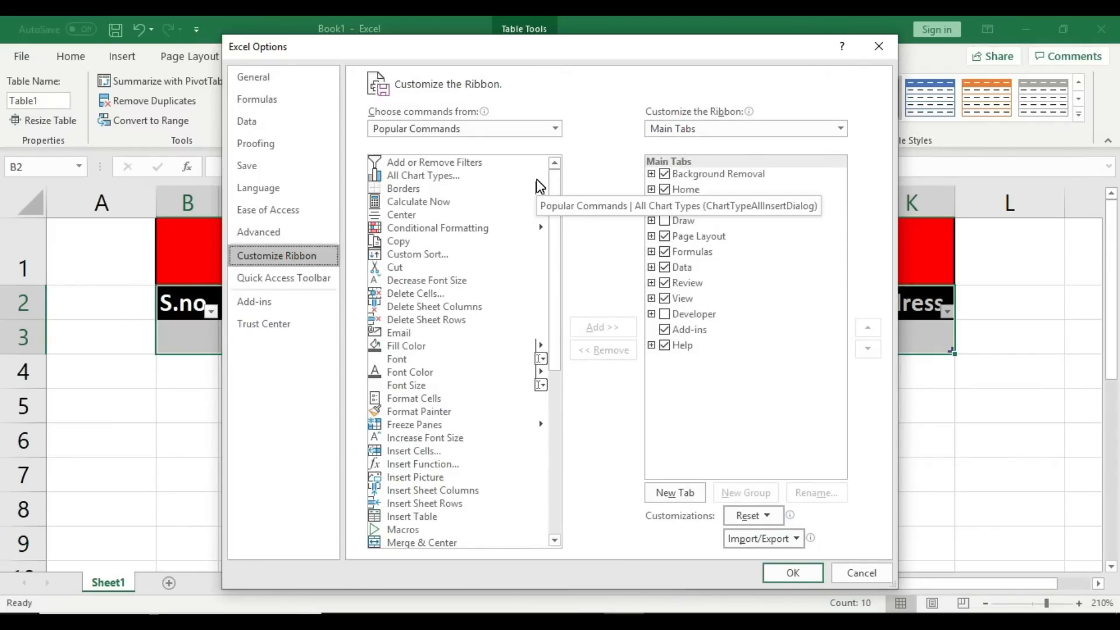
{"action": "left_click", "coordinate": [553, 129]}
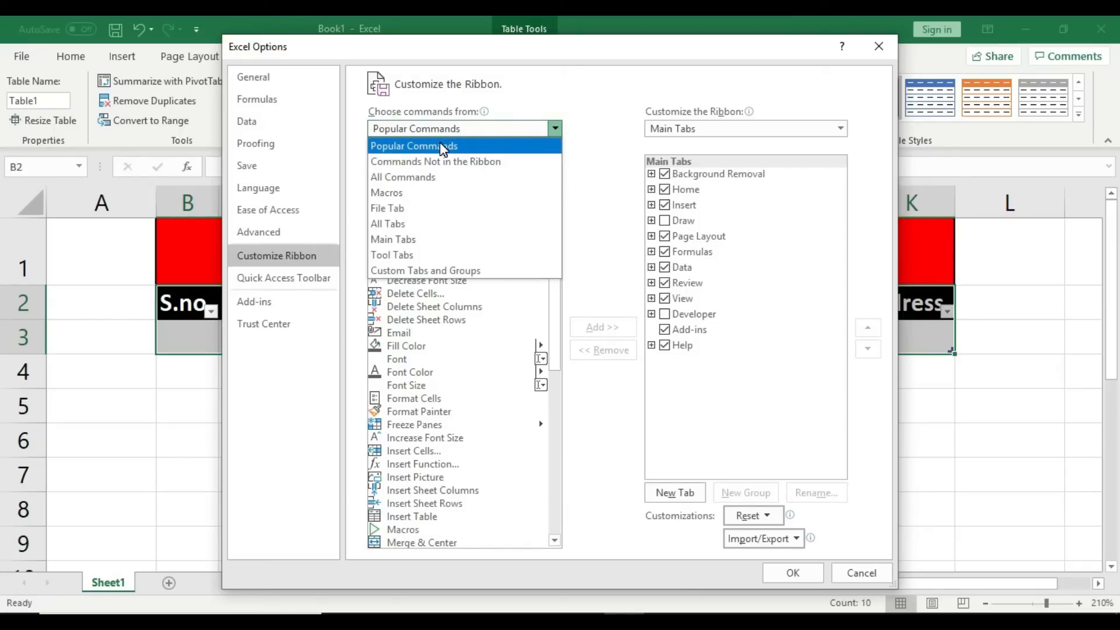
{"action": "left_click", "coordinate": [471, 162]}
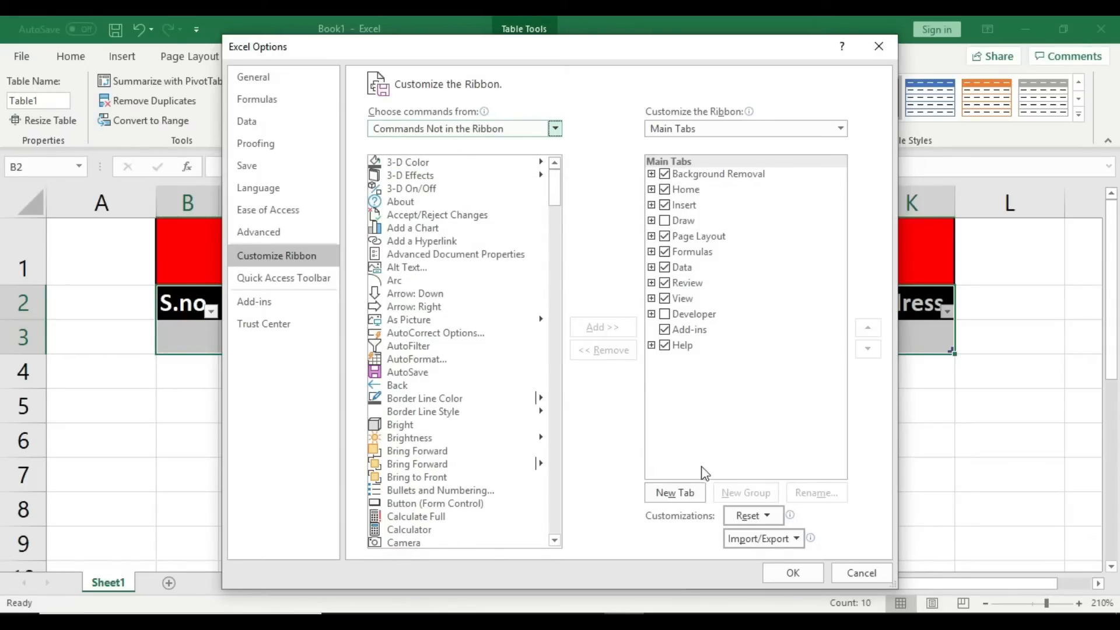
Step: Add a custom ribbon tab renamed 'ILM College Bhawal' and select its New Group (Custom)
{"action": "left_click", "coordinate": [695, 496]}
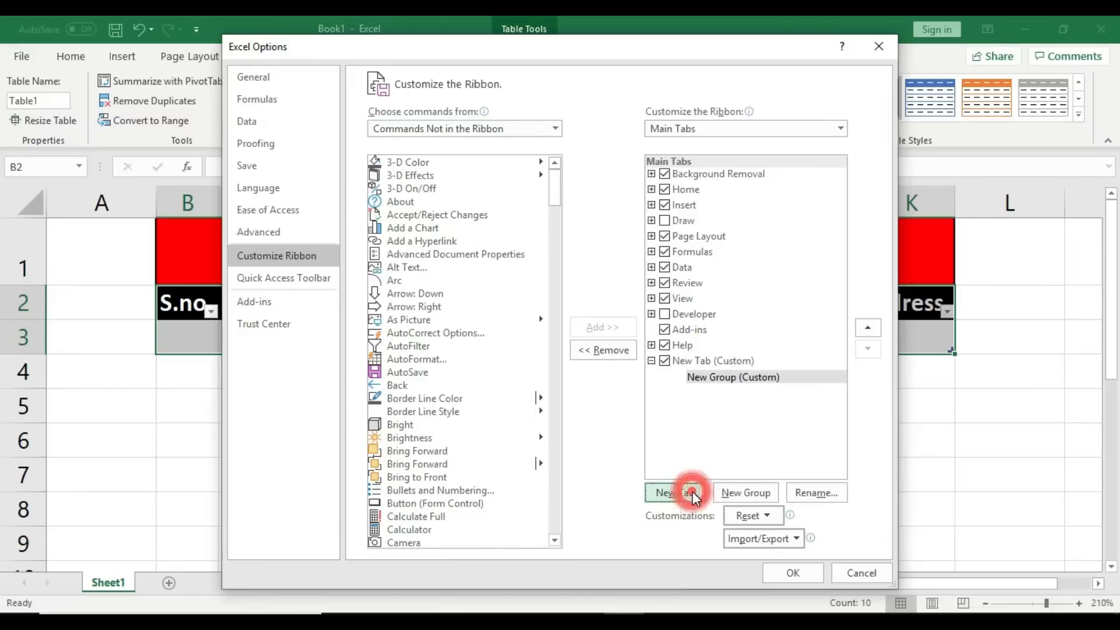
{"action": "left_click", "coordinate": [742, 363]}
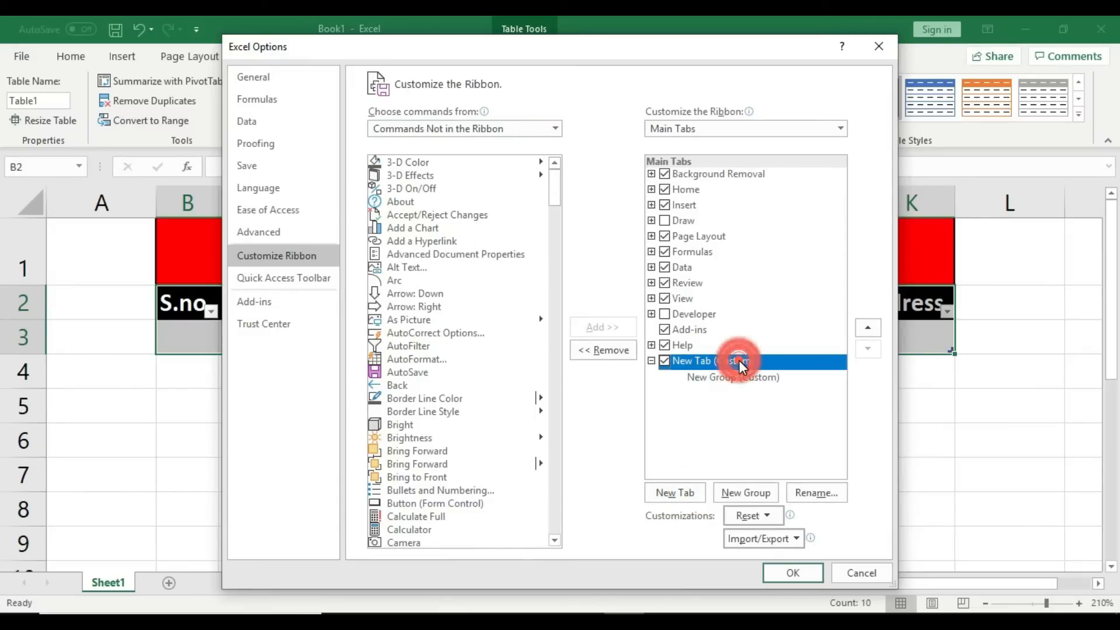
{"action": "left_click", "coordinate": [820, 494]}
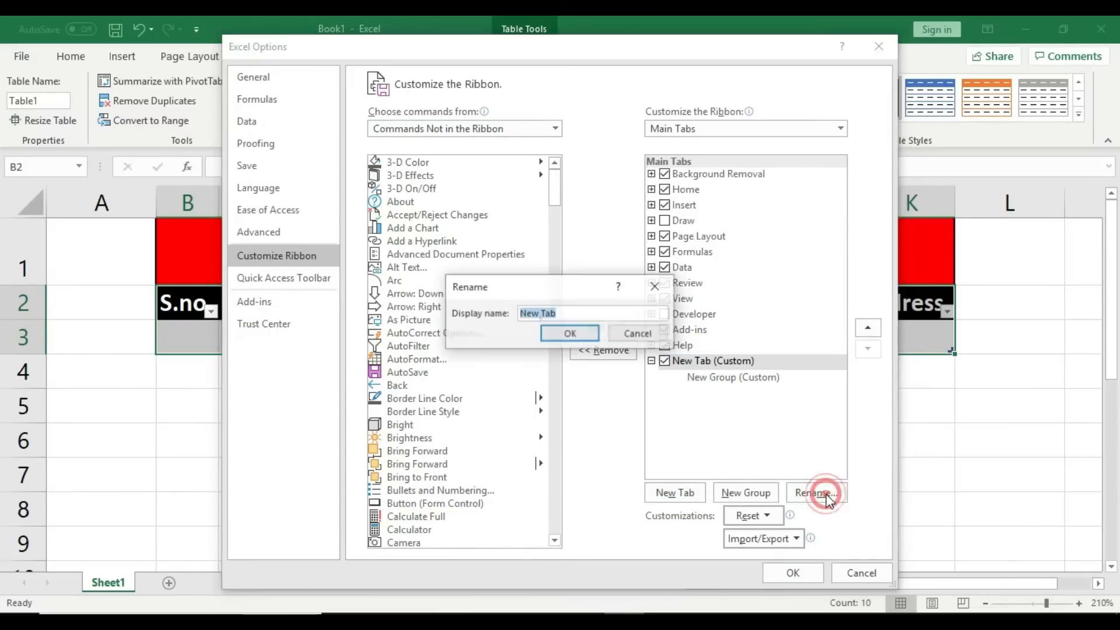
{"action": "key", "text": "BackSpace"}
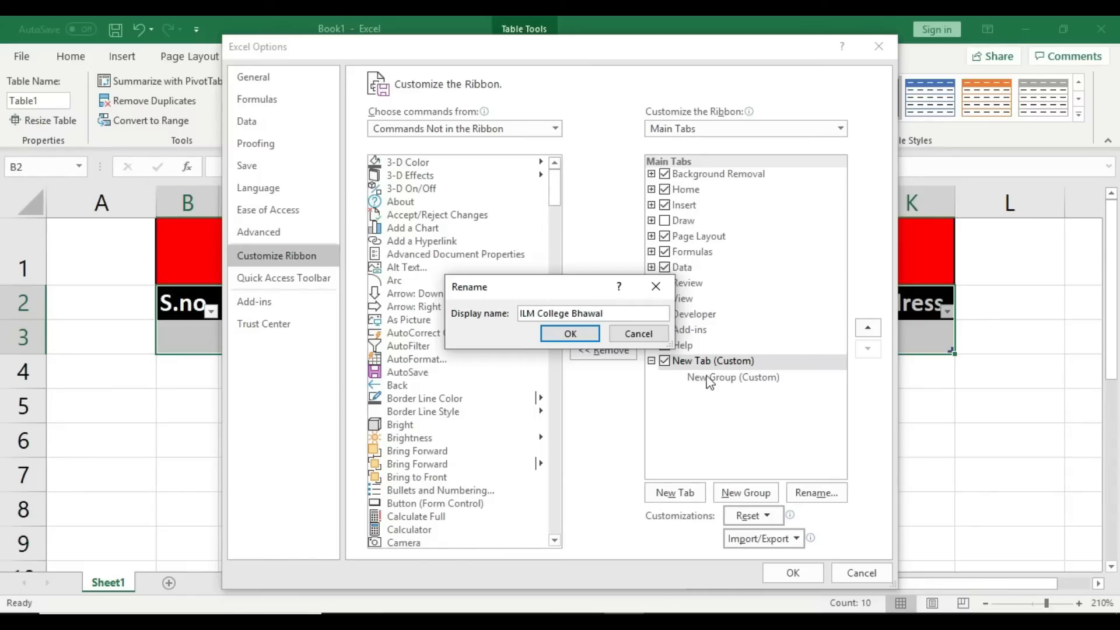
{"action": "left_click", "coordinate": [586, 334]}
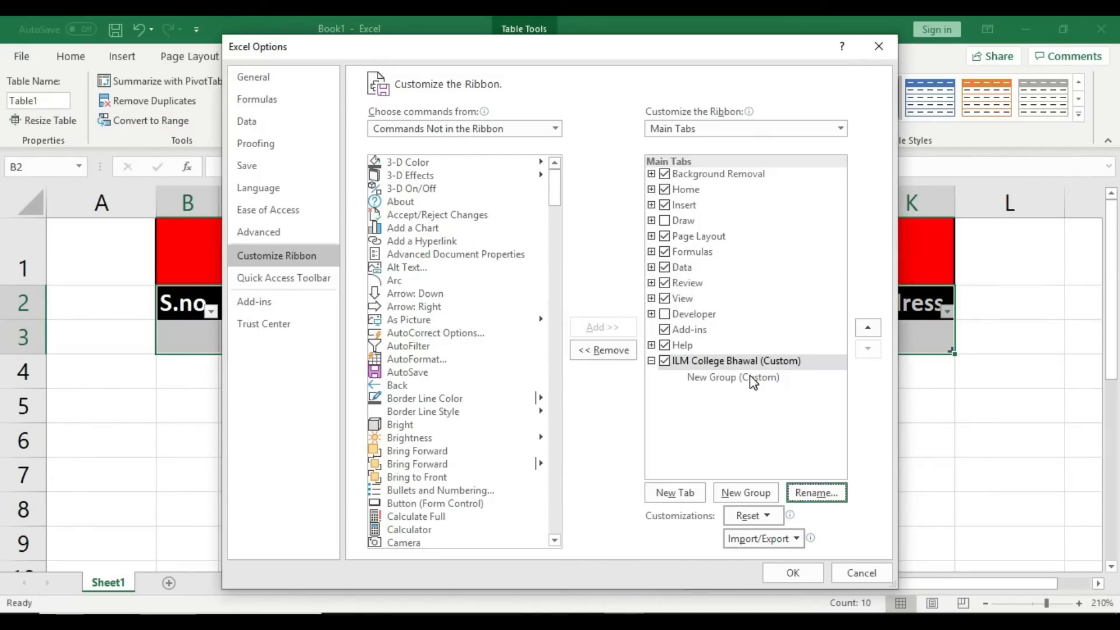
{"action": "left_click", "coordinate": [727, 377]}
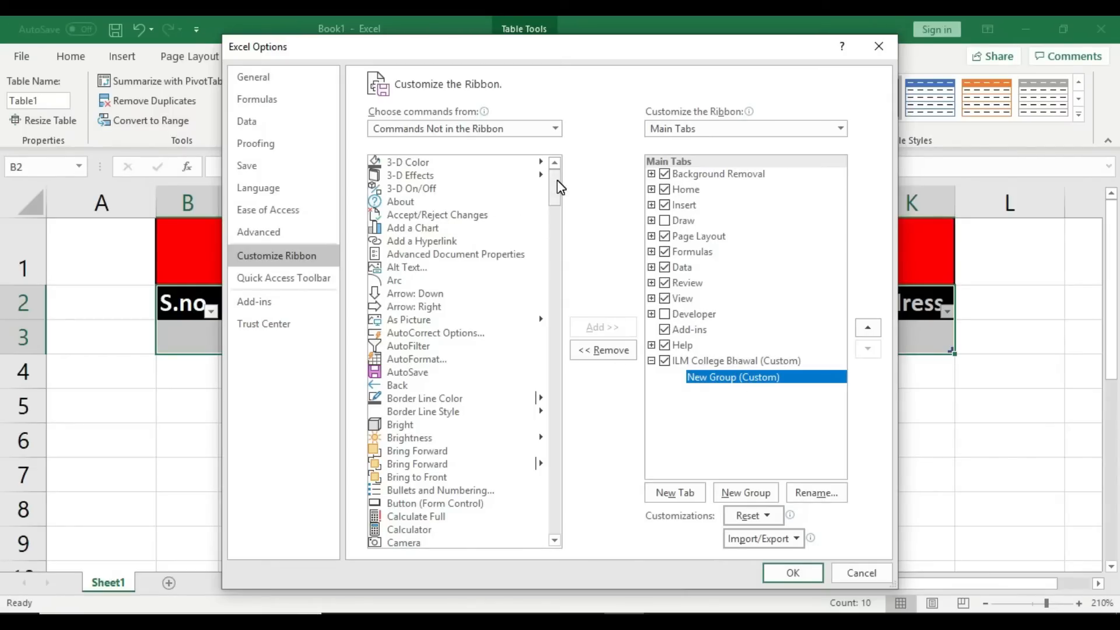
Step: Add the Form command to the new custom group
{"action": "left_click", "coordinate": [429, 187]}
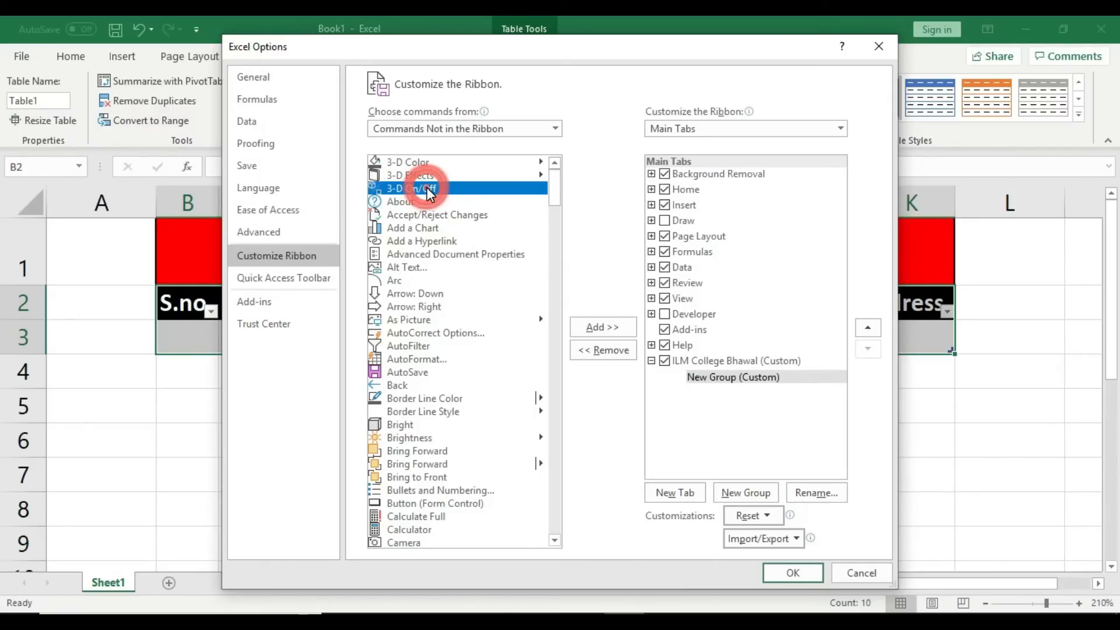
{"action": "key", "text": "f"}
{"action": "key", "text": "Down"}
{"action": "key", "text": "Down"}
{"action": "key", "text": "Down"}
{"action": "key", "text": "Down"}
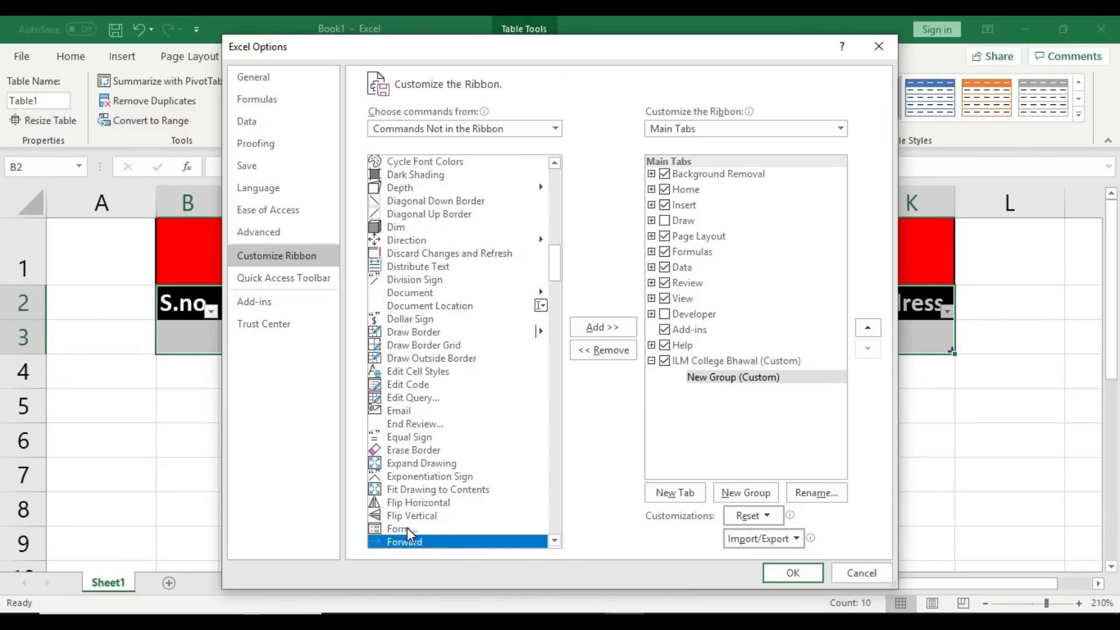
{"action": "left_click", "coordinate": [412, 529]}
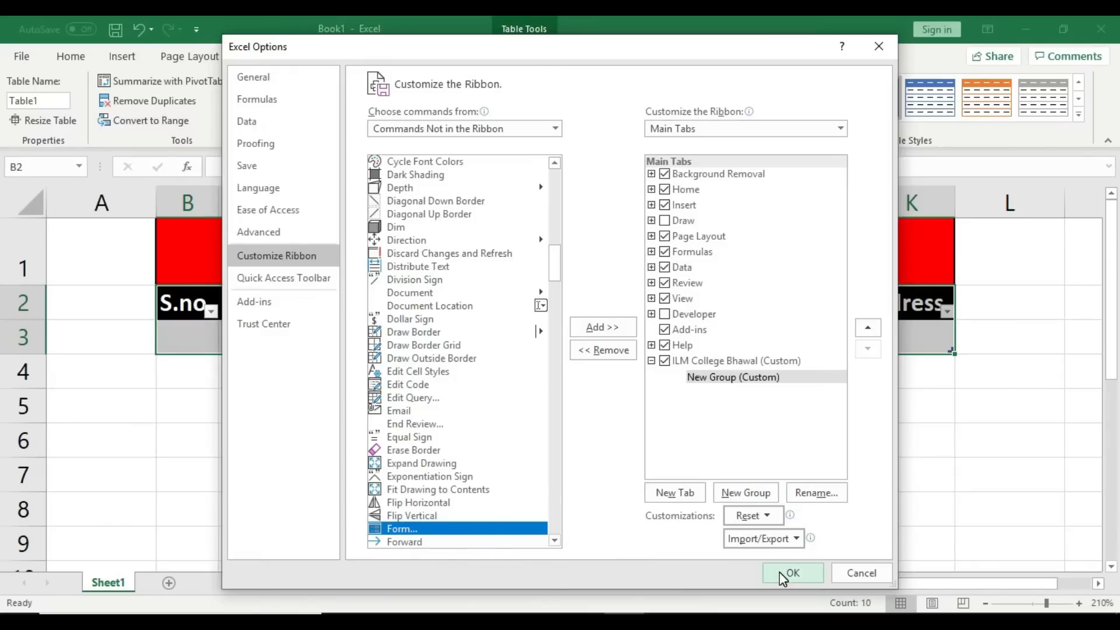
{"action": "left_click", "coordinate": [604, 326]}
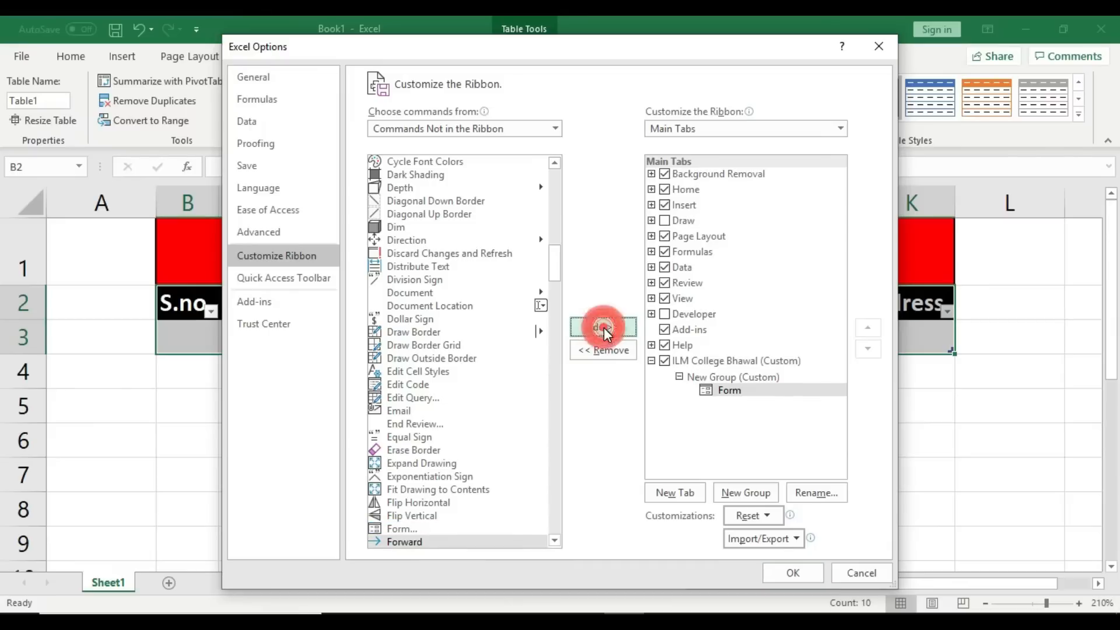
Step: Confirm Form sits in the ILM College Bhawal tab's New Group and apply the ribbon changes
{"action": "left_click", "coordinate": [719, 362]}
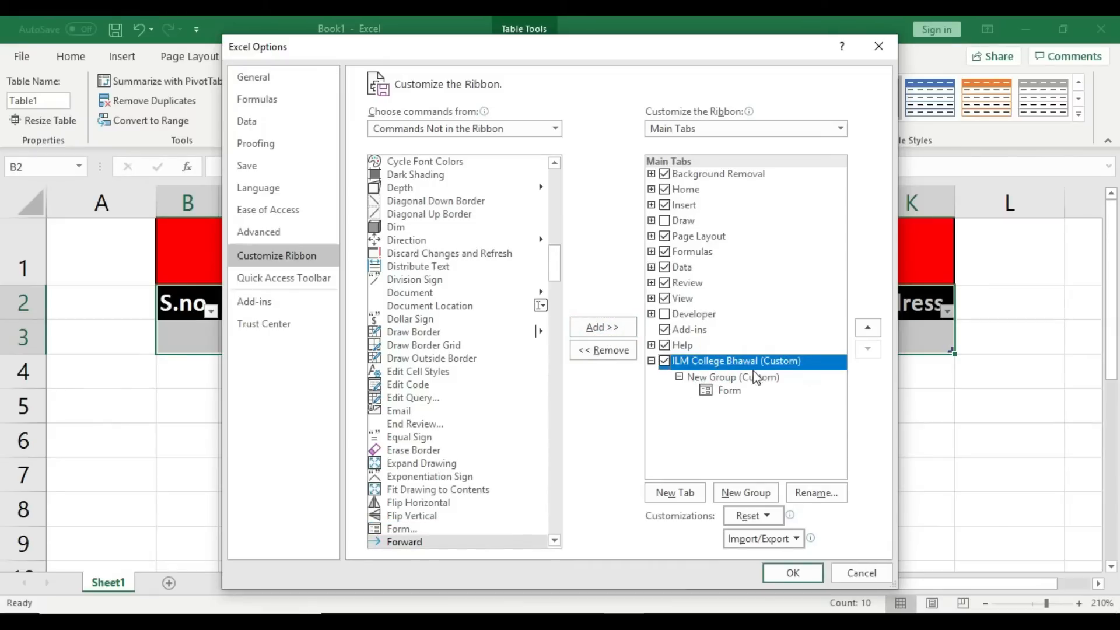
{"action": "left_click", "coordinate": [732, 378]}
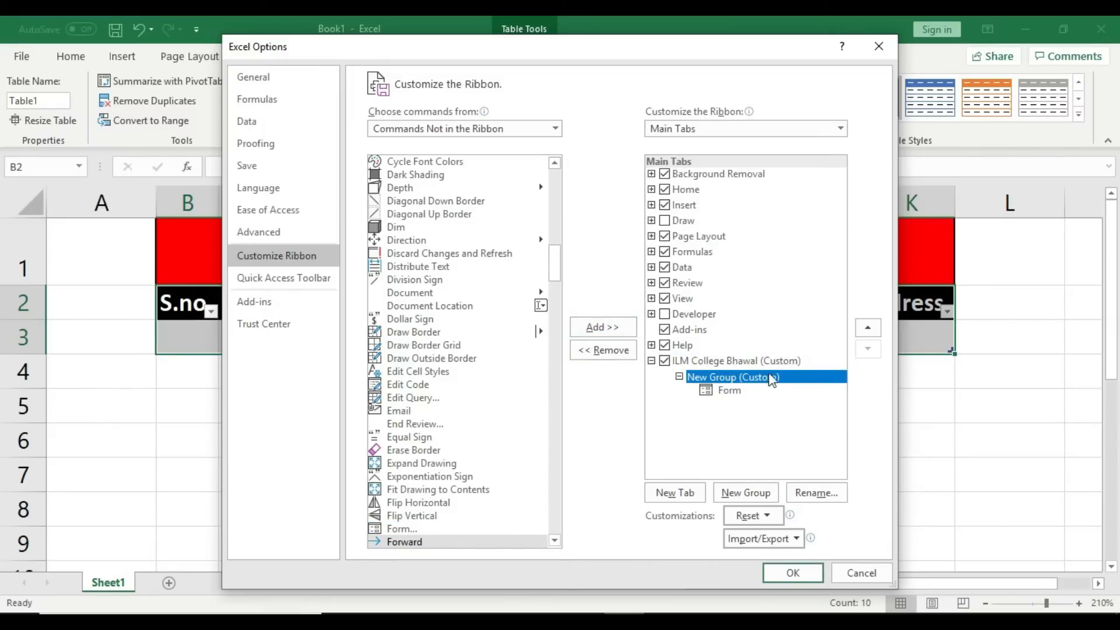
{"action": "left_click", "coordinate": [732, 392]}
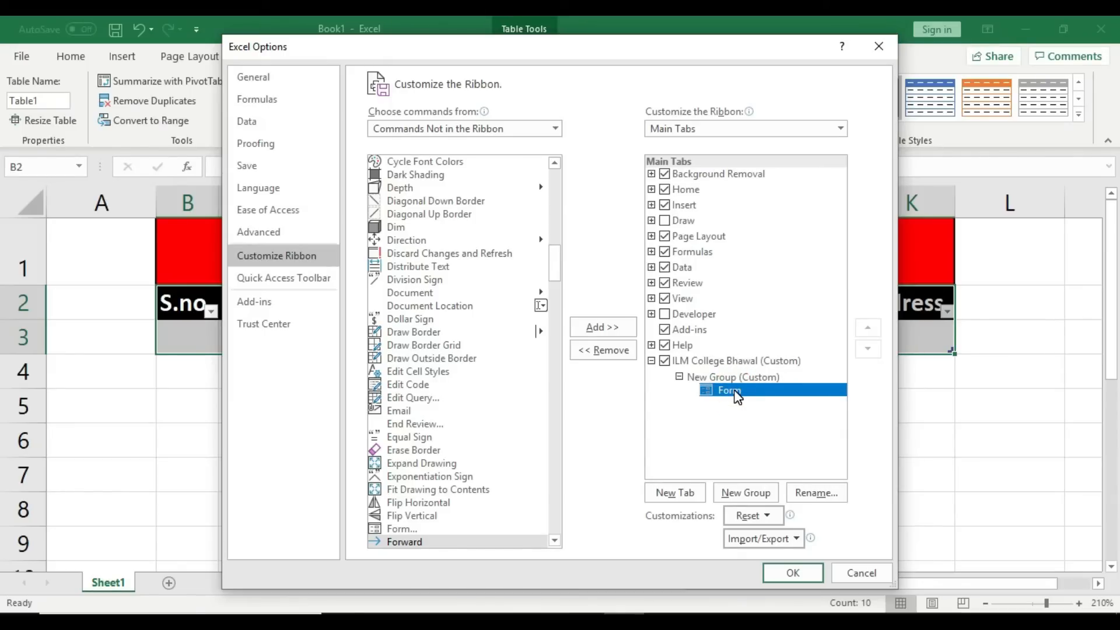
{"action": "left_click", "coordinate": [794, 573]}
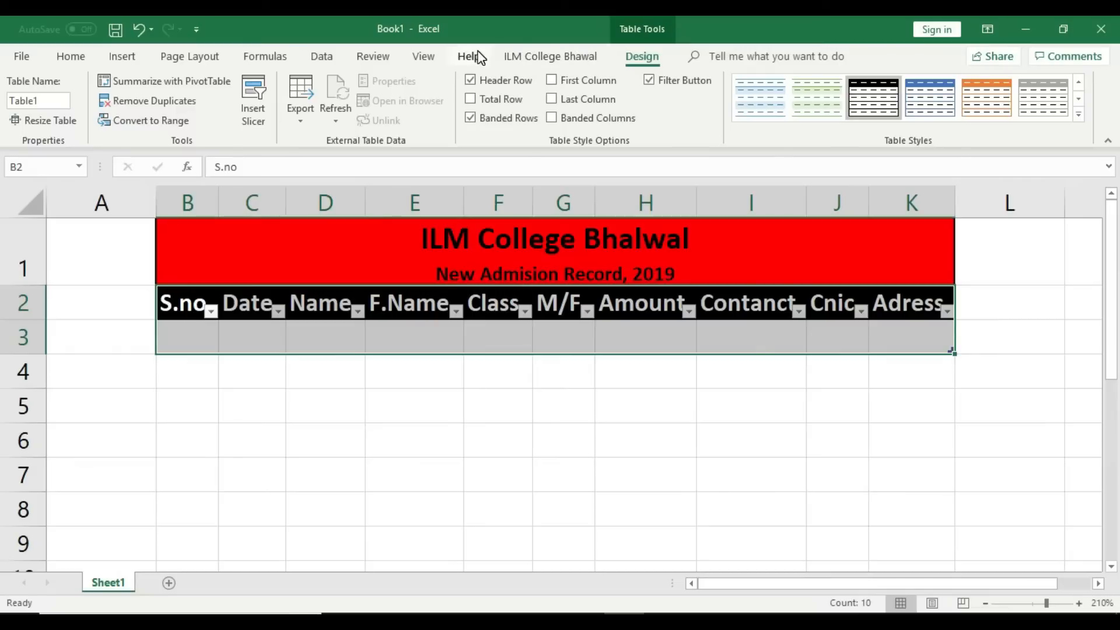
Step: Open the table's data form from the ILM College Bhalwal tab
{"action": "left_click", "coordinate": [557, 58]}
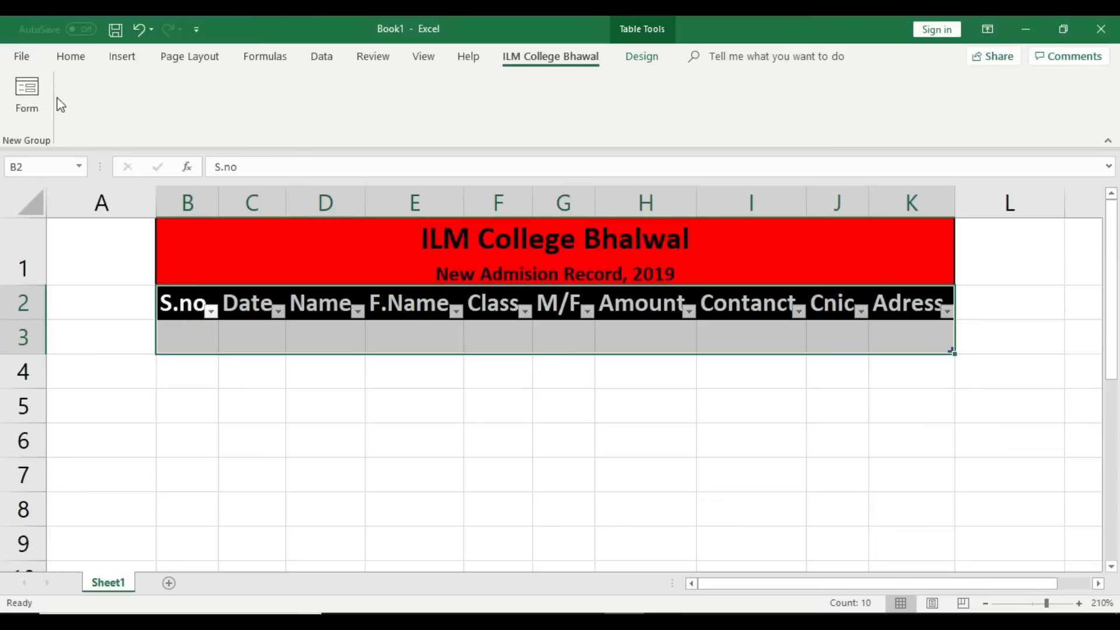
{"action": "left_click", "coordinate": [28, 111]}
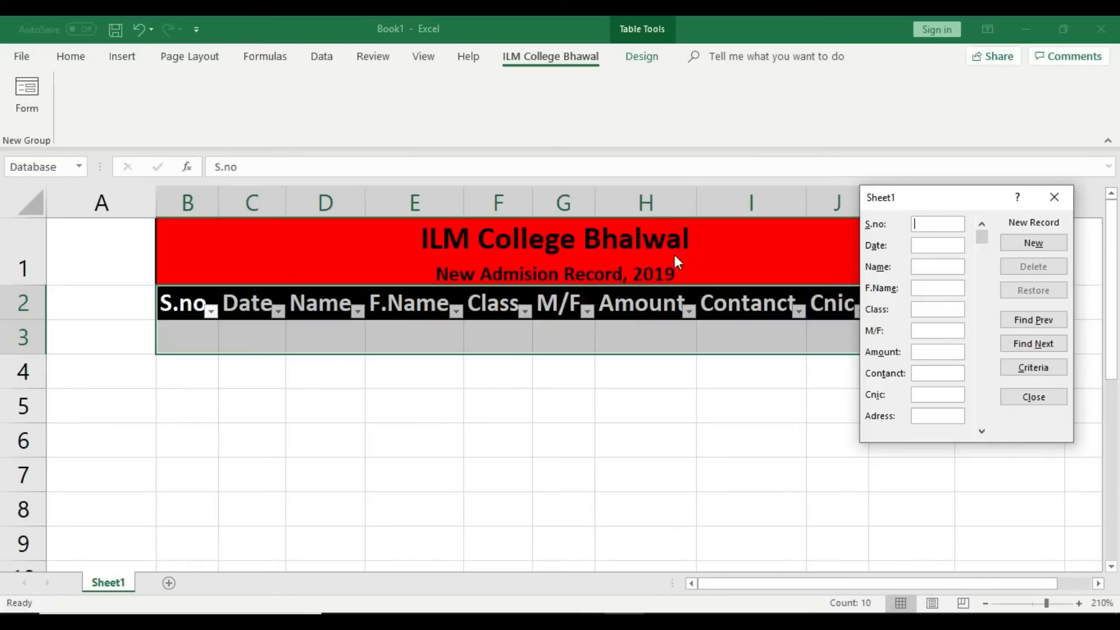
{"action": "left_click_drag", "start_coordinate": [917, 198], "coordinate": [775, 244]}
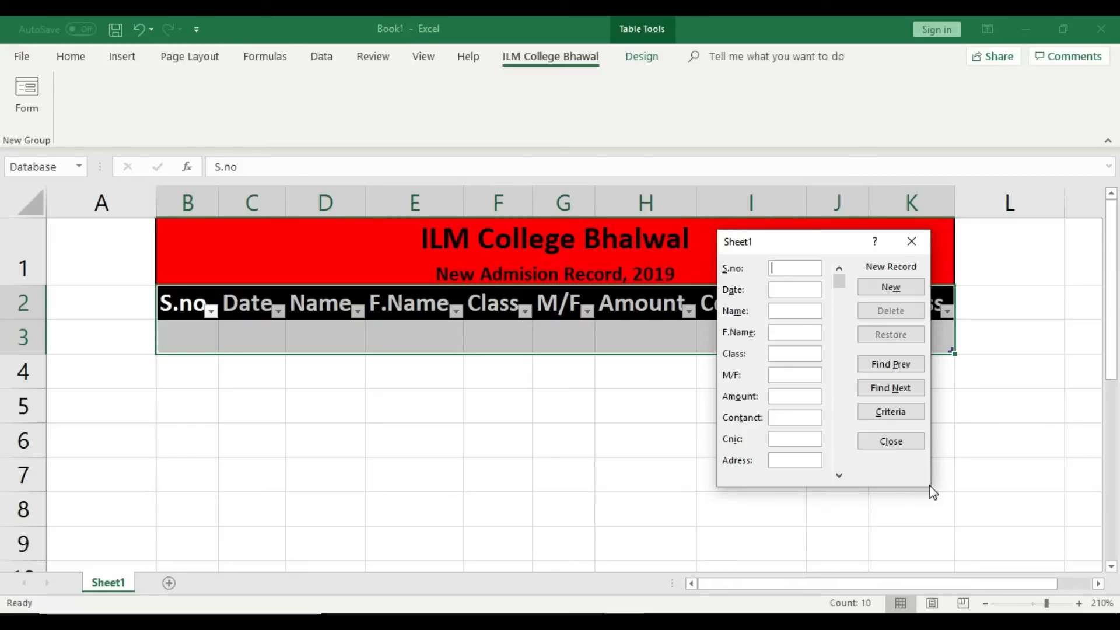
{"action": "left_click", "coordinate": [810, 459]}
Step: Fill in S.no 1, the date, the student and father names, class ICS-1 and gender
{"action": "left_click", "coordinate": [794, 268]}
{"action": "type", "text": "1"}
{"action": "left_click", "coordinate": [790, 288]}
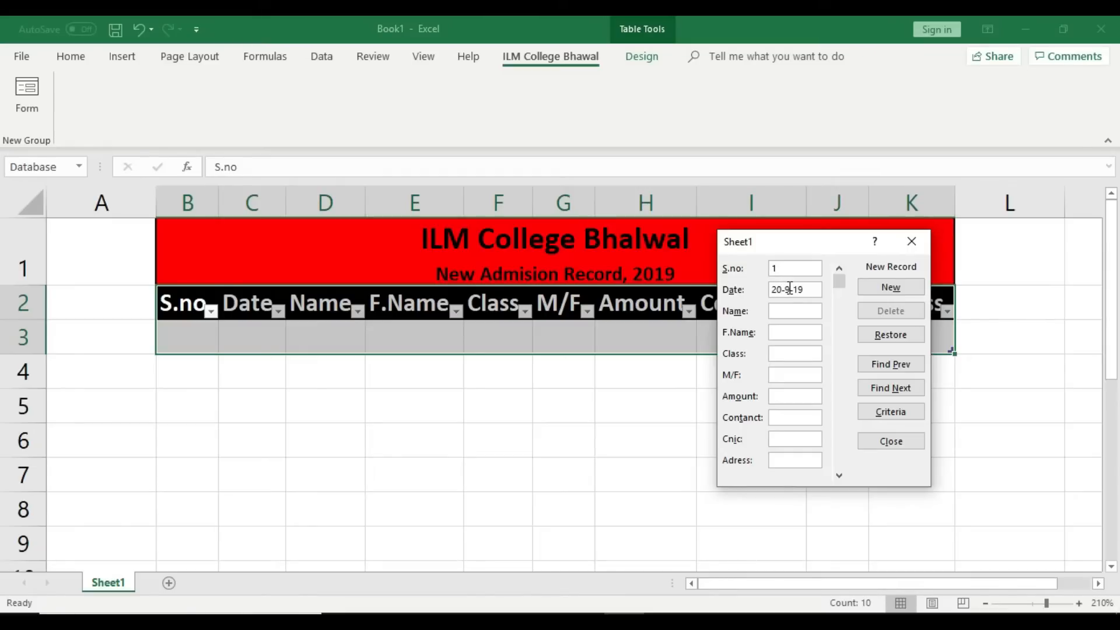
{"action": "left_click", "coordinate": [792, 313]}
{"action": "left_click", "coordinate": [791, 332]}
{"action": "type", "text": "Ali"}
{"action": "left_click", "coordinate": [788, 355]}
{"action": "type", "text": "ICS-1"}
{"action": "left_click", "coordinate": [806, 377]}
{"action": "type", "text": "N"}
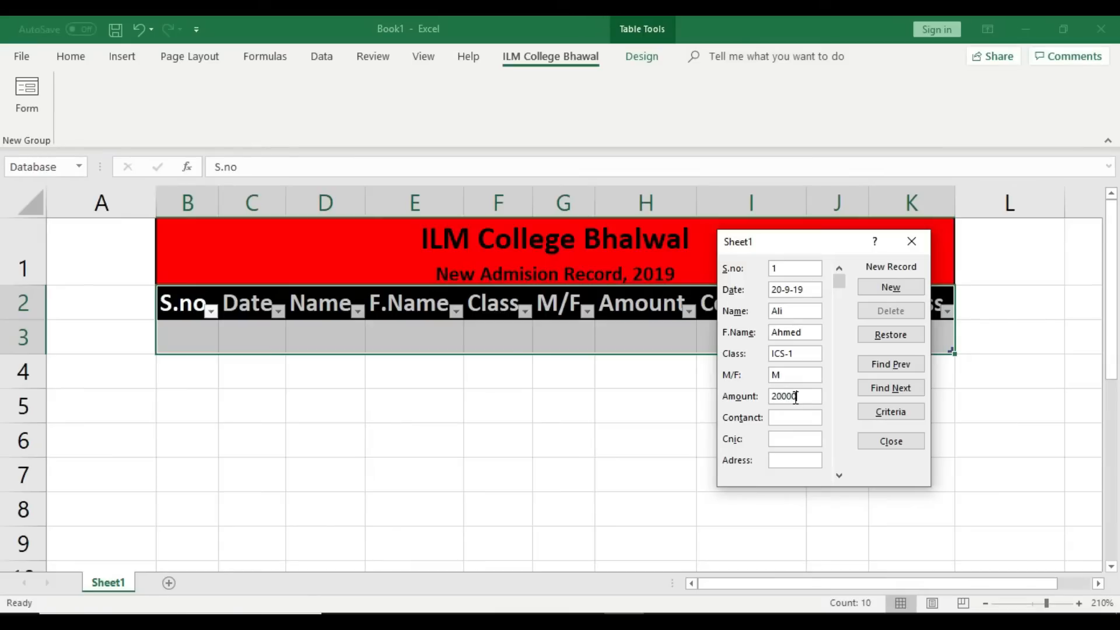
Step: Enter the contact number, Cnic and address, then add the record to the table
{"action": "left_click", "coordinate": [792, 418]}
{"action": "left_click", "coordinate": [792, 439]}
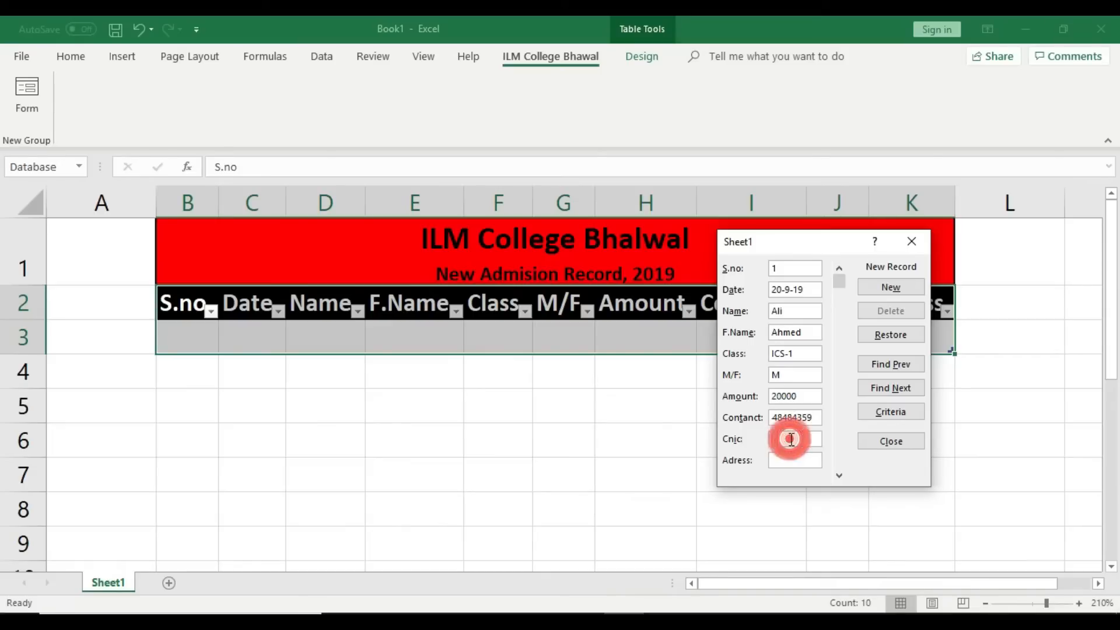
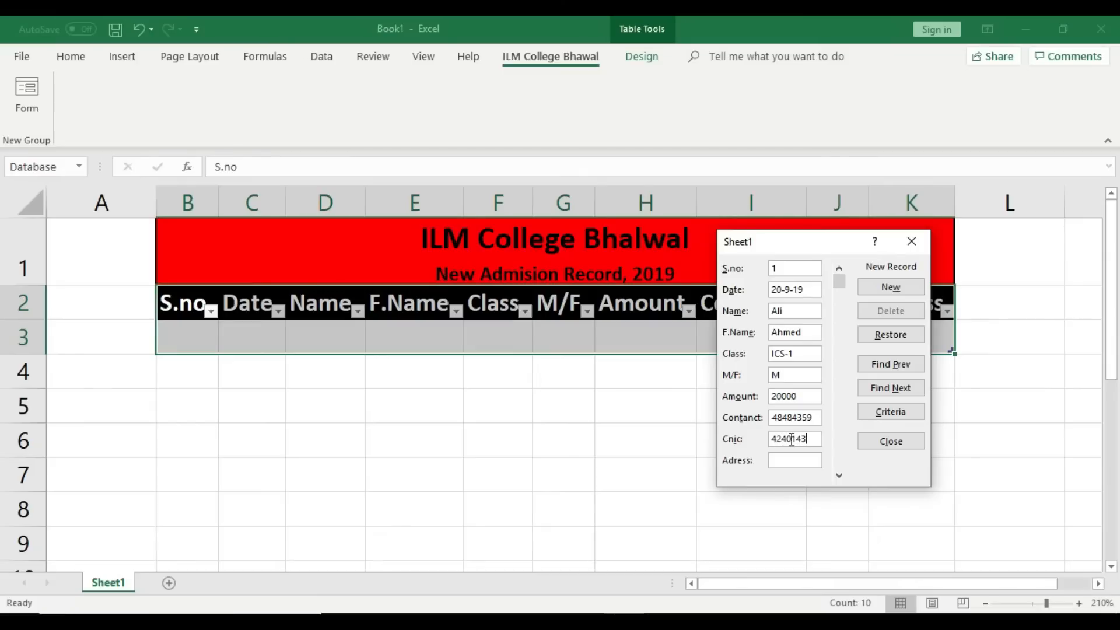
{"action": "left_click", "coordinate": [805, 463]}
{"action": "left_click_drag", "start_coordinate": [817, 248], "coordinate": [867, 416]}
{"action": "left_click", "coordinate": [973, 323]}
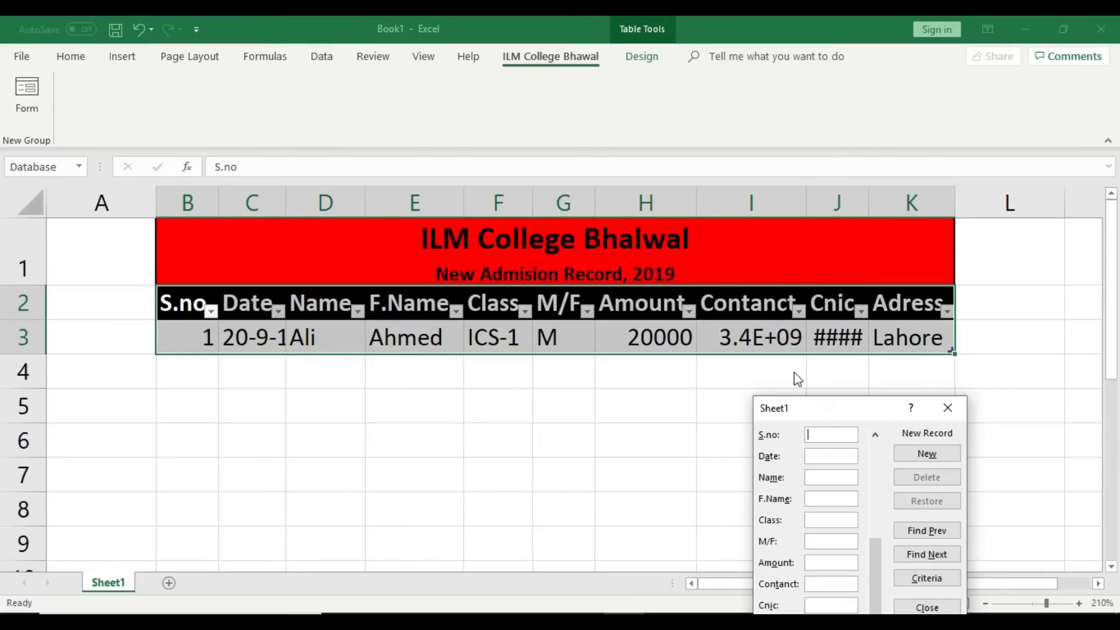
Step: Close the data form and AutoFit columns B through H
{"action": "left_click", "coordinate": [948, 407]}
{"action": "left_click", "coordinate": [917, 415]}
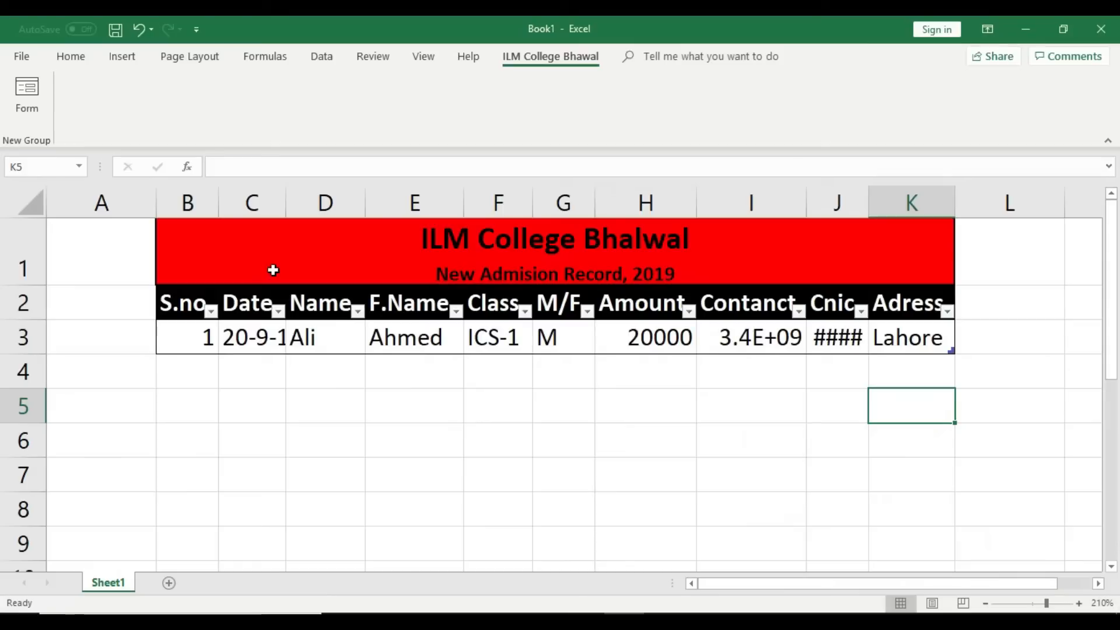
{"action": "double_click", "coordinate": [217, 197]}
{"action": "double_click", "coordinate": [308, 199]}
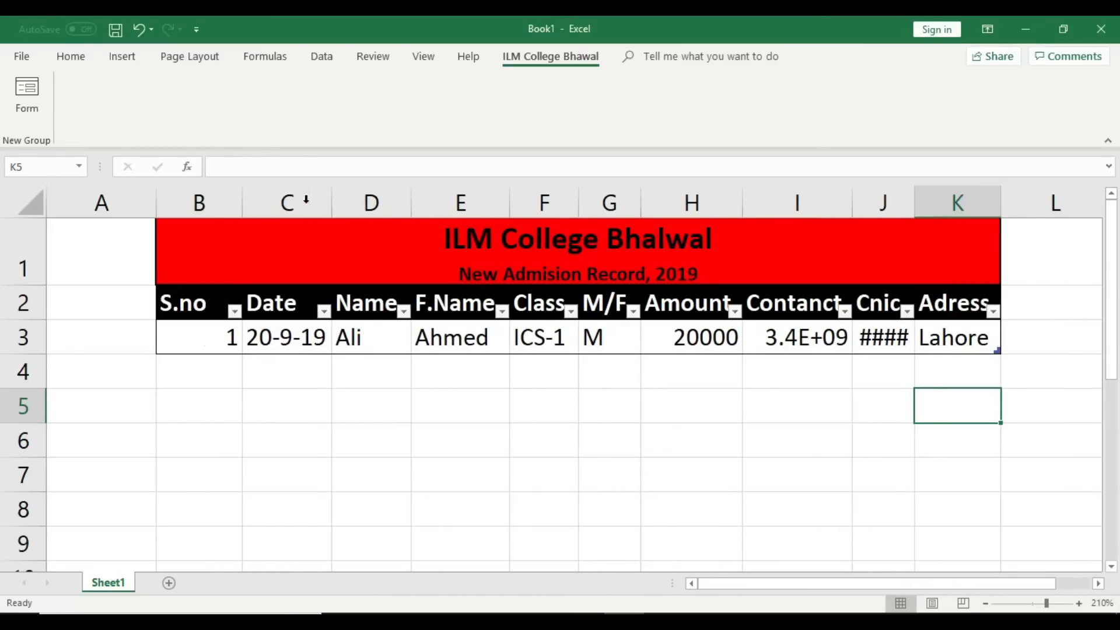
{"action": "double_click", "coordinate": [412, 201]}
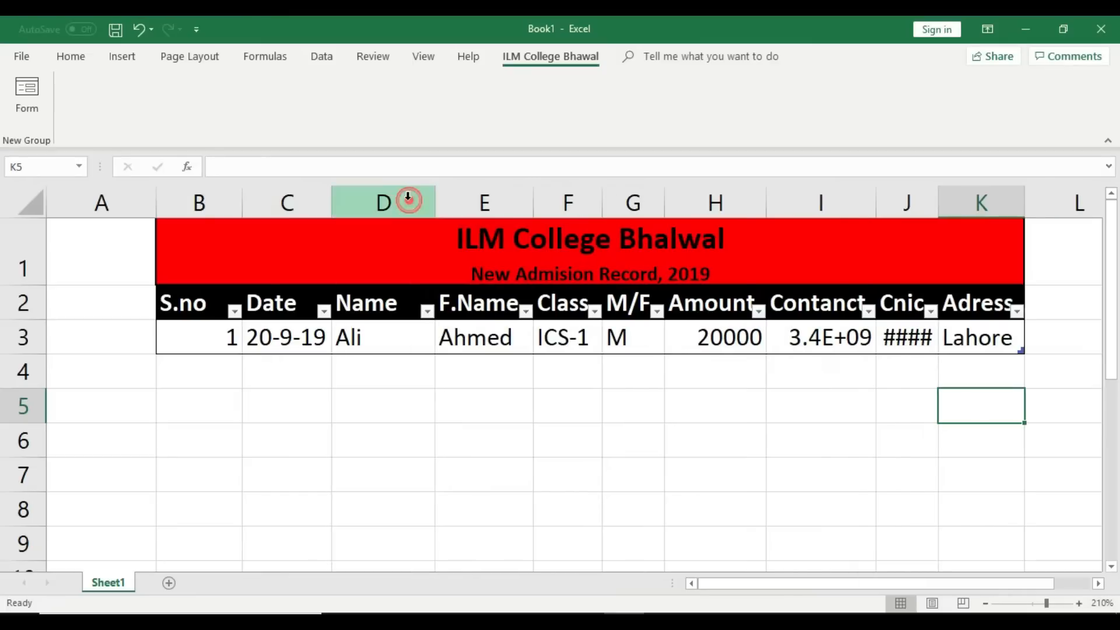
{"action": "double_click", "coordinate": [530, 199]}
{"action": "double_click", "coordinate": [624, 198]}
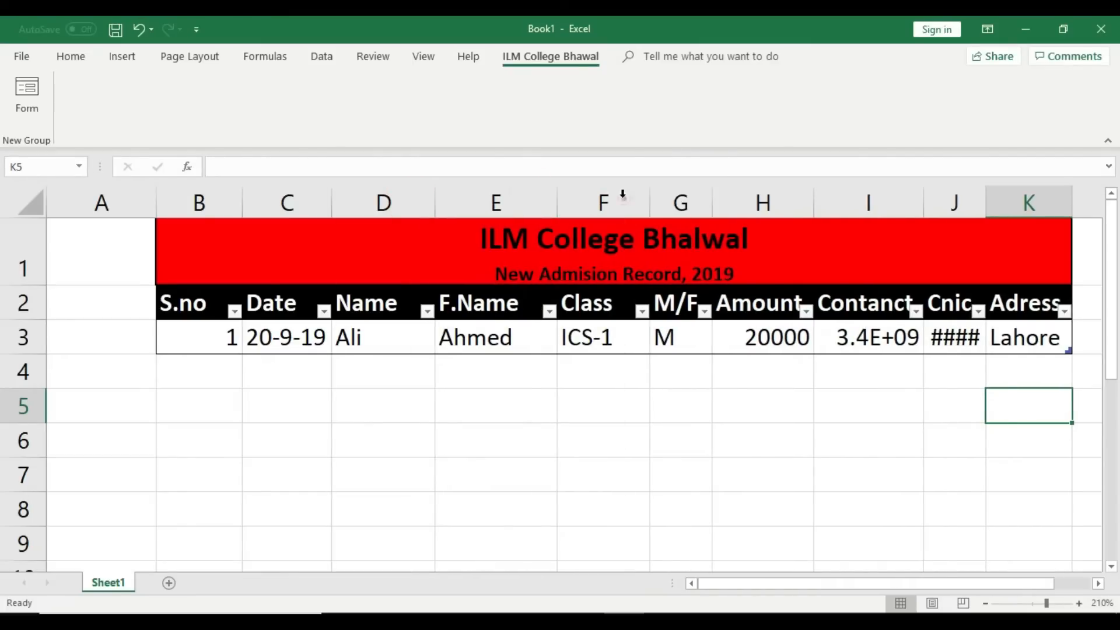
{"action": "double_click", "coordinate": [712, 195]}
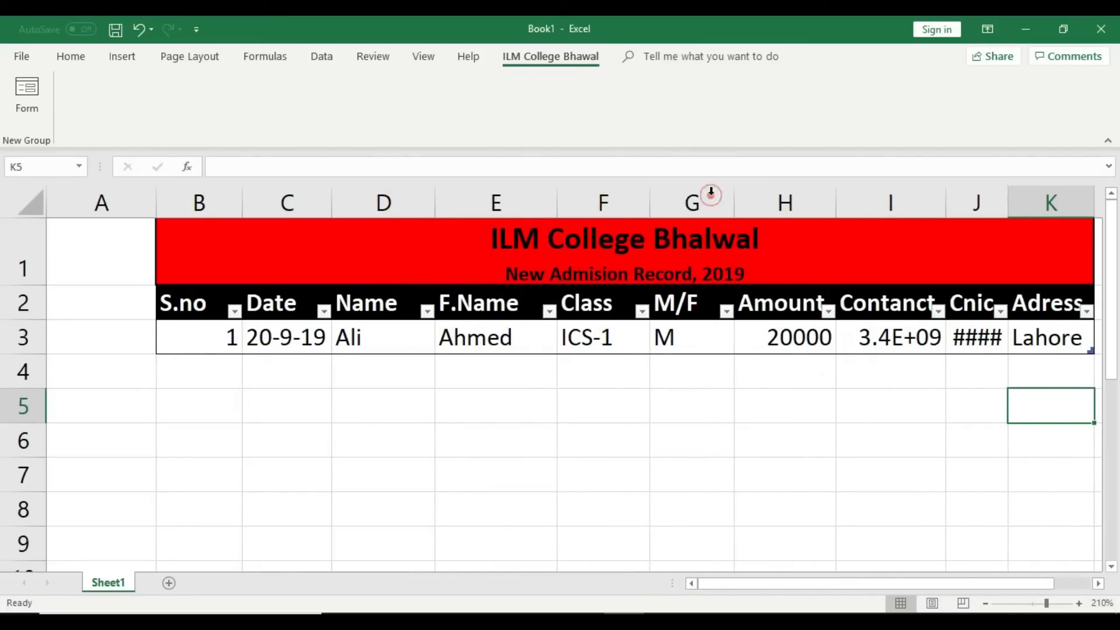
{"action": "double_click", "coordinate": [837, 194]}
Step: AutoFit columns I, J and K so the contact number and Adress header fit
{"action": "left_click_drag", "start_coordinate": [914, 584], "coordinate": [966, 584]}
{"action": "double_click", "coordinate": [859, 197]}
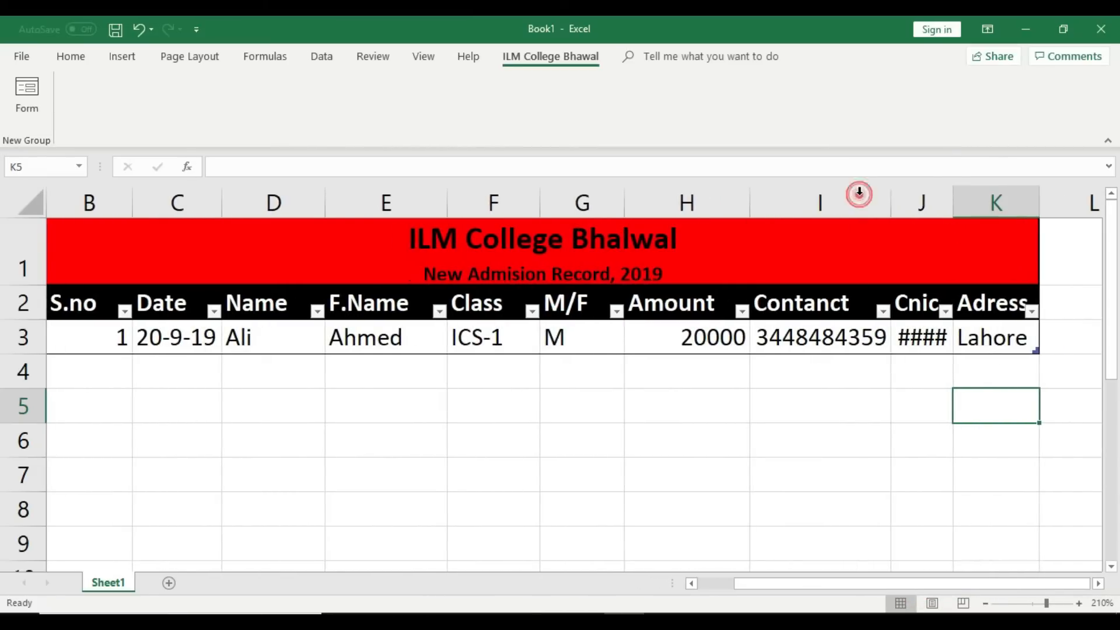
{"action": "double_click", "coordinate": [952, 194]}
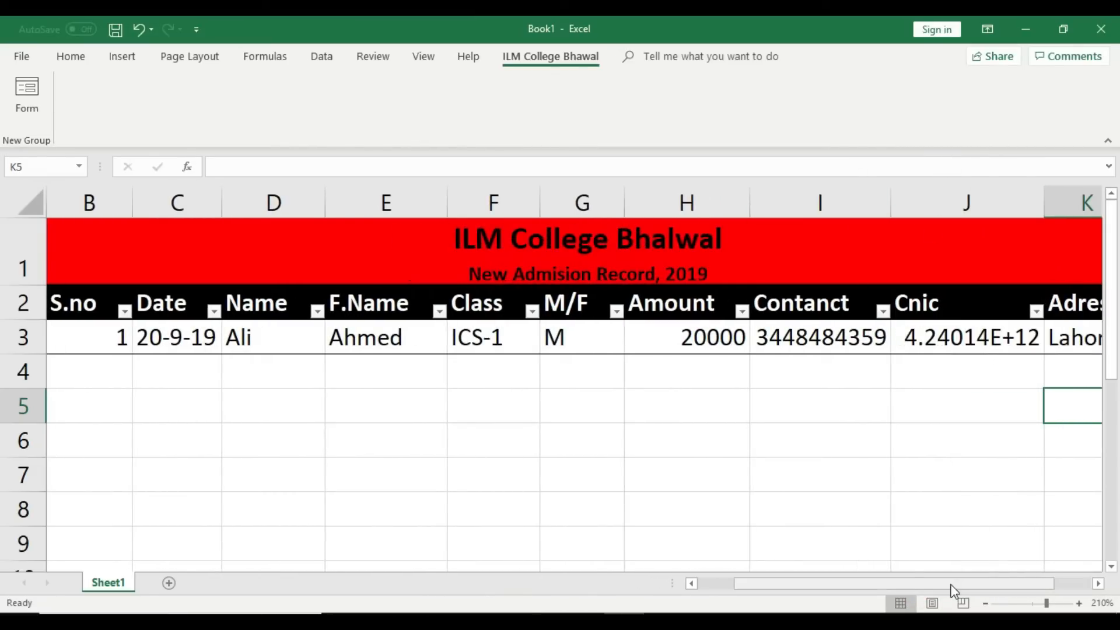
{"action": "left_click_drag", "start_coordinate": [949, 582], "coordinate": [996, 584]}
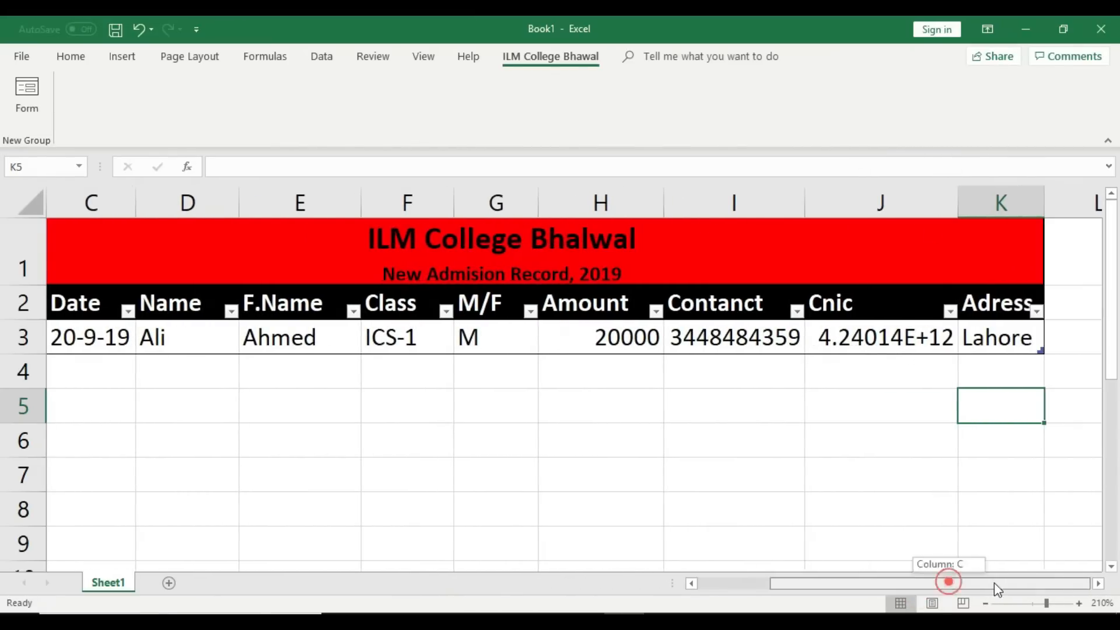
{"action": "double_click", "coordinate": [1044, 201]}
Step: Inspect the Cnic value in J3, then select the first record's cells in row 3
{"action": "double_click", "coordinate": [924, 346]}
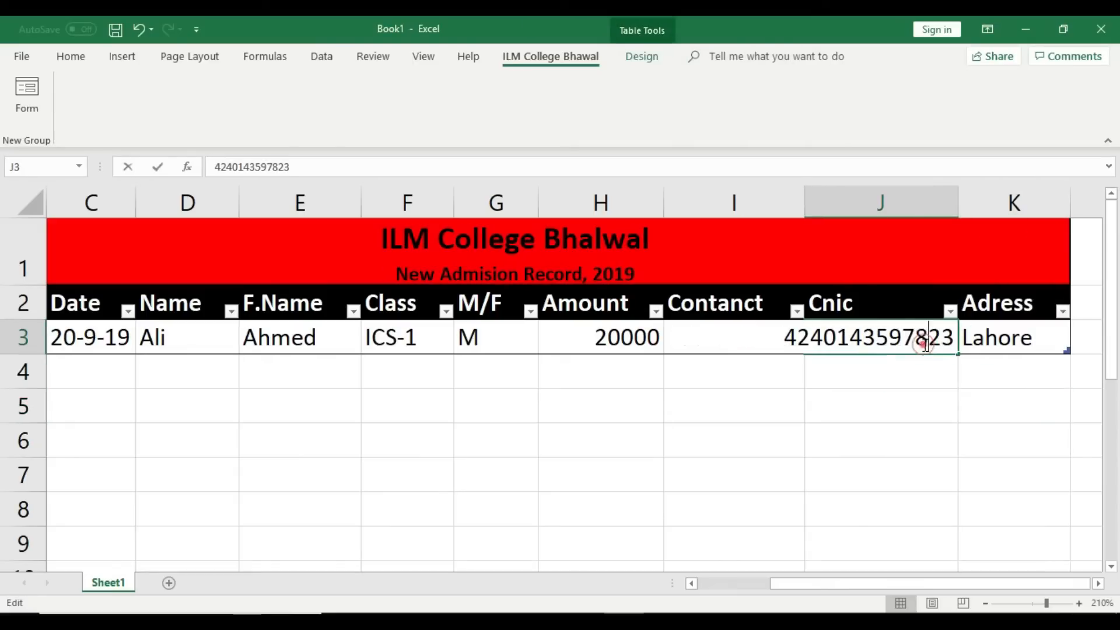
{"action": "left_click", "coordinate": [886, 377]}
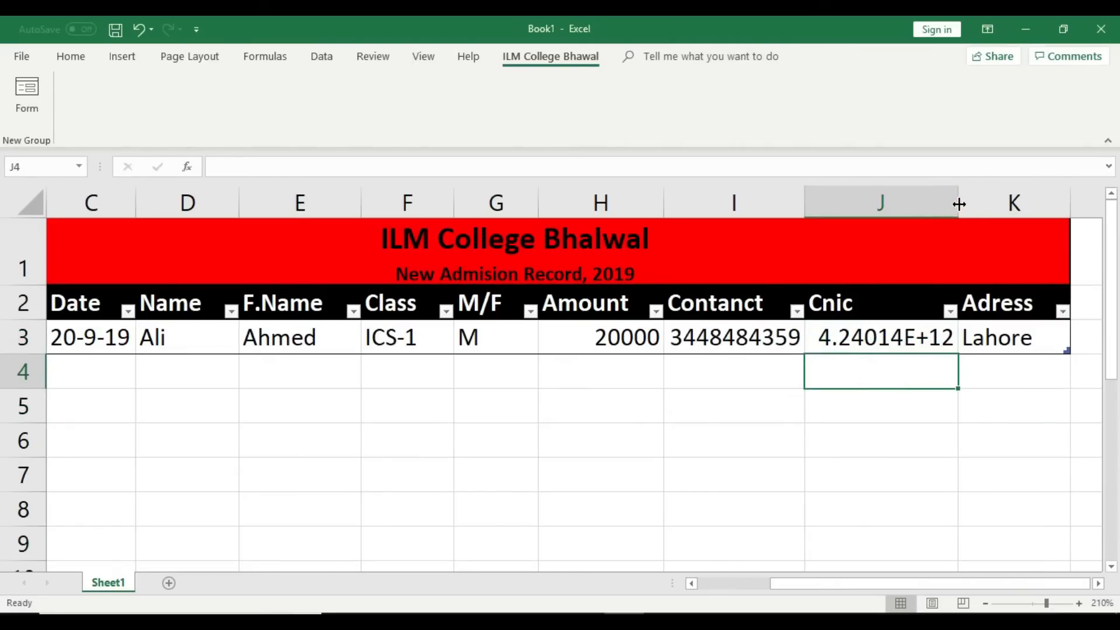
{"action": "double_click", "coordinate": [929, 331]}
{"action": "left_click", "coordinate": [924, 395]}
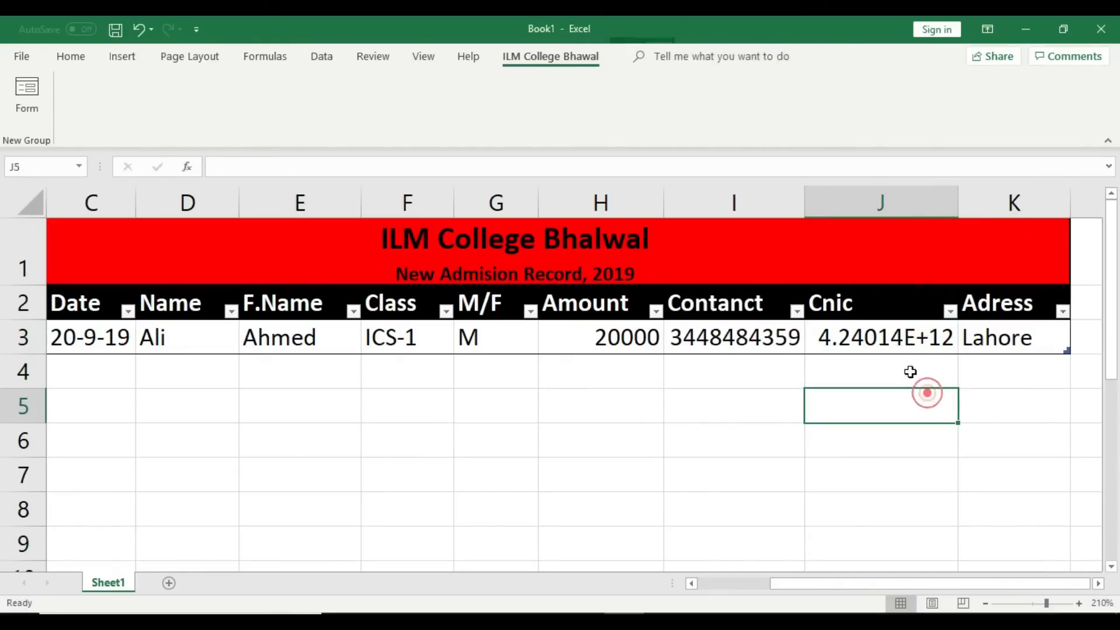
{"action": "left_click_drag", "start_coordinate": [982, 330], "coordinate": [137, 348]}
Step: Re-enter the first record's Cnic in hyphenated form via the data form, then widen column J
{"action": "left_click", "coordinate": [27, 93]}
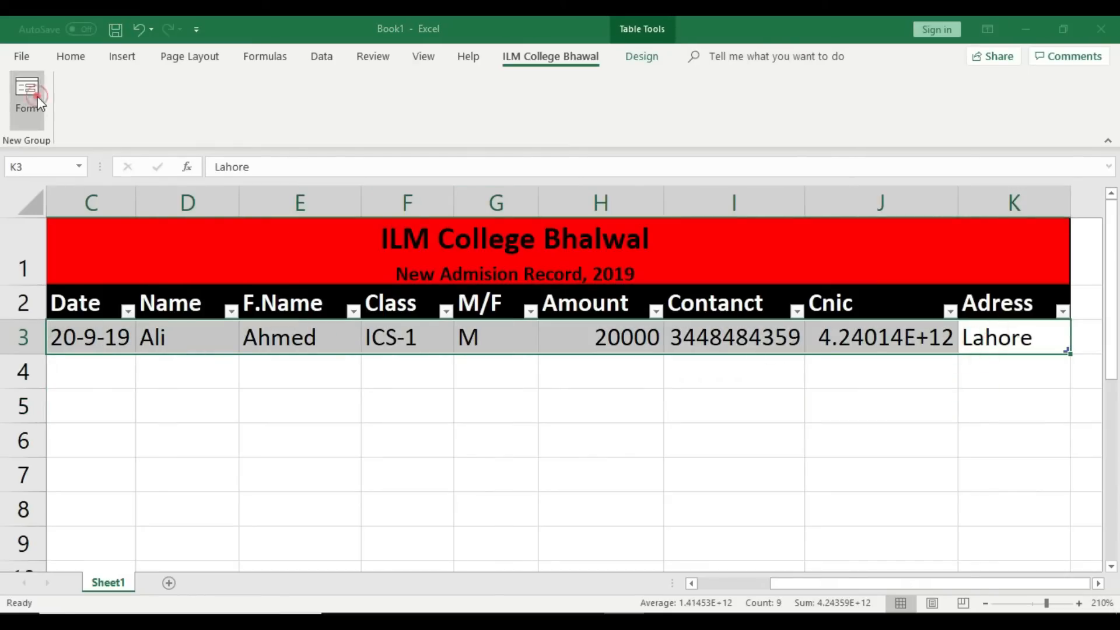
{"action": "left_click_drag", "start_coordinate": [861, 363], "coordinate": [860, 322]}
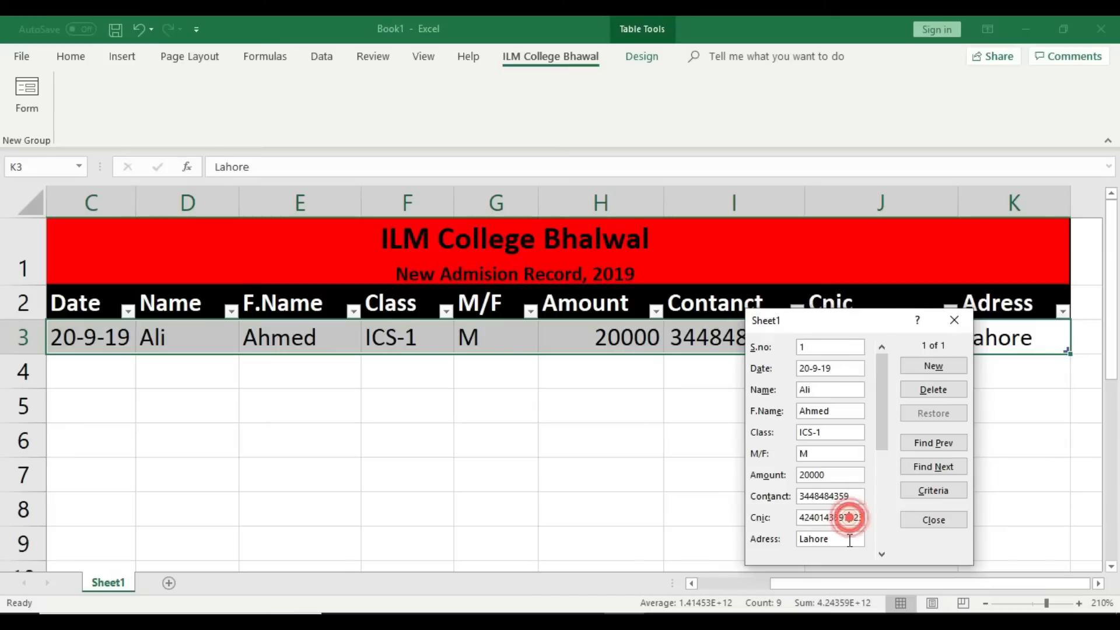
{"action": "key", "text": "End"}
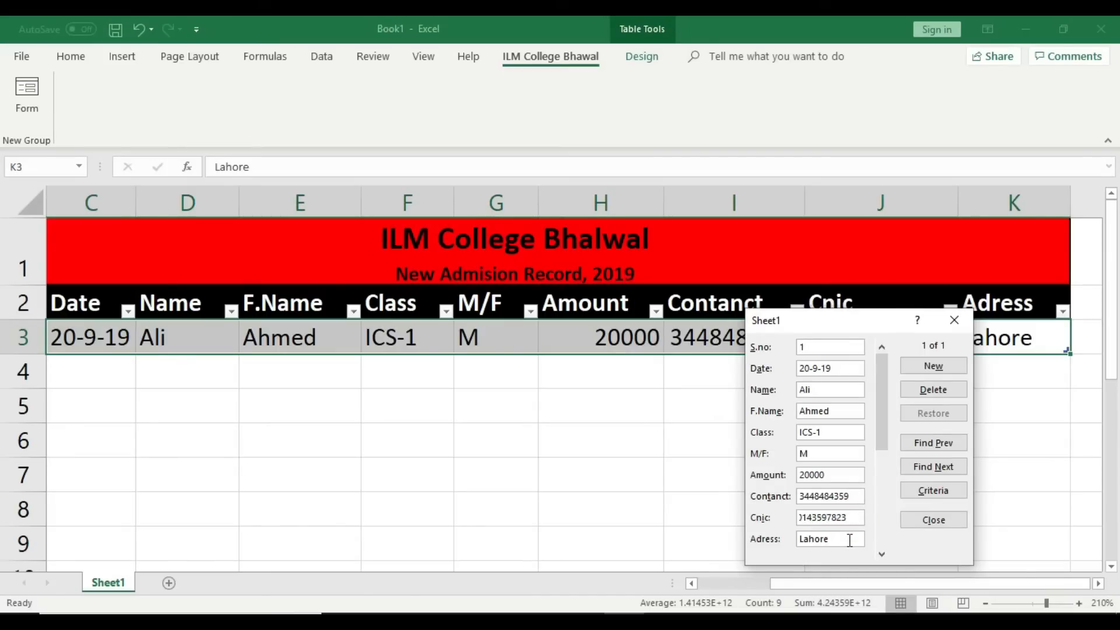
{"action": "key", "text": "BackSpace"}
{"action": "key", "text": "BackSpace"}
{"action": "key", "text": "BackSpace"}
{"action": "key", "text": "BackSpace"}
{"action": "key", "text": "BackSpace"}
{"action": "key", "text": "BackSpace"}
{"action": "key", "text": "BackSpace"}
{"action": "key", "text": "BackSpace"}
{"action": "key", "text": "BackSpace"}
{"action": "key", "text": "BackSpace"}
{"action": "key", "text": "BackSpace"}
{"action": "key", "text": "BackSpace"}
{"action": "key", "text": "BackSpace"}
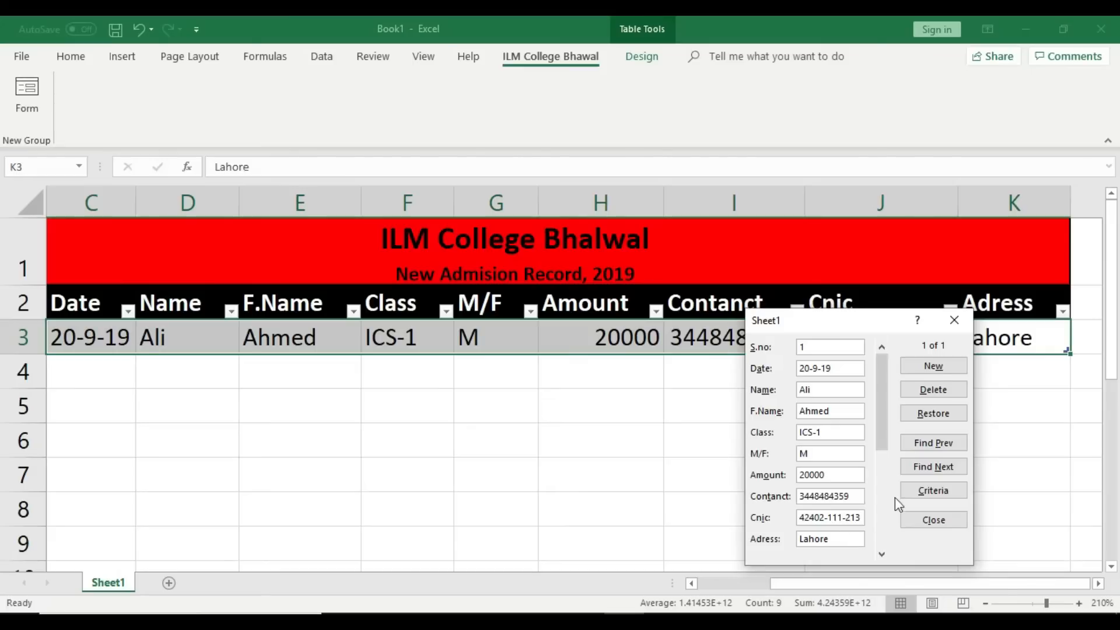
{"action": "left_click", "coordinate": [934, 366]}
{"action": "left_click_drag", "start_coordinate": [911, 321], "coordinate": [894, 401]}
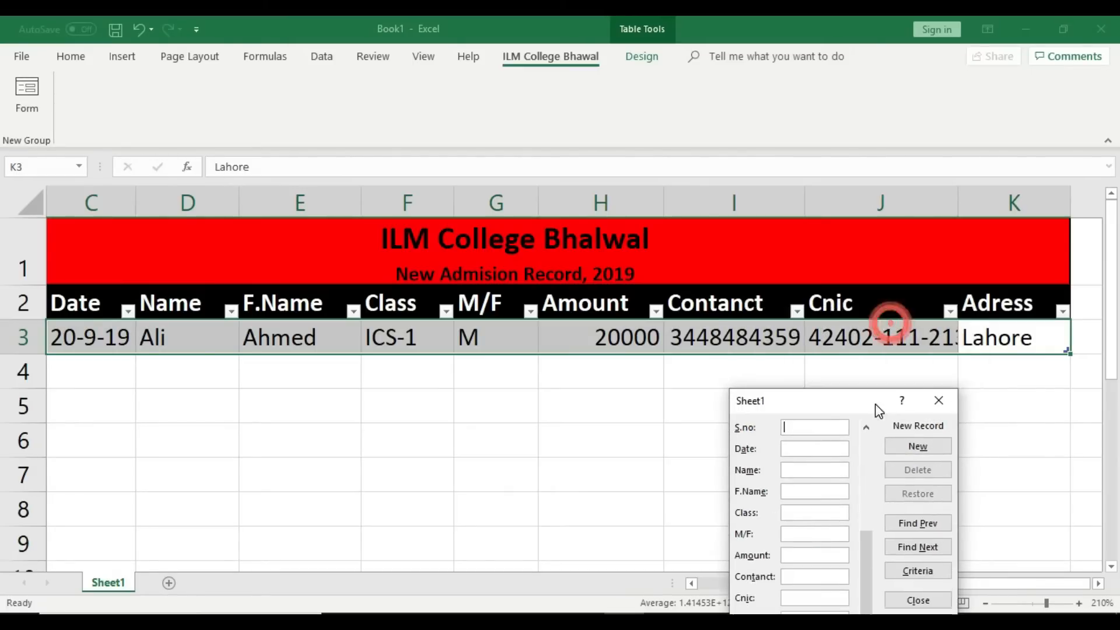
{"action": "left_click", "coordinate": [940, 402]}
{"action": "left_click_drag", "start_coordinate": [958, 202], "coordinate": [972, 203]}
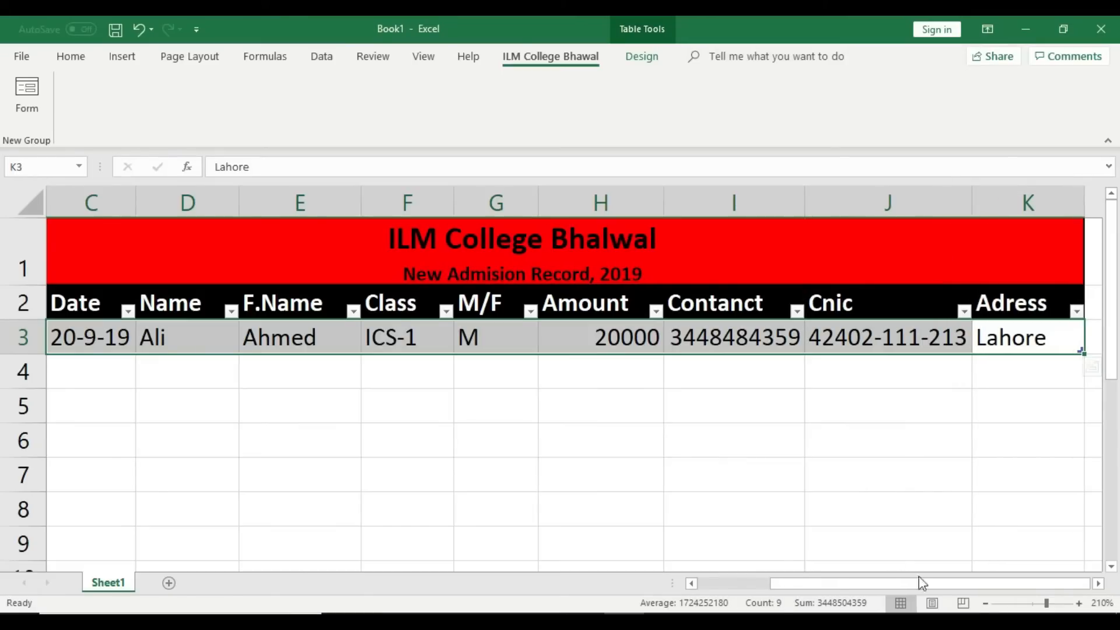
Step: Zoom out and centre the S.no value 1 in cell B3
{"action": "left_click", "coordinate": [985, 603]}
{"action": "left_click", "coordinate": [984, 604]}
{"action": "mouse_move", "coordinate": [904, 583]}
{"action": "left_mouse_down"}
{"action": "mouse_move", "coordinate": [833, 586]}
{"action": "mouse_move", "coordinate": [914, 585]}
{"action": "left_mouse_up"}
{"action": "left_click", "coordinate": [986, 604]}
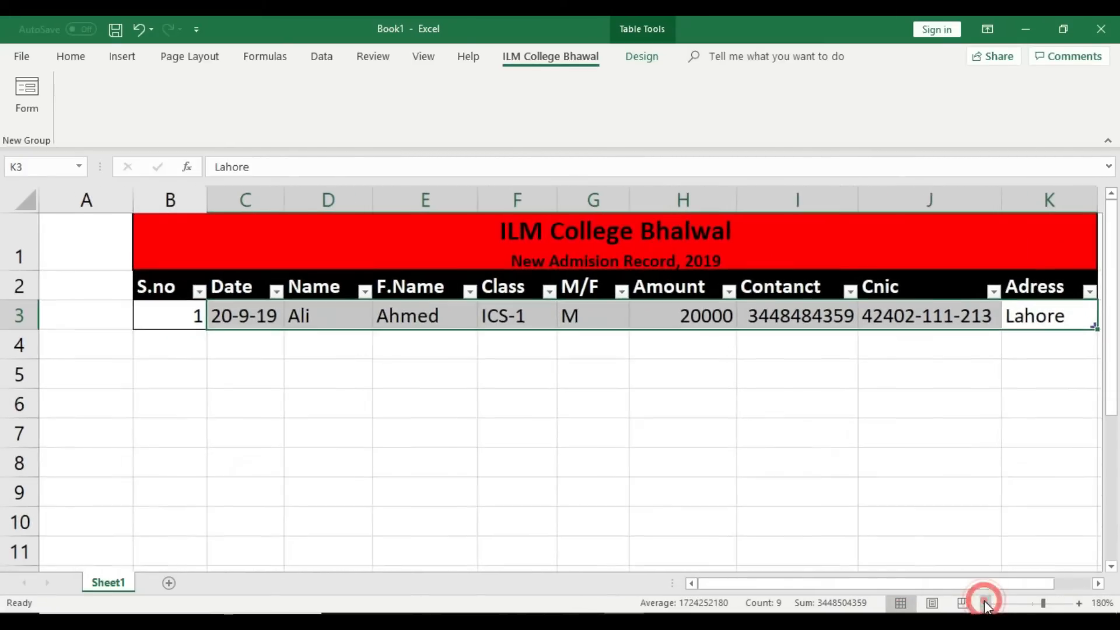
{"action": "left_click", "coordinate": [985, 604]}
{"action": "left_click", "coordinate": [985, 604]}
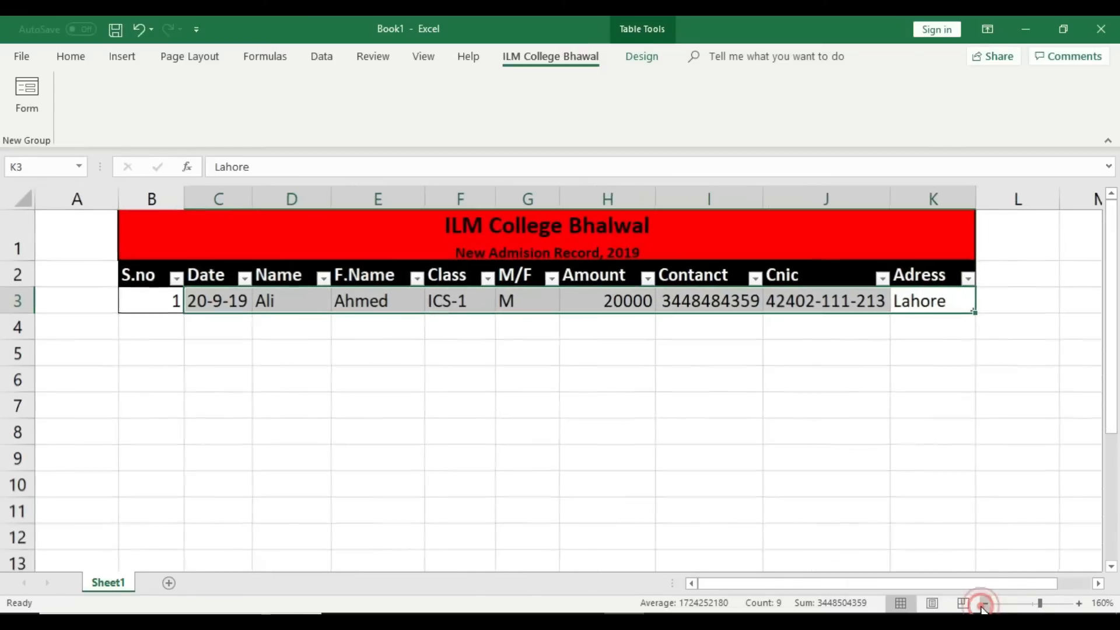
{"action": "left_click", "coordinate": [804, 457]}
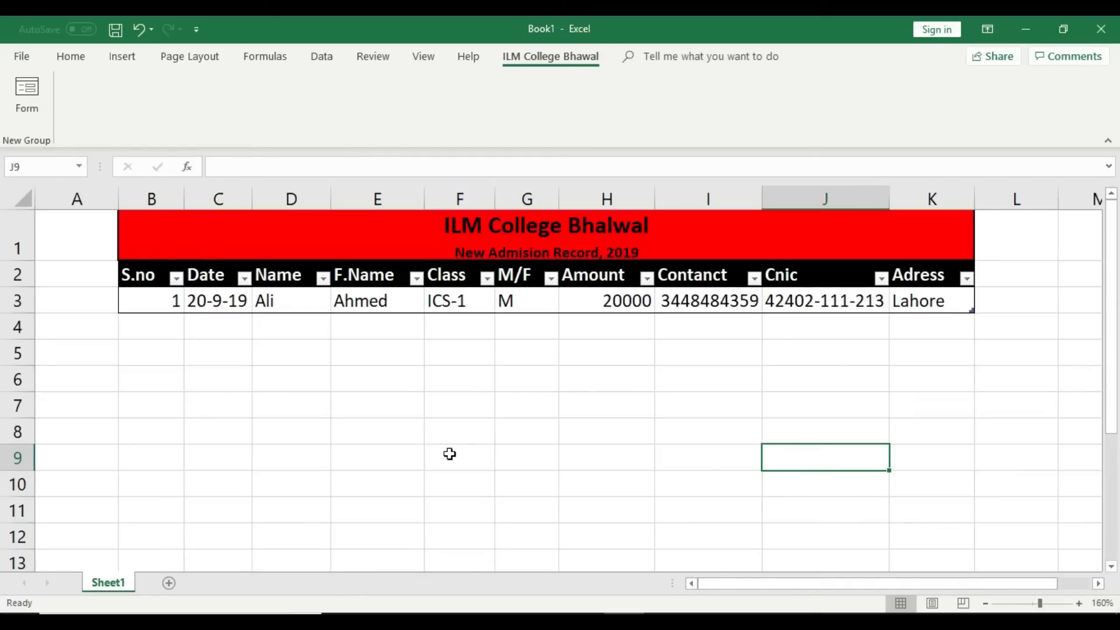
{"action": "left_click", "coordinate": [169, 303]}
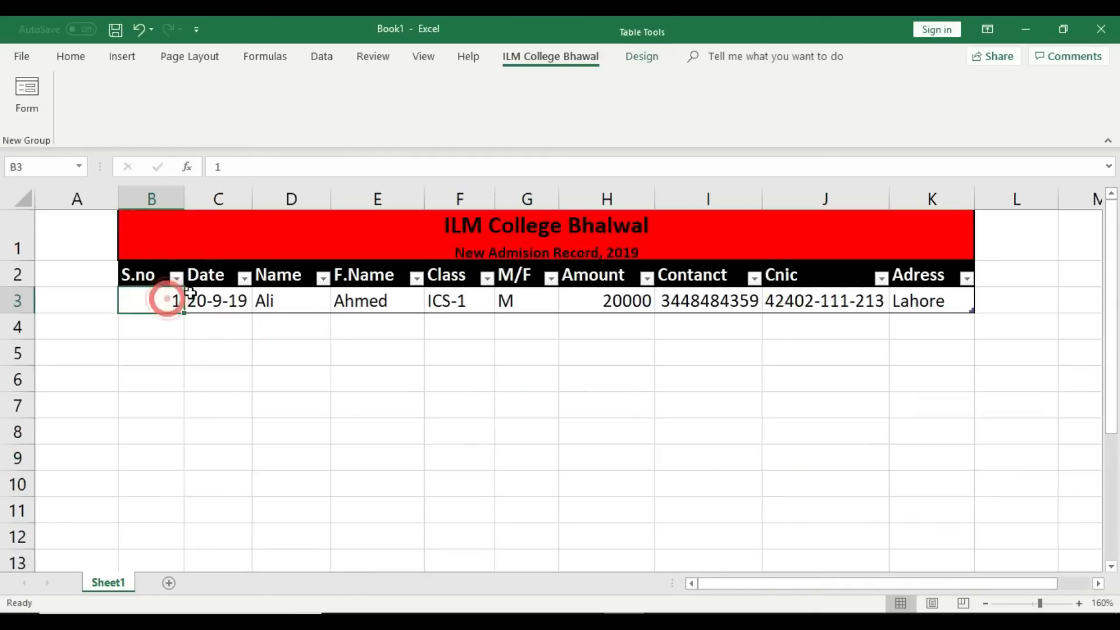
{"action": "left_click", "coordinate": [72, 57]}
{"action": "left_click", "coordinate": [344, 113]}
{"action": "left_click", "coordinate": [367, 371]}
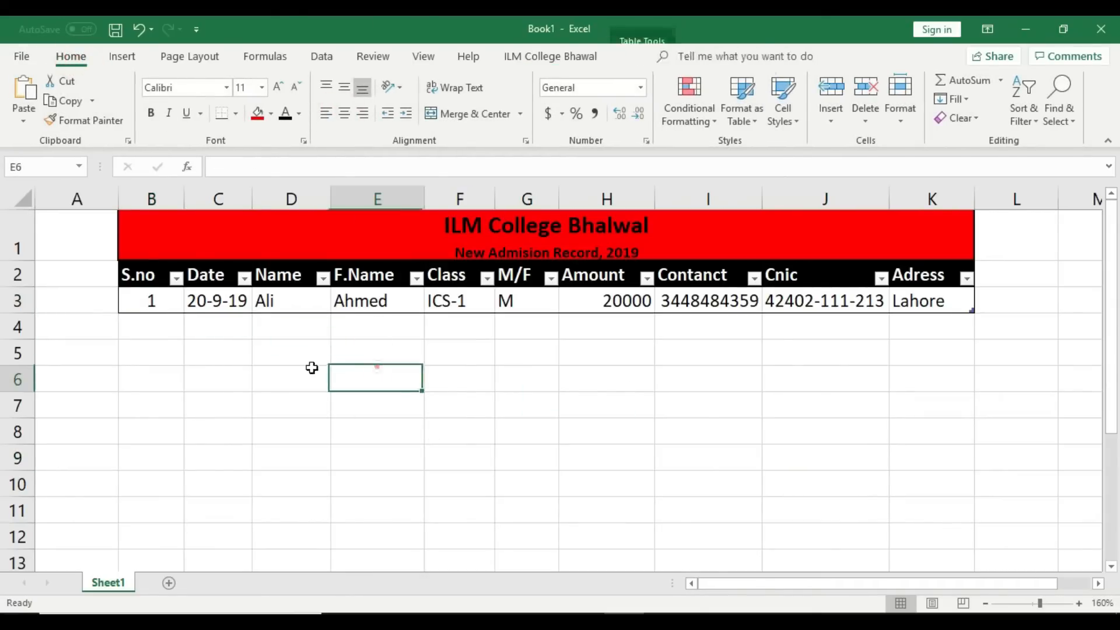
Step: Review each value of the first record from B3 through K3
{"action": "left_click", "coordinate": [152, 302]}
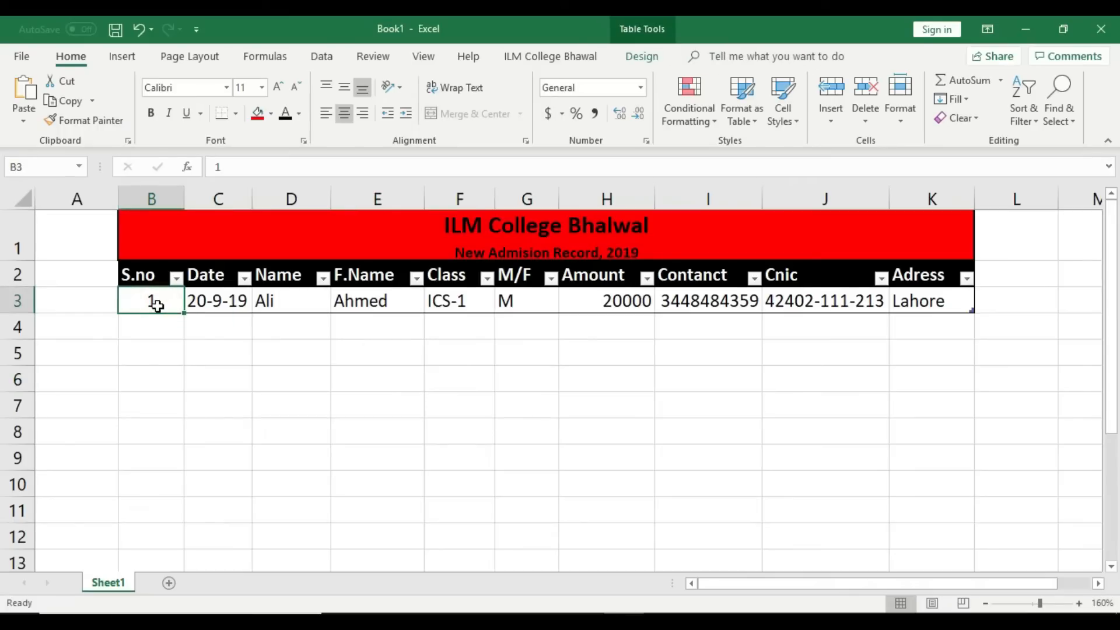
{"action": "left_click", "coordinate": [220, 302]}
{"action": "left_click", "coordinate": [265, 300]}
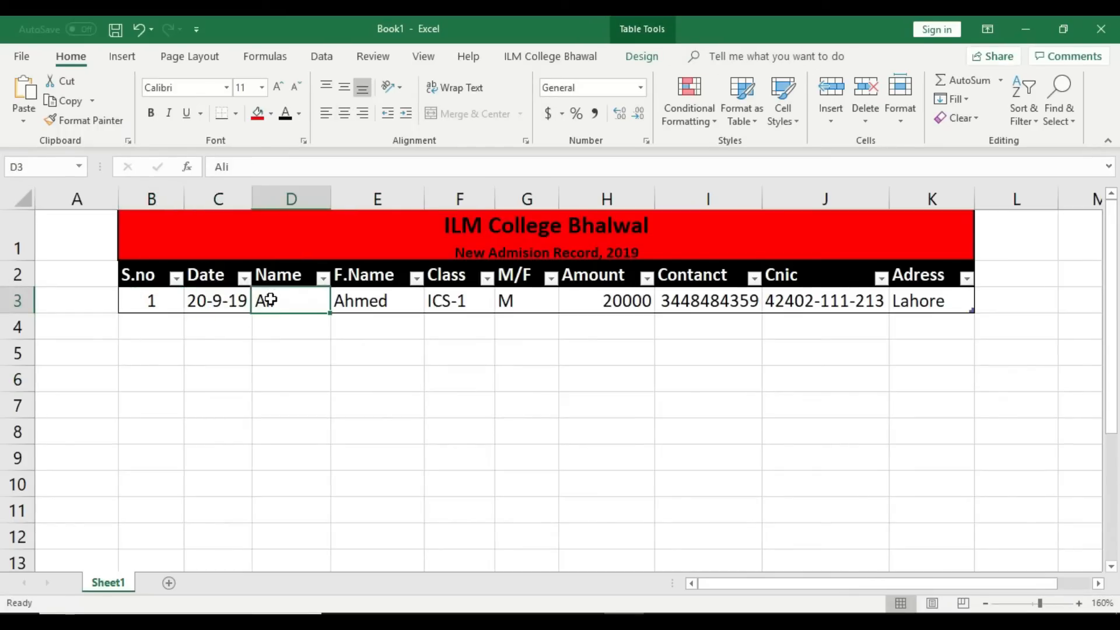
{"action": "left_click", "coordinate": [350, 301]}
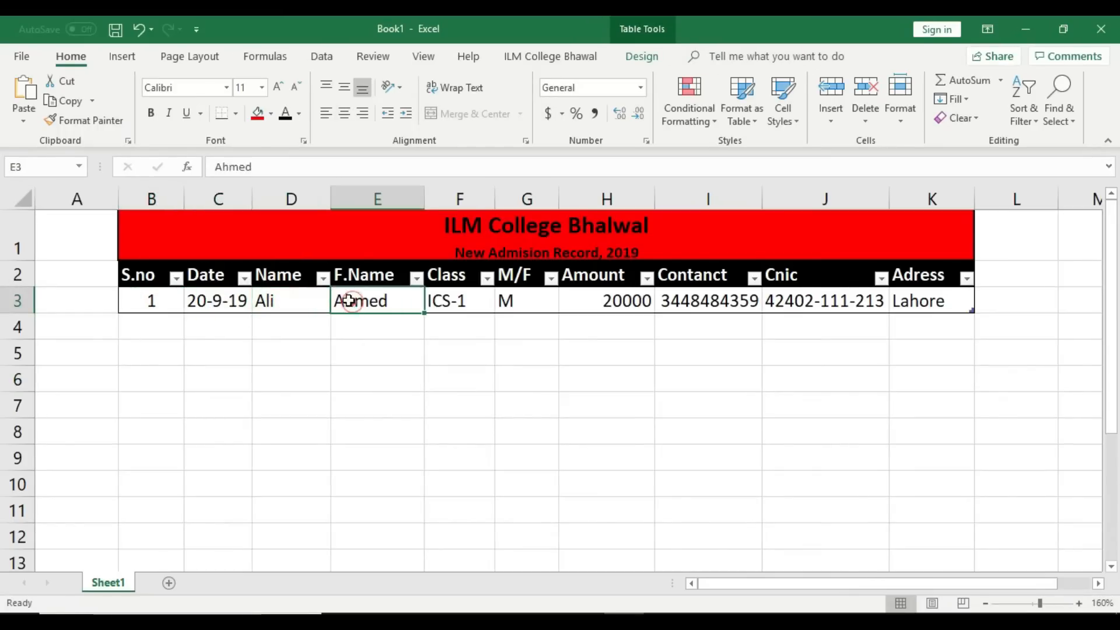
{"action": "left_click", "coordinate": [461, 301]}
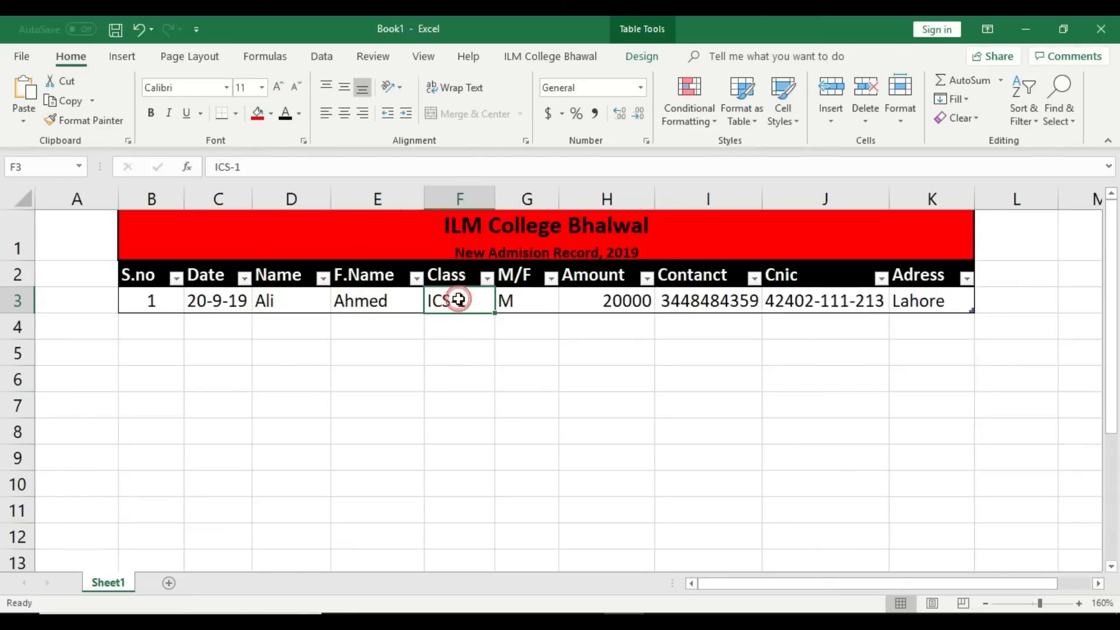
{"action": "left_click", "coordinate": [525, 302]}
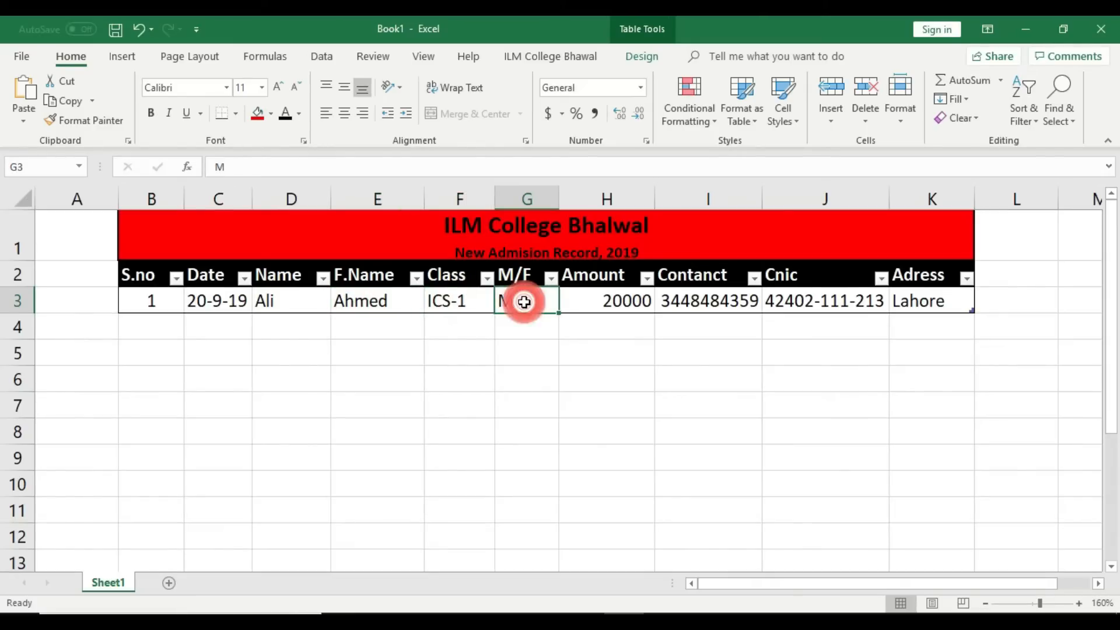
{"action": "left_click", "coordinate": [636, 309]}
{"action": "left_click", "coordinate": [741, 303]}
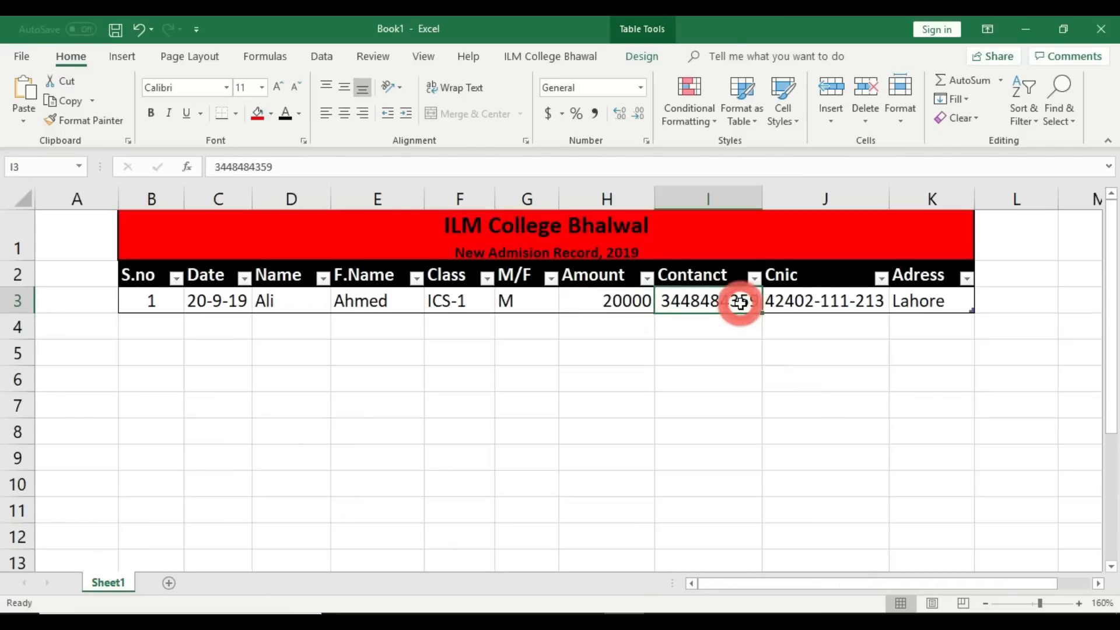
{"action": "left_click", "coordinate": [828, 297]}
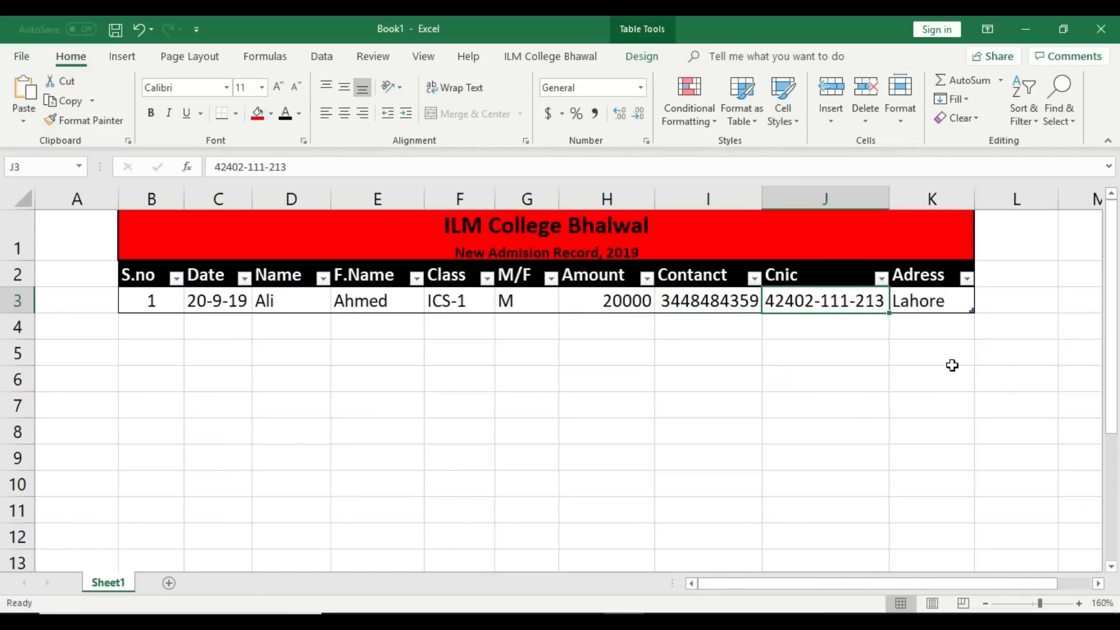
{"action": "left_click", "coordinate": [929, 300]}
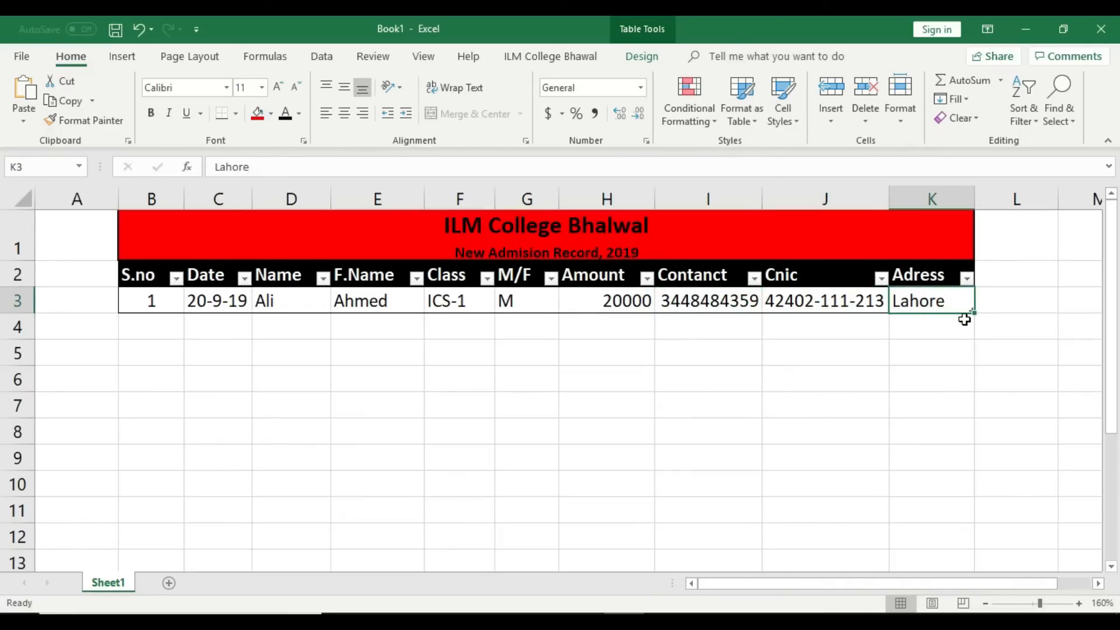
Step: Select the whole first record range B3:K3
{"action": "left_click", "coordinate": [929, 362]}
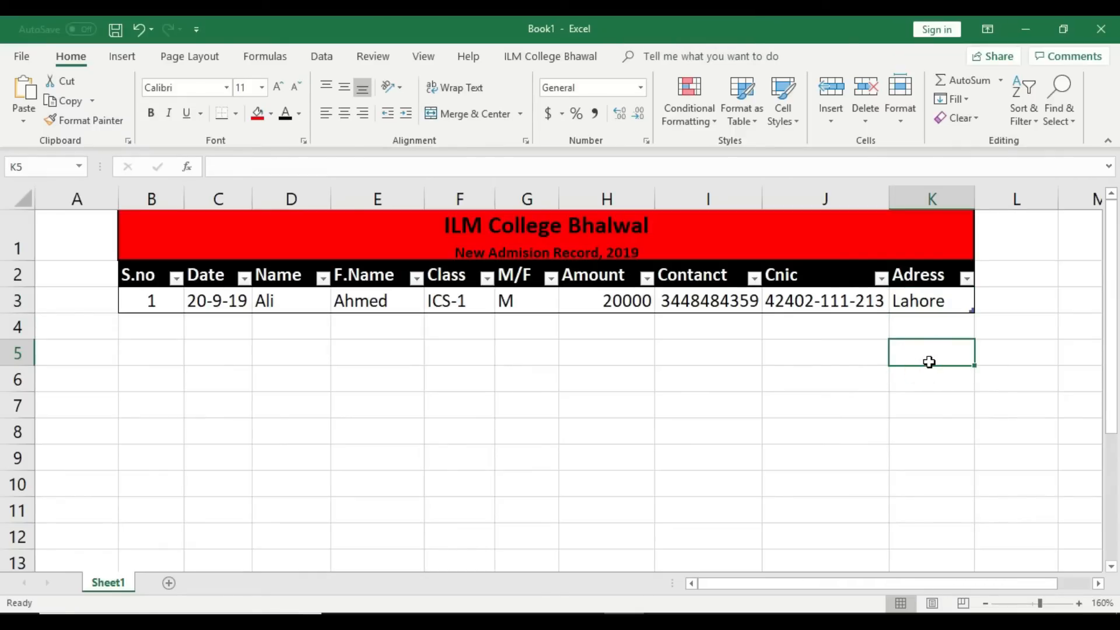
{"action": "left_click", "coordinate": [921, 403]}
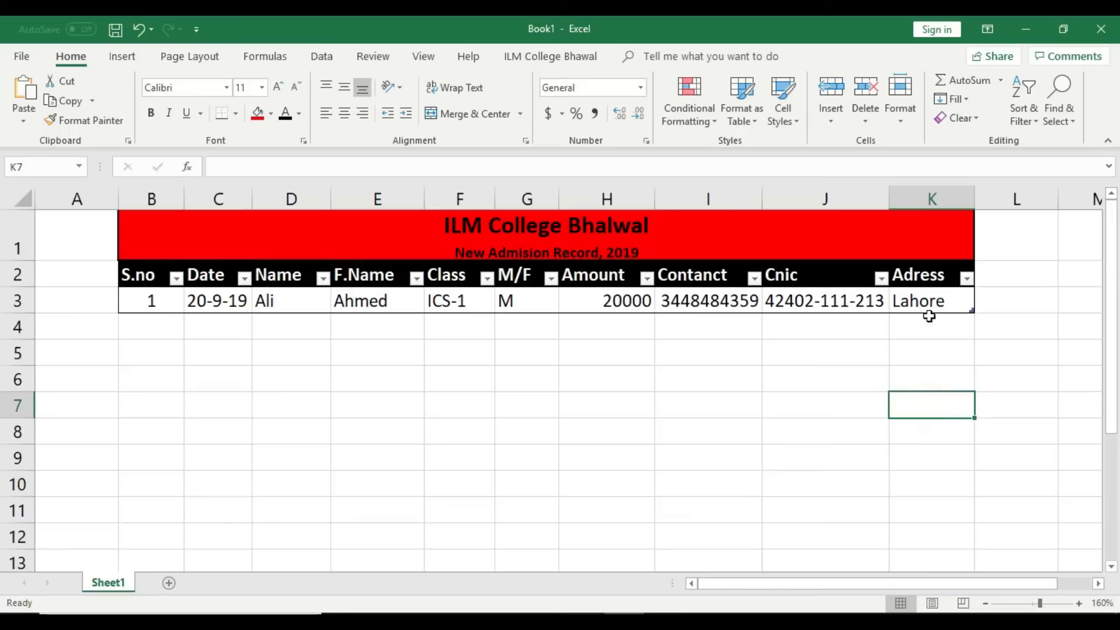
{"action": "left_click", "coordinate": [928, 297]}
{"action": "mouse_move", "coordinate": [844, 301]}
{"action": "left_mouse_down"}
{"action": "mouse_move", "coordinate": [285, 280]}
{"action": "mouse_move", "coordinate": [150, 293]}
{"action": "left_mouse_up"}
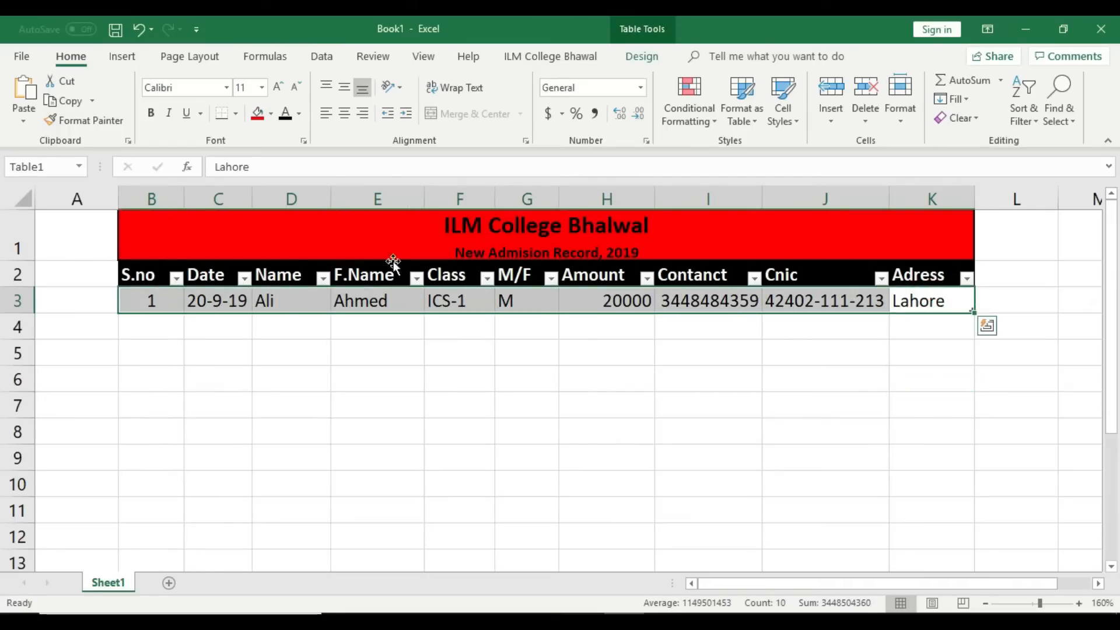
Step: Open the data form from the ILM College Bhalwal tab and start a blank record
{"action": "left_click", "coordinate": [576, 59]}
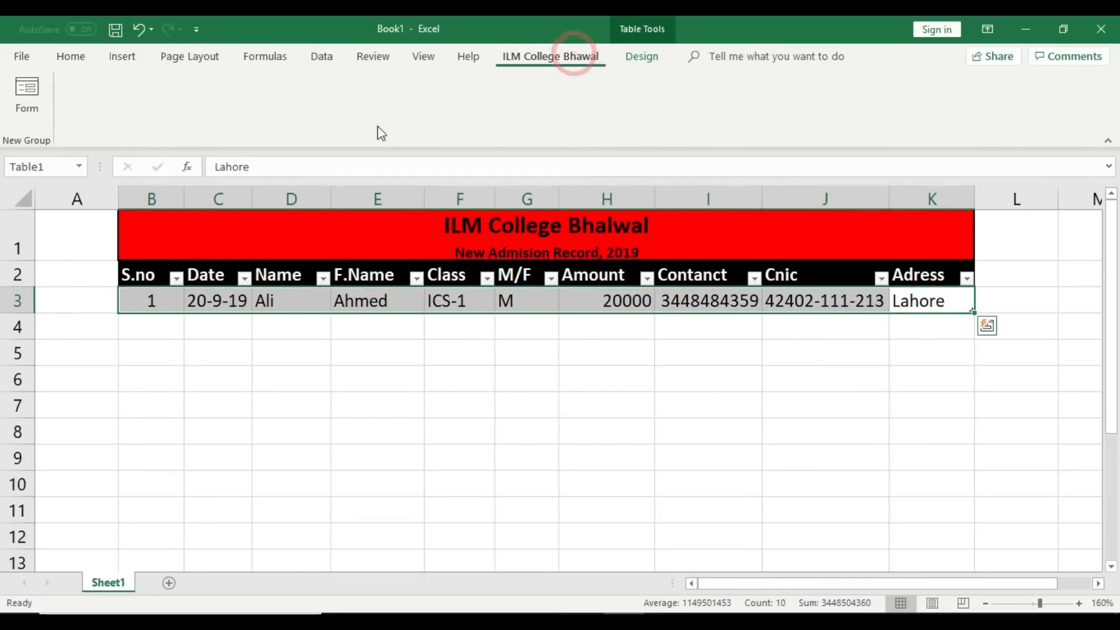
{"action": "left_click", "coordinate": [27, 100]}
{"action": "left_click_drag", "start_coordinate": [747, 361], "coordinate": [711, 220]}
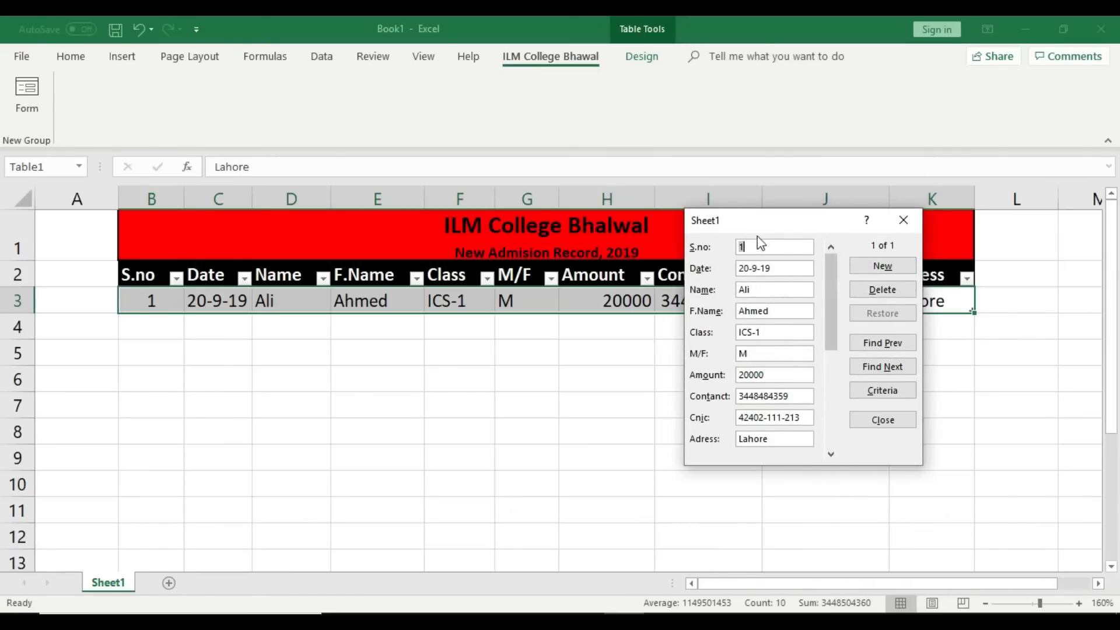
{"action": "left_click", "coordinate": [881, 268]}
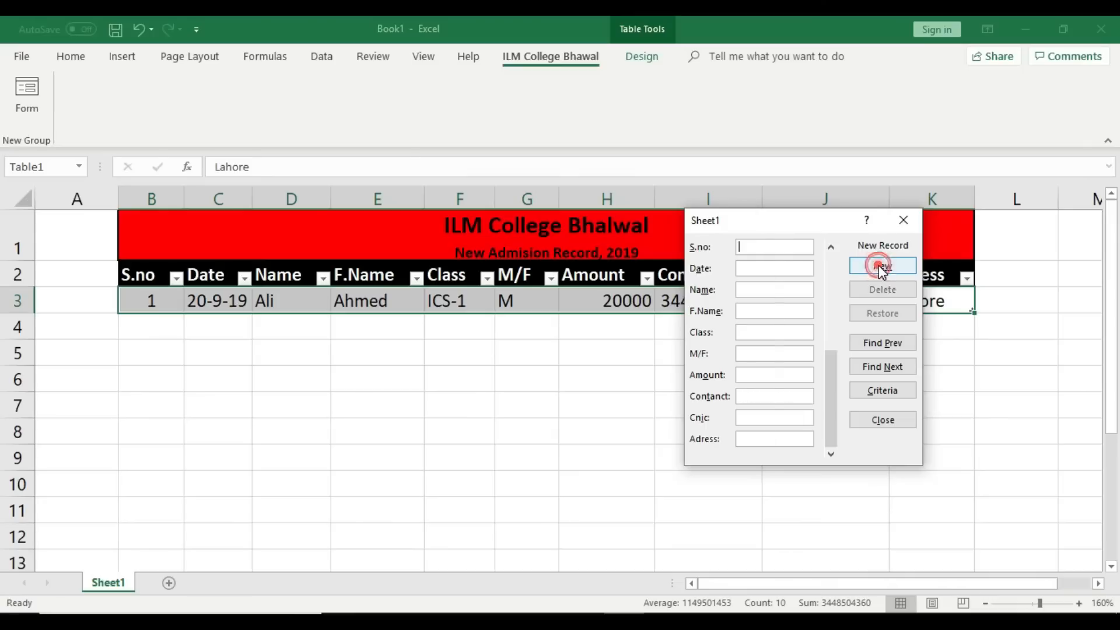
{"action": "left_click_drag", "start_coordinate": [817, 230], "coordinate": [799, 329]}
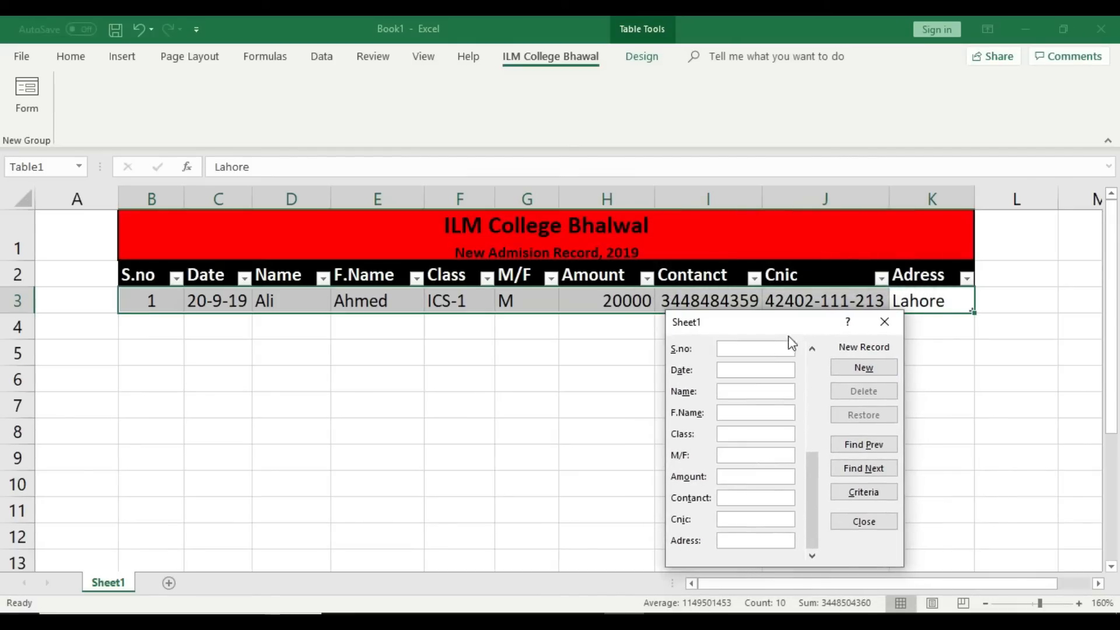
Step: Enter S.no 2, date 21-9-2019, student and father names, class ICS-1 and gender F
{"action": "type", "text": "2"}
{"action": "left_click", "coordinate": [746, 371]}
{"action": "type", "text": "21-9-2019"}
{"action": "left_click", "coordinate": [750, 394]}
{"action": "type", "text": "Amna"}
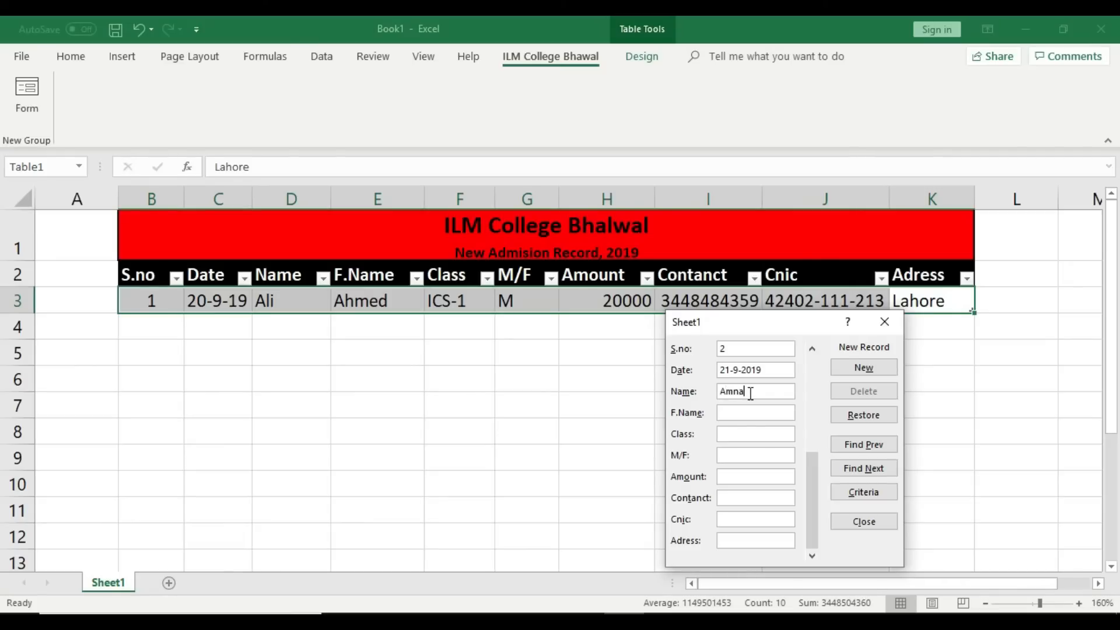
{"action": "left_click", "coordinate": [754, 413]}
{"action": "type", "text": "Ijaz"}
{"action": "left_click", "coordinate": [758, 435]}
{"action": "type", "text": "ICS-1"}
{"action": "left_click", "coordinate": [748, 454]}
{"action": "type", "text": "F"}
Step: Enter amount 5000, contact number, Cnic and address, then add the record as row 4
{"action": "left_click", "coordinate": [750, 477]}
{"action": "type", "text": "5000"}
{"action": "left_click", "coordinate": [750, 498]}
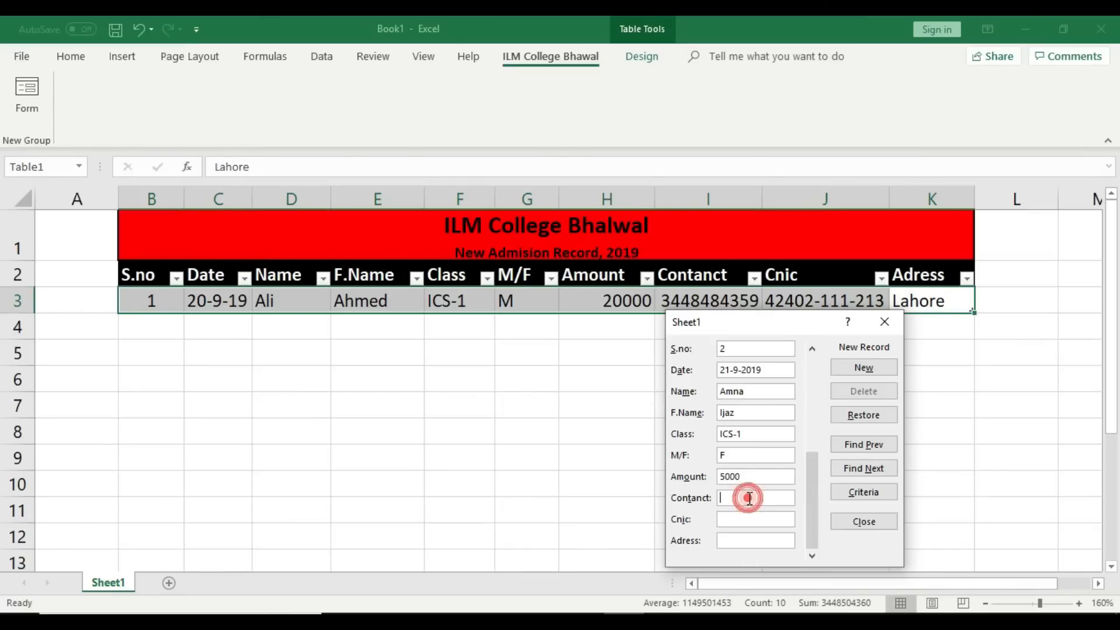
{"action": "left_click", "coordinate": [750, 518]}
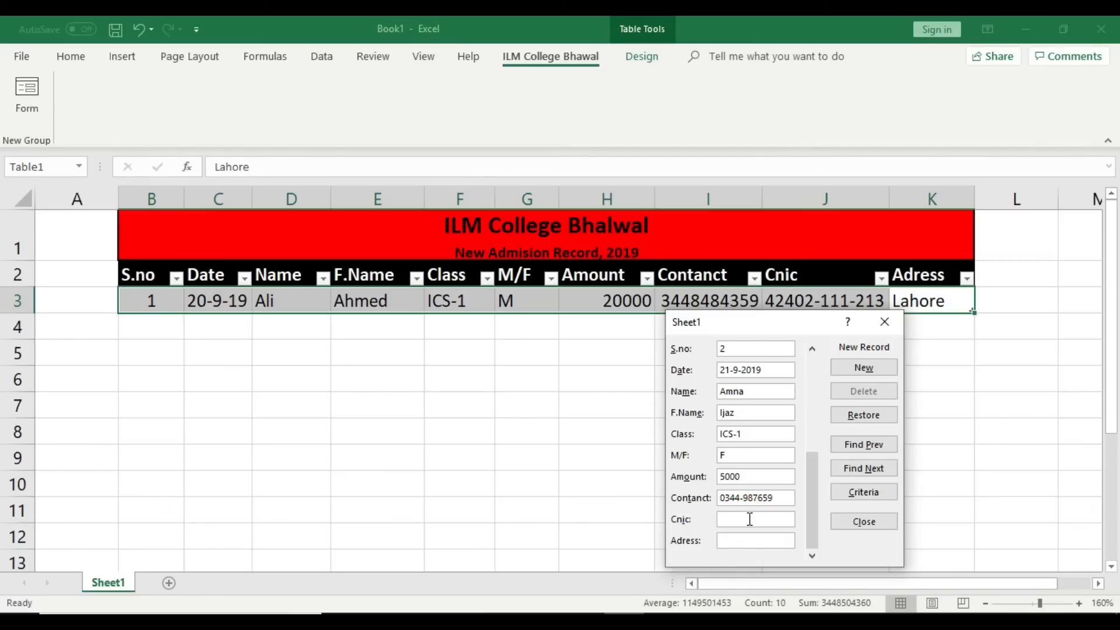
{"action": "type", "text": "48401-54678"}
{"action": "left_click", "coordinate": [754, 539]}
{"action": "type", "text": "Aslam C"}
{"action": "type", "text": "olon"}
{"action": "type", "text": "y Bha"}
{"action": "type", "text": "lwal"}
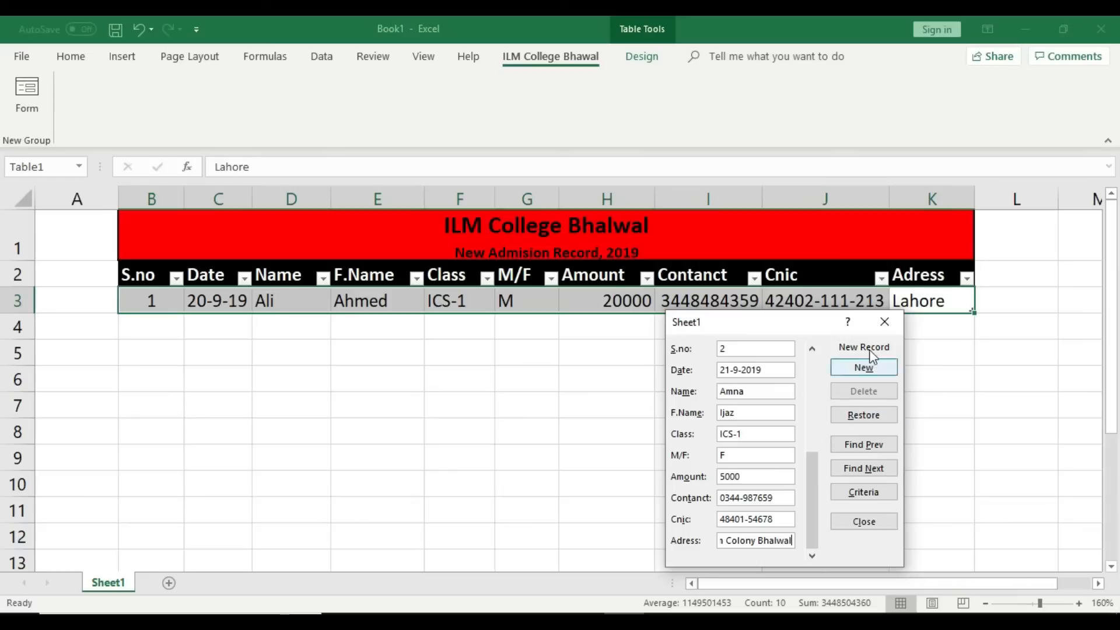
{"action": "left_click", "coordinate": [865, 369]}
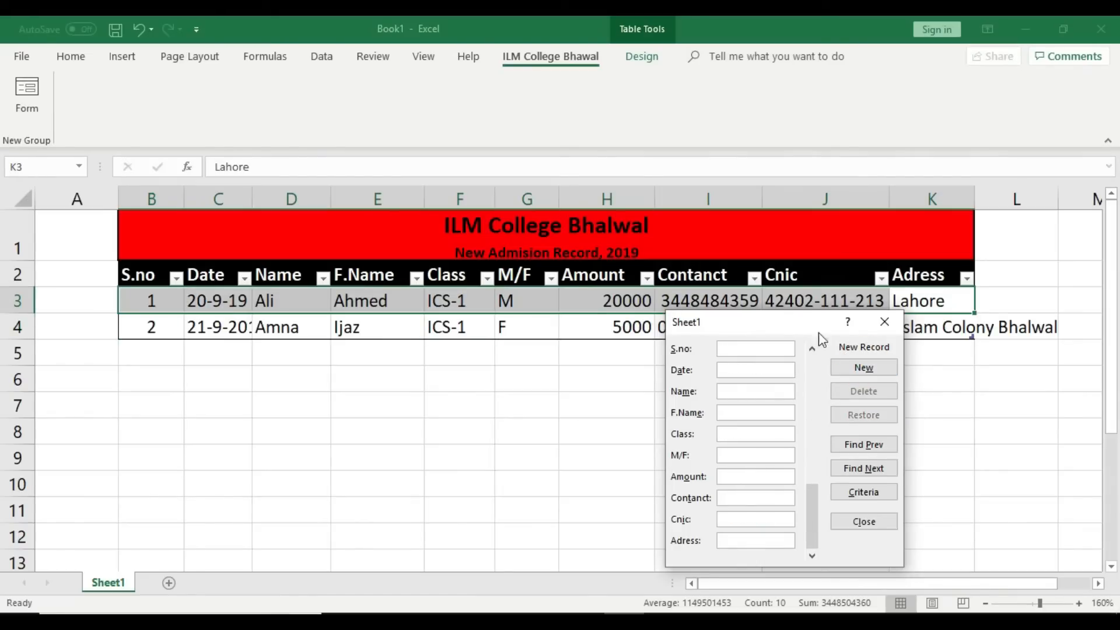
{"action": "left_click_drag", "start_coordinate": [794, 327], "coordinate": [687, 412]}
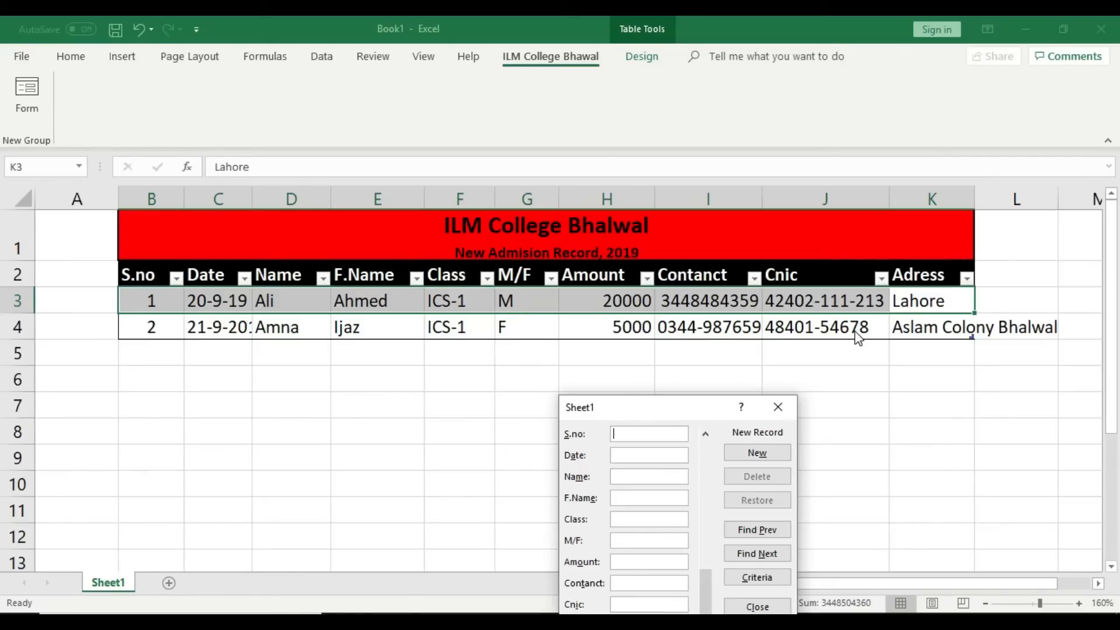
{"action": "left_click", "coordinate": [965, 331]}
Step: Start record 3 in the data form: S.no 3, date, student and father's names, class FA-1
{"action": "left_click_drag", "start_coordinate": [675, 411], "coordinate": [727, 266]}
{"action": "left_click", "coordinate": [693, 289]}
{"action": "type", "text": "3"}
{"action": "left_click", "coordinate": [692, 306]}
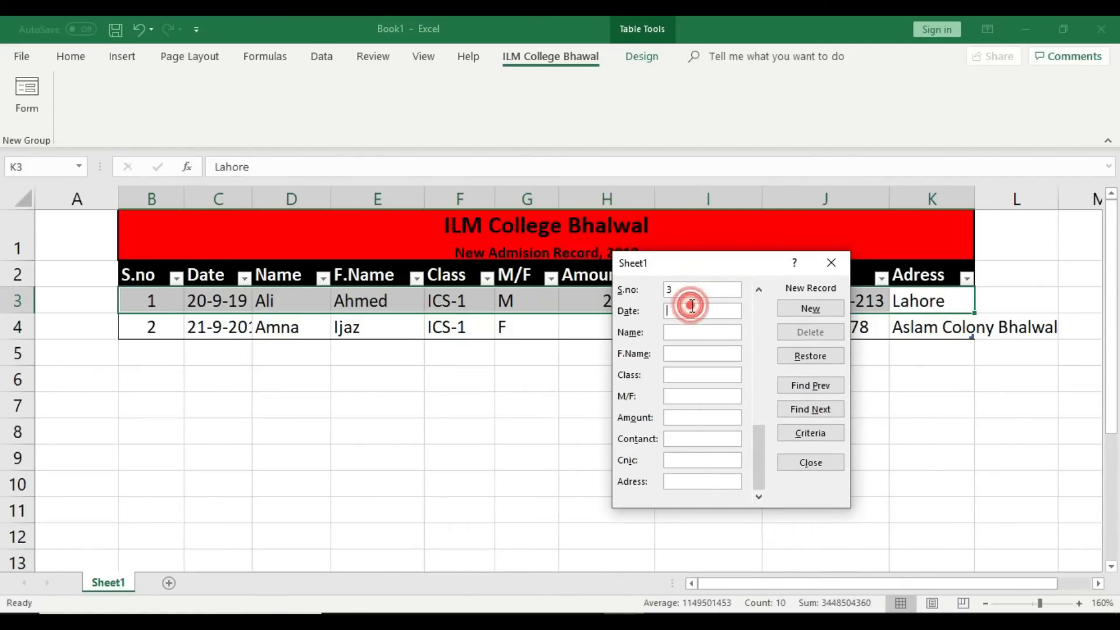
{"action": "type", "text": "21"}
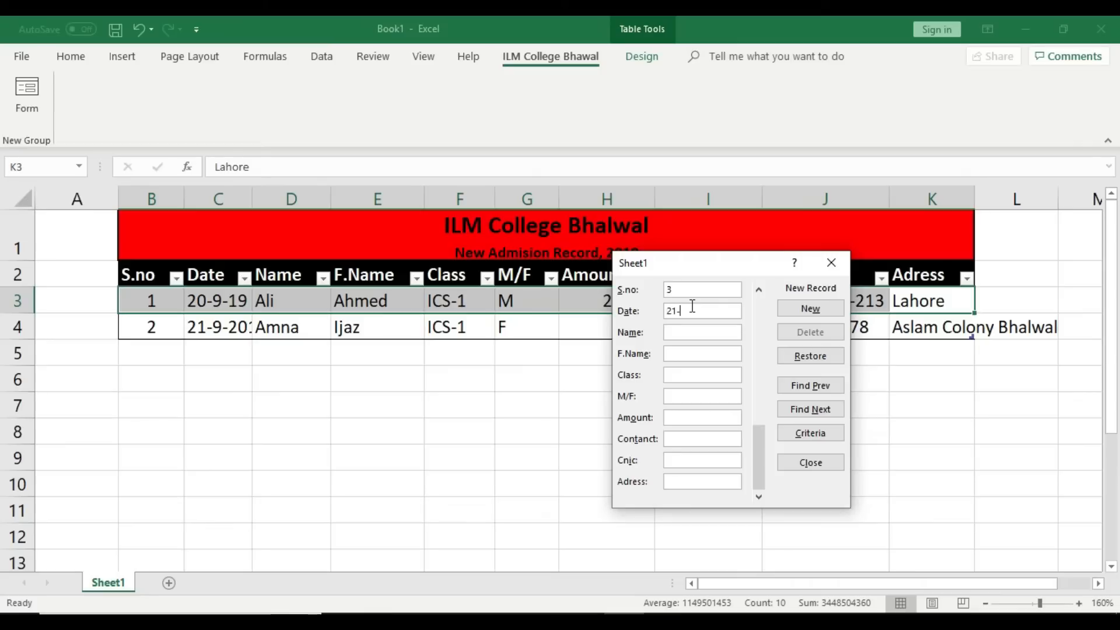
{"action": "type", "text": "-9-201"}
{"action": "left_click", "coordinate": [685, 332]}
{"action": "type", "text": "Rida"}
{"action": "left_click", "coordinate": [696, 355]}
{"action": "type", "text": "Ijaz"}
{"action": "left_click", "coordinate": [686, 373]}
{"action": "type", "text": "ICS"}
{"action": "key", "text": "BackSpace"}
{"action": "key", "text": "BackSpace"}
{"action": "key", "text": "BackSpace"}
{"action": "type", "text": "FA-1"}
Step: Complete record 3 with gender F, amount 15000, contact, CNIC and address, then save it
{"action": "left_click", "coordinate": [686, 397]}
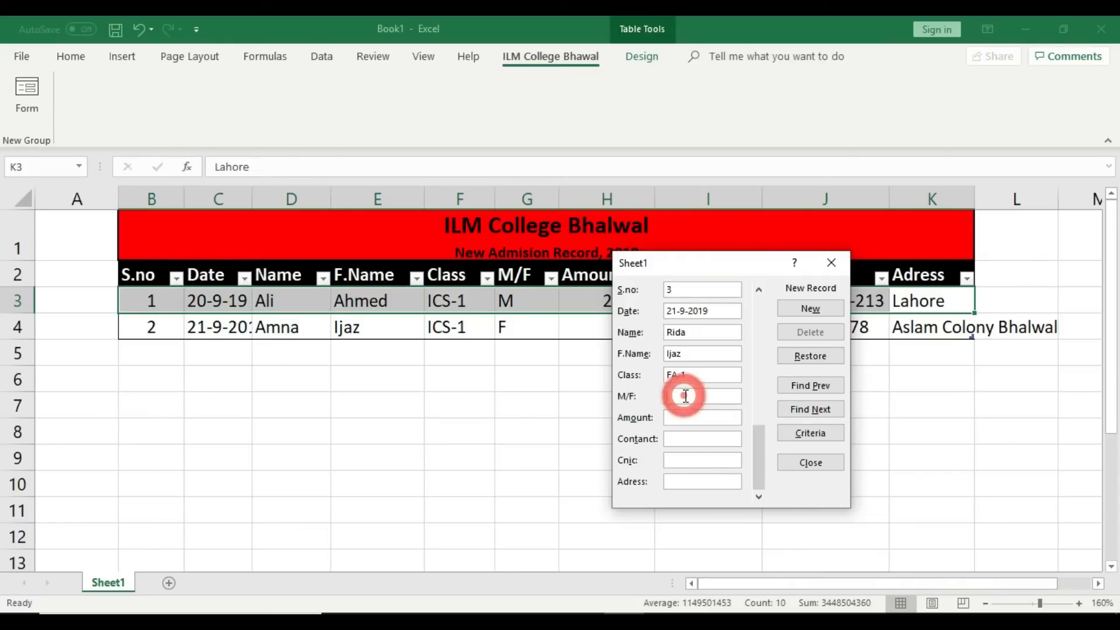
{"action": "type", "text": "F"}
{"action": "left_click", "coordinate": [687, 418]}
{"action": "type", "text": "15000"}
{"action": "left_click", "coordinate": [689, 441]}
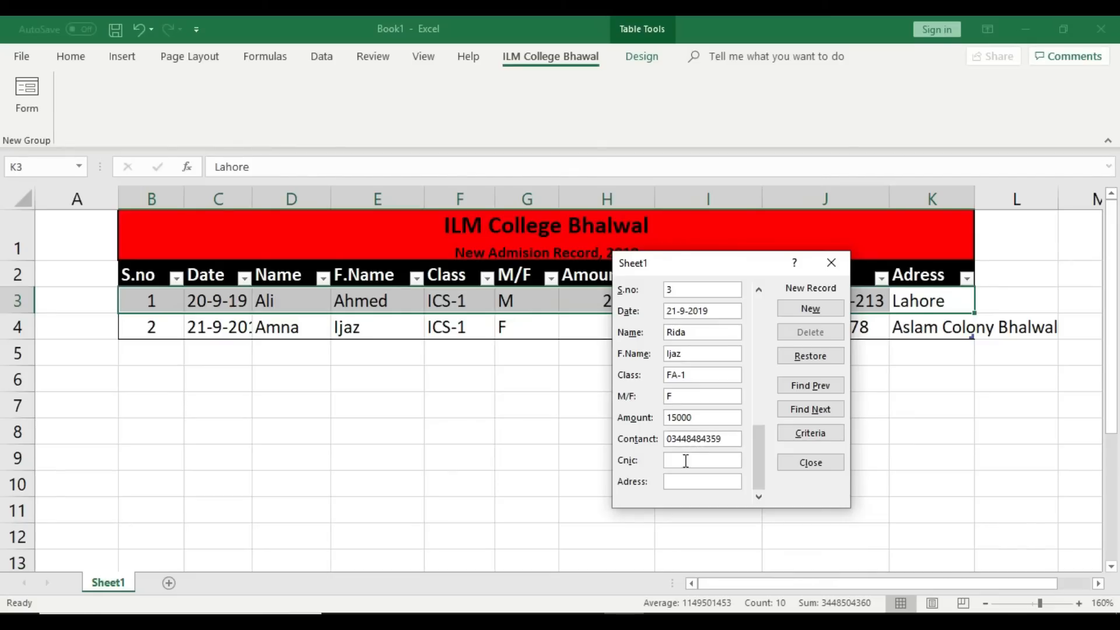
{"action": "left_click", "coordinate": [686, 461]}
{"action": "type", "text": "34534535345345"}
{"action": "left_click", "coordinate": [688, 482]}
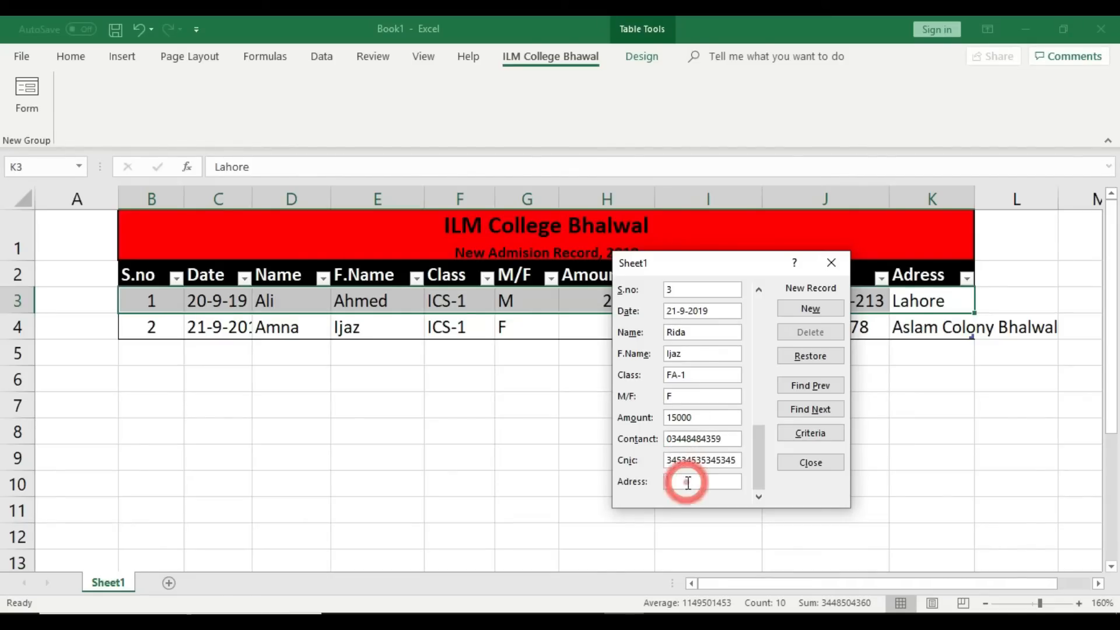
{"action": "type", "text": "Karachi Pa"}
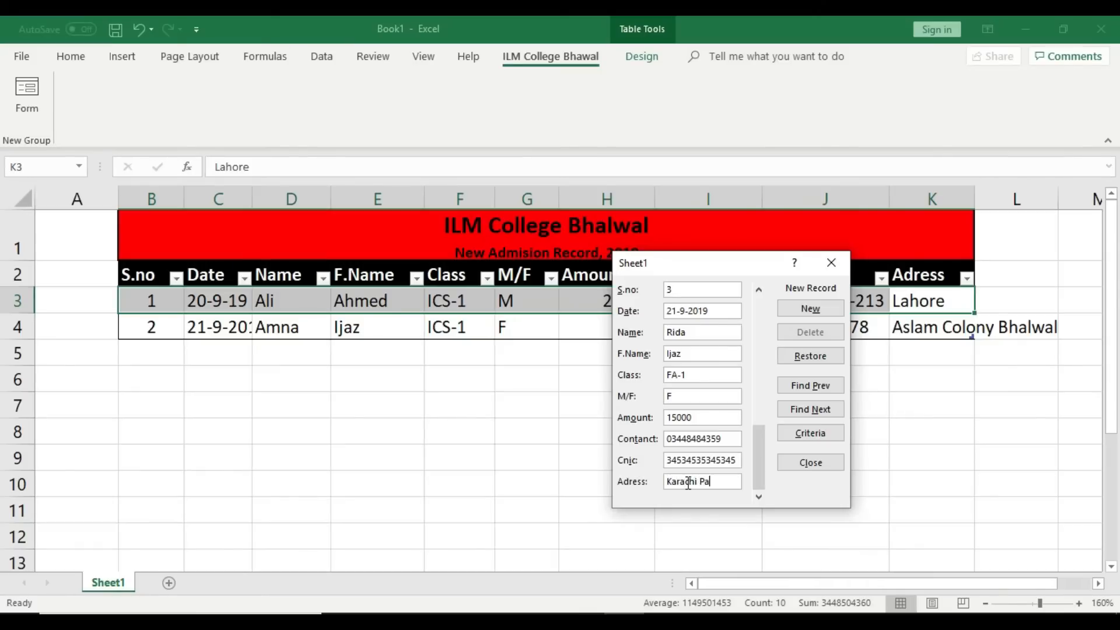
{"action": "type", "text": "kistan"}
{"action": "left_click", "coordinate": [798, 309]}
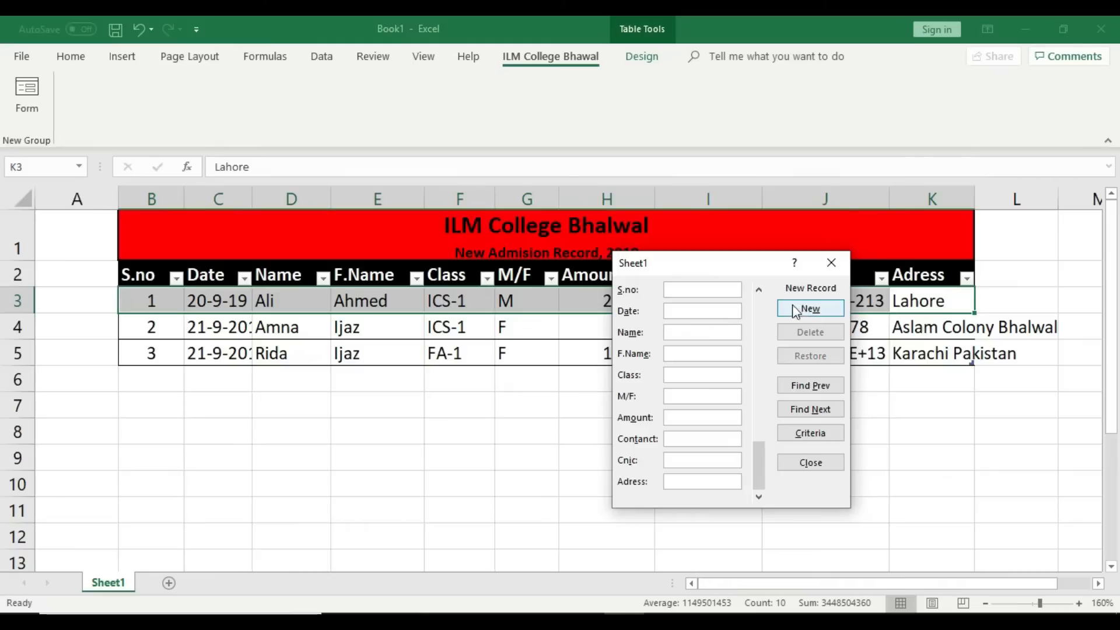
{"action": "left_click_drag", "start_coordinate": [723, 270], "coordinate": [470, 83]}
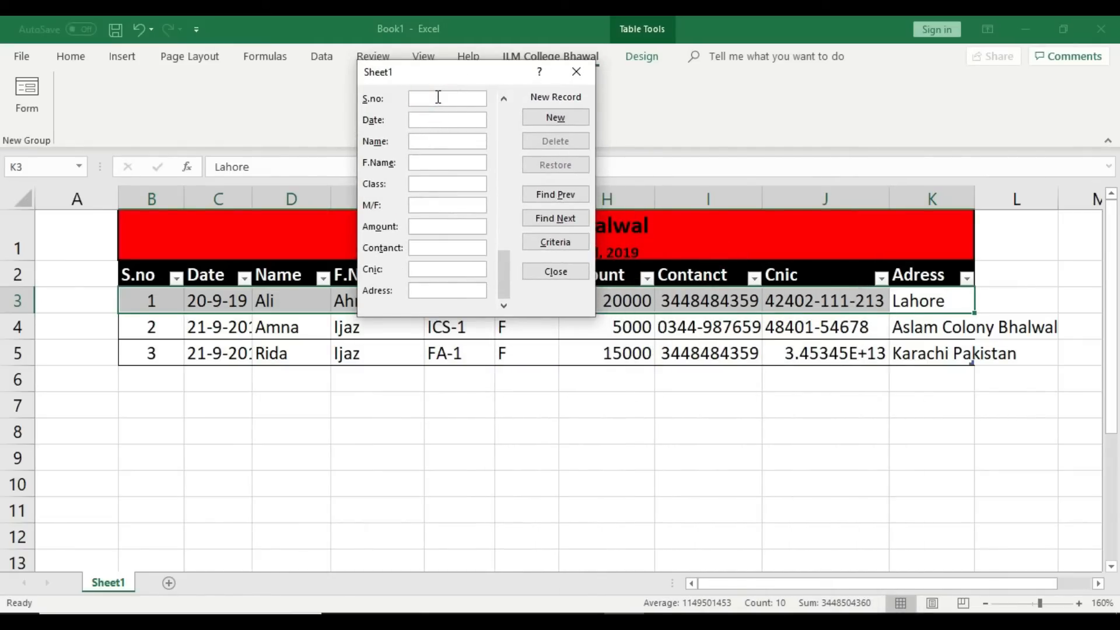
Step: Enter S.no 4, date 22-9-2019, student and father's names, class ICOM and gender M
{"action": "type", "text": "4"}
{"action": "left_click", "coordinate": [433, 120]}
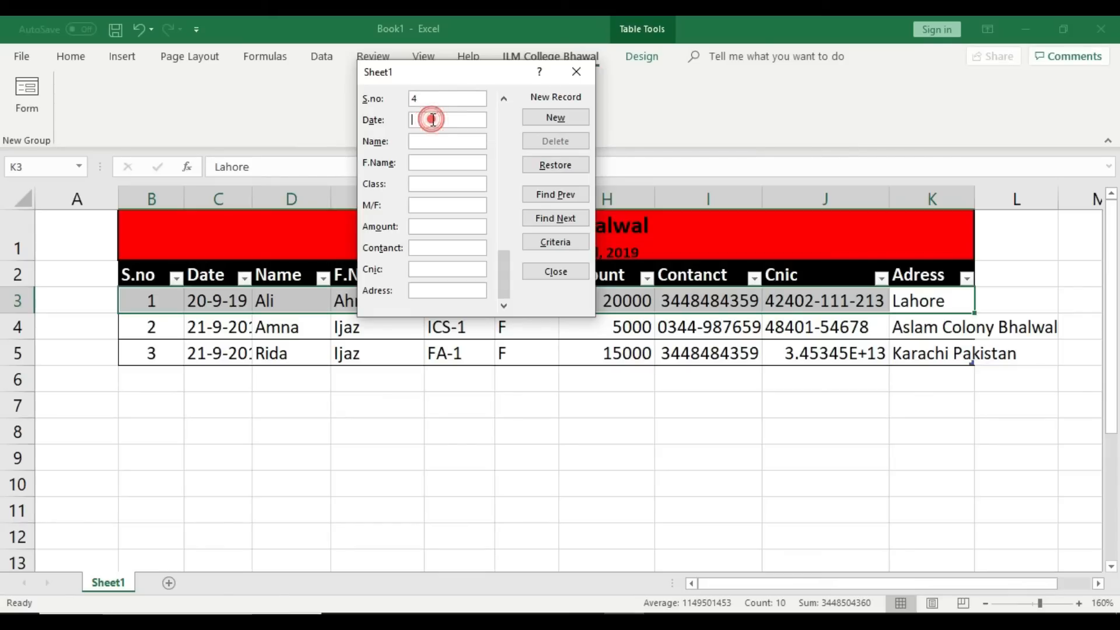
{"action": "type", "text": "22-9"}
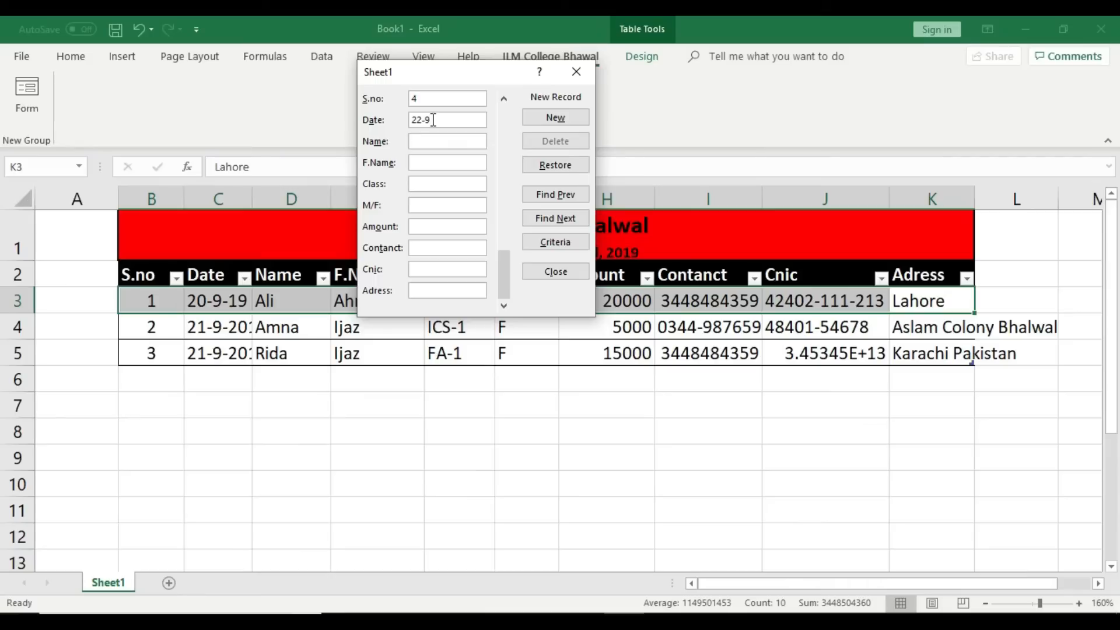
{"action": "type", "text": "-2019"}
{"action": "left_click", "coordinate": [450, 137]}
{"action": "type", "text": "Faizan"}
{"action": "left_click", "coordinate": [436, 162]}
{"action": "type", "text": "Ahmed"}
{"action": "left_click", "coordinate": [442, 183]}
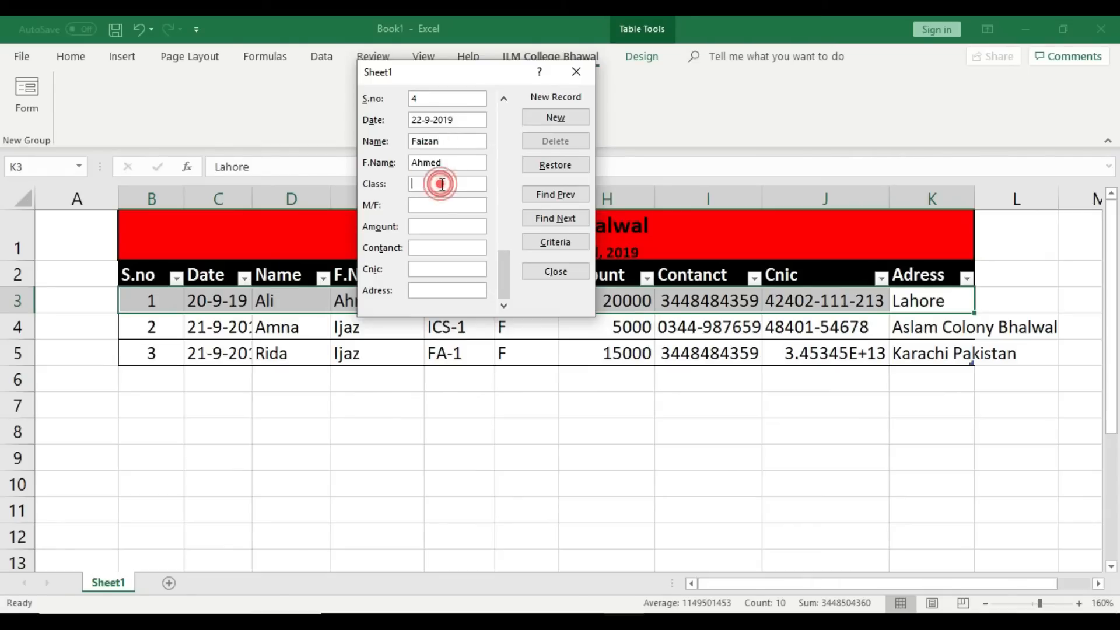
{"action": "type", "text": "ICOM-1"}
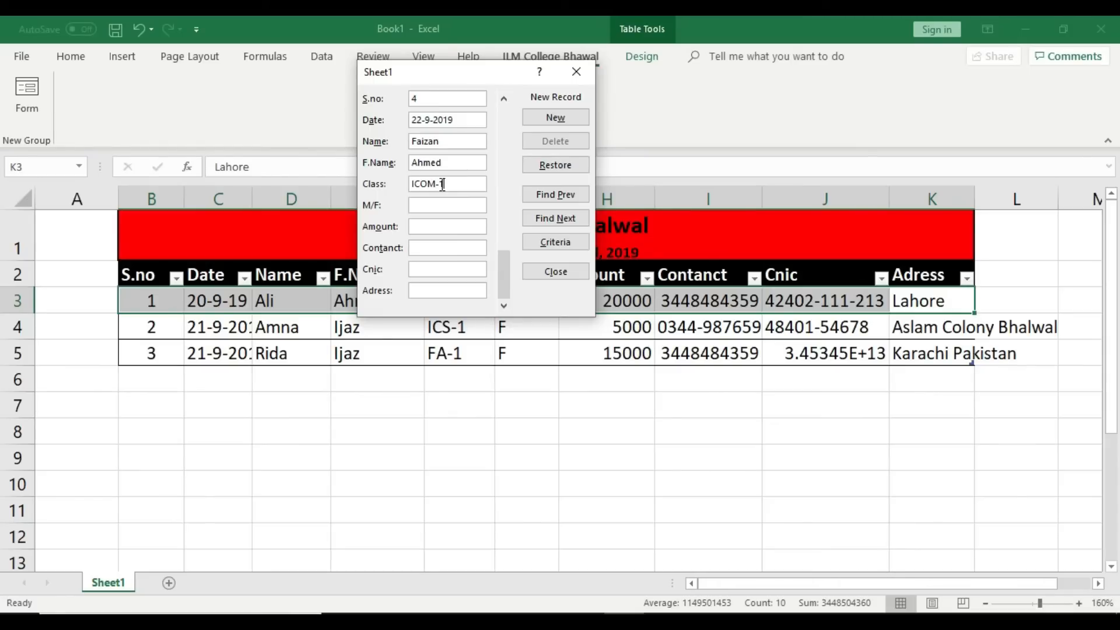
{"action": "left_click", "coordinate": [432, 198]}
{"action": "type", "text": "M"}
Step: Add amount 25000, contact, CNIC and address, then save record 4 to row 6
{"action": "left_click", "coordinate": [425, 224]}
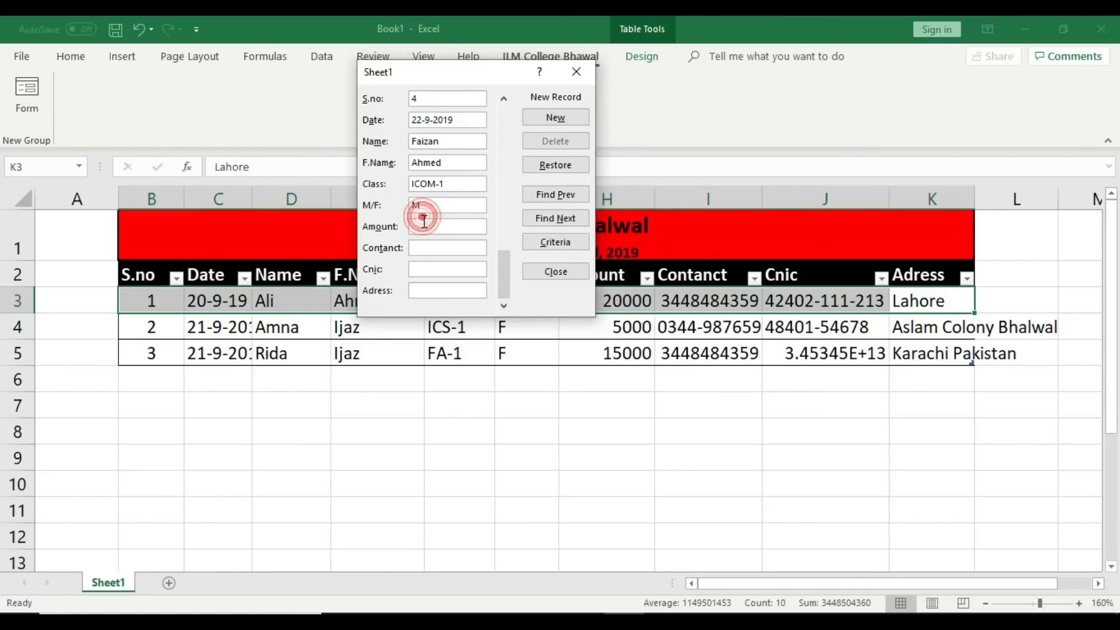
{"action": "type", "text": "25000"}
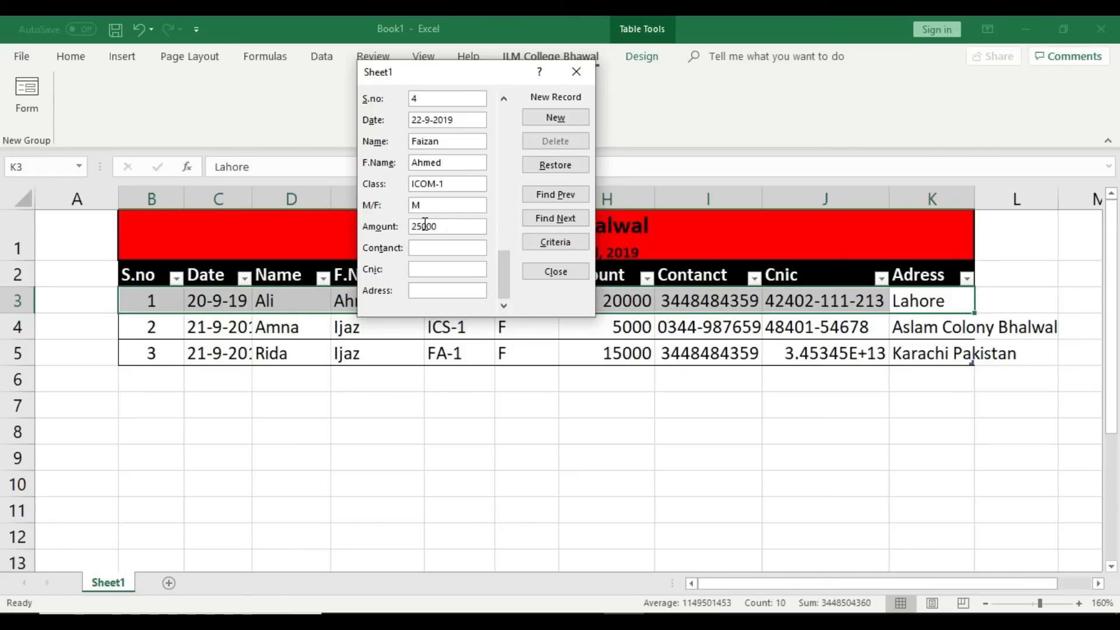
{"action": "left_click", "coordinate": [470, 248]}
{"action": "left_click", "coordinate": [468, 270]}
{"action": "type", "text": "45645645647"}
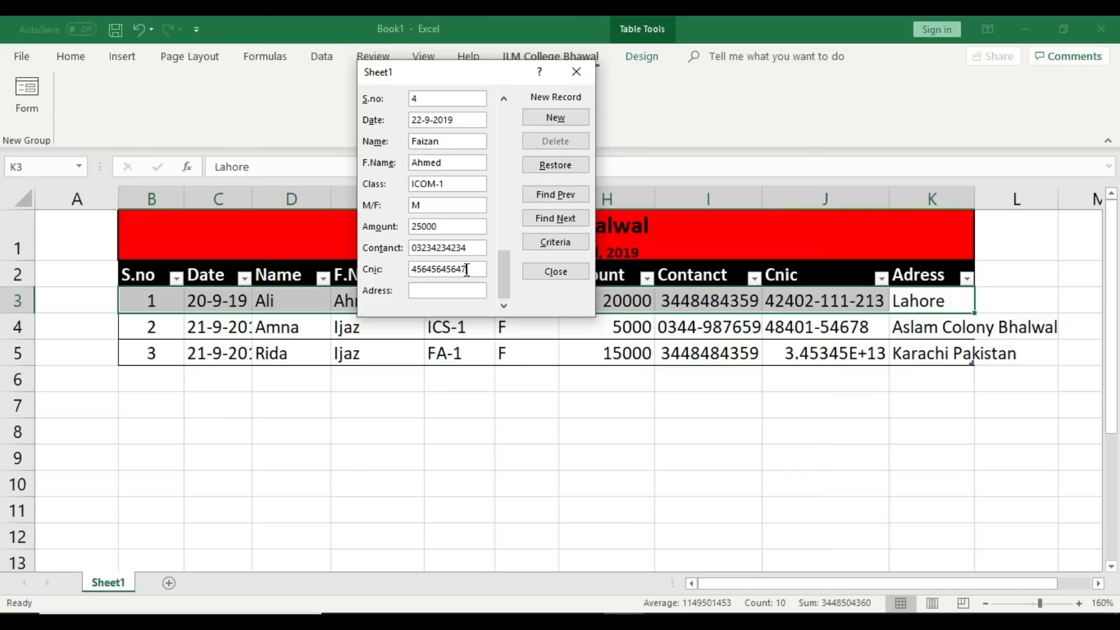
{"action": "left_click", "coordinate": [461, 290]}
{"action": "type", "text": "Isalamabd"}
{"action": "left_click", "coordinate": [568, 118]}
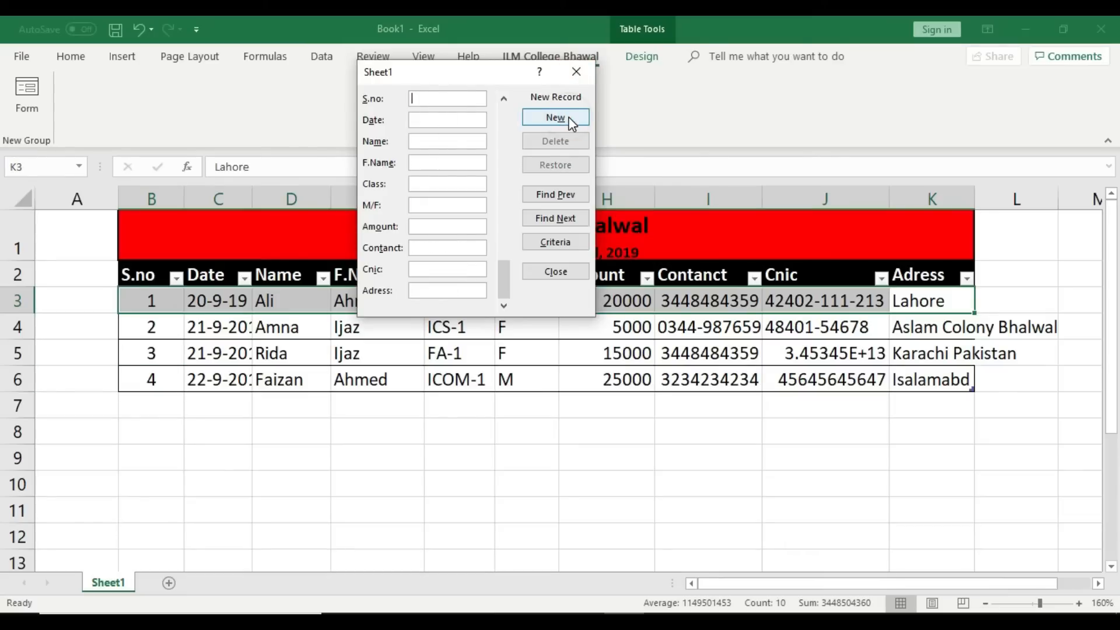
Step: Close the data form and AutoFit column K to the longest address
{"action": "left_click", "coordinate": [576, 71]}
{"action": "left_click_drag", "start_coordinate": [976, 200], "coordinate": [977, 200]}
{"action": "double_click", "coordinate": [976, 199]}
Step: Check serial numbers B3:B6 and AutoFit the Date column so dates show fully
{"action": "left_click", "coordinate": [990, 430]}
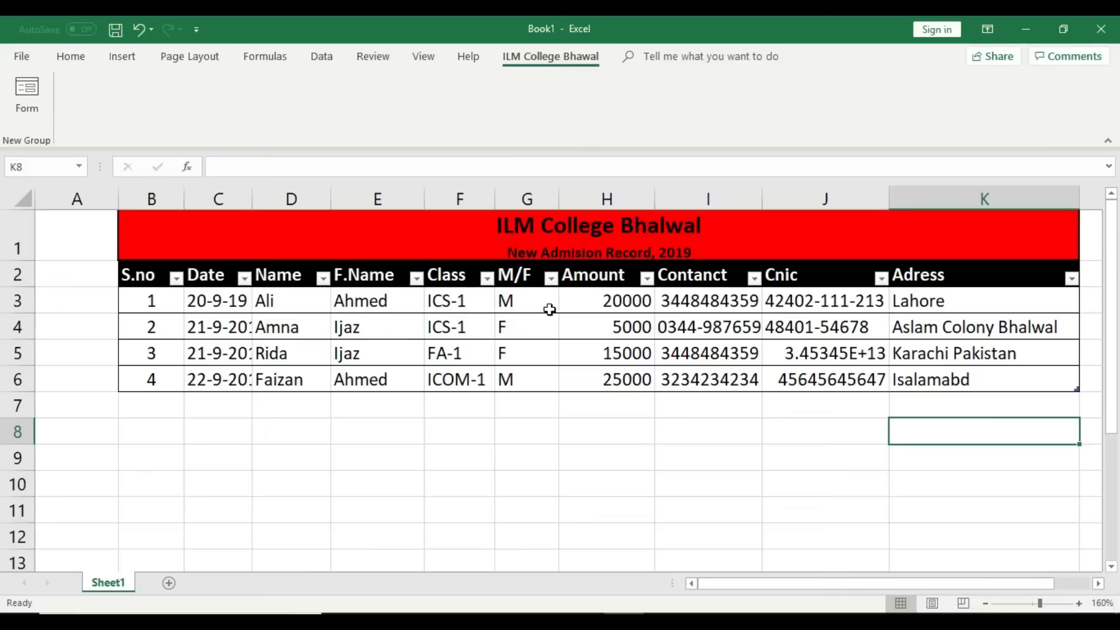
{"action": "left_click", "coordinate": [152, 299]}
{"action": "left_click", "coordinate": [149, 322]}
{"action": "left_click", "coordinate": [153, 352]}
{"action": "left_click", "coordinate": [157, 374]}
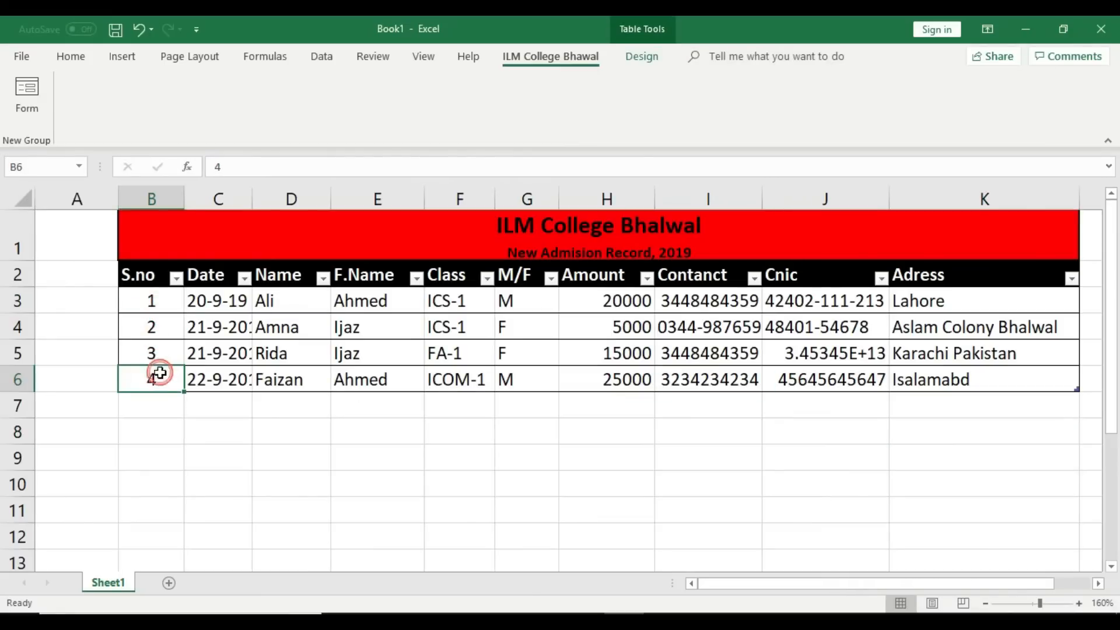
{"action": "double_click", "coordinate": [252, 199]}
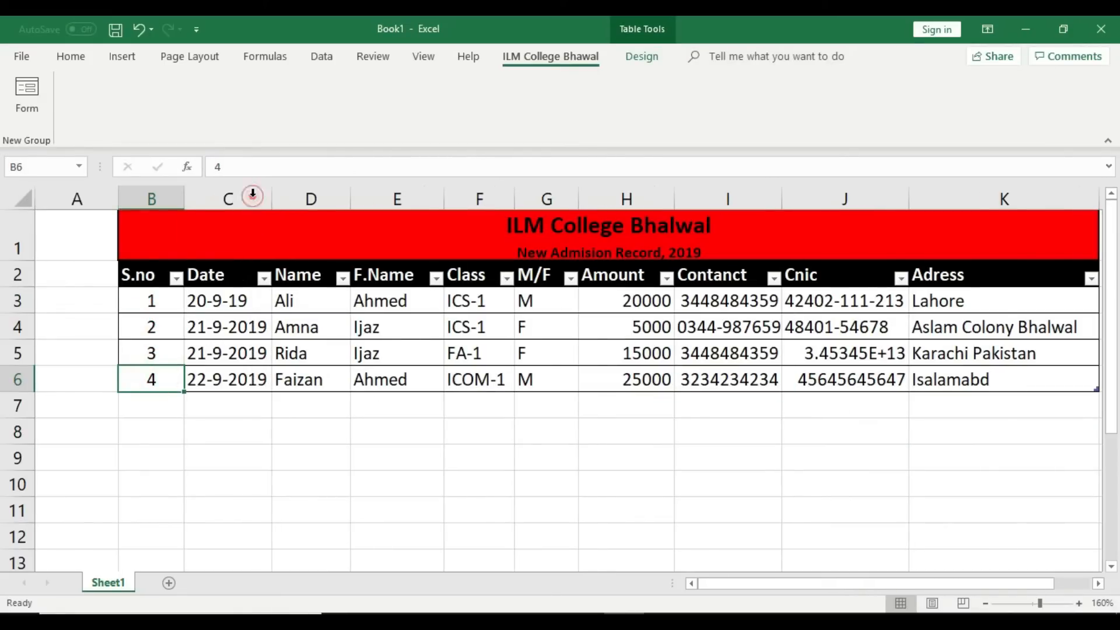
Step: Review the dates, names, contact numbers, CNICs and addresses in the table rows
{"action": "left_click", "coordinate": [246, 307]}
{"action": "left_click", "coordinate": [240, 314]}
{"action": "left_click", "coordinate": [239, 324]}
{"action": "left_click", "coordinate": [238, 377]}
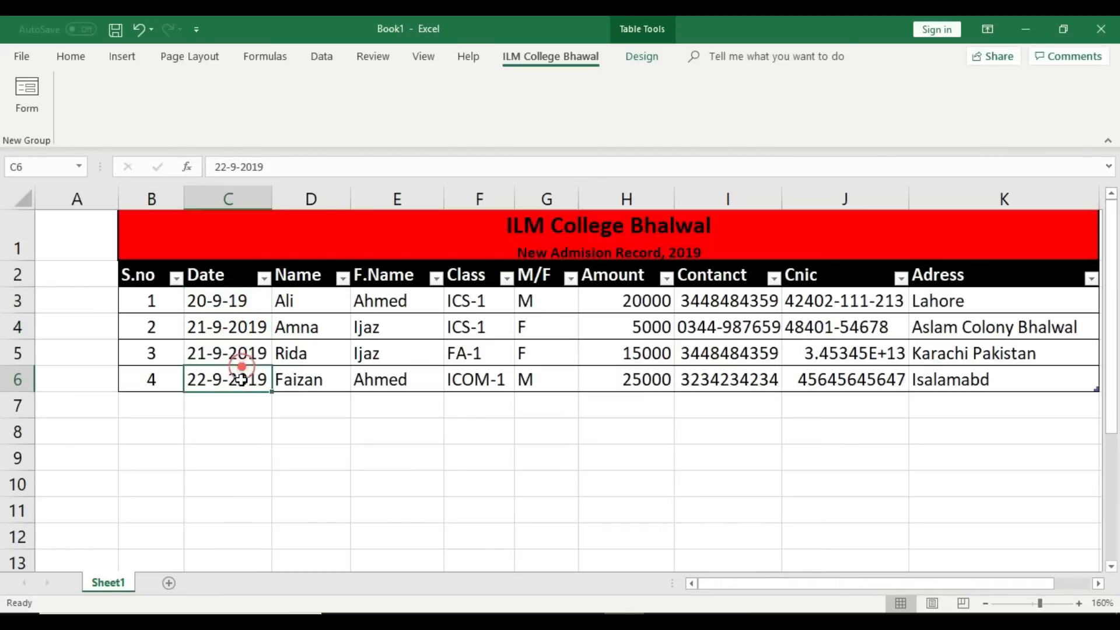
{"action": "left_click", "coordinate": [299, 302]}
{"action": "left_click", "coordinate": [301, 320]}
{"action": "left_click", "coordinate": [300, 357]}
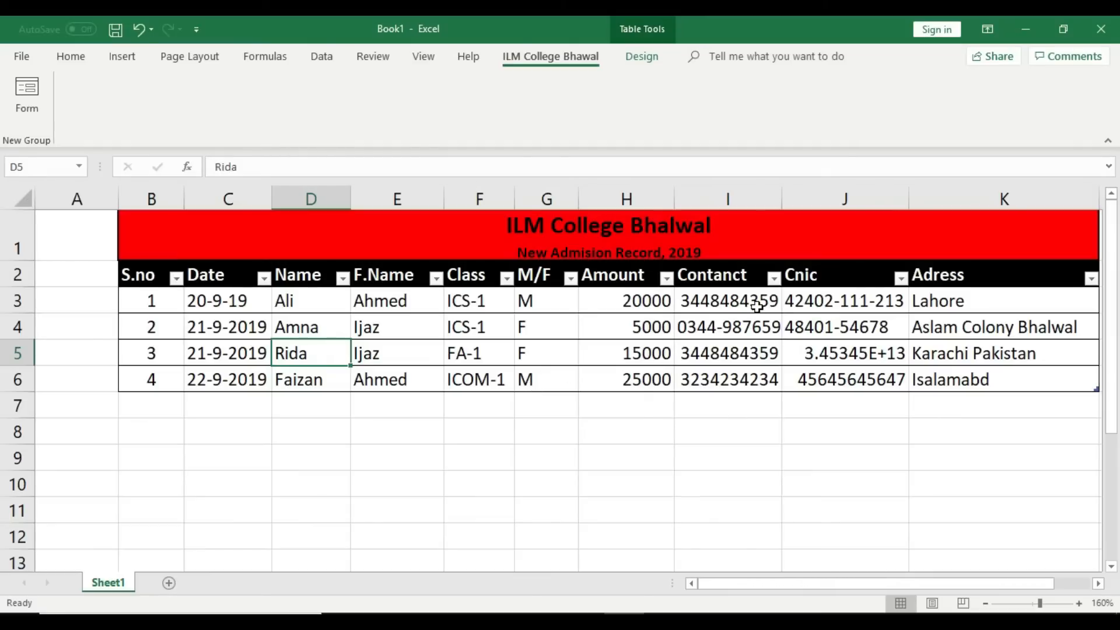
{"action": "left_click_drag", "start_coordinate": [760, 300], "coordinate": [741, 376]}
{"action": "left_click_drag", "start_coordinate": [839, 317], "coordinate": [842, 378]}
{"action": "left_click", "coordinate": [849, 408]}
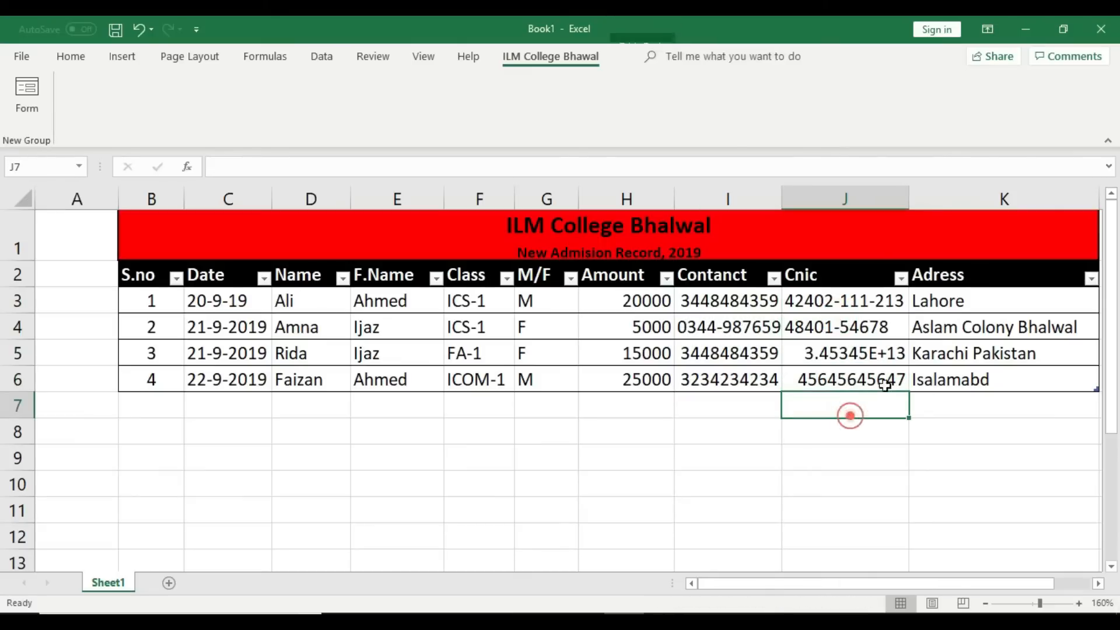
{"action": "left_click_drag", "start_coordinate": [963, 300], "coordinate": [963, 406]}
{"action": "left_click", "coordinate": [751, 583]}
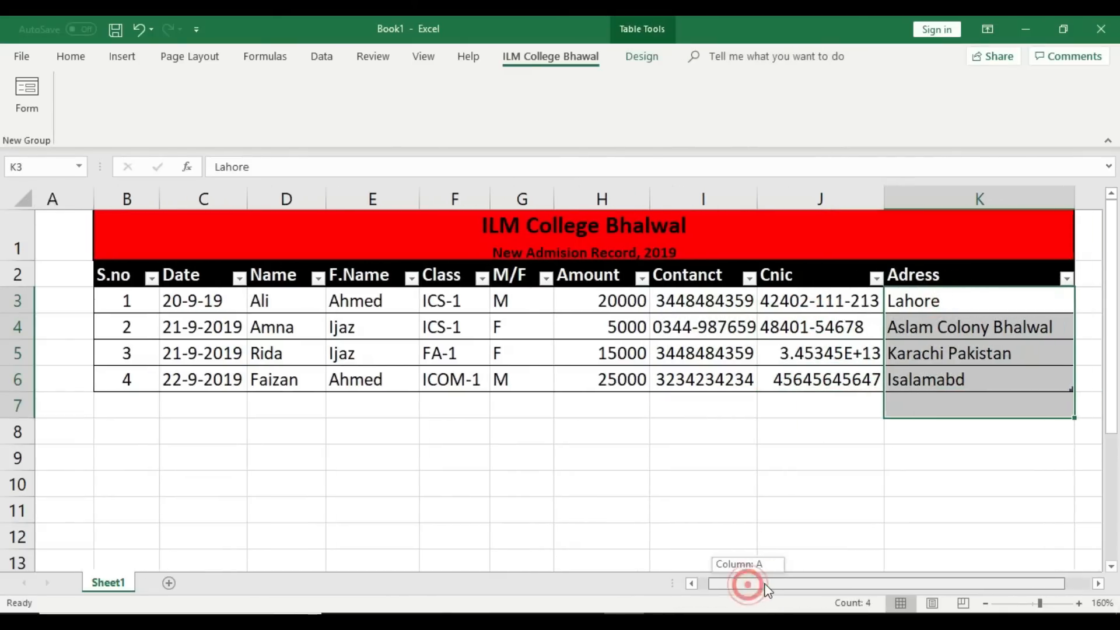
{"action": "left_click", "coordinate": [721, 487]}
{"action": "mouse_move", "coordinate": [775, 583]}
{"action": "left_mouse_down"}
{"action": "mouse_move", "coordinate": [806, 590]}
{"action": "mouse_move", "coordinate": [781, 590]}
{"action": "left_mouse_up"}
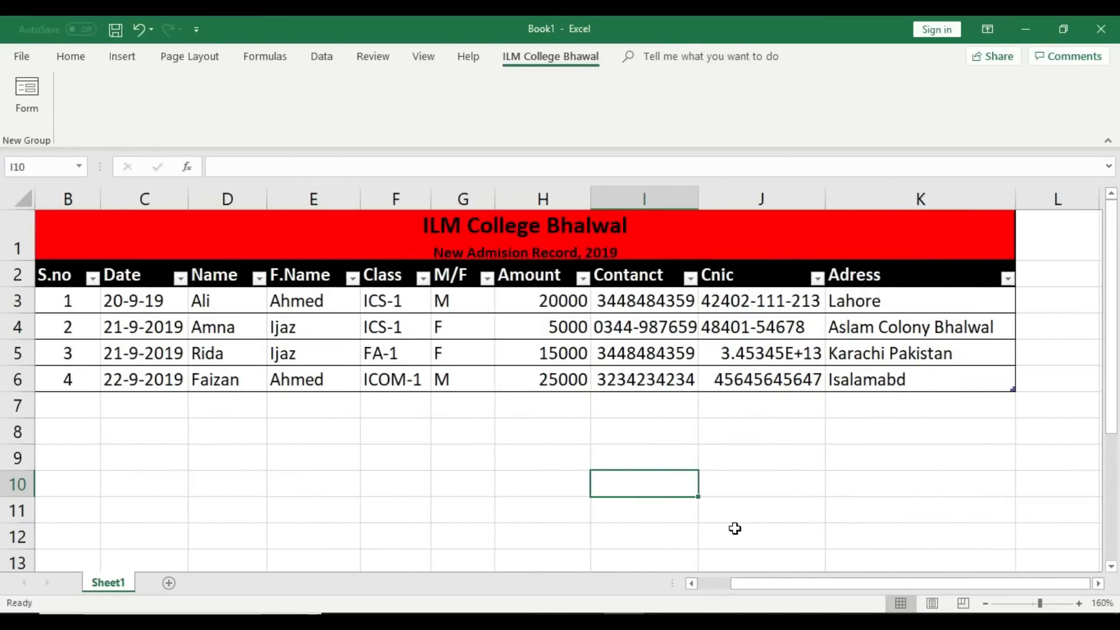
Step: Zoom the sheet to 150%, select row B6:K6, and reopen the data form
{"action": "left_click", "coordinate": [985, 603]}
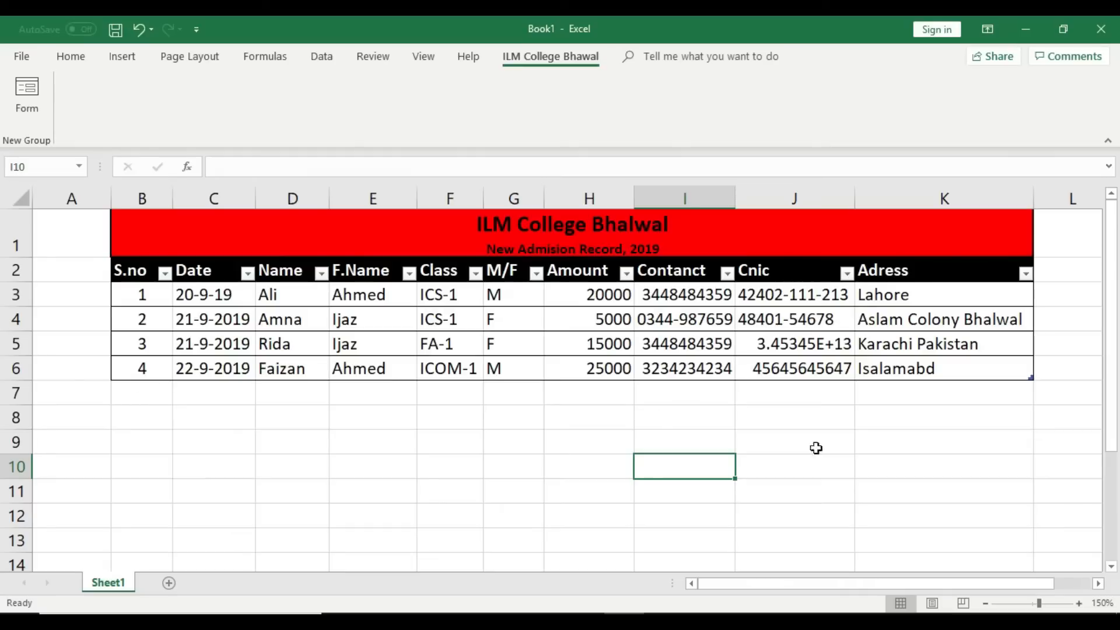
{"action": "left_click", "coordinate": [840, 449]}
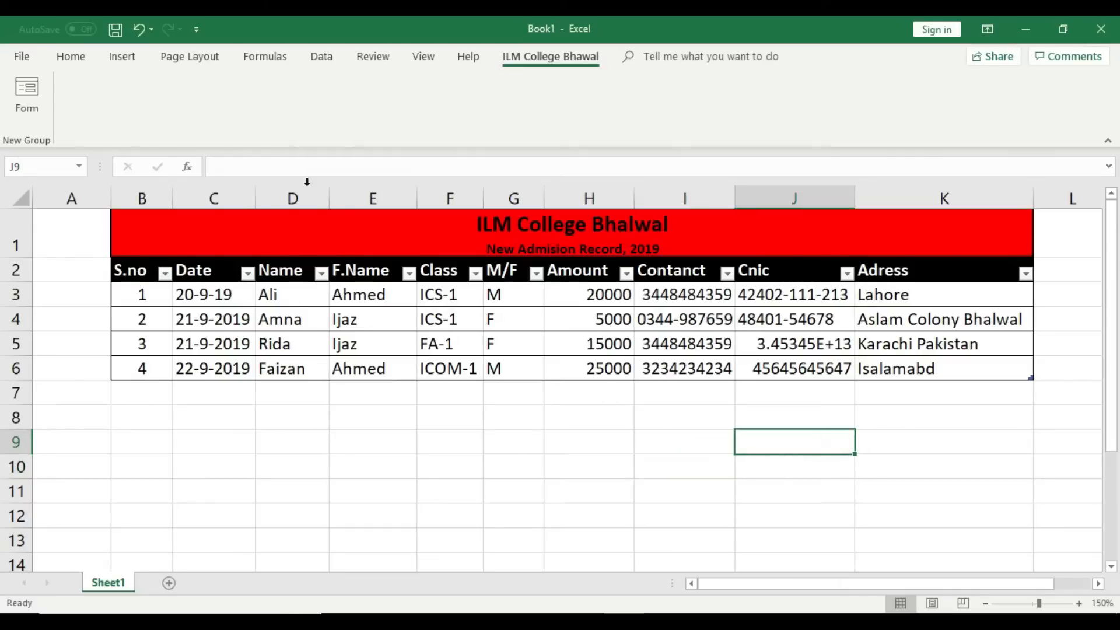
{"action": "left_click", "coordinate": [990, 473]}
{"action": "left_click_drag", "start_coordinate": [980, 368], "coordinate": [167, 366]}
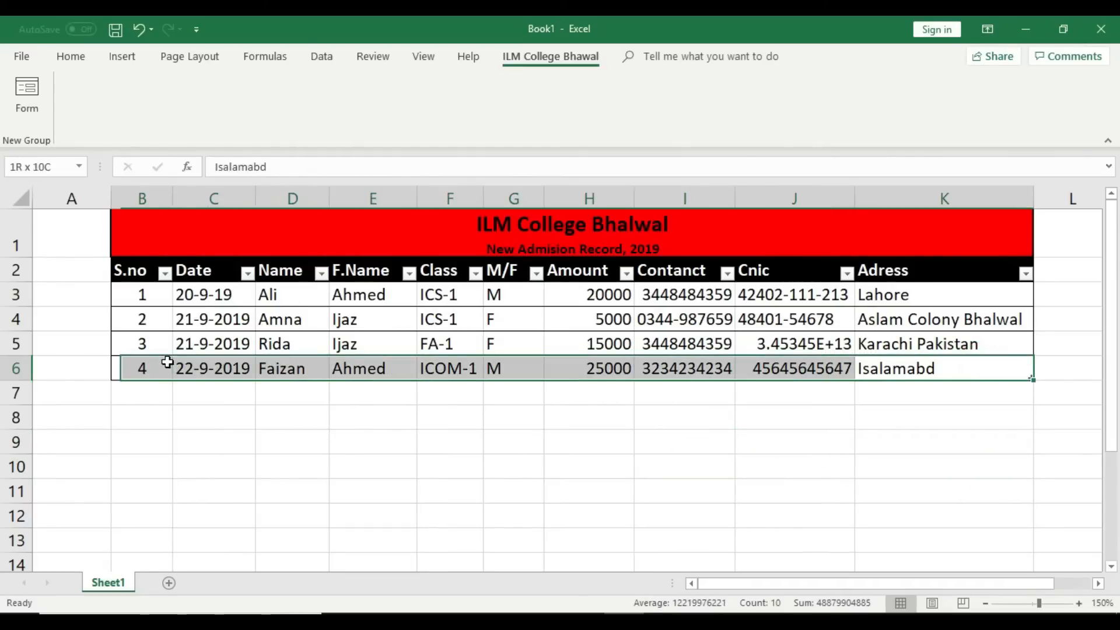
{"action": "left_click", "coordinate": [27, 97]}
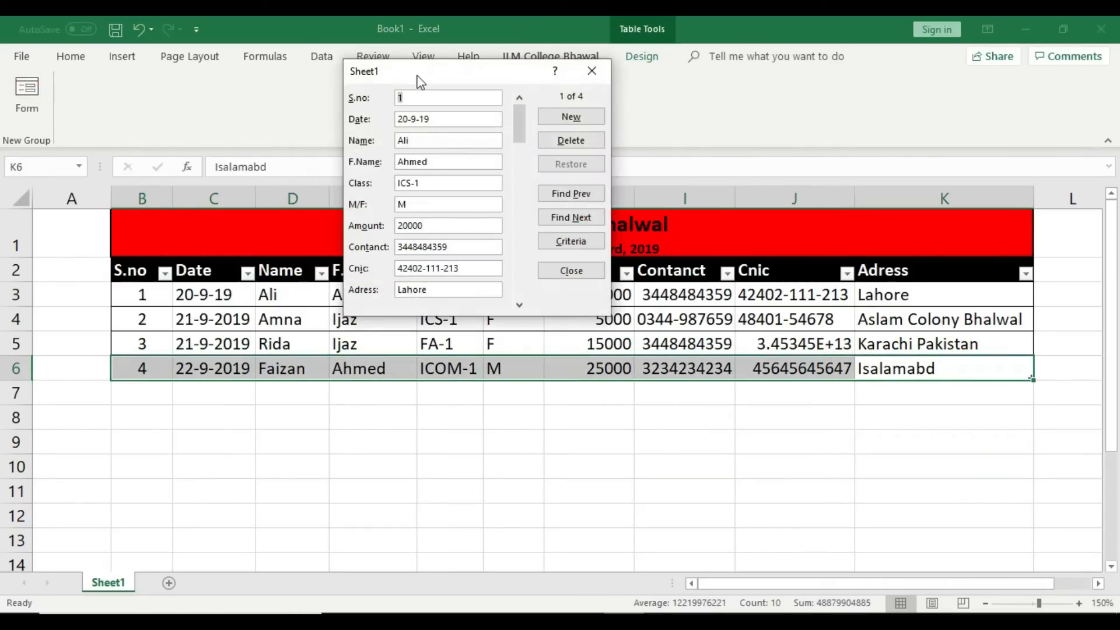
Step: Begin a new record with S.no 5, date 23-9-2019, student and father's names, class FA-1
{"action": "left_click_drag", "start_coordinate": [417, 73], "coordinate": [670, 243]}
{"action": "left_click", "coordinate": [826, 286]}
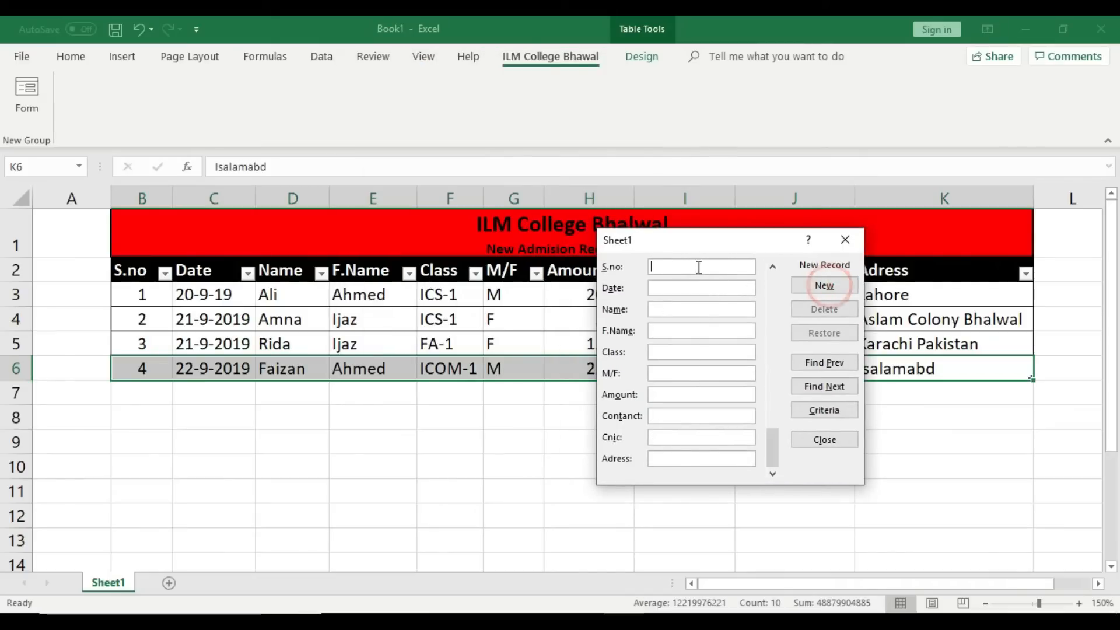
{"action": "type", "text": "5"}
{"action": "left_click", "coordinate": [691, 288]}
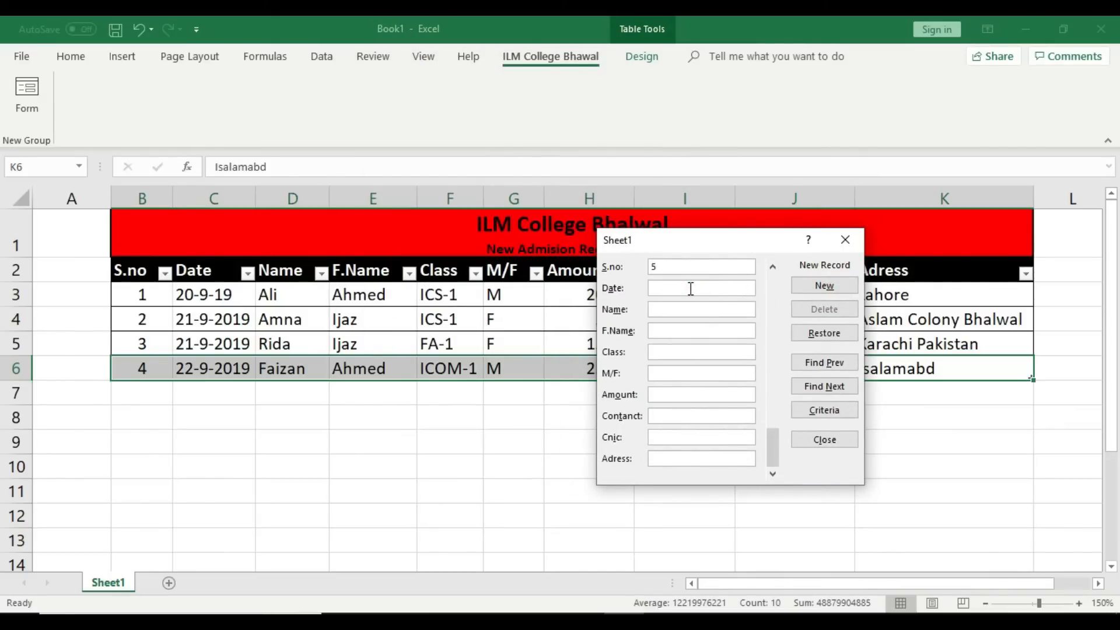
{"action": "type", "text": "23-9-2019"}
{"action": "left_click", "coordinate": [667, 312]}
{"action": "type", "text": "Fayyaz"}
{"action": "left_click", "coordinate": [667, 328]}
{"action": "type", "text": "Khan"}
{"action": "left_click", "coordinate": [665, 353]}
{"action": "type", "text": "FA-1"}
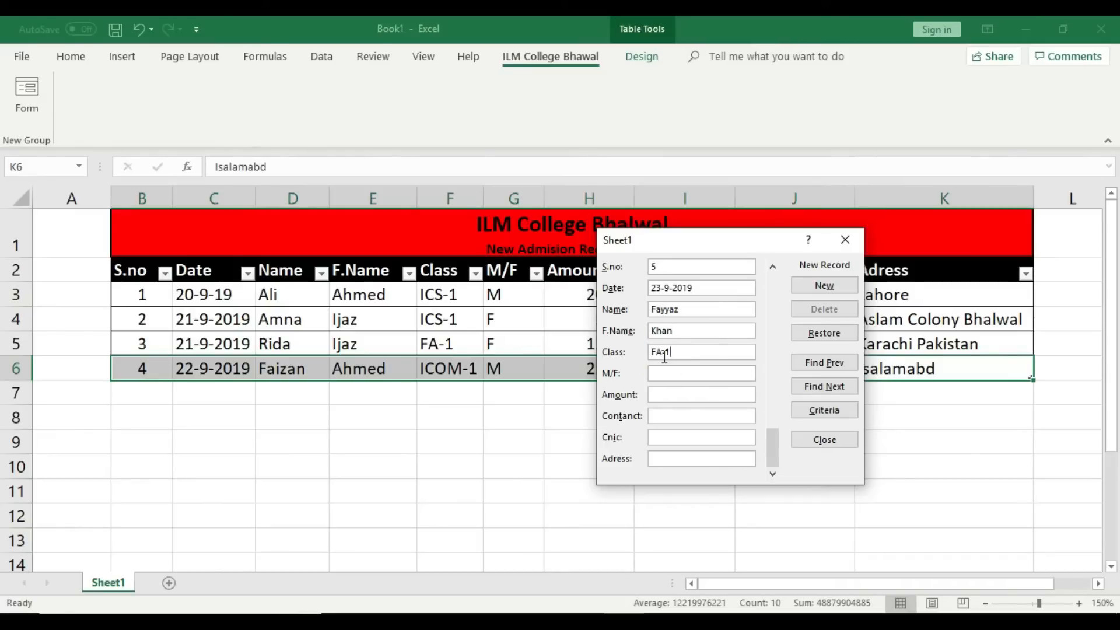
Step: Complete record 5 with gender M, amount 6000, contact, CNIC and address, then save
{"action": "left_click", "coordinate": [664, 372]}
{"action": "type", "text": "M"}
{"action": "left_click", "coordinate": [674, 394]}
{"action": "type", "text": "600"}
{"action": "left_click", "coordinate": [679, 415]}
{"action": "type", "text": "030"}
{"action": "key", "text": "BackSpace"}
{"action": "key", "text": "BackSpace"}
{"action": "key", "text": "BackSpace"}
{"action": "type", "text": "456465575675"}
{"action": "left_click", "coordinate": [688, 437]}
{"action": "type", "text": "345353456567"}
{"action": "left_click", "coordinate": [686, 458]}
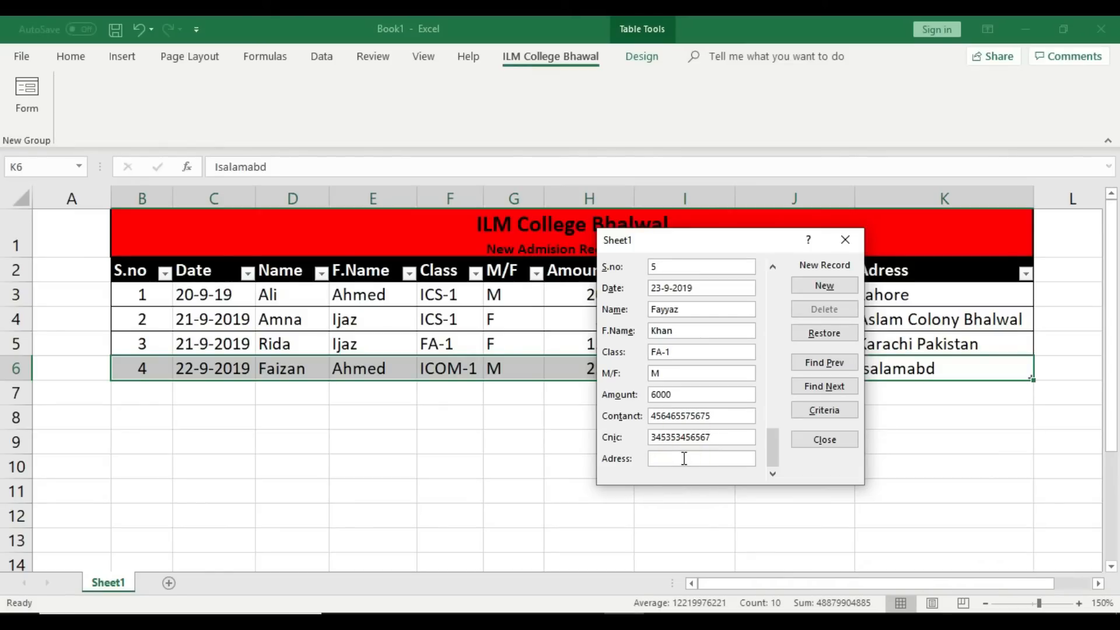
{"action": "type", "text": "Sargodha"}
{"action": "left_click", "coordinate": [824, 287]}
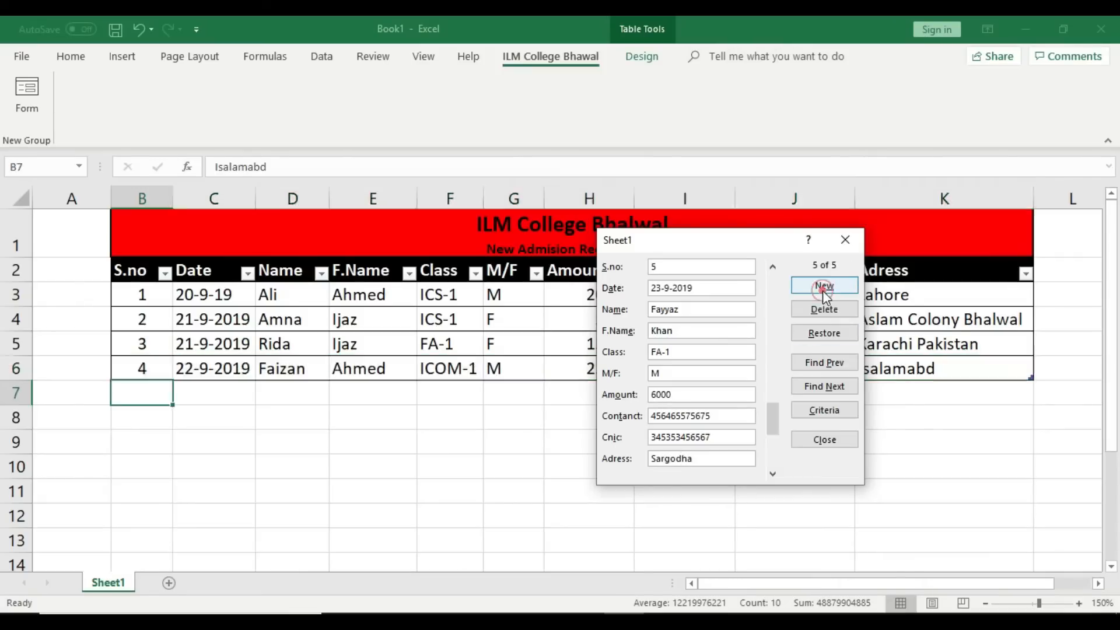
Step: Enter S.no 6, date 23-9-2019, student and father's names, and class FA-1
{"action": "left_click_drag", "start_coordinate": [750, 246], "coordinate": [379, 469]}
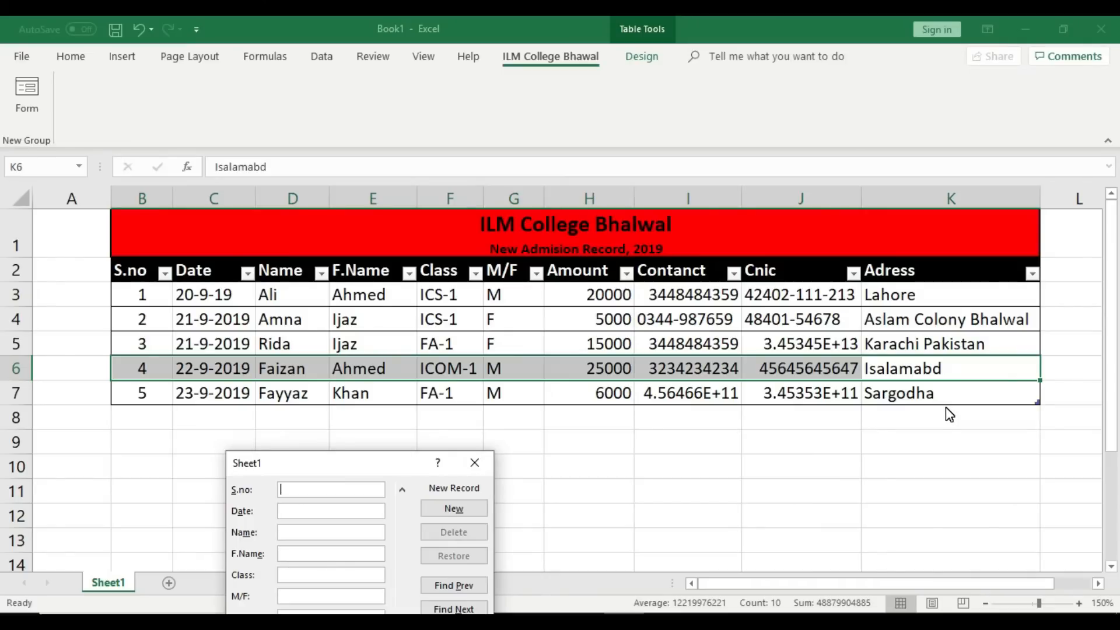
{"action": "left_click_drag", "start_coordinate": [369, 464], "coordinate": [726, 152]}
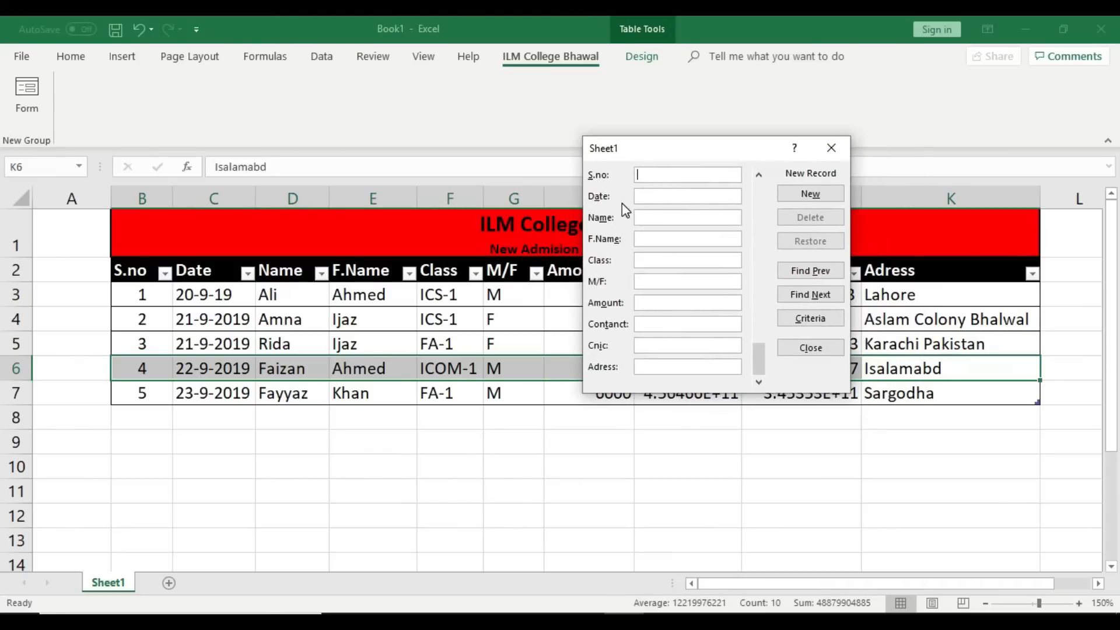
{"action": "left_click", "coordinate": [660, 174]}
{"action": "type", "text": "6"}
{"action": "left_click", "coordinate": [658, 199]}
{"action": "type", "text": "23-9-2019"}
{"action": "left_click", "coordinate": [653, 215]}
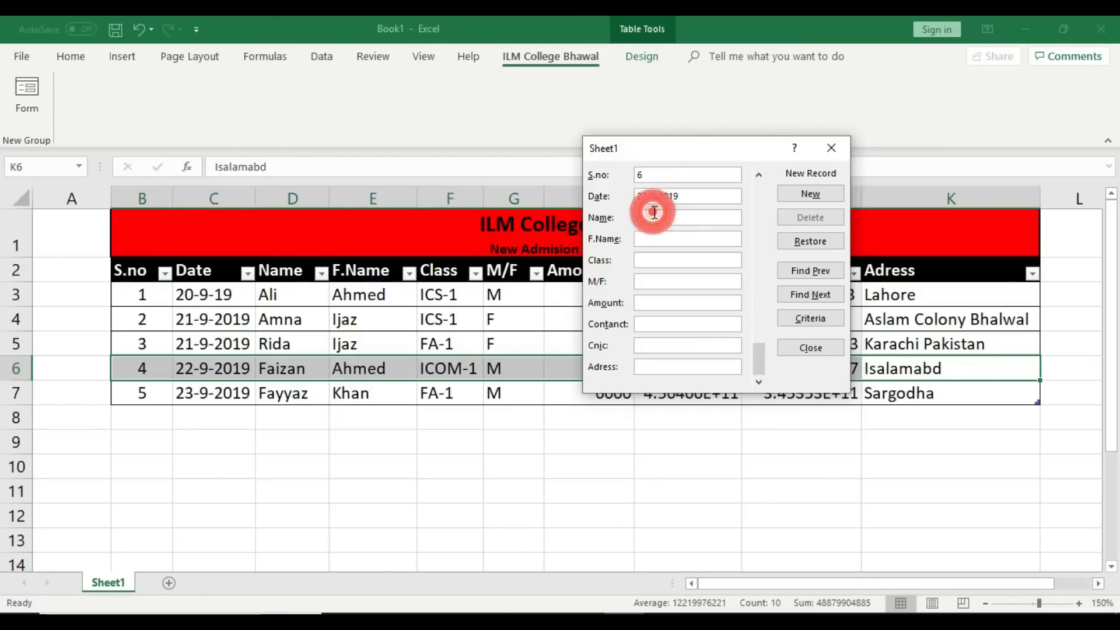
{"action": "type", "text": "Nida"}
{"action": "left_click", "coordinate": [656, 239]}
{"action": "type", "text": "Khan"}
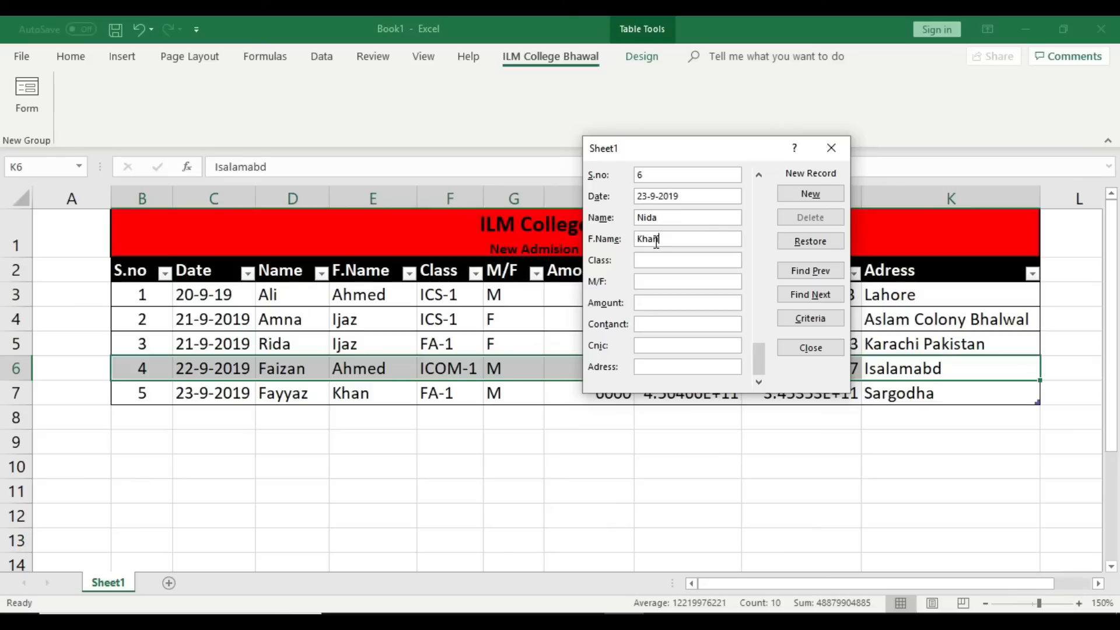
{"action": "left_click", "coordinate": [651, 258]}
{"action": "type", "text": "fa"}
{"action": "key", "text": "BackSpace"}
{"action": "key", "text": "BackSpace"}
{"action": "type", "text": "FA-1"}
Step: Add amount 50000, contact, CNIC and address Lahore, then save record 6 to row 8
{"action": "left_click", "coordinate": [643, 281]}
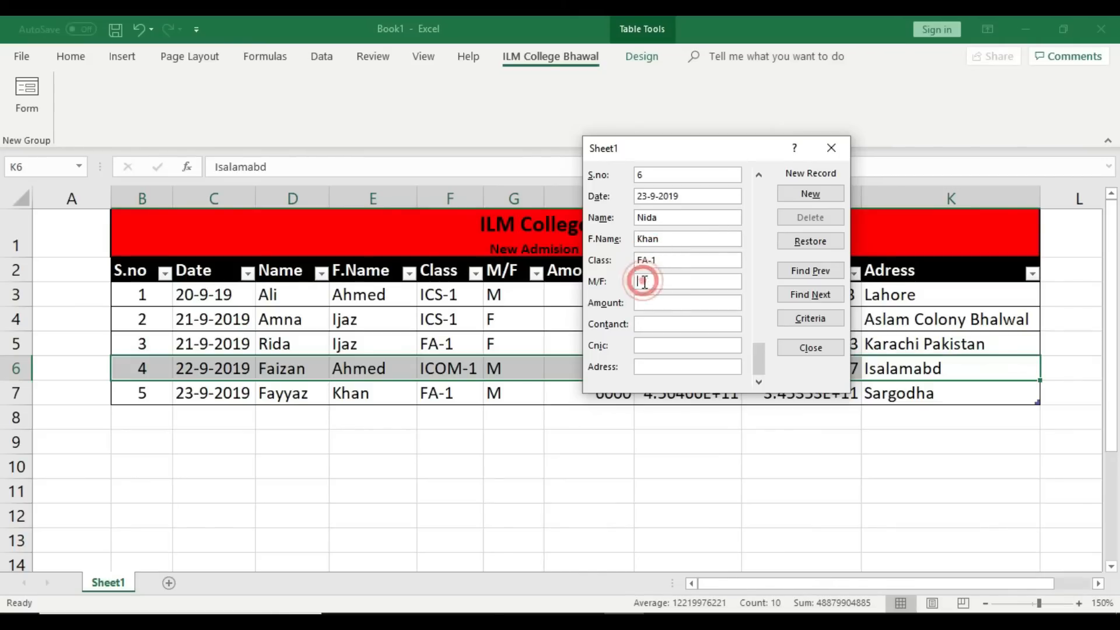
{"action": "left_click", "coordinate": [671, 304]}
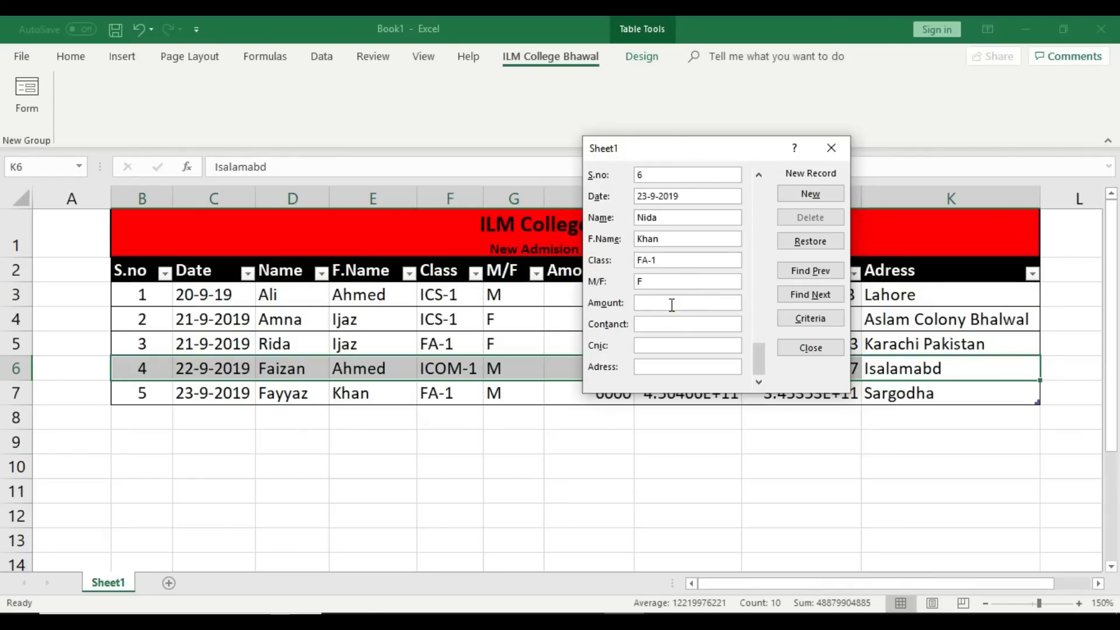
{"action": "type", "text": "50000"}
{"action": "left_click", "coordinate": [671, 324]}
{"action": "type", "text": "2453454646"}
{"action": "left_click", "coordinate": [670, 346]}
{"action": "type", "text": "5757787876"}
{"action": "left_click", "coordinate": [668, 367]}
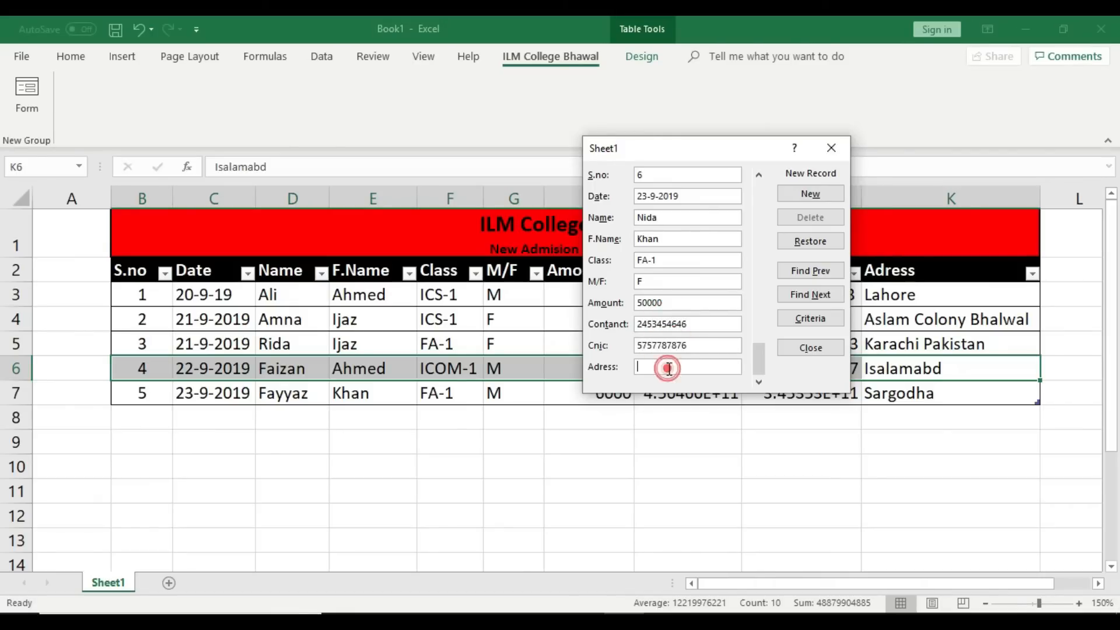
{"action": "type", "text": "Lahore"}
{"action": "left_click", "coordinate": [813, 194]}
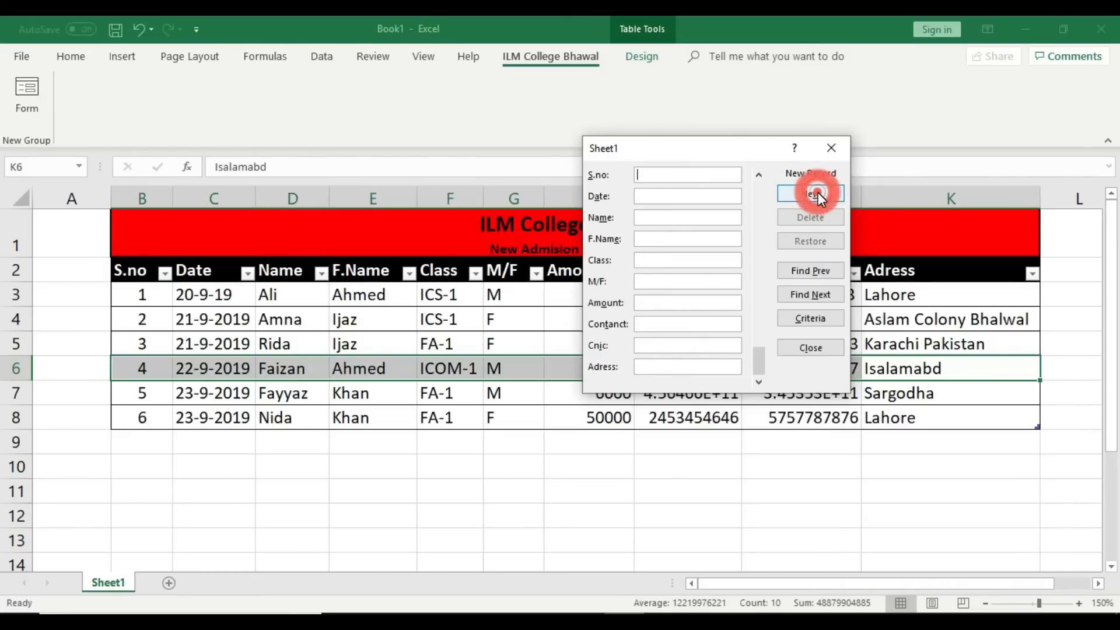
{"action": "left_click_drag", "start_coordinate": [679, 151], "coordinate": [511, 108]}
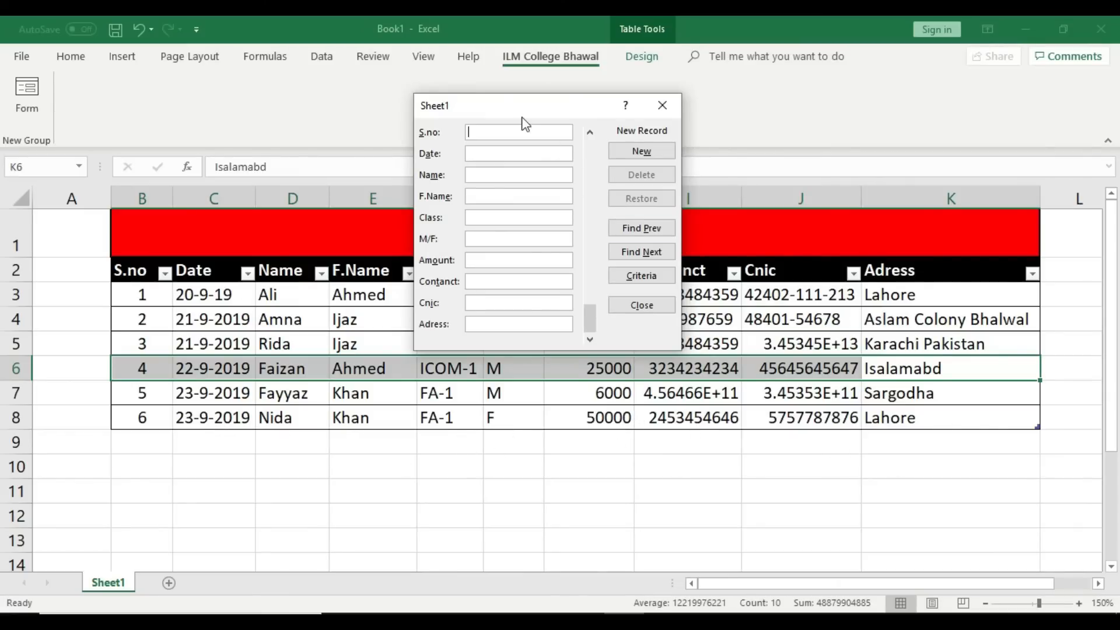
{"action": "left_click_drag", "start_coordinate": [520, 110], "coordinate": [470, 99]}
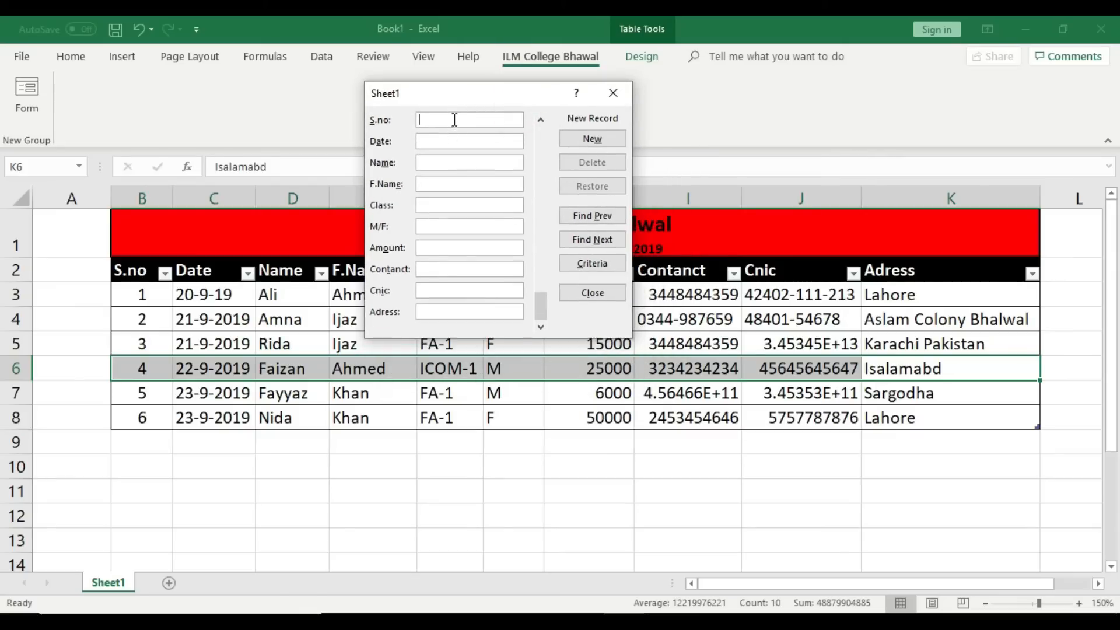
{"action": "type", "text": "9"}
{"action": "left_click", "coordinate": [454, 141]}
{"action": "left_click", "coordinate": [445, 118]}
{"action": "key", "text": "BackSpace"}
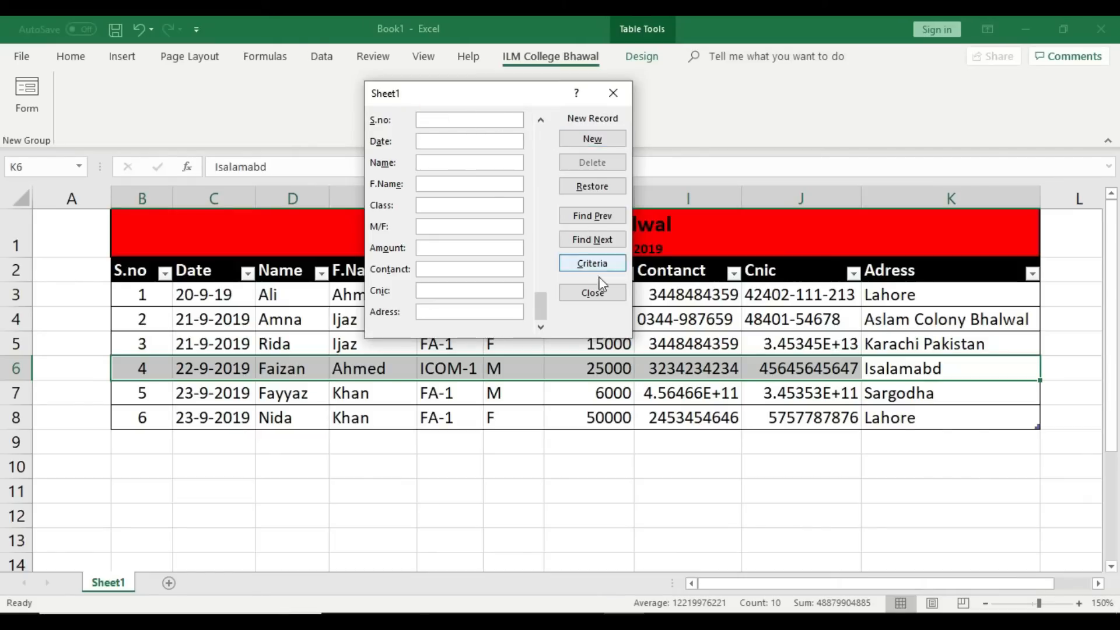
{"action": "left_click", "coordinate": [601, 217]}
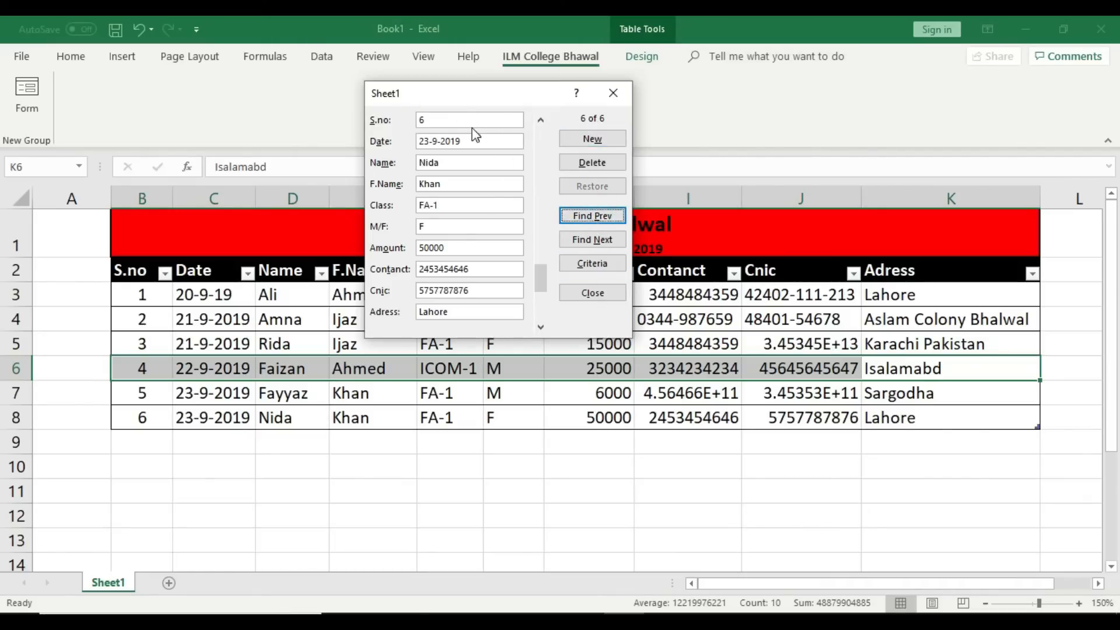
{"action": "left_click", "coordinate": [583, 140]}
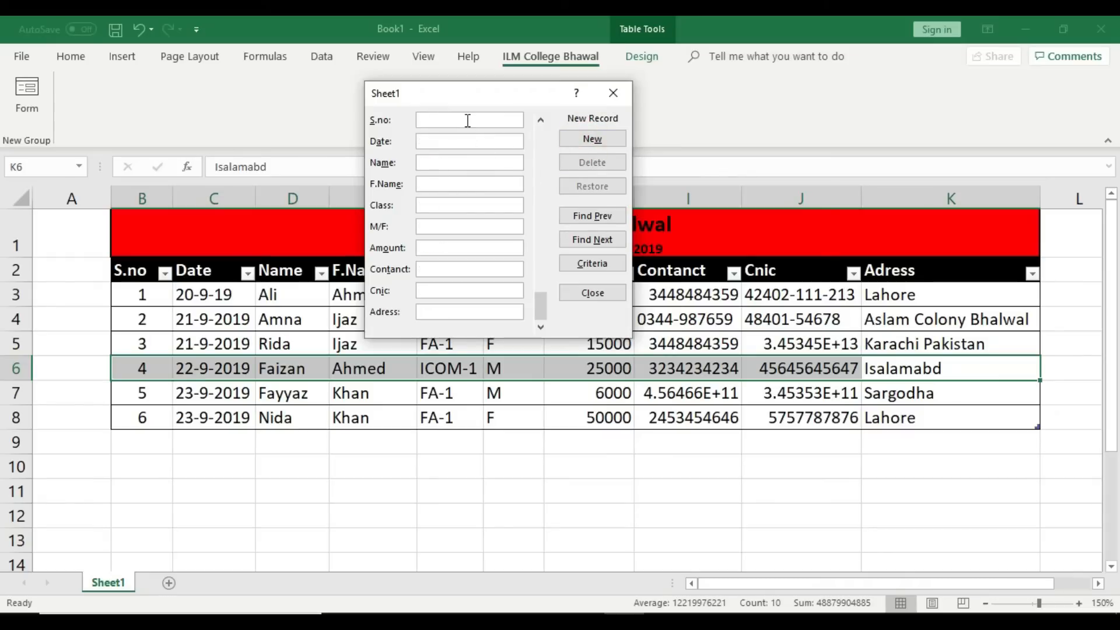
Step: Enter S.no 7, date 24-9-2019, student and father's names, and class ICOM-1
{"action": "type", "text": "7"}
{"action": "left_click", "coordinate": [458, 139]}
{"action": "type", "text": "24-"}
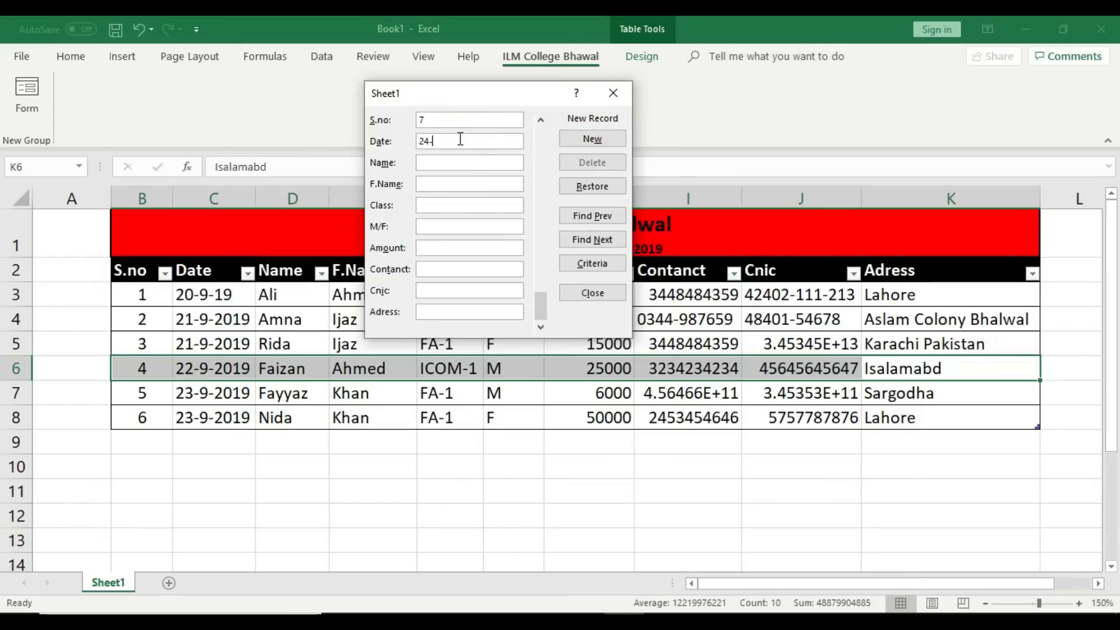
{"action": "type", "text": "9-2019"}
{"action": "left_click", "coordinate": [430, 162]}
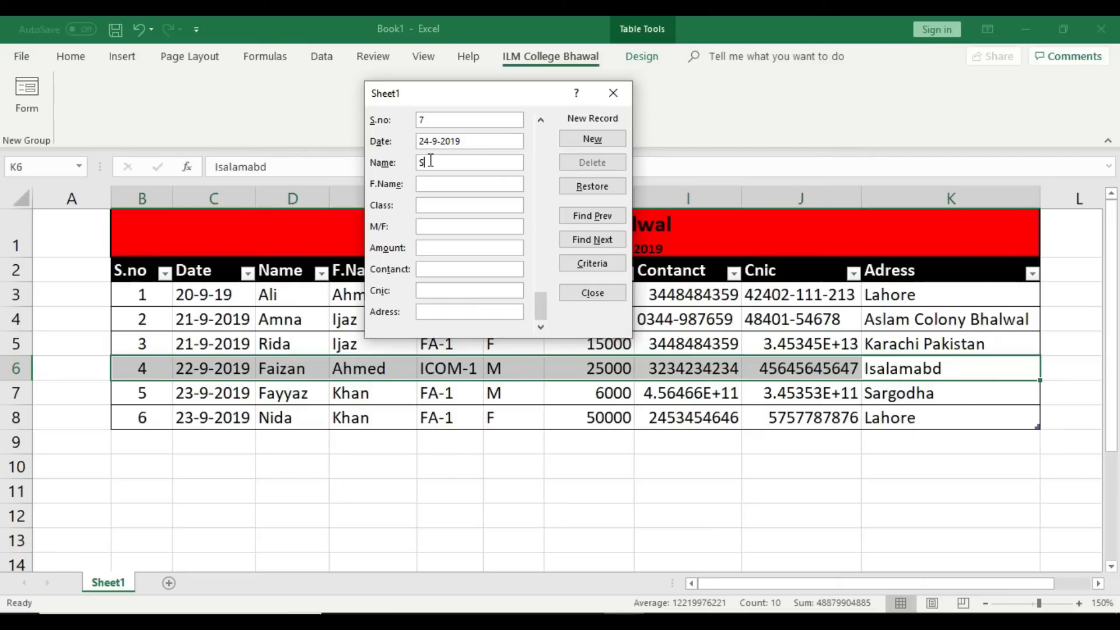
{"action": "type", "text": "Samra"}
{"action": "left_click", "coordinate": [431, 184]}
{"action": "type", "text": "Khan"}
{"action": "left_click", "coordinate": [439, 205]}
{"action": "type", "text": "ICOM-1"}
Step: Add contact, CNIC and address Bhalwal, Sargodha, save record 7, and review it
{"action": "left_click", "coordinate": [438, 223]}
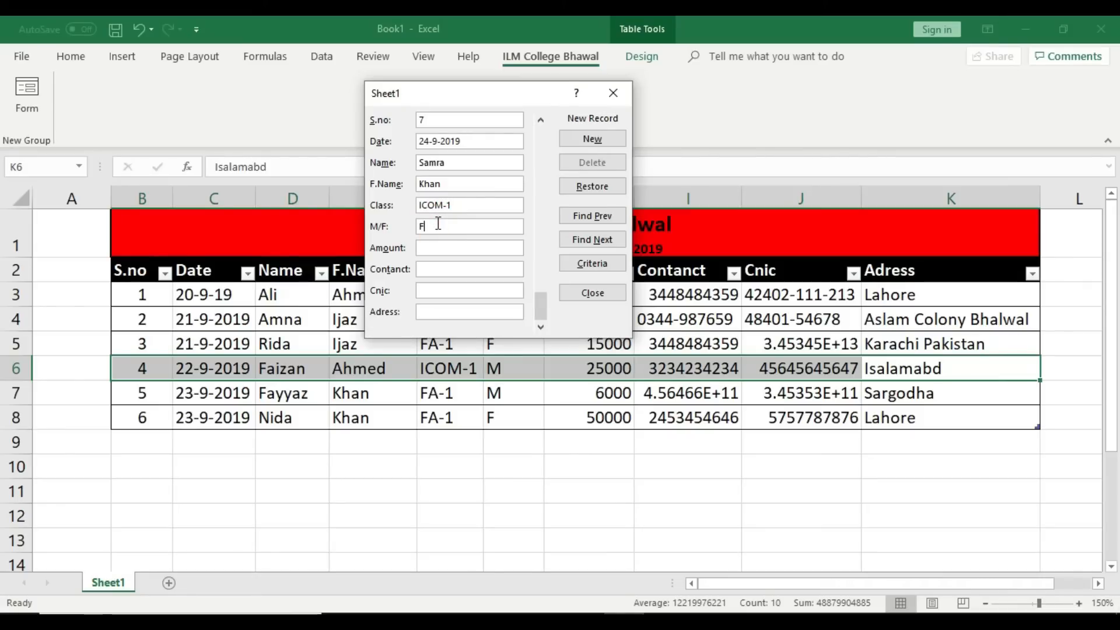
{"action": "left_click", "coordinate": [442, 245]}
{"action": "left_click", "coordinate": [444, 269]}
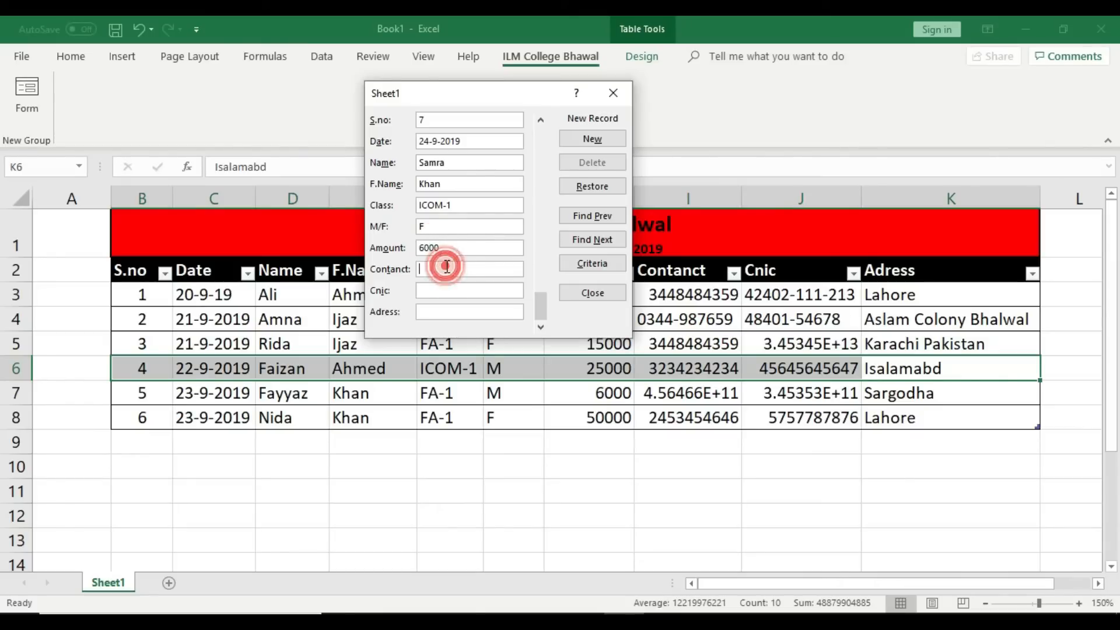
{"action": "type", "text": "64565567"}
{"action": "left_click", "coordinate": [446, 290]}
{"action": "type", "text": "346465756768"}
{"action": "left_click", "coordinate": [446, 312]}
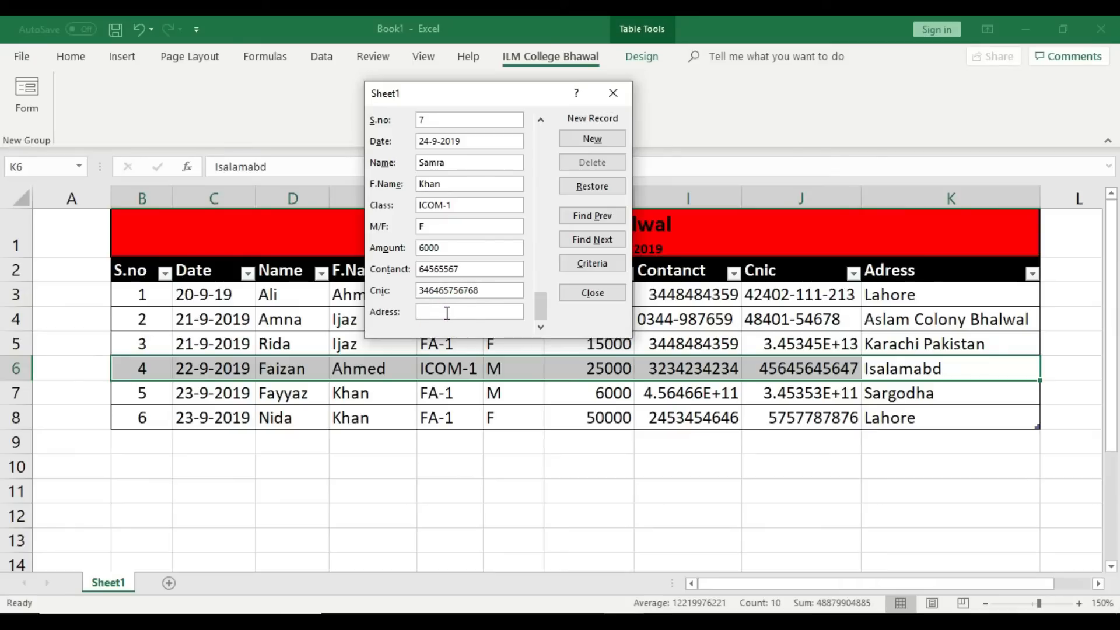
{"action": "type", "text": "Bhalwal, Sargodha"}
{"action": "left_click", "coordinate": [587, 140]}
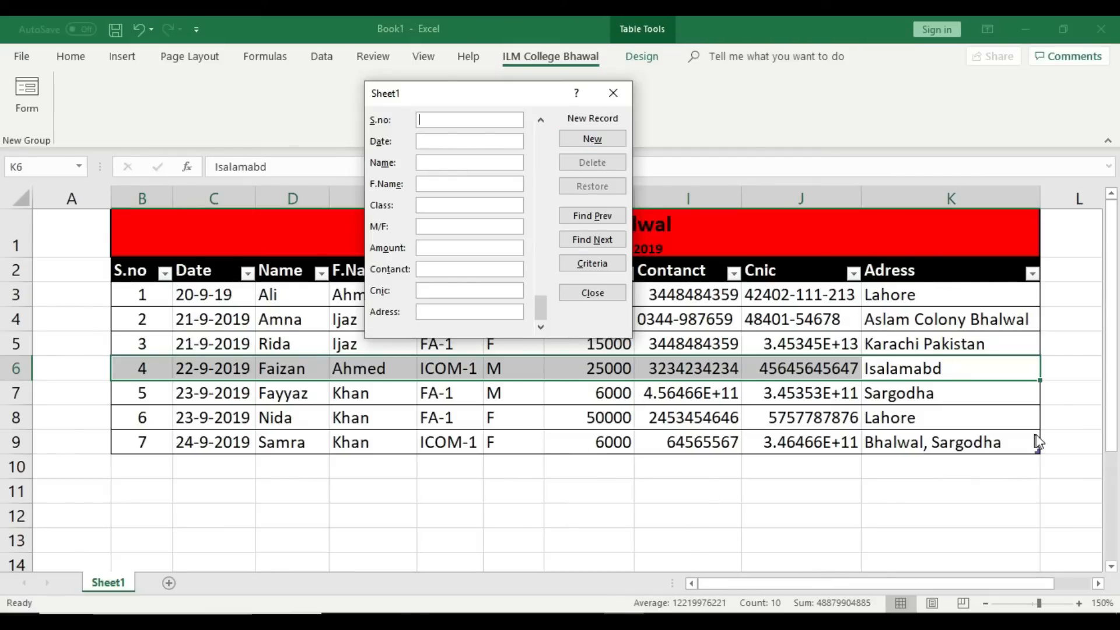
{"action": "left_click", "coordinate": [604, 216]}
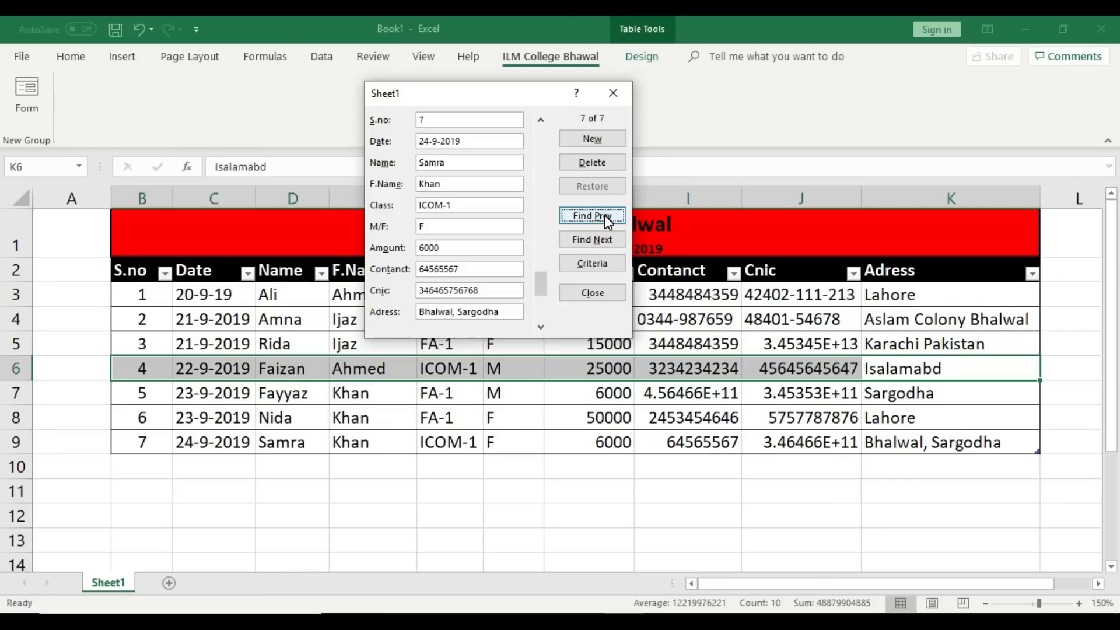
Step: Check every field of record 7 in the data form, from serial number to CNIC, then close the form
{"action": "left_click_drag", "start_coordinate": [432, 94], "coordinate": [428, 194]}
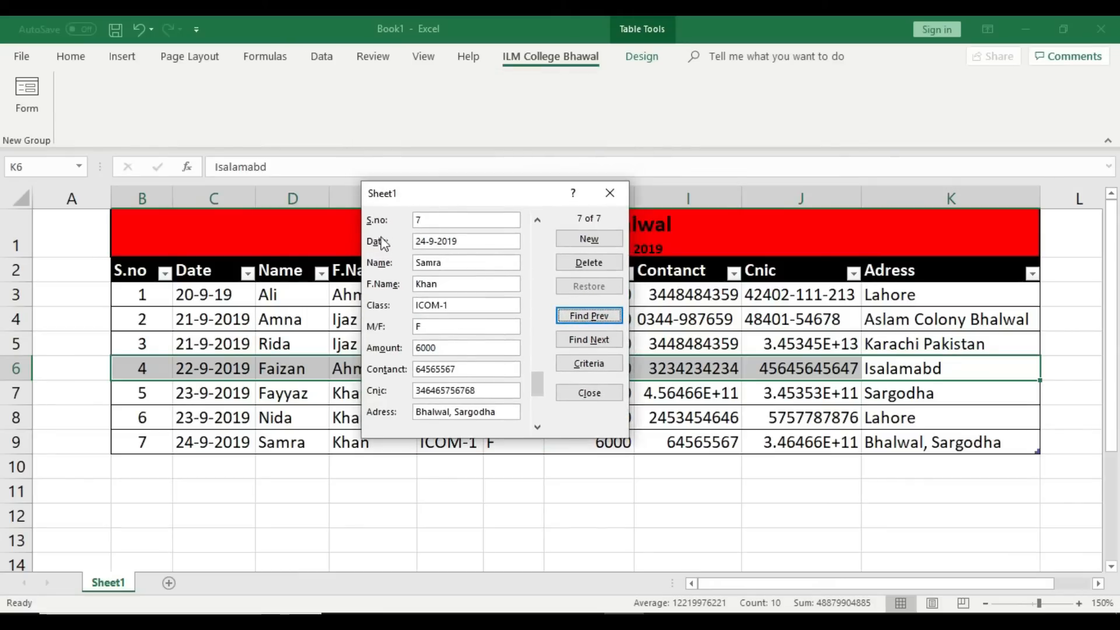
{"action": "left_click", "coordinate": [429, 220]}
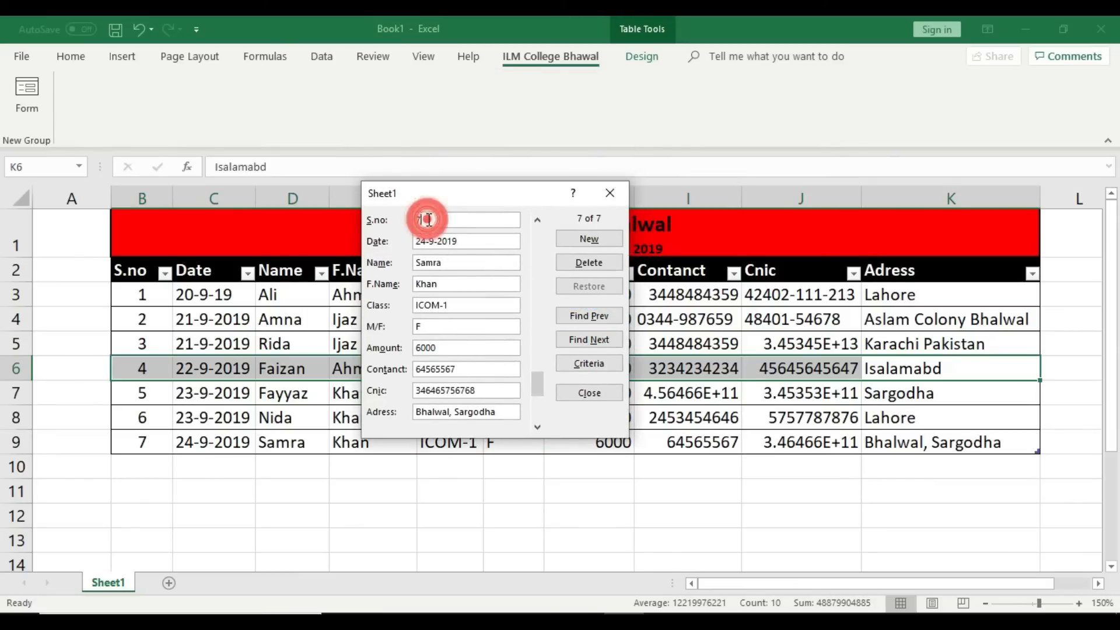
{"action": "left_click", "coordinate": [496, 241]}
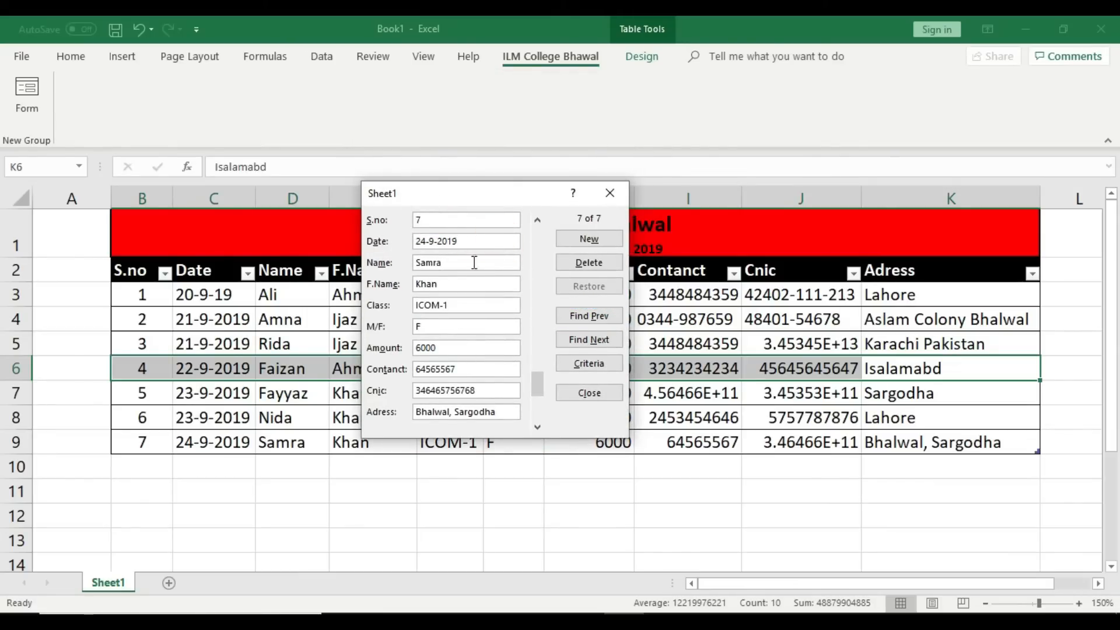
{"action": "left_click", "coordinate": [448, 264]}
{"action": "left_click", "coordinate": [444, 284]}
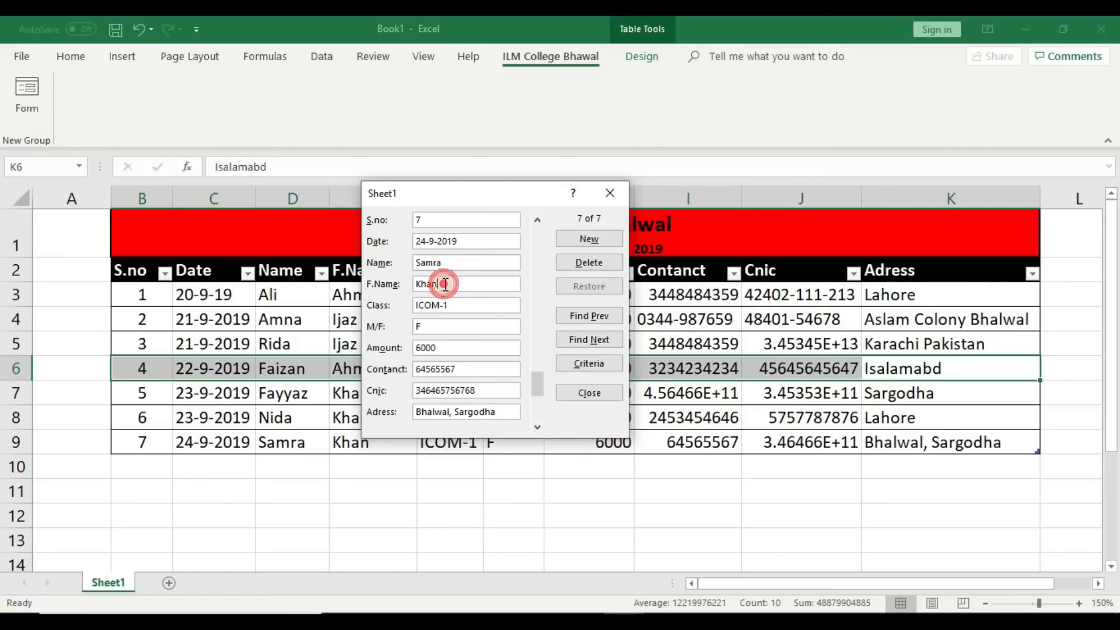
{"action": "left_click", "coordinate": [472, 305]}
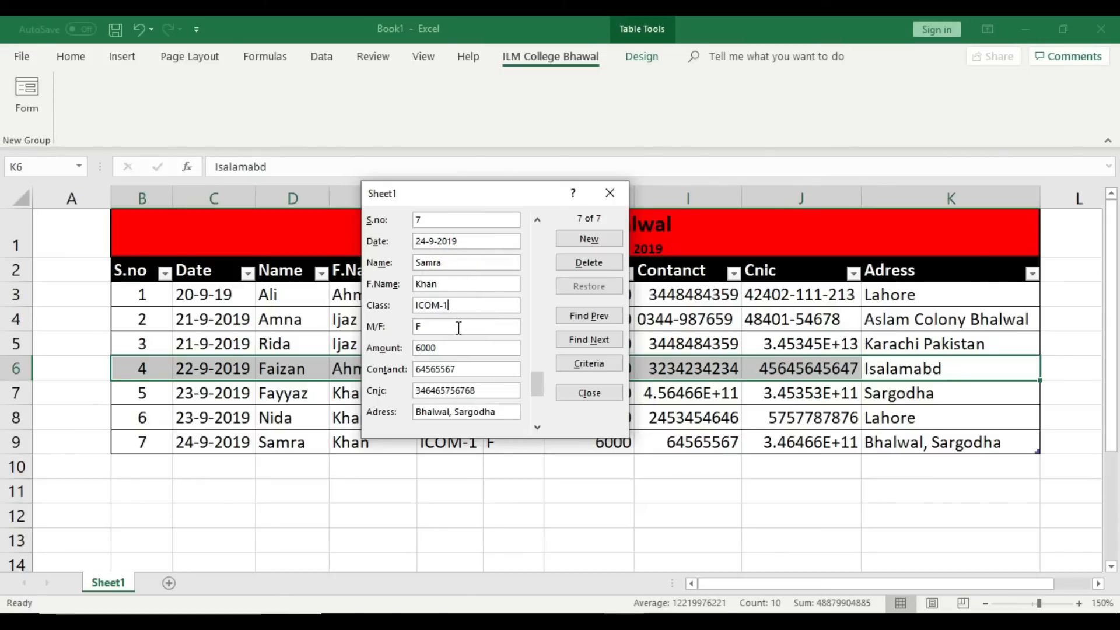
{"action": "left_click", "coordinate": [459, 326]}
{"action": "left_click", "coordinate": [450, 345]}
{"action": "left_click", "coordinate": [492, 368]}
{"action": "left_click", "coordinate": [492, 385]}
{"action": "left_click", "coordinate": [604, 393]}
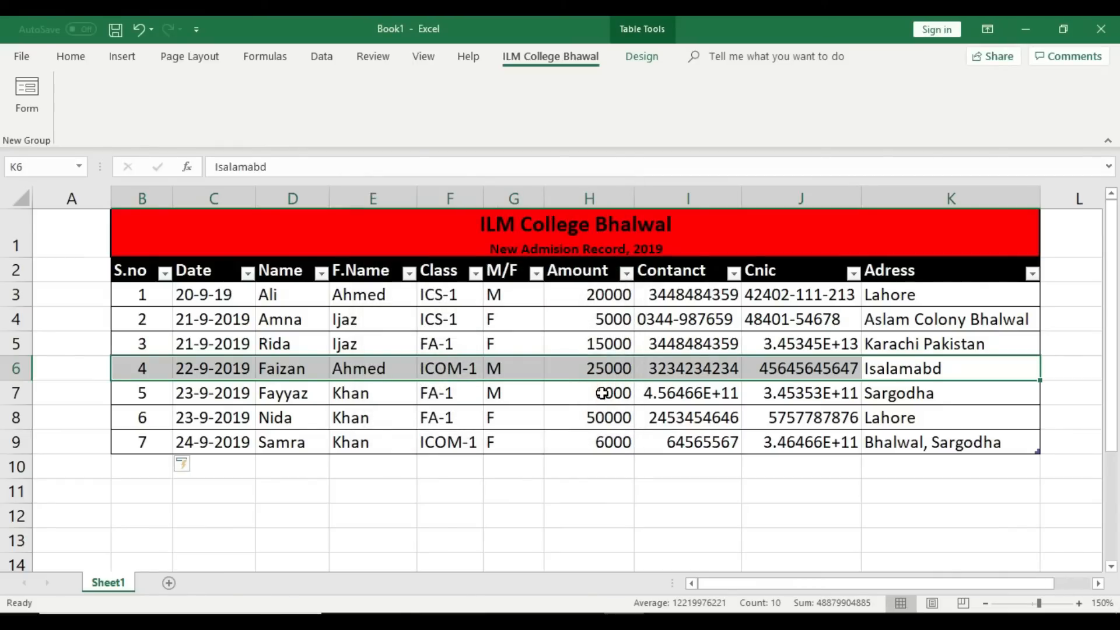
Step: Correct the first record's date in cell C3 to 20-9-2019
{"action": "left_click", "coordinate": [621, 497]}
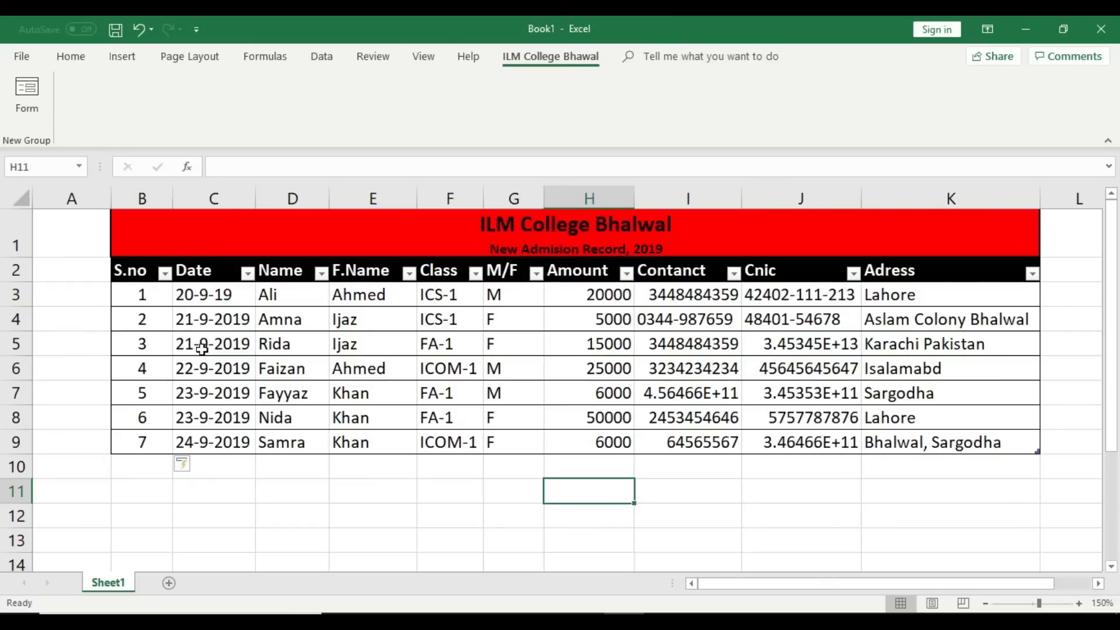
{"action": "scroll", "coordinate": [212, 347], "scroll_direction": "down", "scroll_amount": 3}
{"action": "scroll", "coordinate": [175, 338], "scroll_direction": "up", "scroll_amount": 2}
{"action": "scroll", "coordinate": [157, 327], "scroll_direction": "up", "scroll_amount": 1}
{"action": "left_click", "coordinate": [201, 296]}
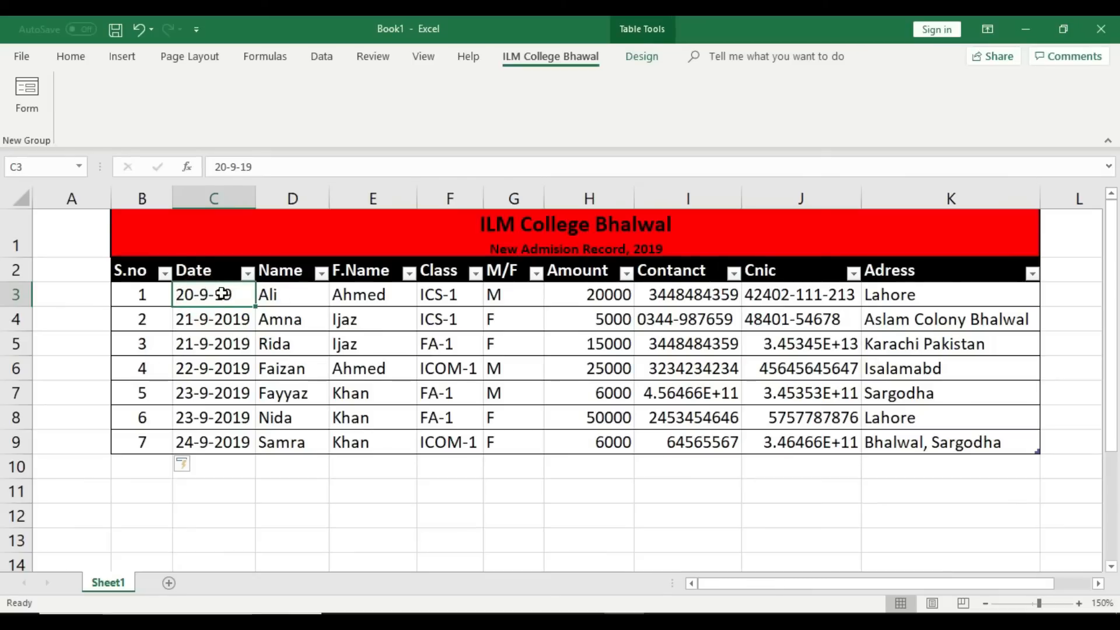
{"action": "double_click", "coordinate": [217, 294]}
{"action": "type", "text": "2019"}
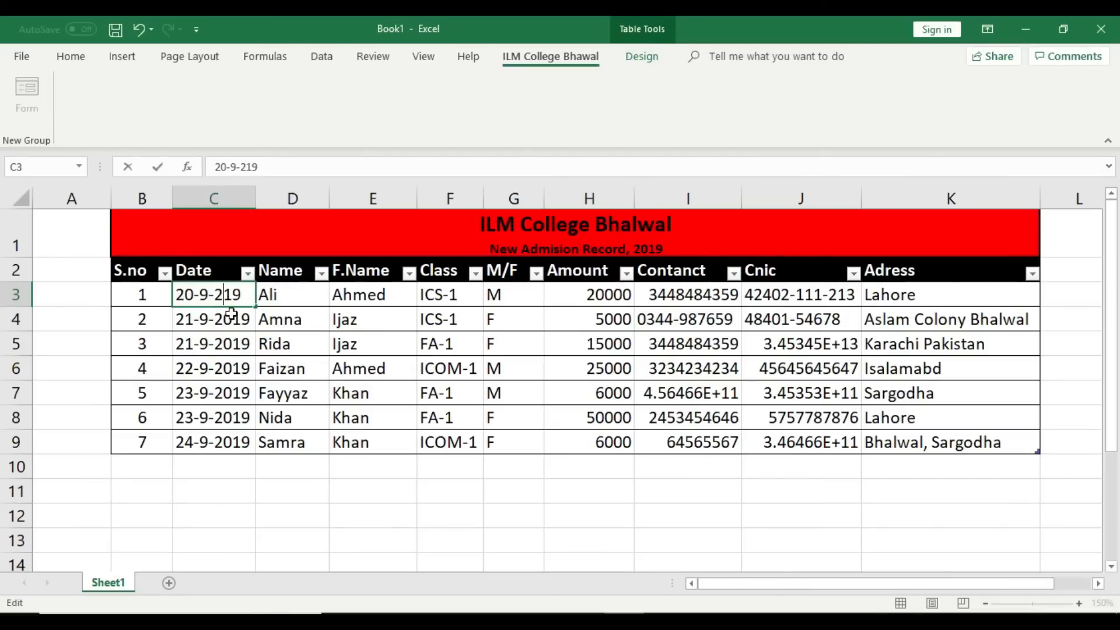
{"action": "left_click", "coordinate": [338, 493]}
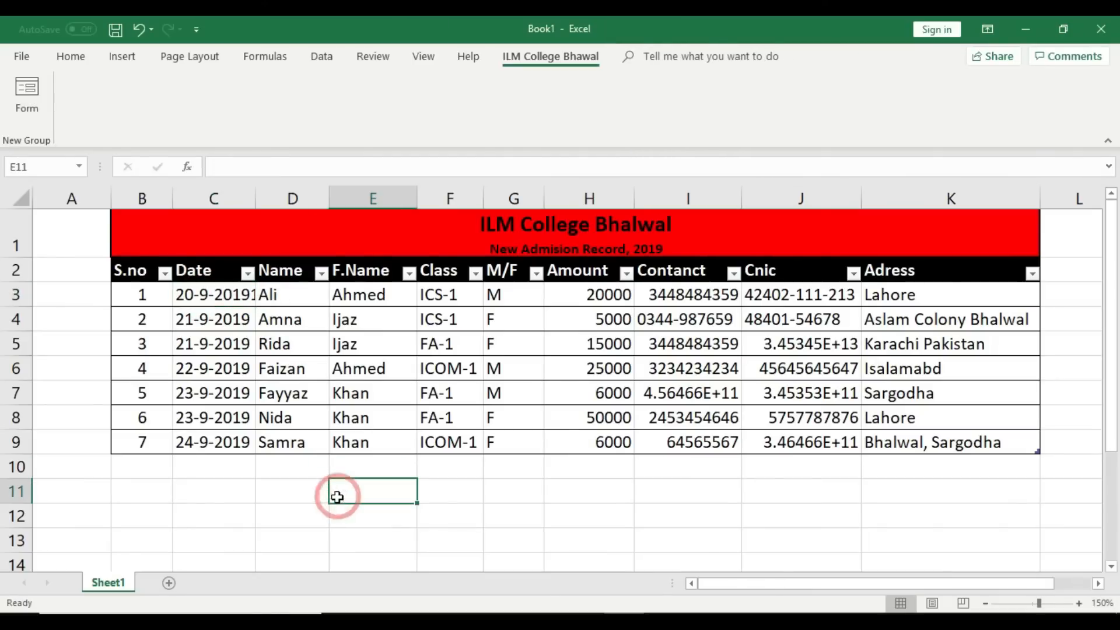
{"action": "left_click", "coordinate": [245, 292]}
{"action": "double_click", "coordinate": [245, 292]}
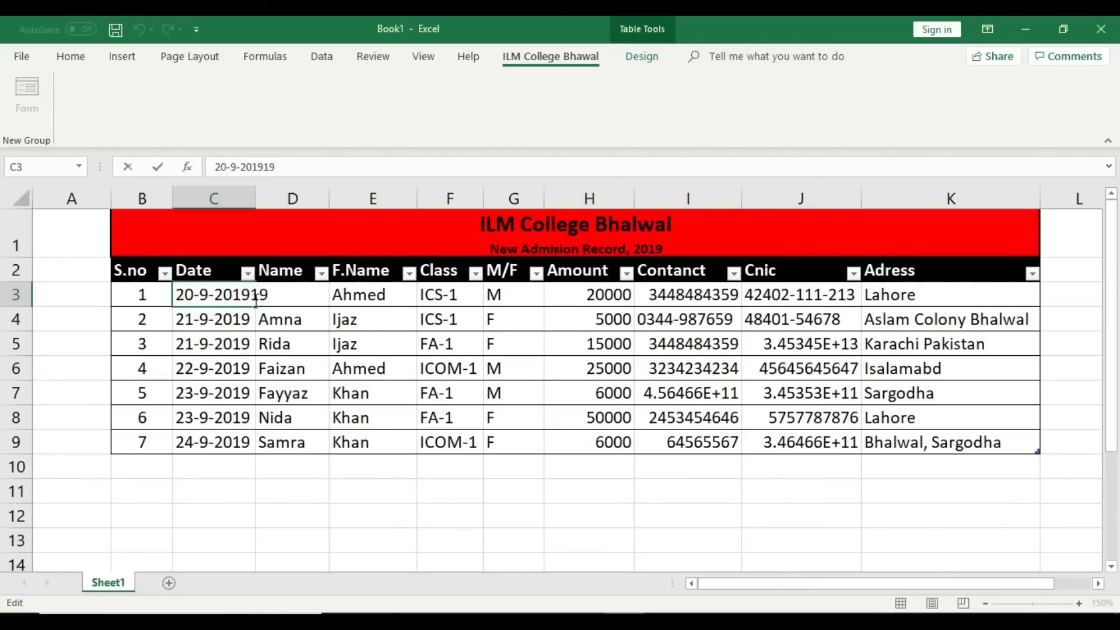
{"action": "left_click", "coordinate": [268, 308]}
{"action": "key", "text": "BackSpace"}
{"action": "key", "text": "BackSpace"}
{"action": "left_click", "coordinate": [369, 512]}
{"action": "left_click", "coordinate": [198, 296]}
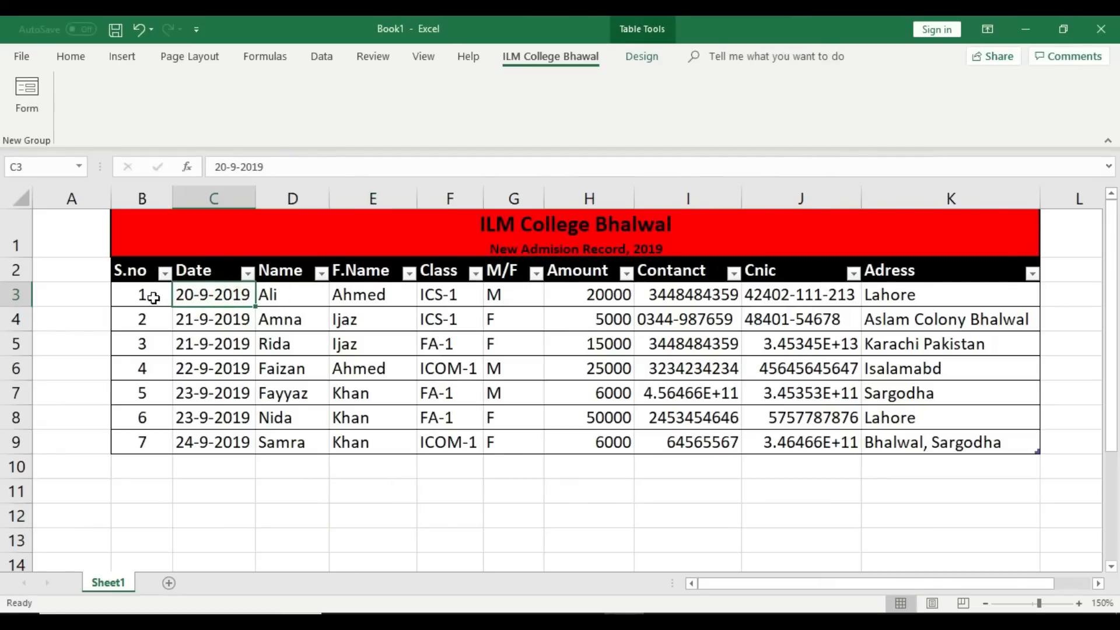
Step: Review row 3's name, father's name, class, gender, amount, contact, CNIC and address
{"action": "left_click", "coordinate": [279, 295]}
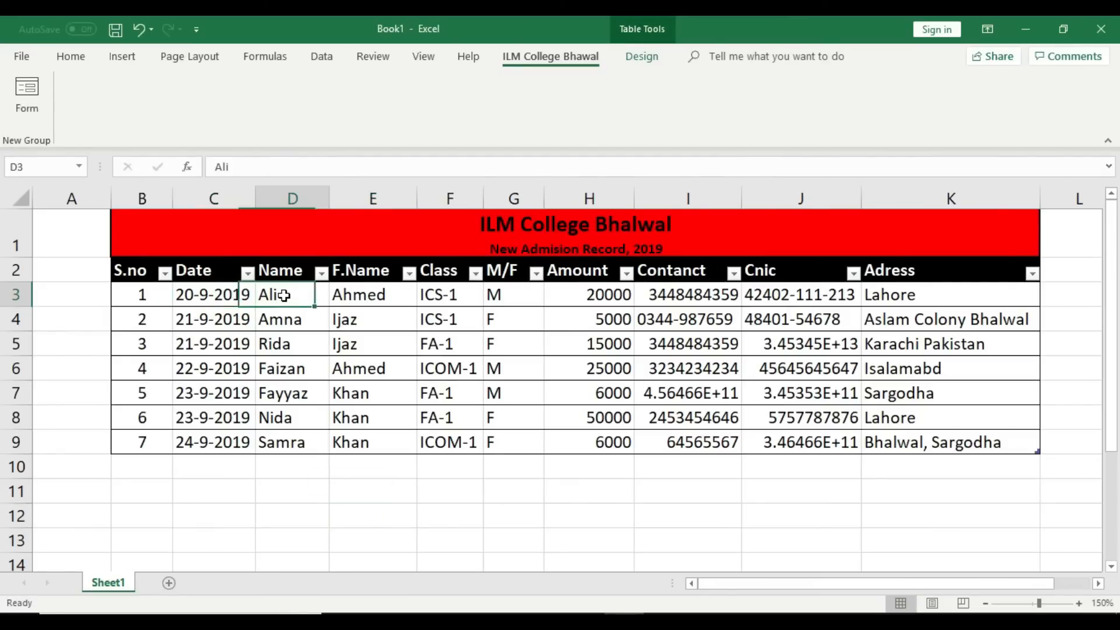
{"action": "left_click", "coordinate": [350, 295]}
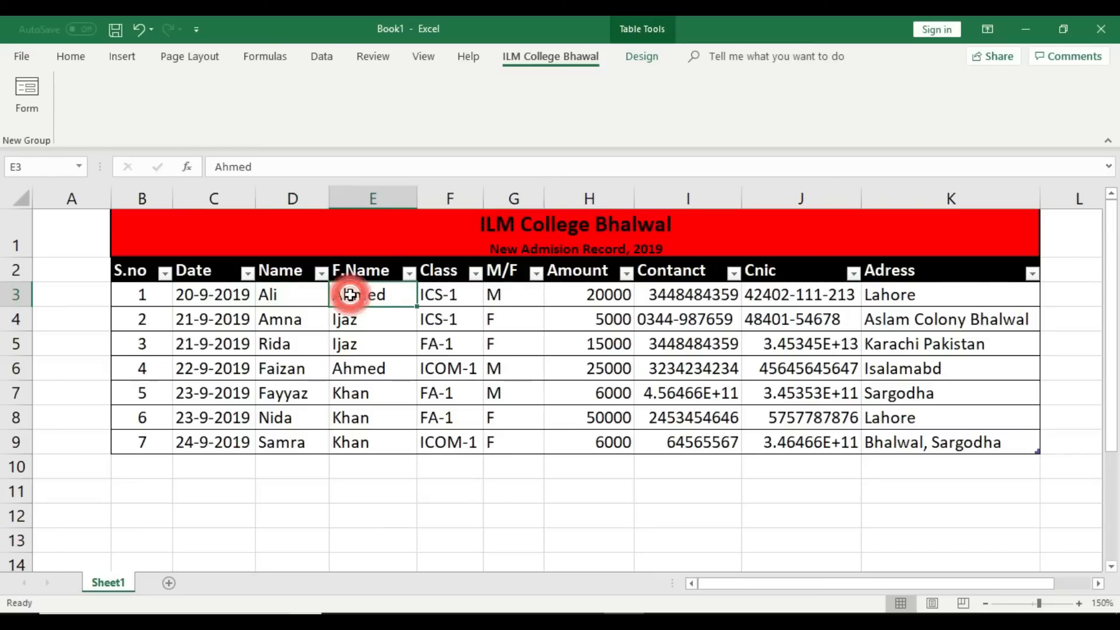
{"action": "left_click", "coordinate": [455, 293]}
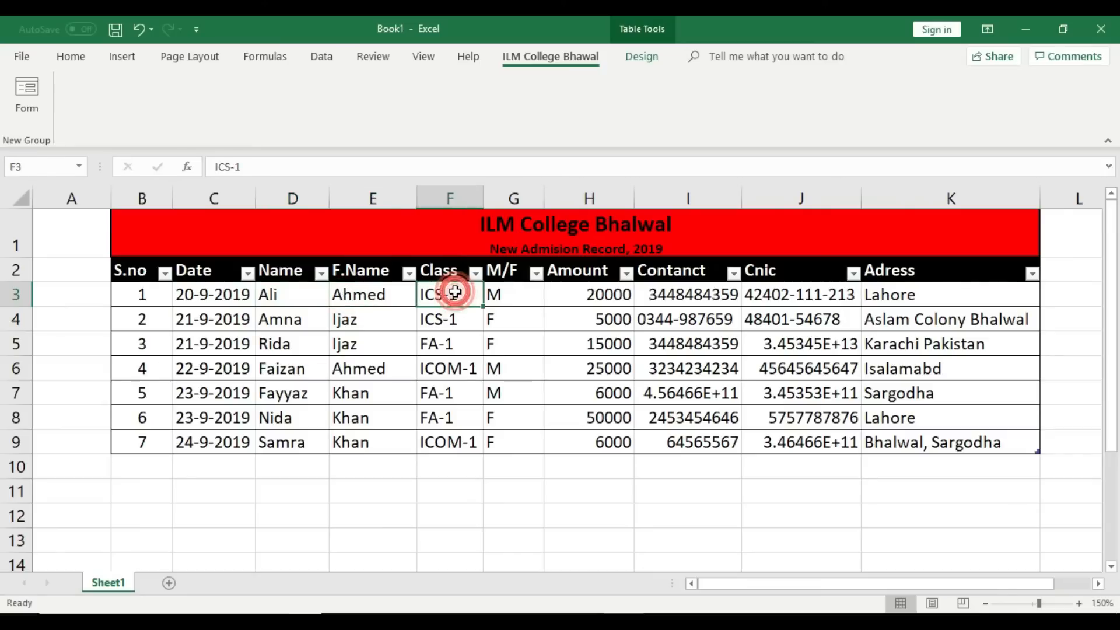
{"action": "left_click", "coordinate": [522, 293]}
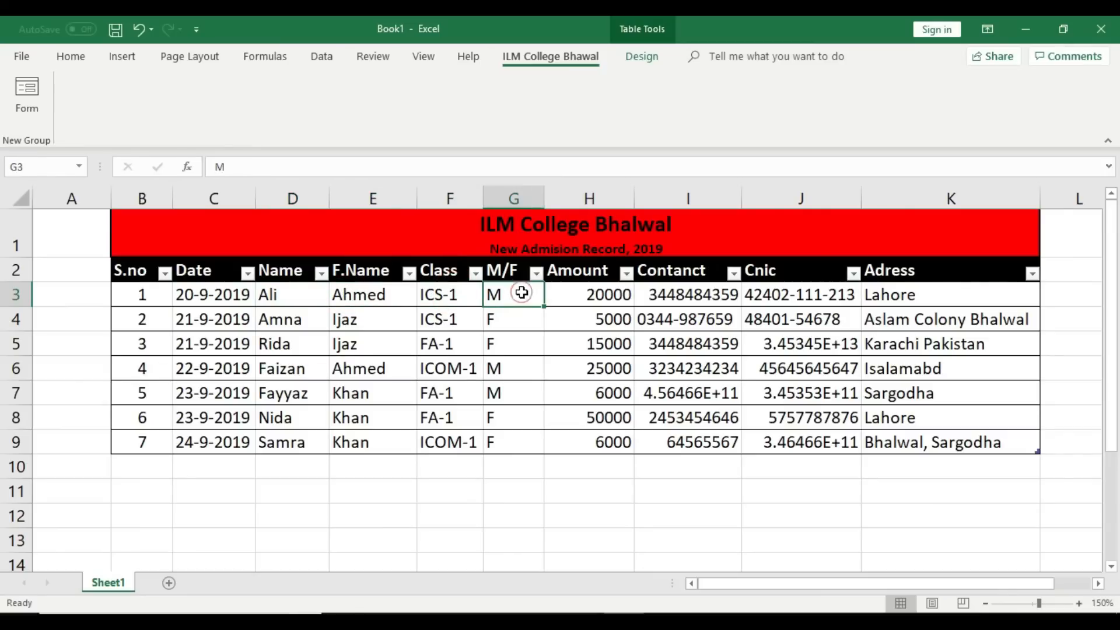
{"action": "left_click", "coordinate": [621, 296]}
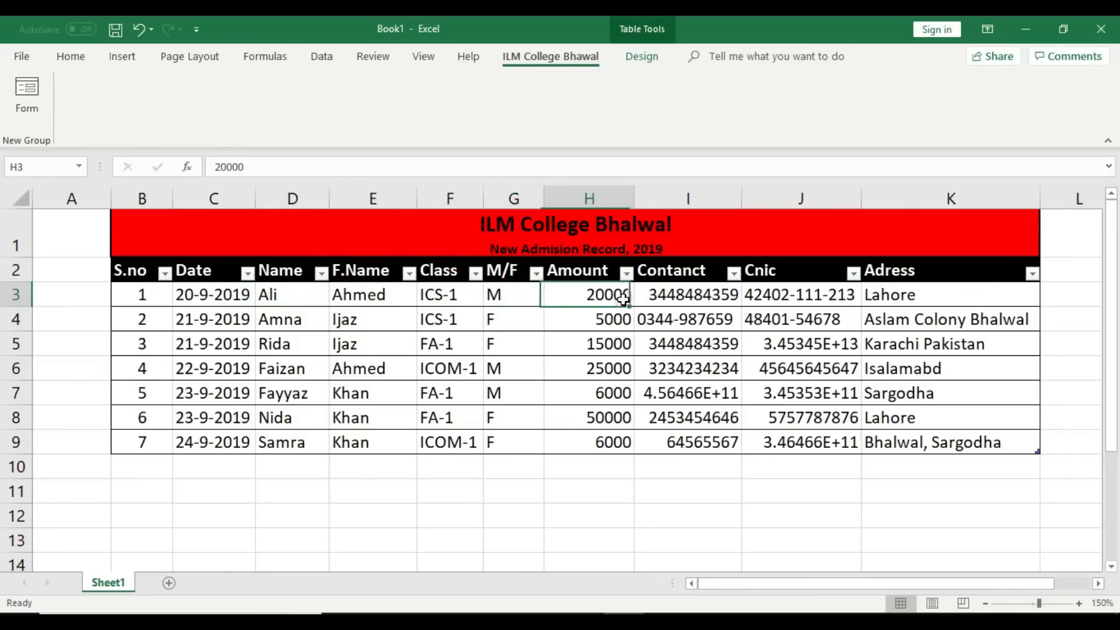
{"action": "left_click", "coordinate": [702, 295]}
{"action": "left_click", "coordinate": [775, 294]}
{"action": "left_click", "coordinate": [899, 295]}
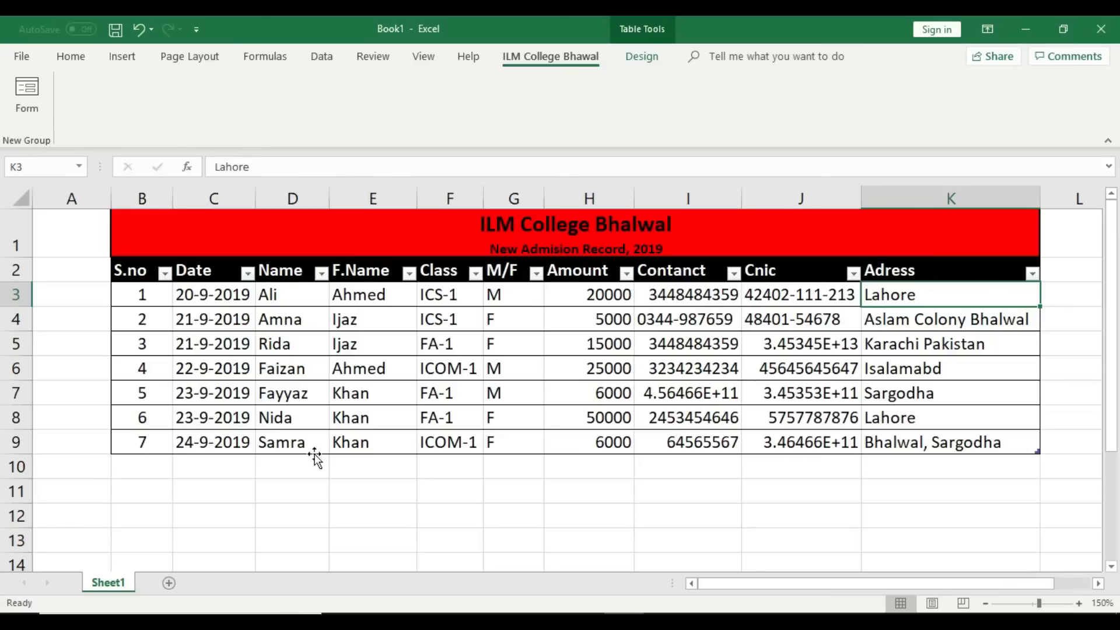
Step: Filter the Date column to show only the 21-9-2019 records
{"action": "left_click", "coordinate": [248, 273]}
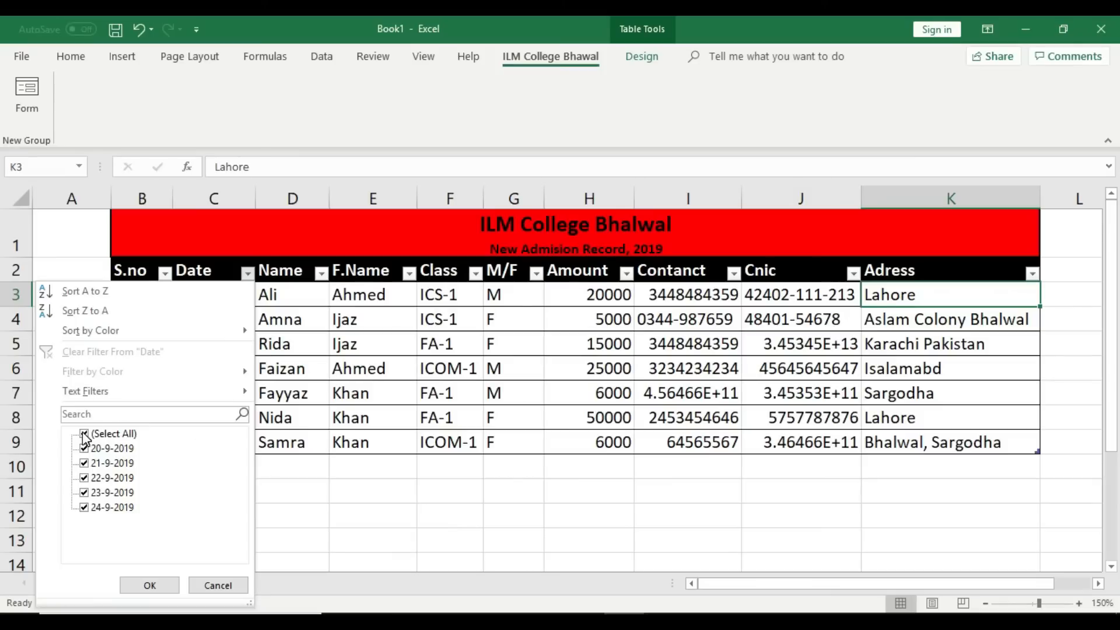
{"action": "left_click", "coordinate": [84, 434]}
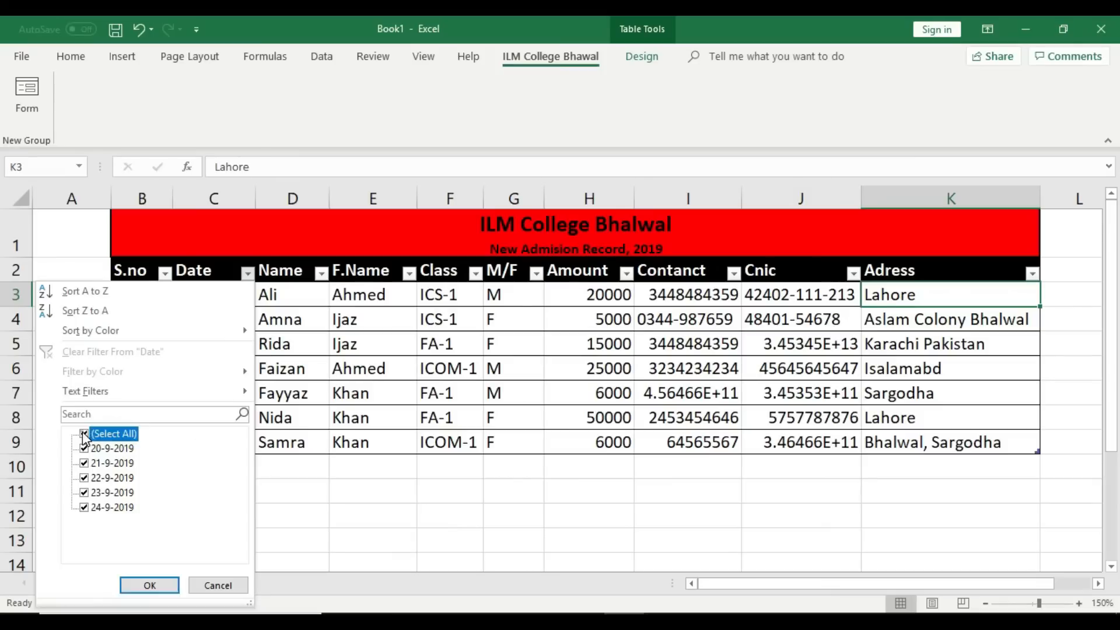
{"action": "left_click", "coordinate": [85, 464]}
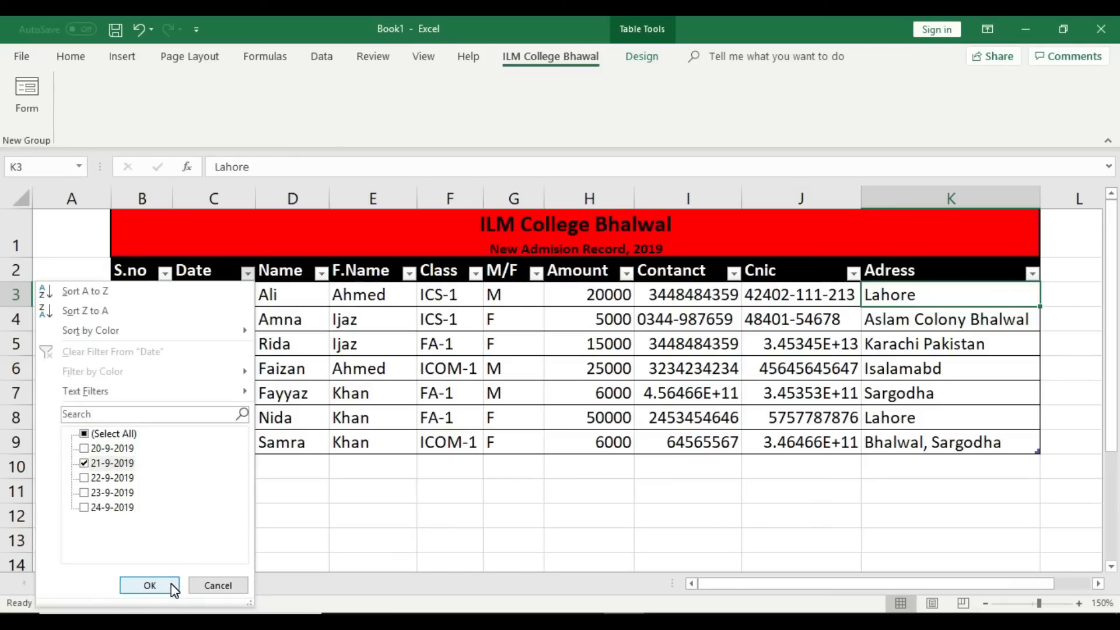
{"action": "left_click", "coordinate": [149, 586]}
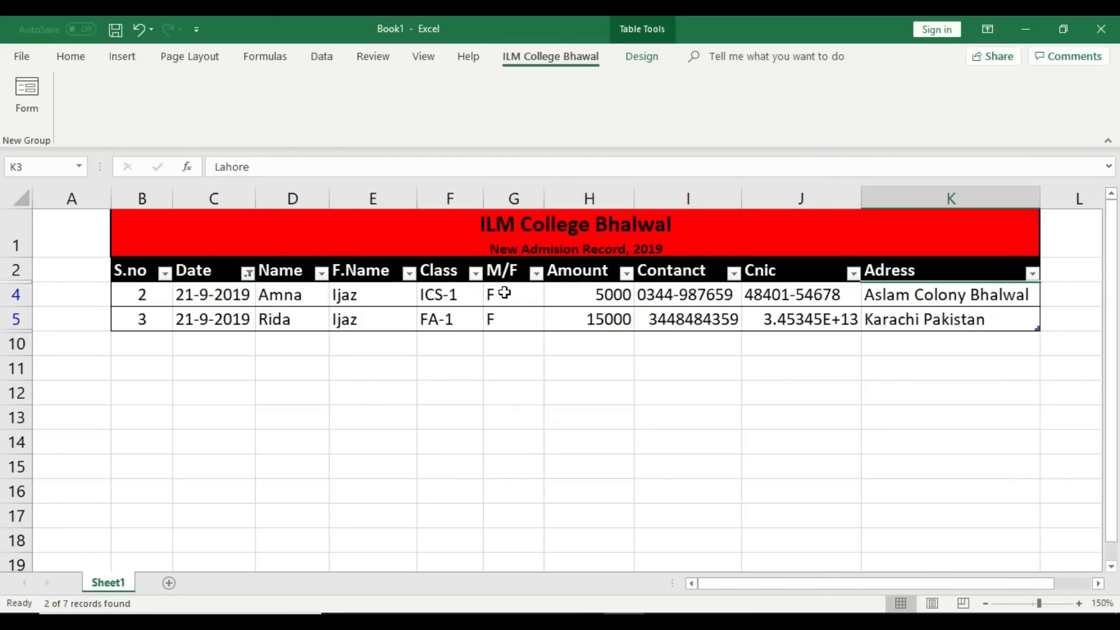
Step: Inspect the first filtered record's amount, contact number, CNIC and address
{"action": "left_click", "coordinate": [618, 296]}
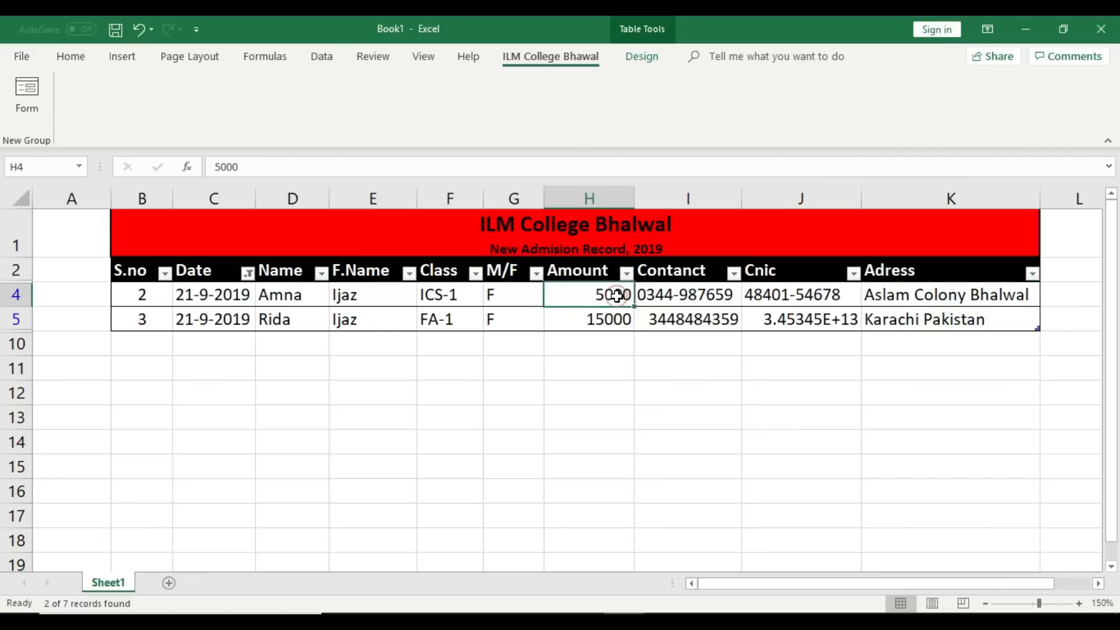
{"action": "left_click", "coordinate": [689, 295]}
{"action": "left_click", "coordinate": [795, 293]}
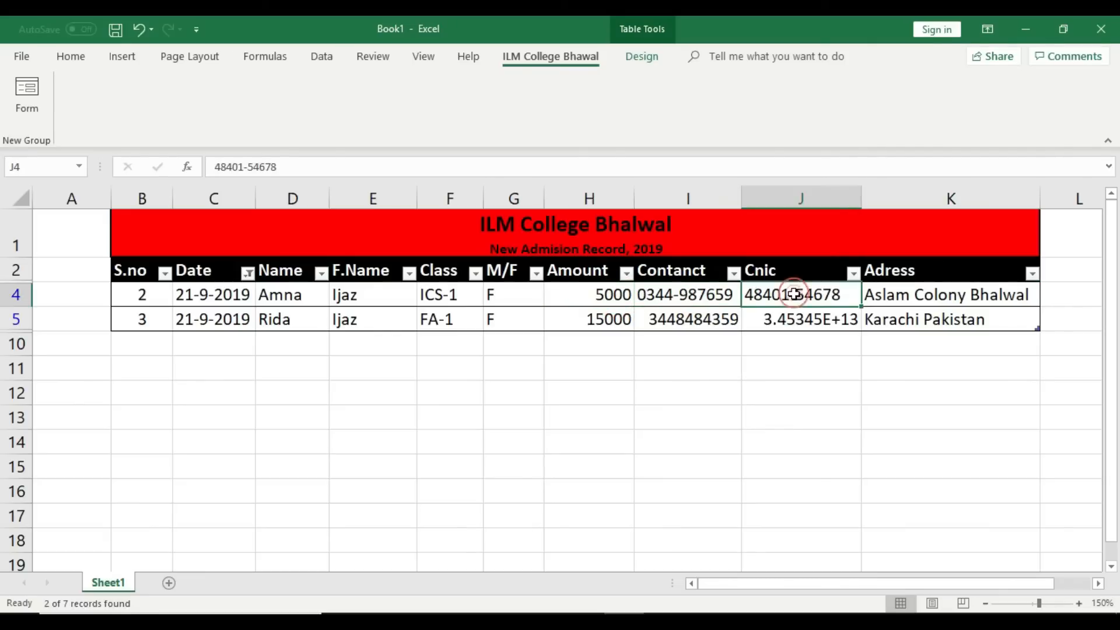
{"action": "left_click", "coordinate": [914, 296]}
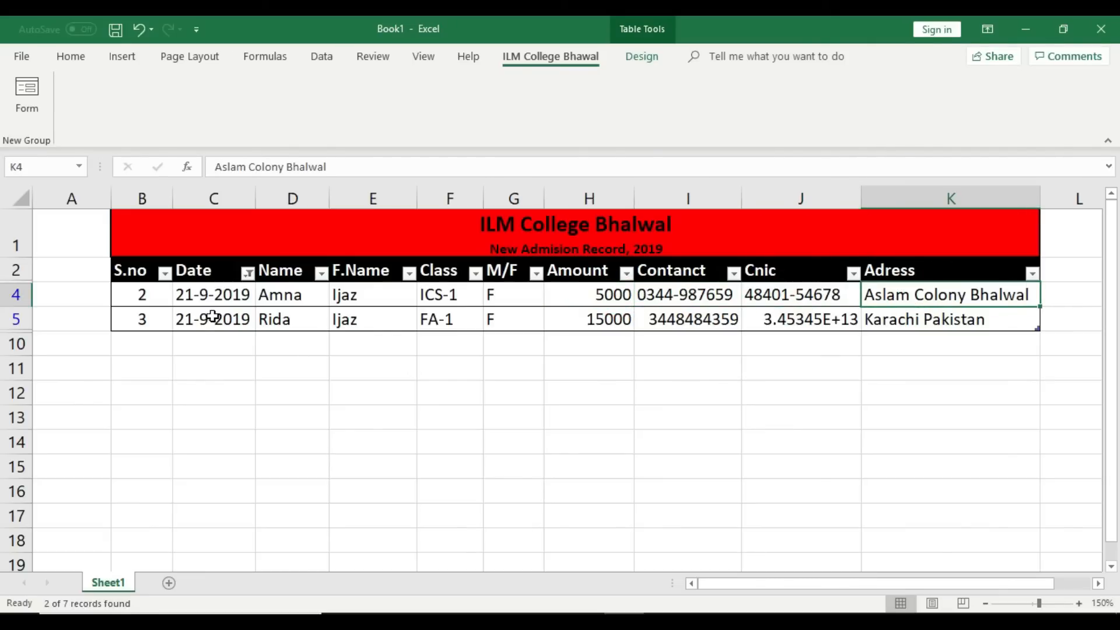
Step: Inspect every field of the second filtered record, from name to address
{"action": "left_click", "coordinate": [306, 322]}
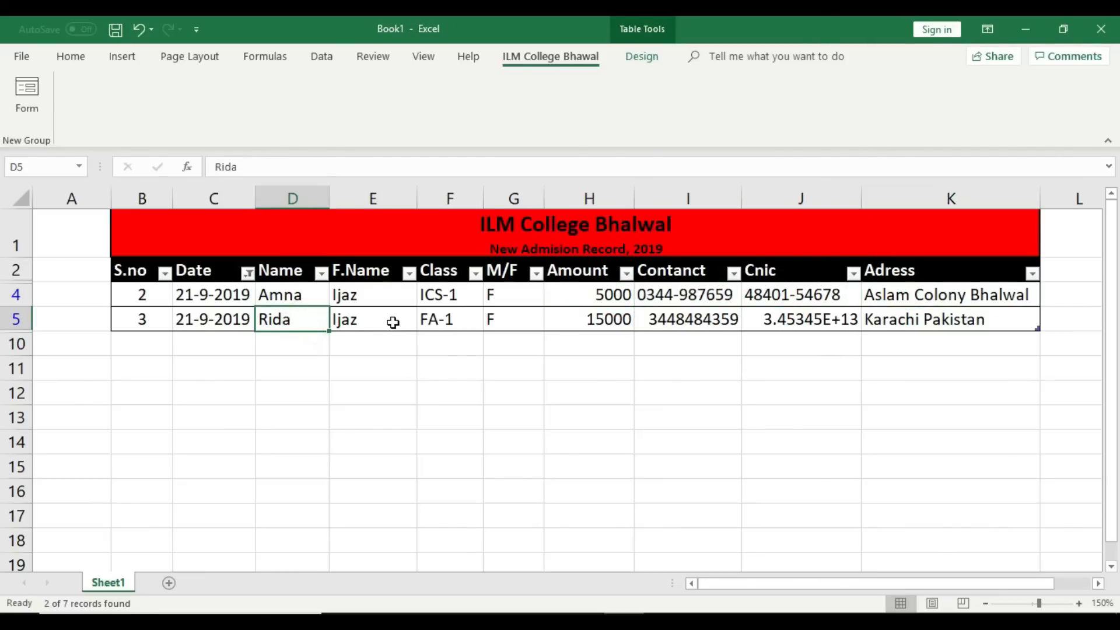
{"action": "left_click", "coordinate": [391, 321]}
{"action": "left_click", "coordinate": [462, 321]}
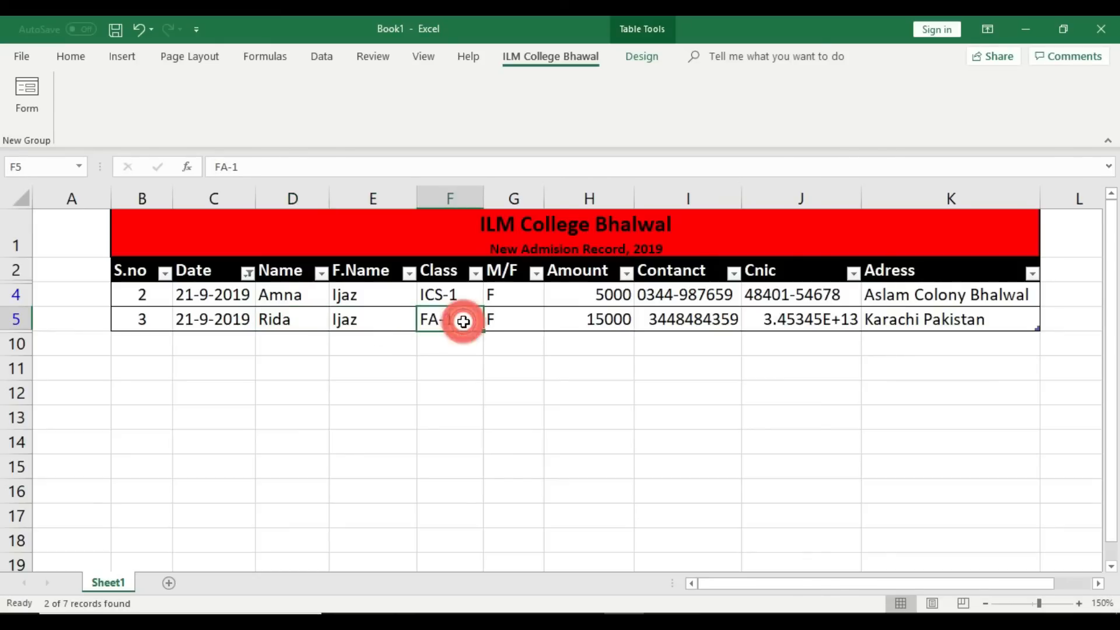
{"action": "left_click", "coordinate": [511, 321]}
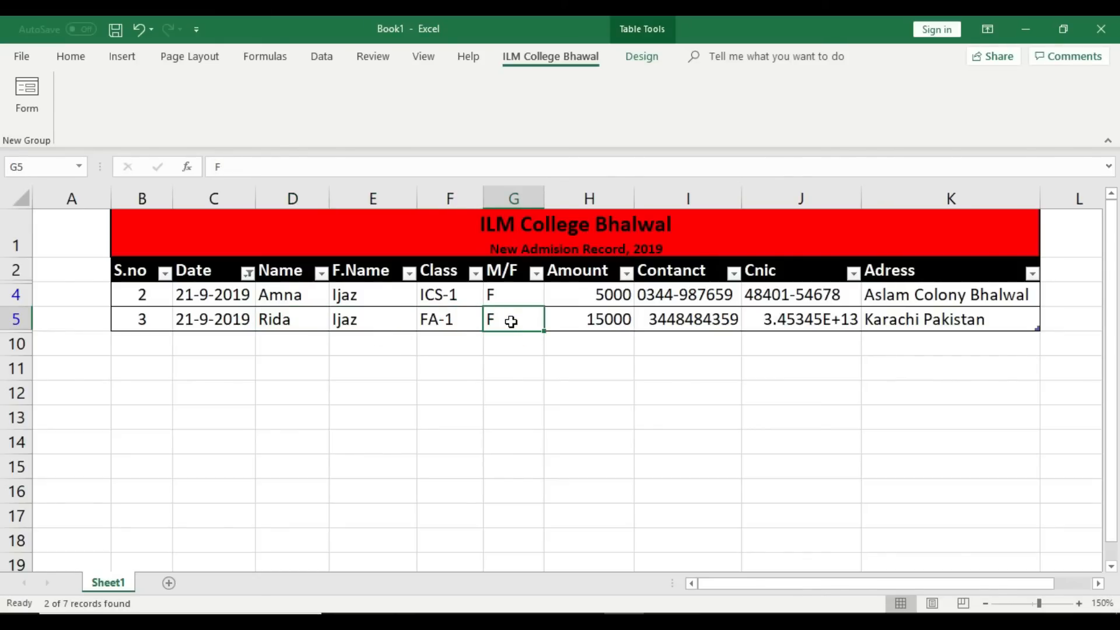
{"action": "left_click", "coordinate": [613, 325]}
{"action": "left_click", "coordinate": [710, 330]}
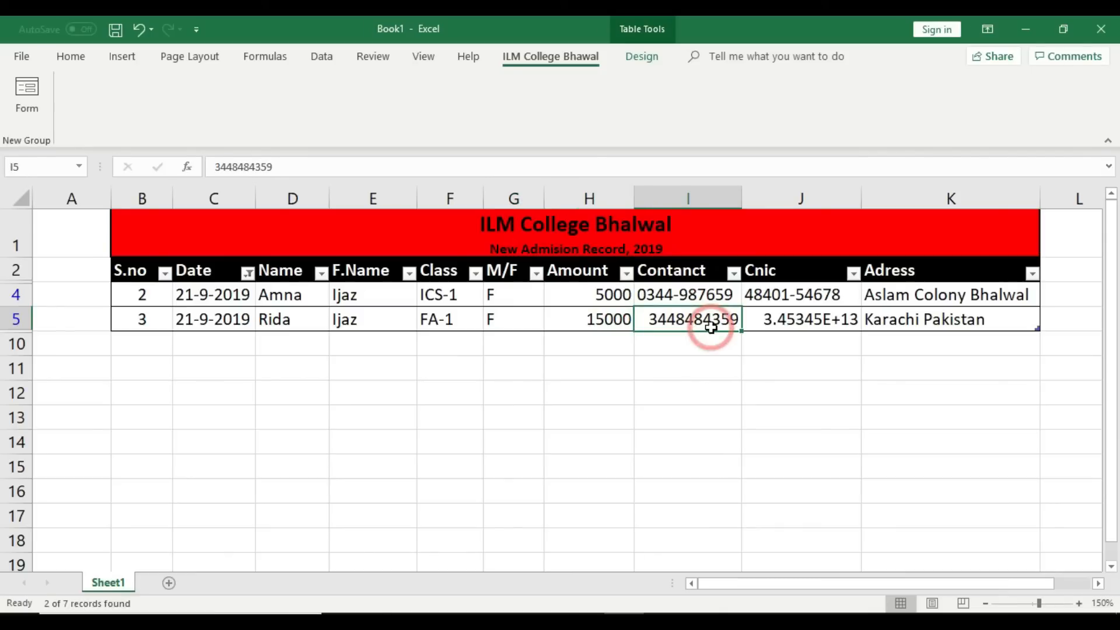
{"action": "left_click", "coordinate": [791, 321]}
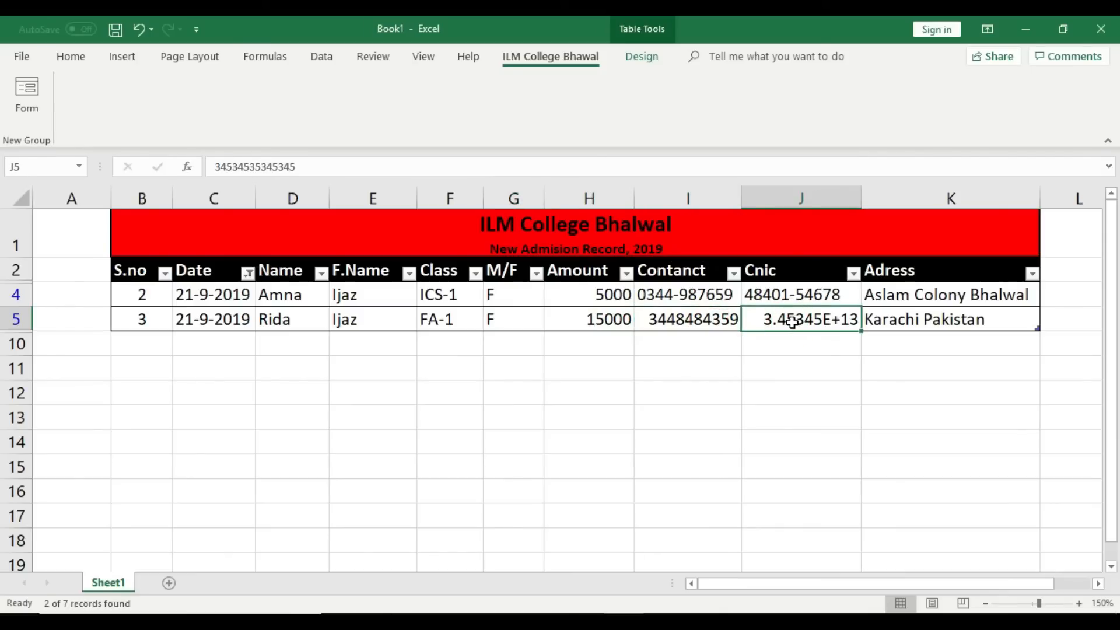
{"action": "left_click", "coordinate": [905, 320]}
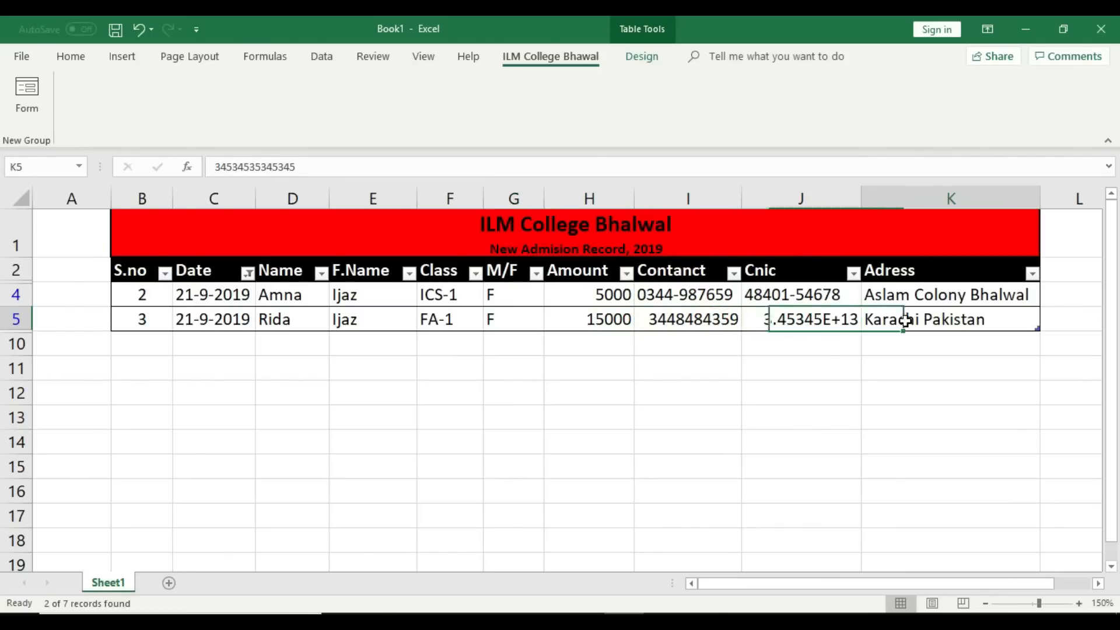
{"action": "left_click", "coordinate": [248, 272]}
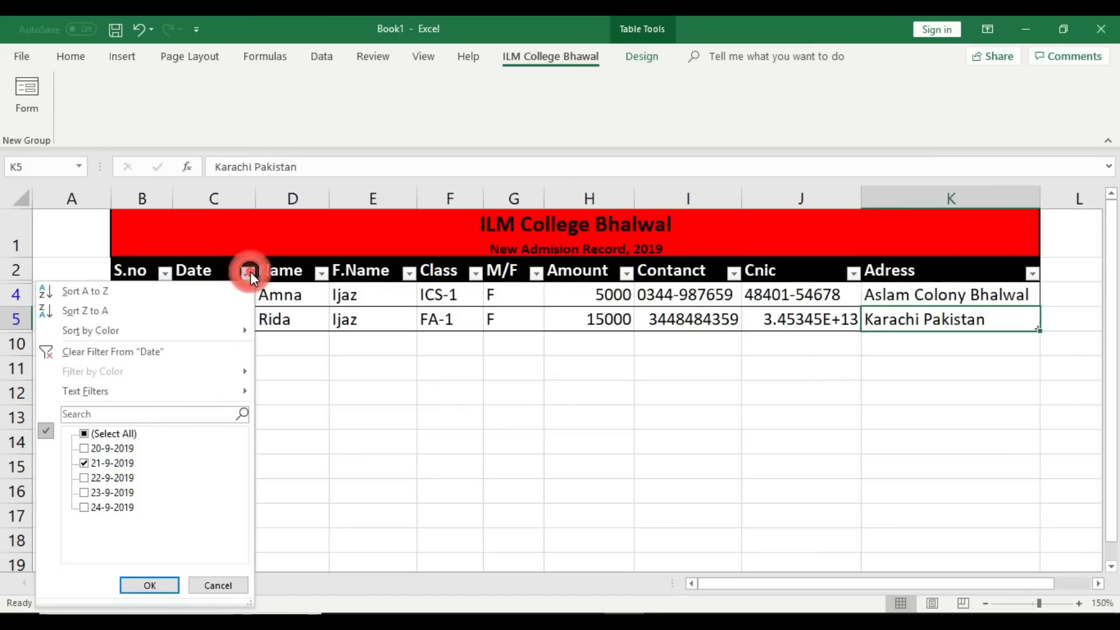
Step: Drop the 21-9-2019 filter, then filter the Date column to 23-9-2019 only
{"action": "left_click", "coordinate": [84, 434]}
{"action": "left_click", "coordinate": [151, 585]}
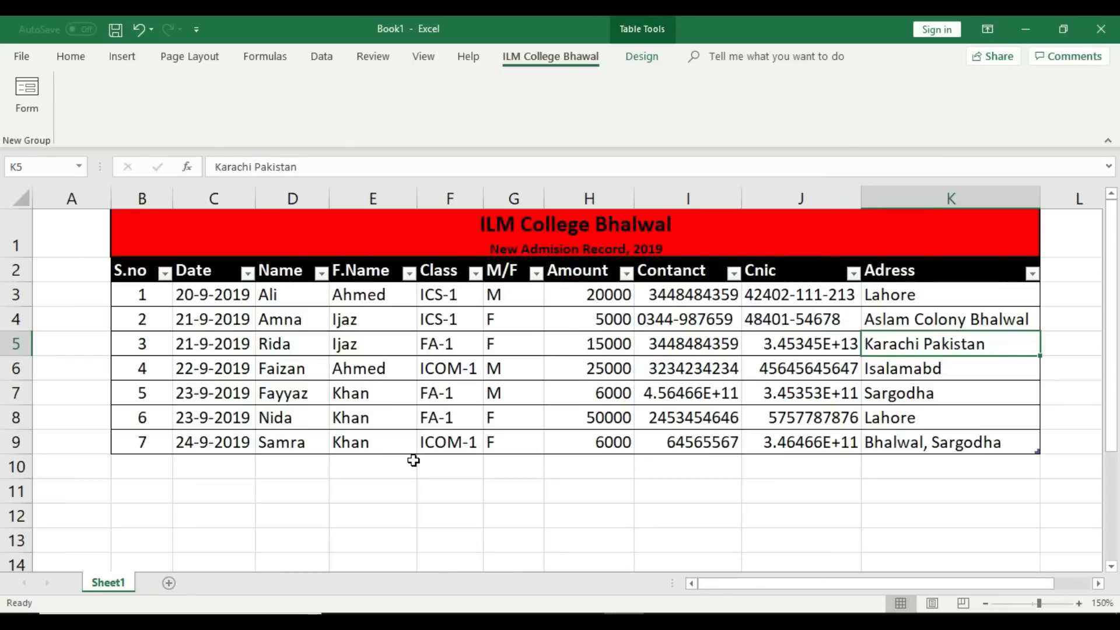
{"action": "left_click", "coordinate": [246, 274]}
{"action": "left_click", "coordinate": [84, 434]}
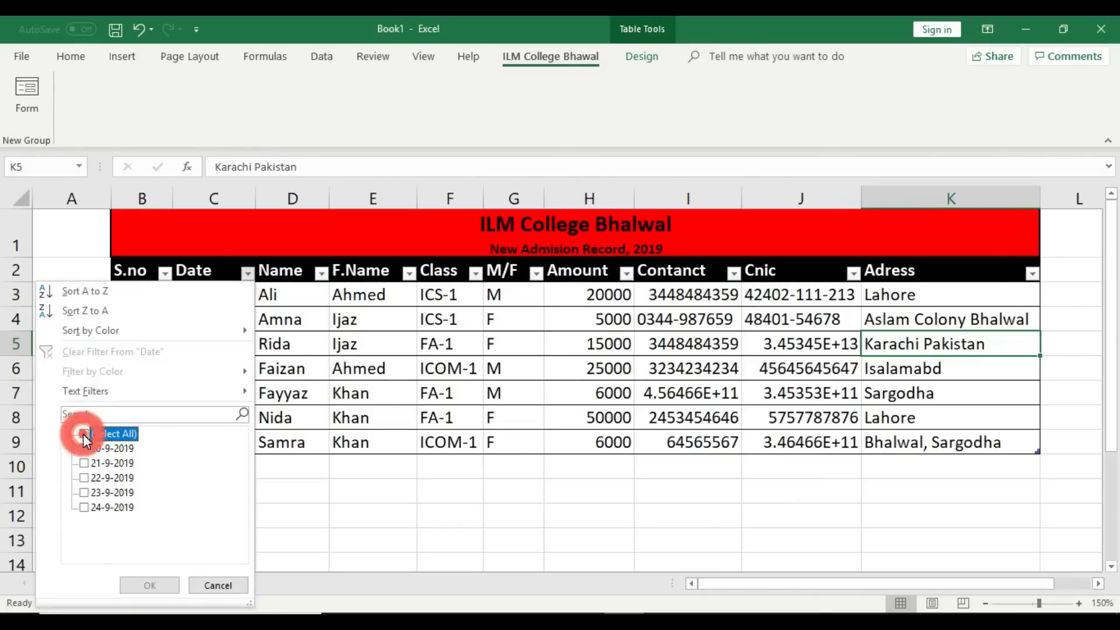
{"action": "left_click", "coordinate": [84, 492]}
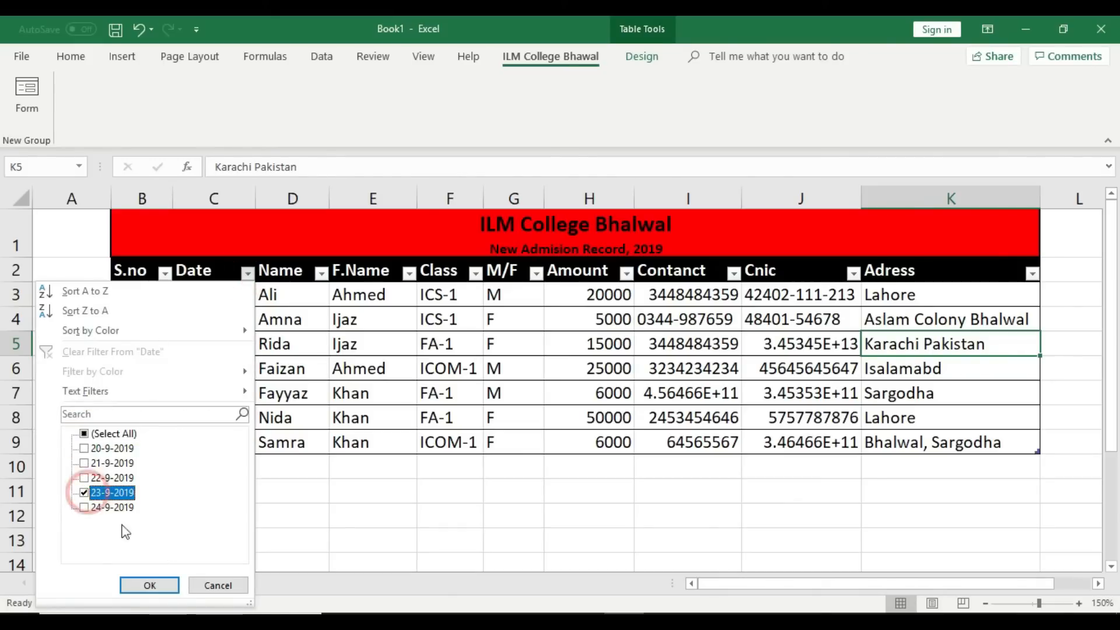
{"action": "left_click", "coordinate": [171, 586]}
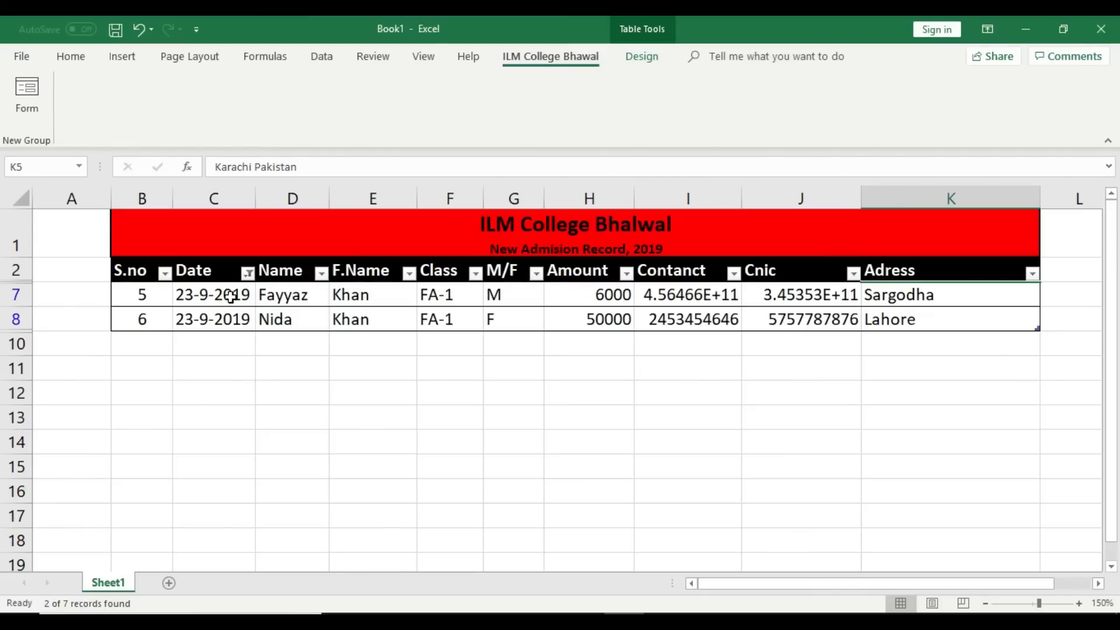
Step: Clear the Date filter so all seven records show again
{"action": "left_click", "coordinate": [248, 273]}
{"action": "left_click", "coordinate": [84, 434]}
{"action": "left_click", "coordinate": [150, 584]}
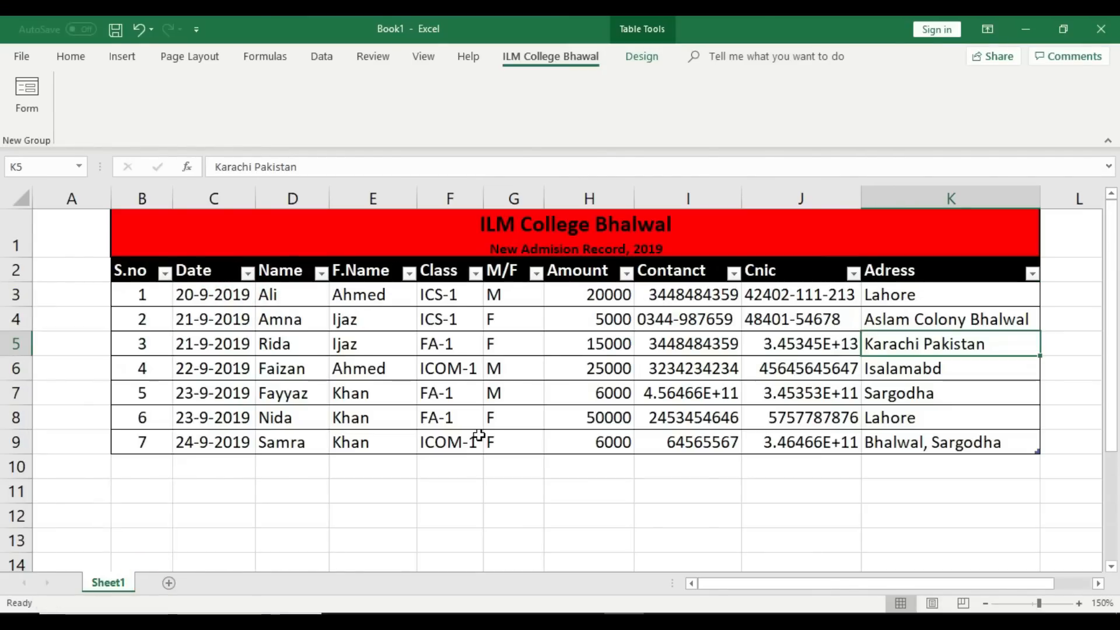
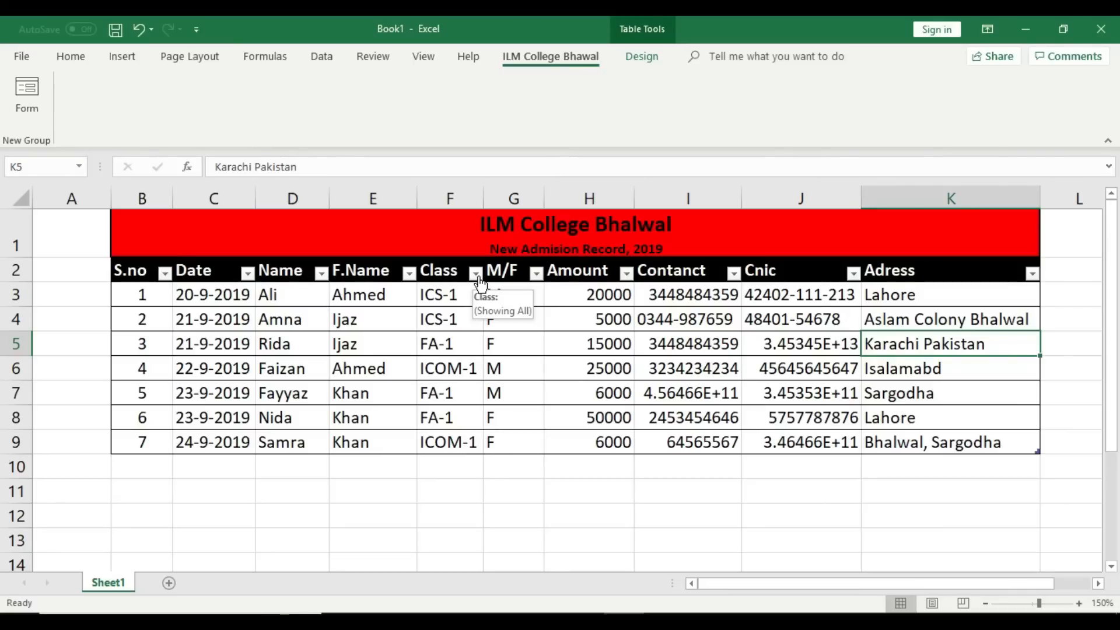
Step: Check the third and last students' classes, then open the Class column's filter list
{"action": "left_click", "coordinate": [448, 349]}
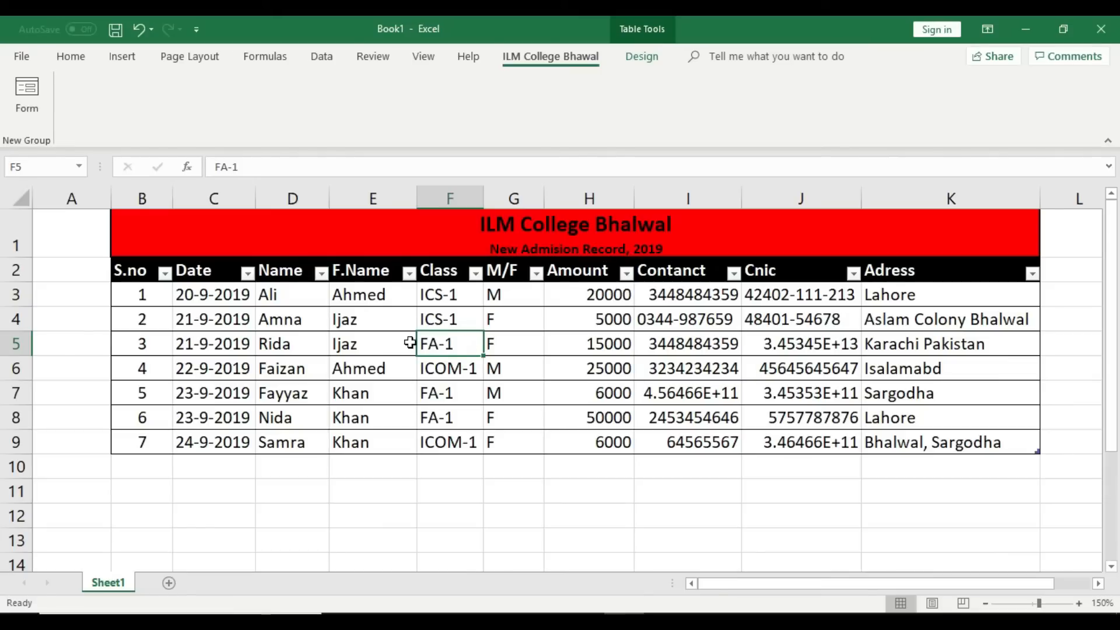
{"action": "left_click", "coordinate": [450, 442]}
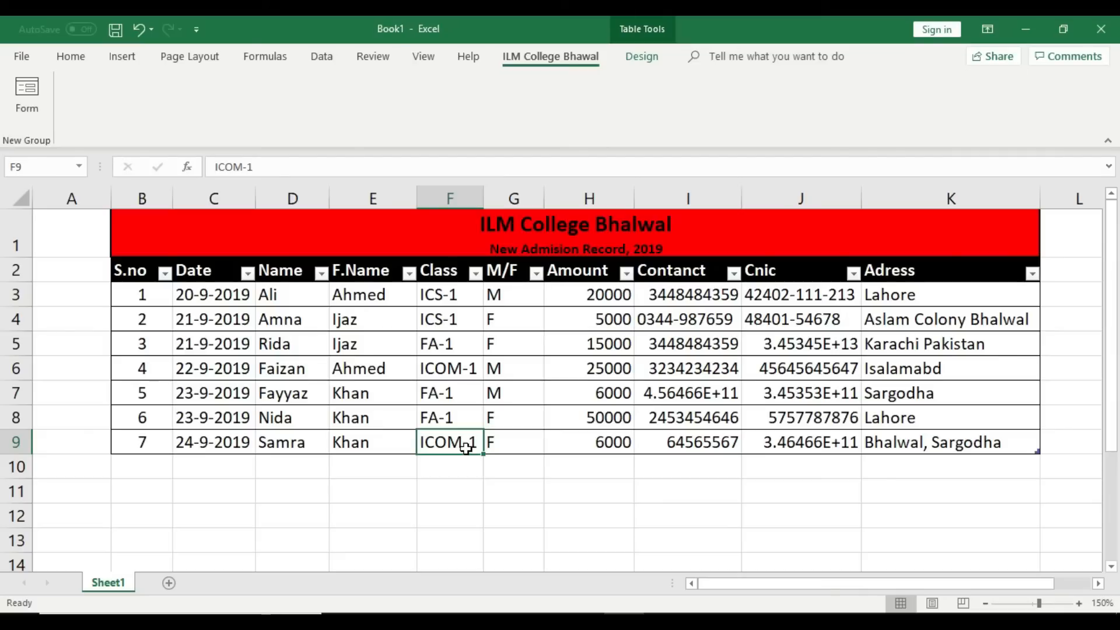
{"action": "left_click", "coordinate": [476, 273]}
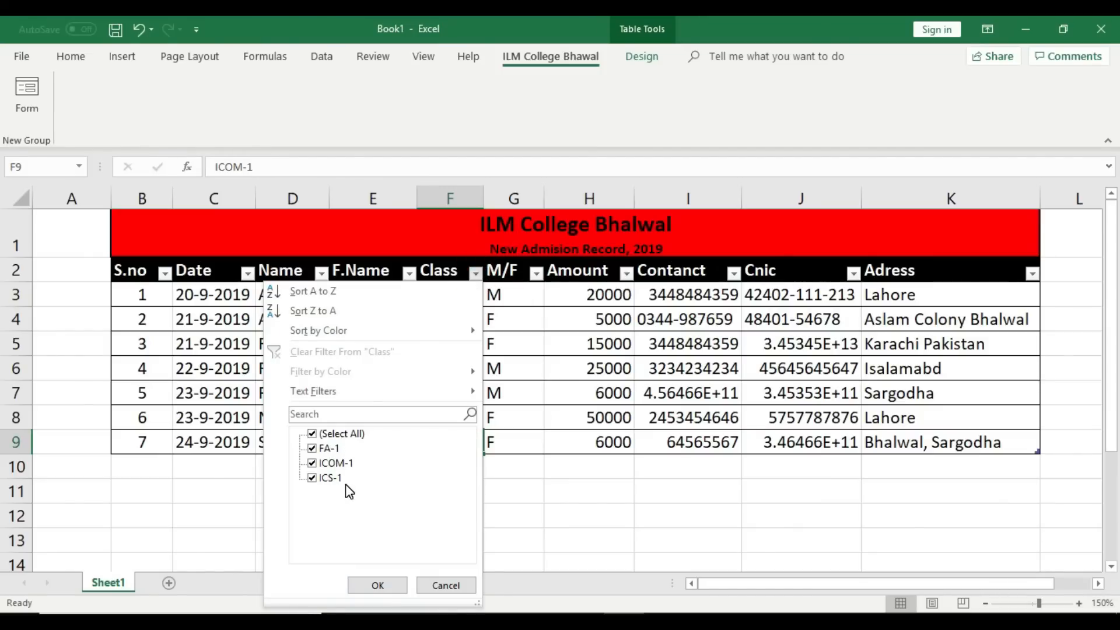
Step: Filter the Class column to FA-1 only, excluding ICOM-1 and ICS-1
{"action": "left_click", "coordinate": [313, 463]}
{"action": "left_click", "coordinate": [313, 477]}
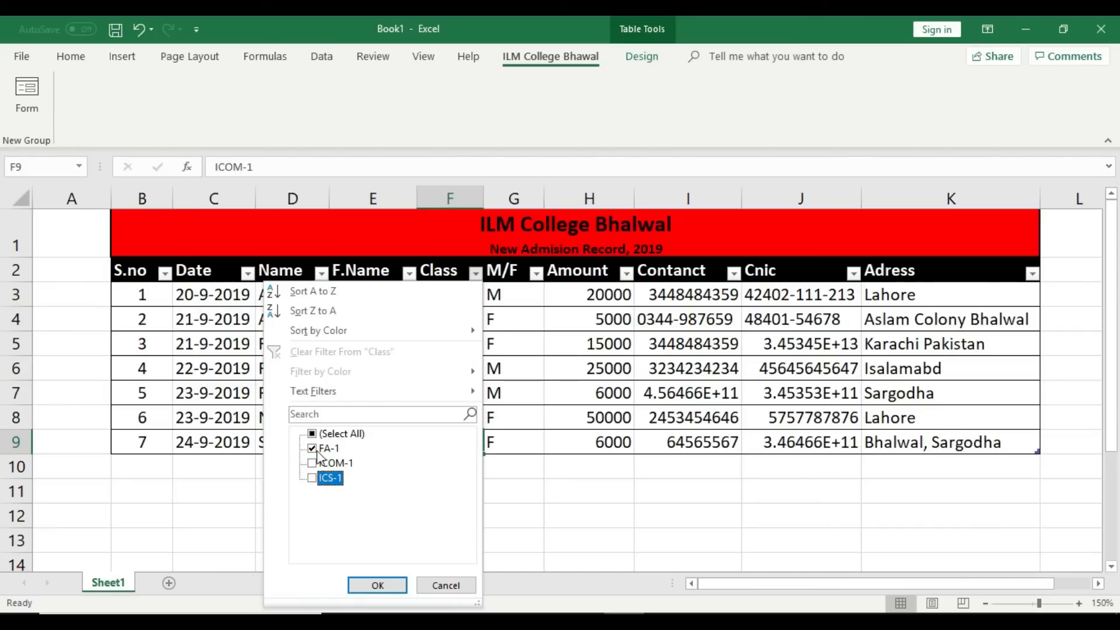
{"action": "left_click", "coordinate": [390, 587]}
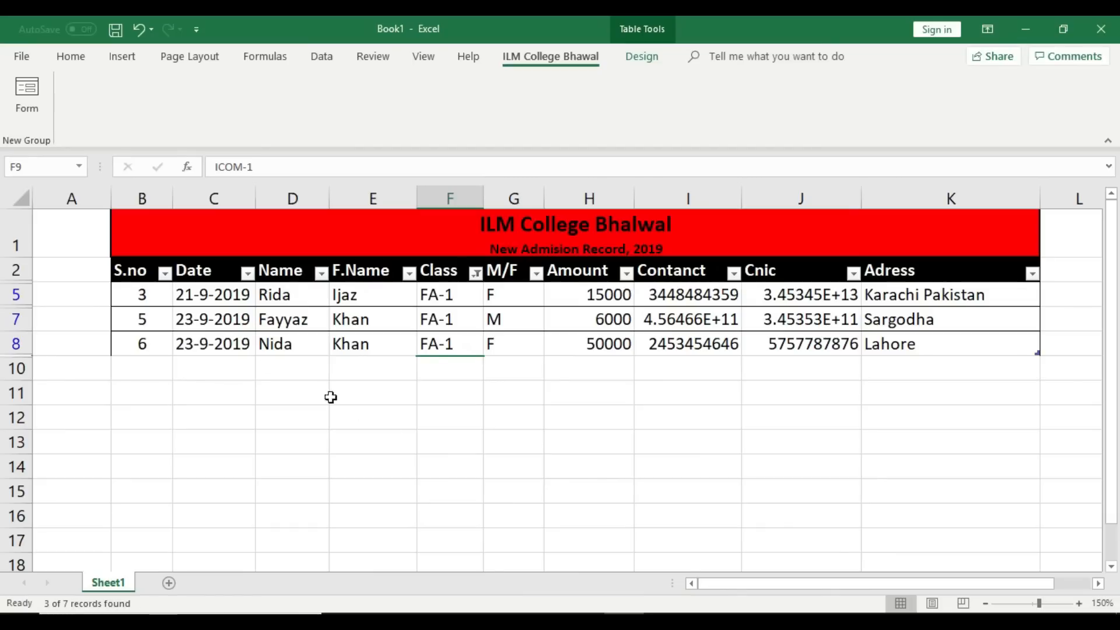
Step: Check the dates of the three FA-1 records
{"action": "left_click", "coordinate": [211, 295]}
{"action": "left_click", "coordinate": [219, 320]}
{"action": "left_click", "coordinate": [221, 346]}
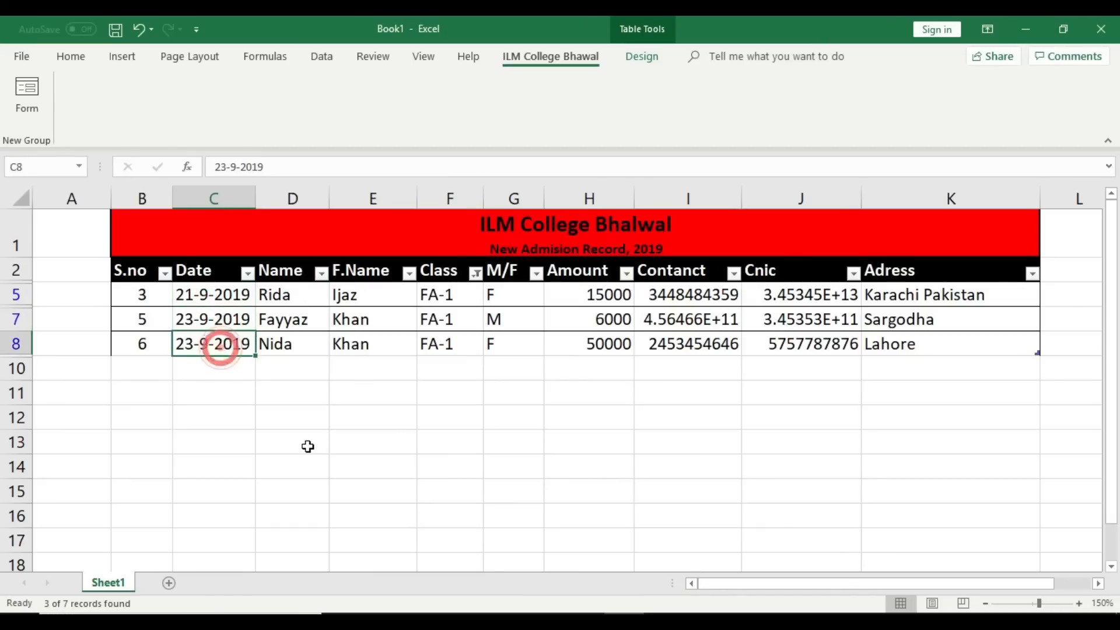
{"action": "left_click", "coordinate": [308, 446]}
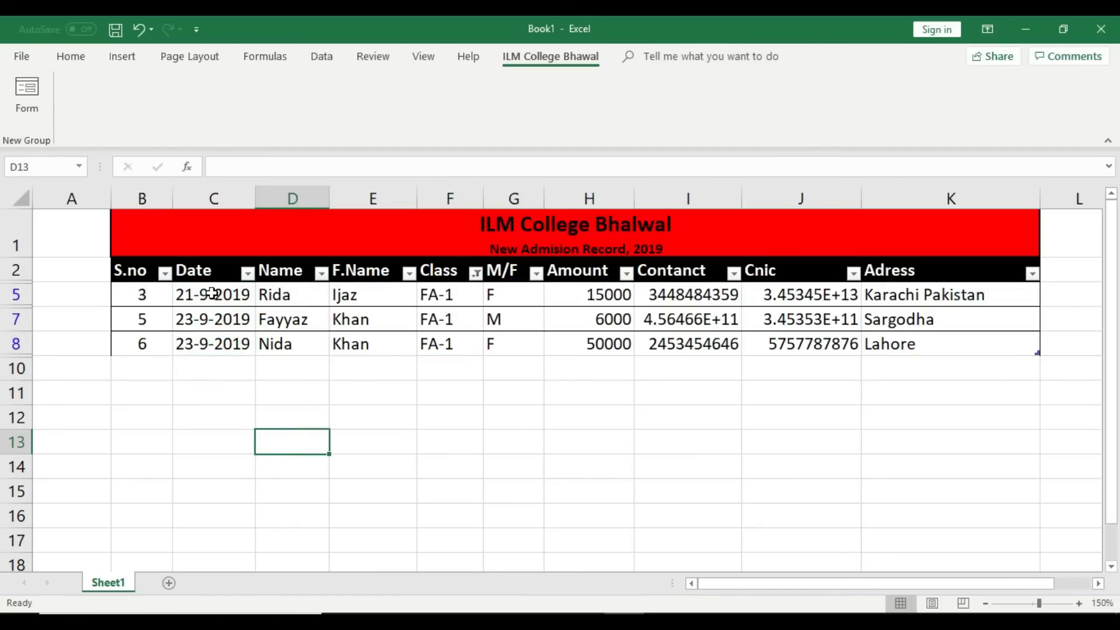
{"action": "left_click", "coordinate": [211, 293]}
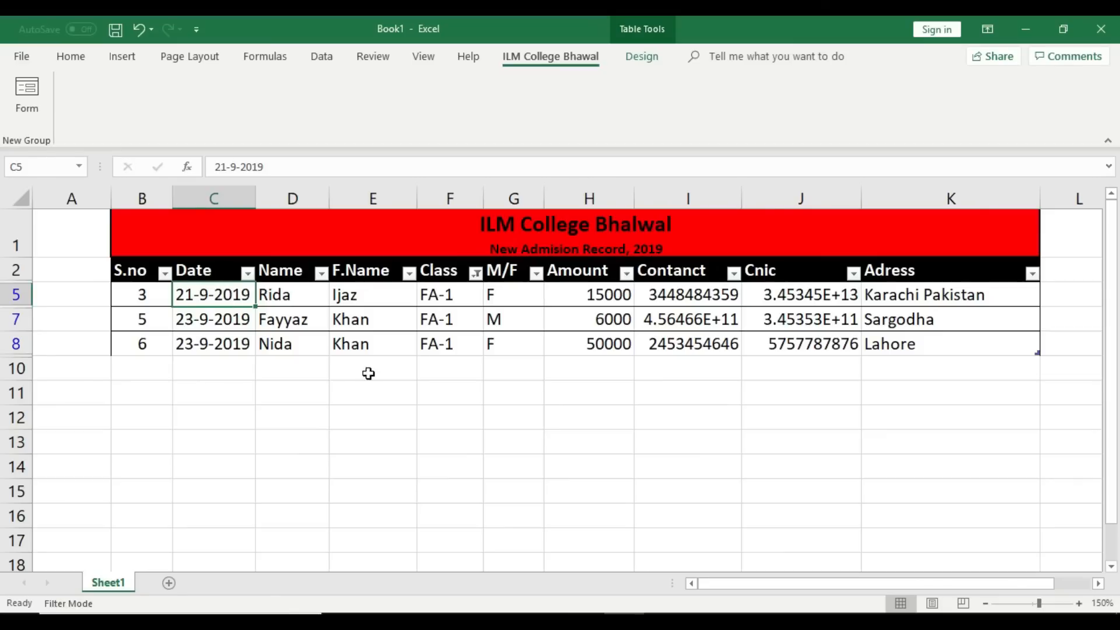
Step: Inspect every field of the first FA-1 student, from name to address
{"action": "left_click", "coordinate": [298, 295]}
{"action": "left_click", "coordinate": [392, 297]}
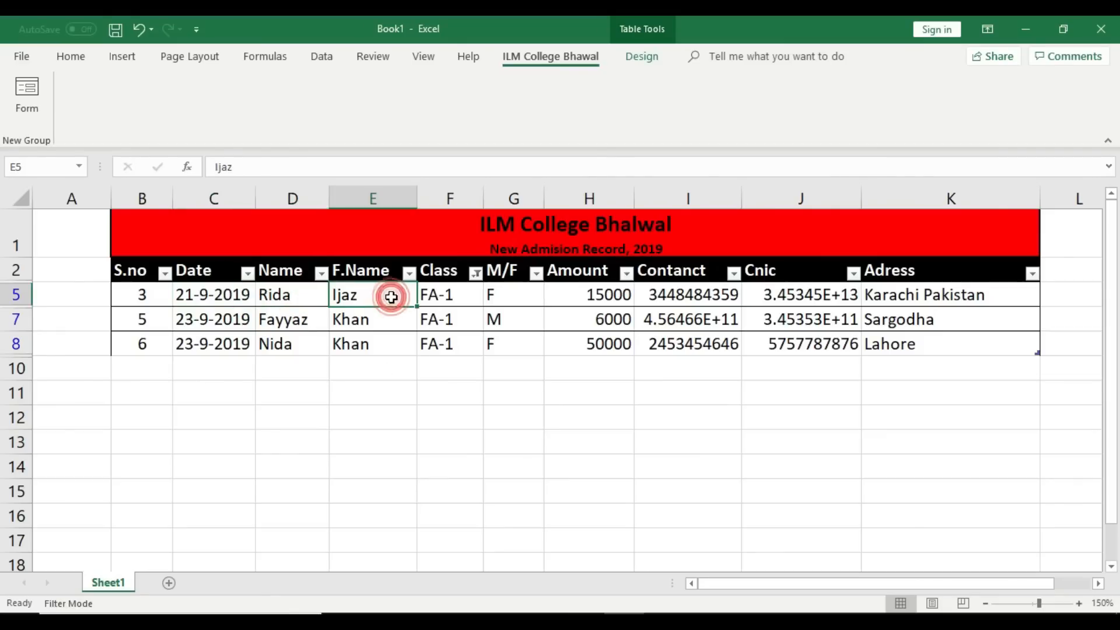
{"action": "left_click", "coordinate": [449, 298]}
{"action": "left_click", "coordinate": [514, 297]}
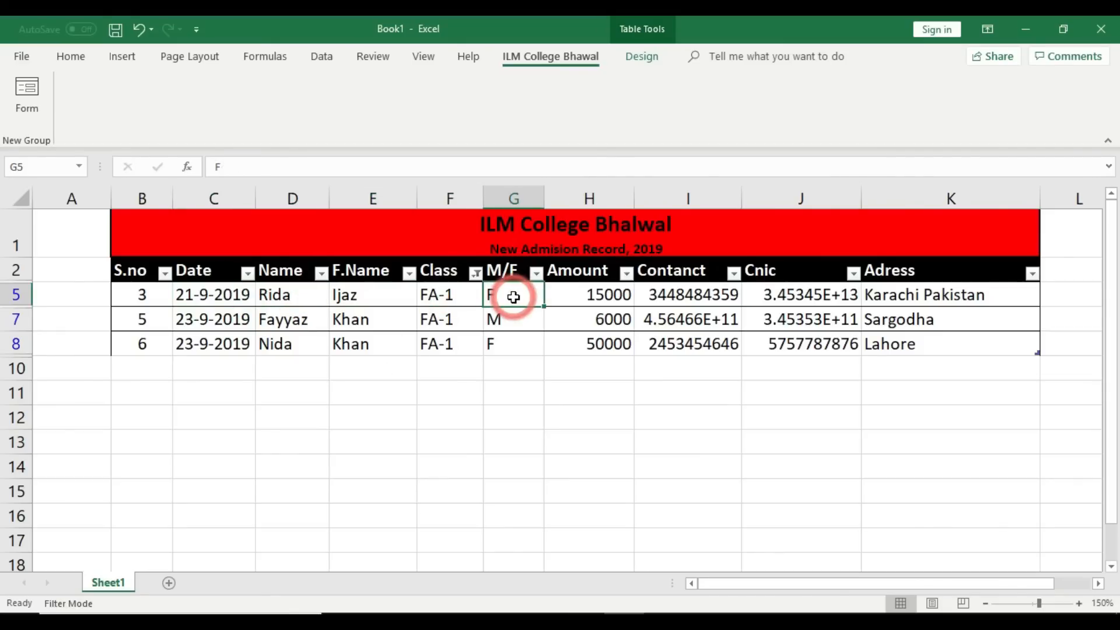
{"action": "left_click", "coordinate": [613, 299]}
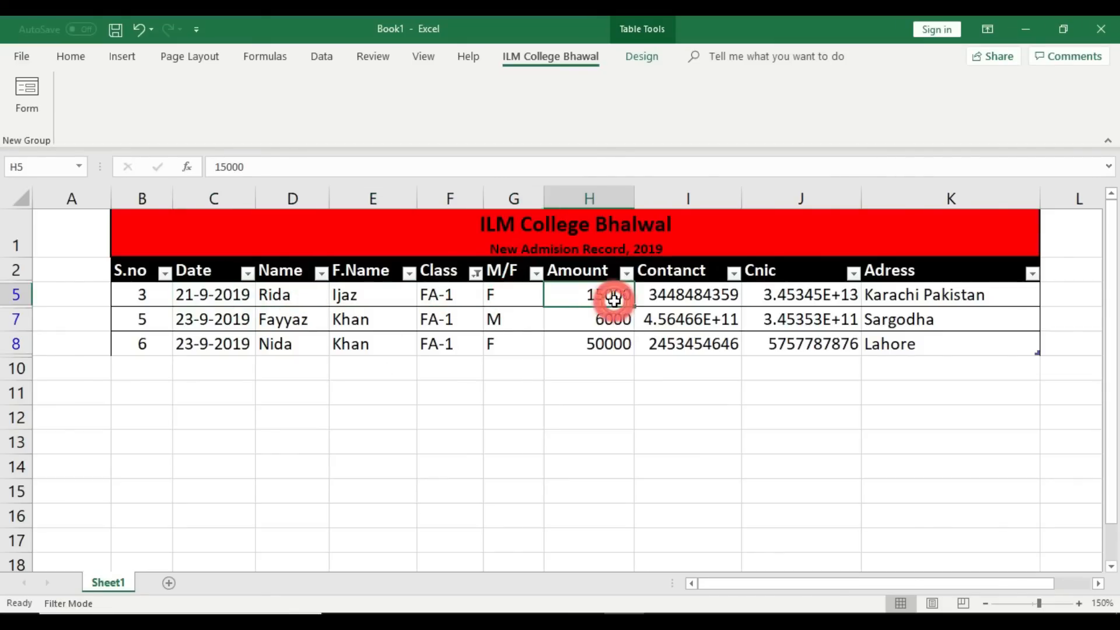
{"action": "left_click", "coordinate": [710, 295]}
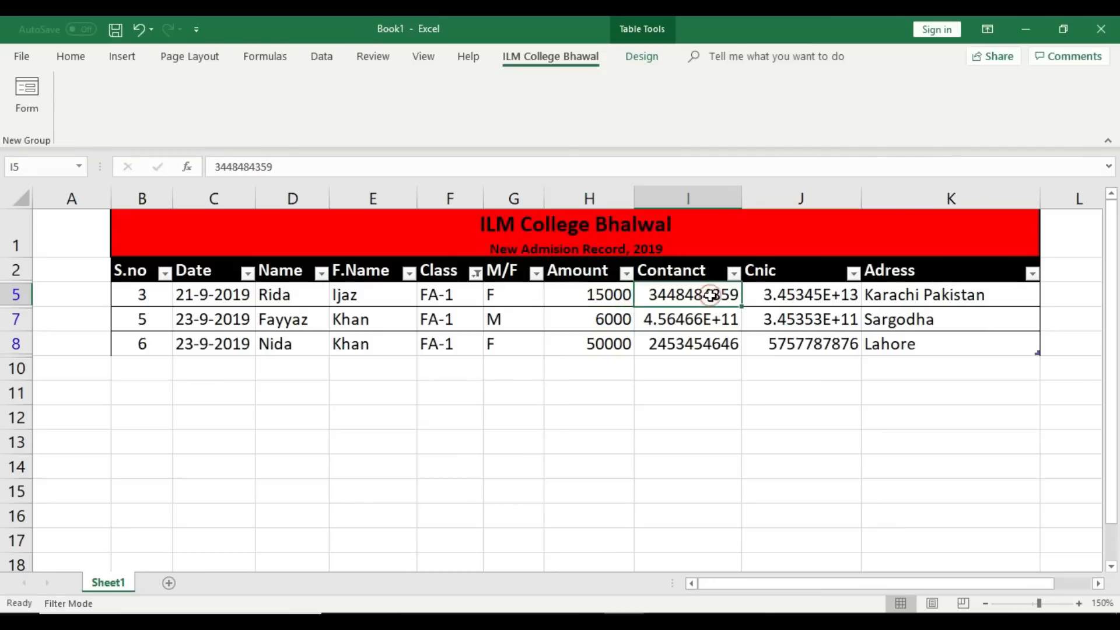
{"action": "left_click", "coordinate": [827, 295]}
{"action": "left_click", "coordinate": [942, 297]}
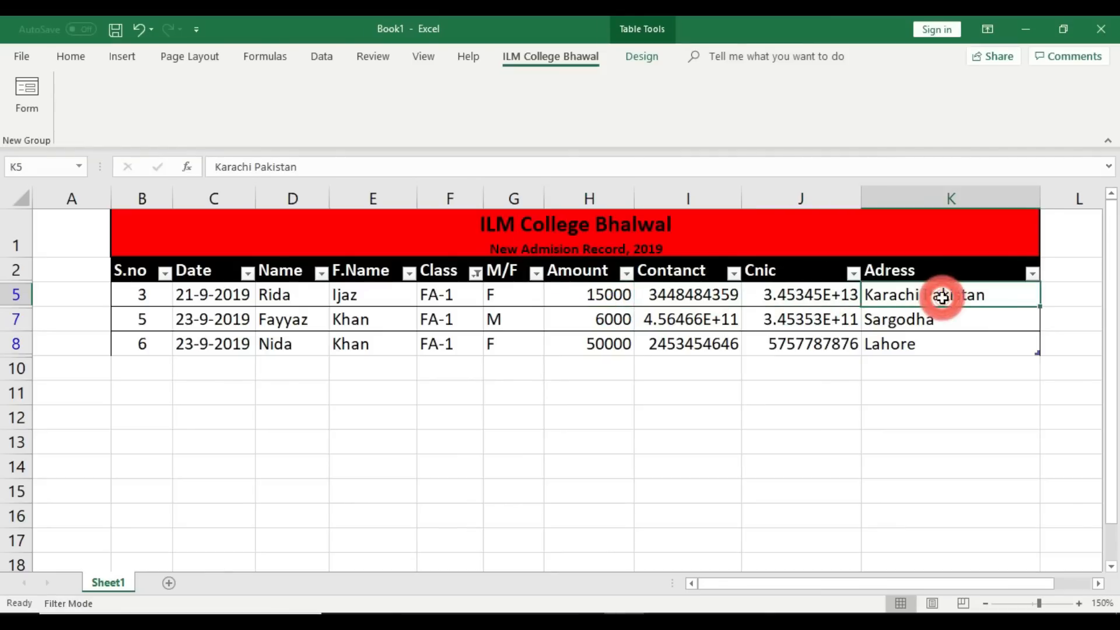
Step: Review the second and third FA-1 records' fields, then reopen the Class filter list
{"action": "left_click", "coordinate": [147, 319]}
{"action": "left_click", "coordinate": [240, 320]}
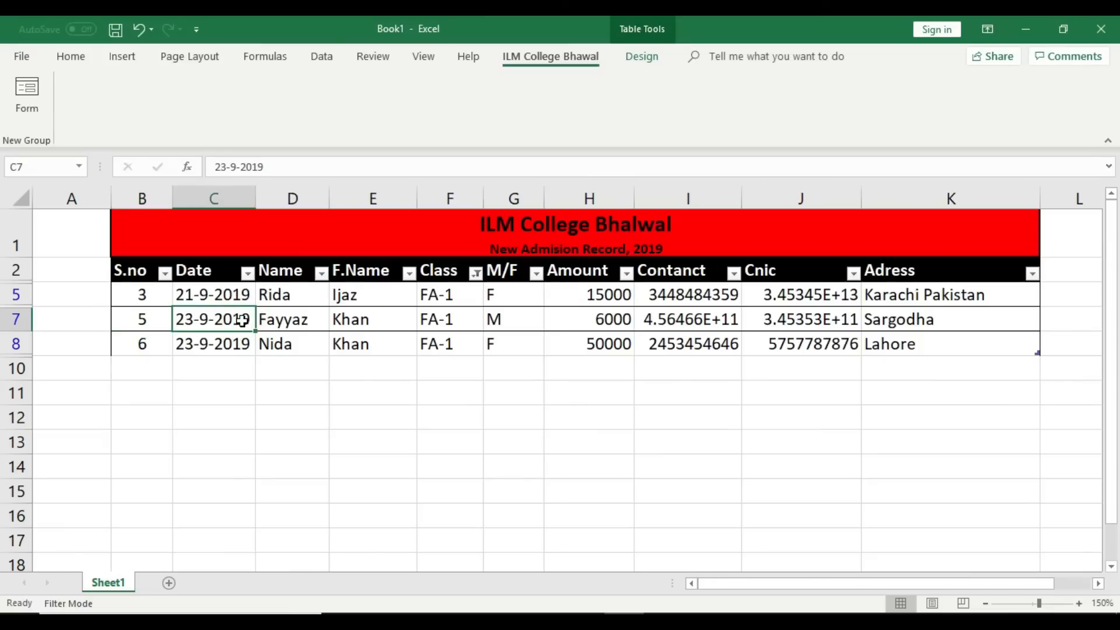
{"action": "left_click", "coordinate": [446, 320]}
{"action": "left_click", "coordinate": [621, 320]}
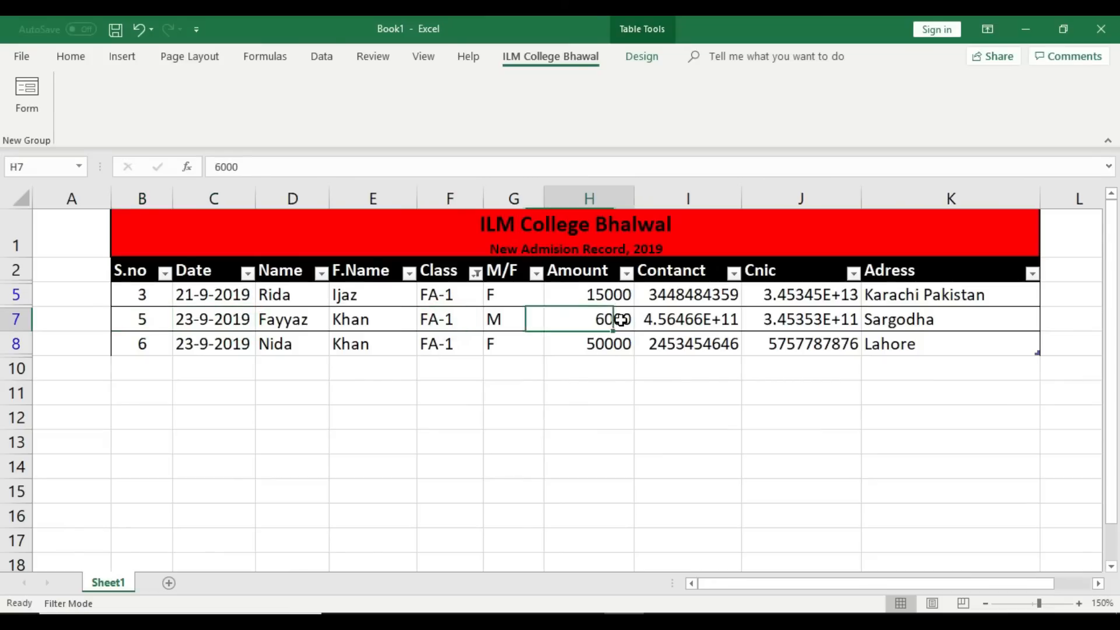
{"action": "left_click", "coordinate": [714, 324]}
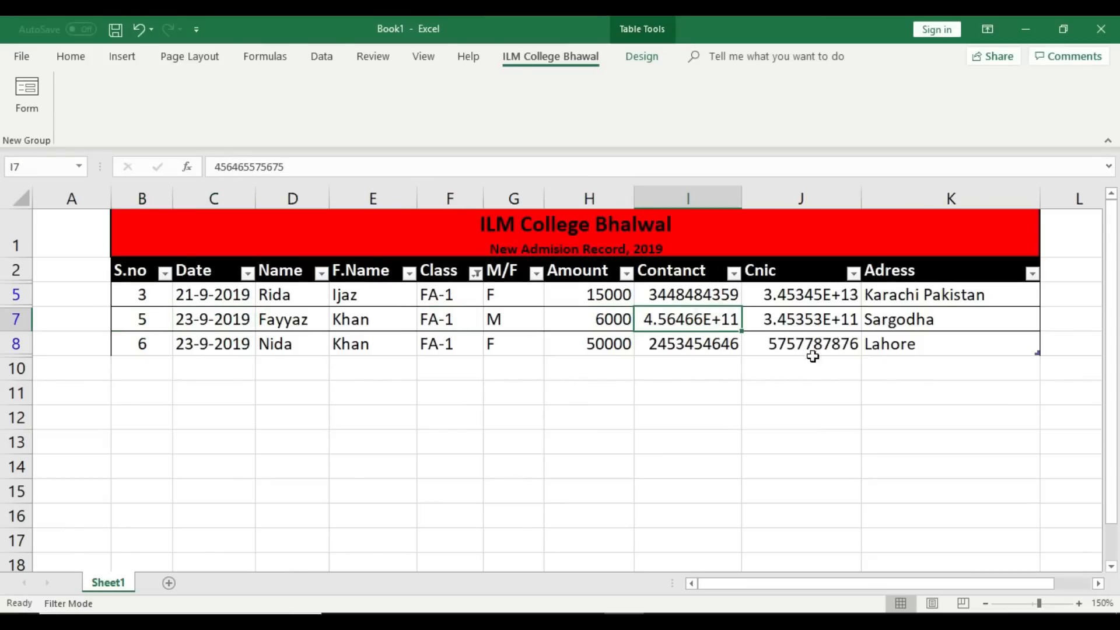
{"action": "left_click", "coordinate": [914, 322]}
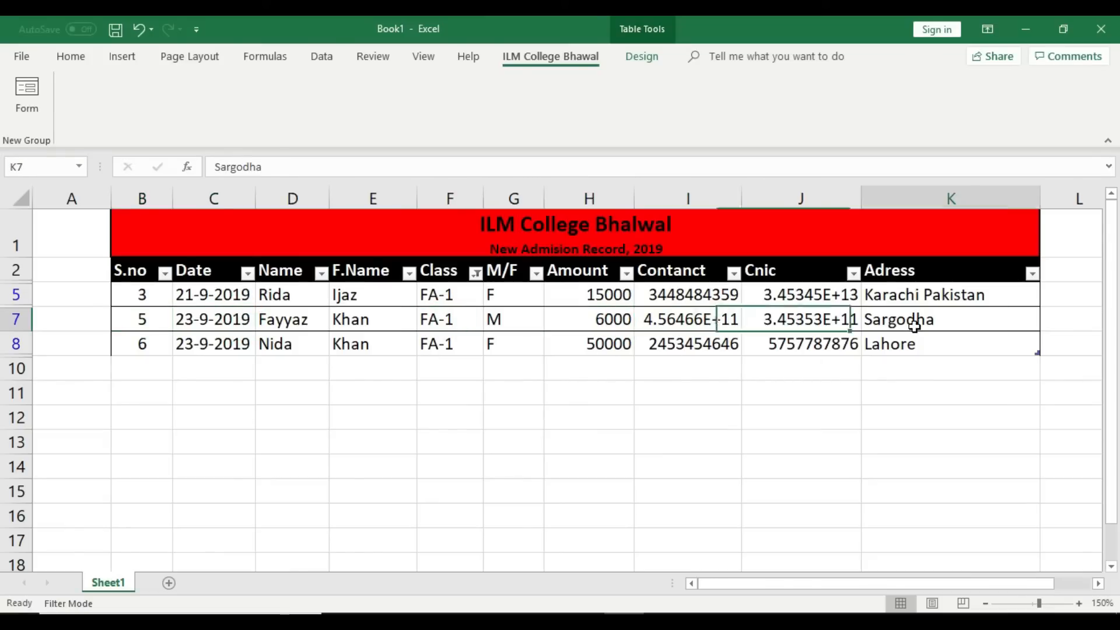
{"action": "left_click", "coordinate": [134, 342]}
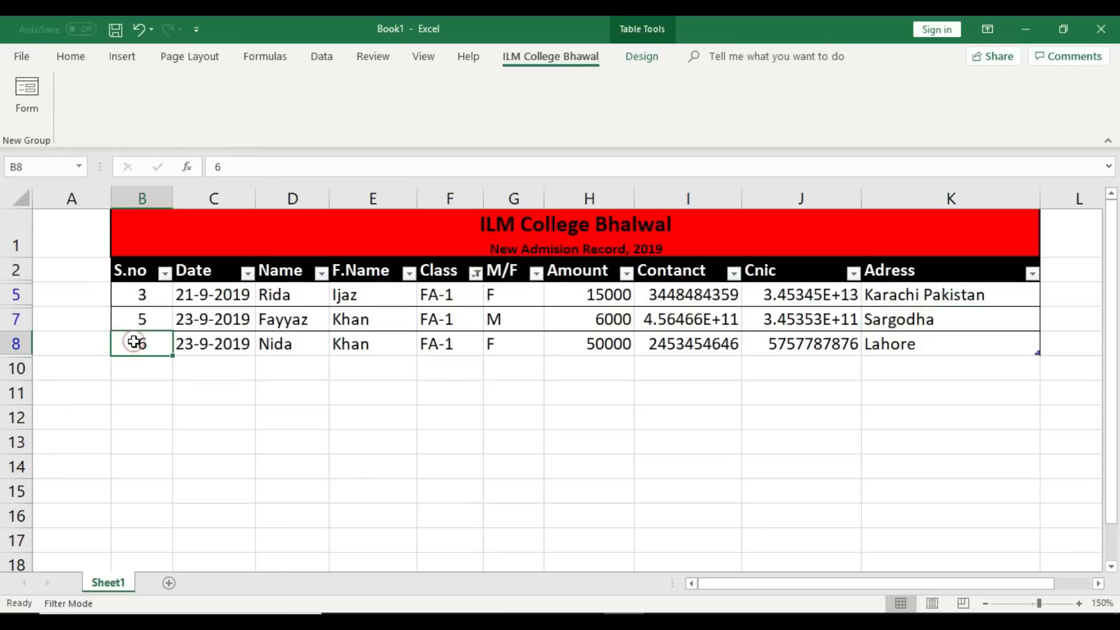
{"action": "left_click", "coordinate": [457, 344]}
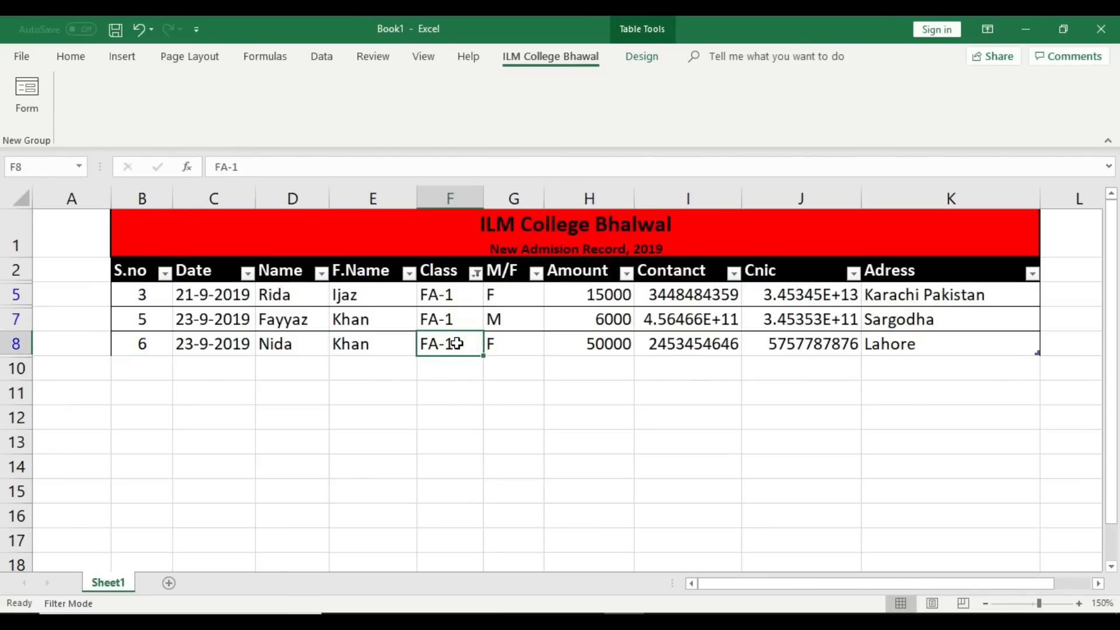
{"action": "left_click", "coordinate": [476, 272]}
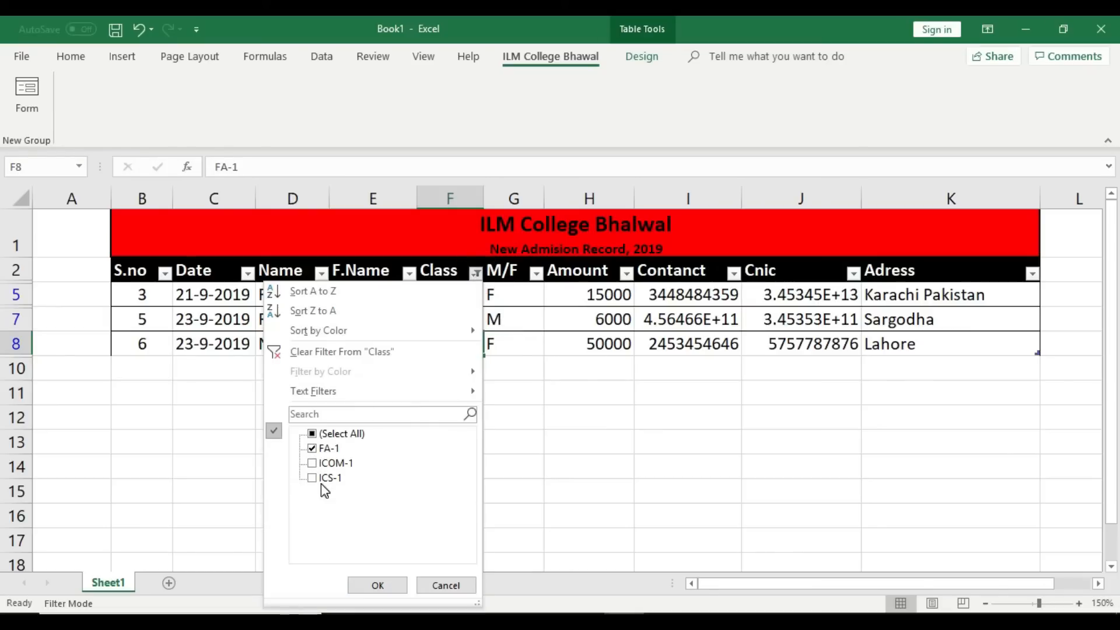
Step: Switch the Class filter to ICS-1 only and check both ICS-1 students' dates
{"action": "left_click", "coordinate": [314, 449]}
{"action": "left_click", "coordinate": [312, 478]}
{"action": "left_click", "coordinate": [394, 584]}
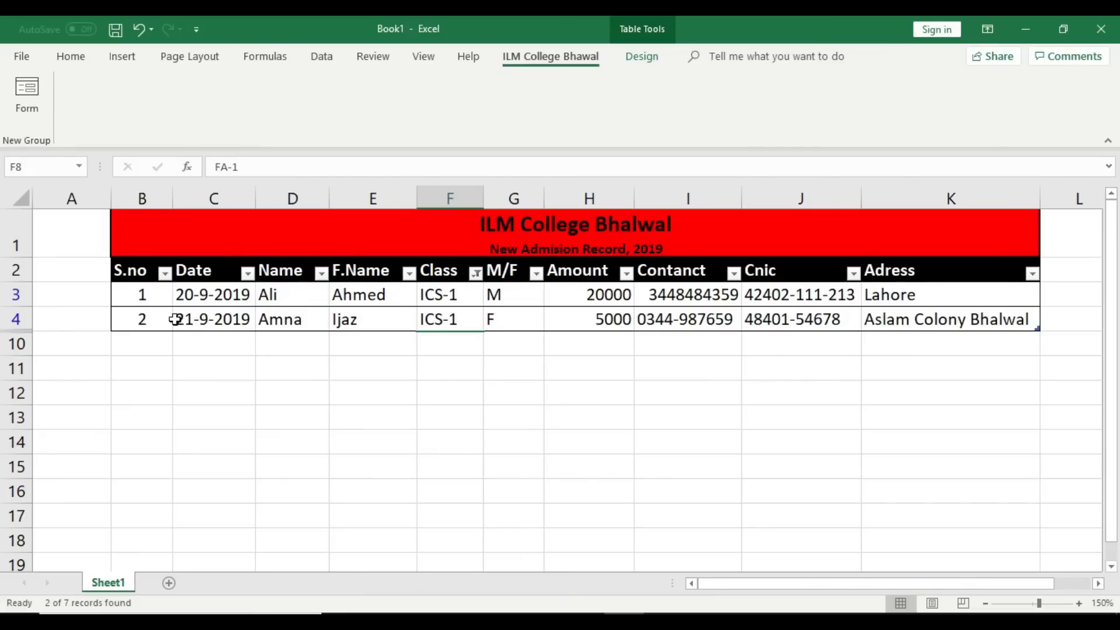
{"action": "left_click", "coordinate": [226, 296]}
{"action": "left_click", "coordinate": [225, 318]}
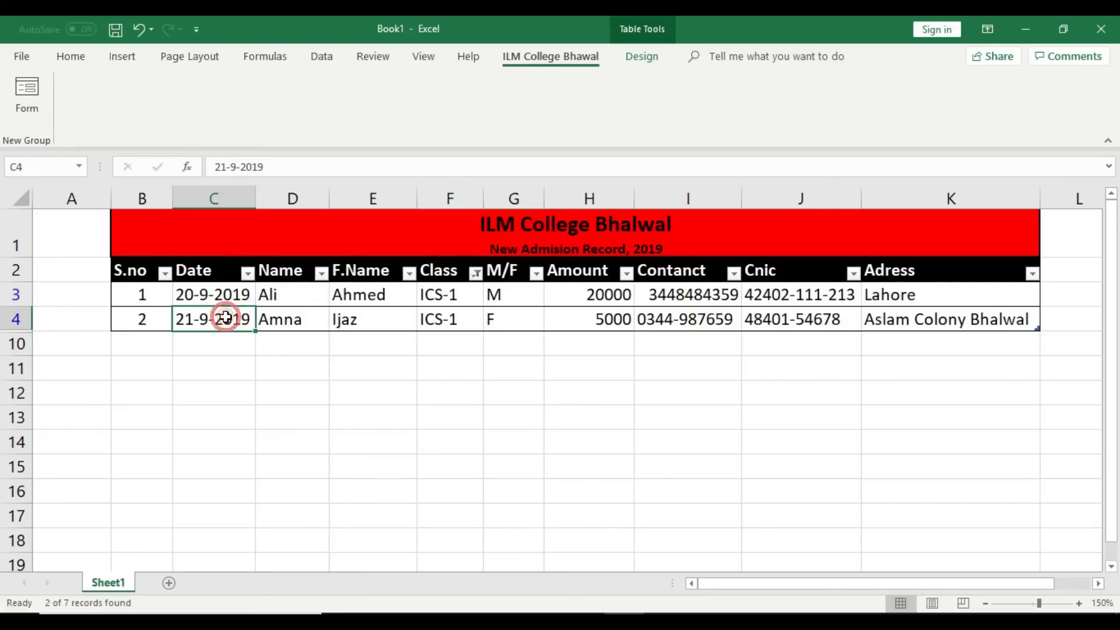
Step: Select all classes in the Class filter so all seven records show
{"action": "left_click", "coordinate": [476, 274]}
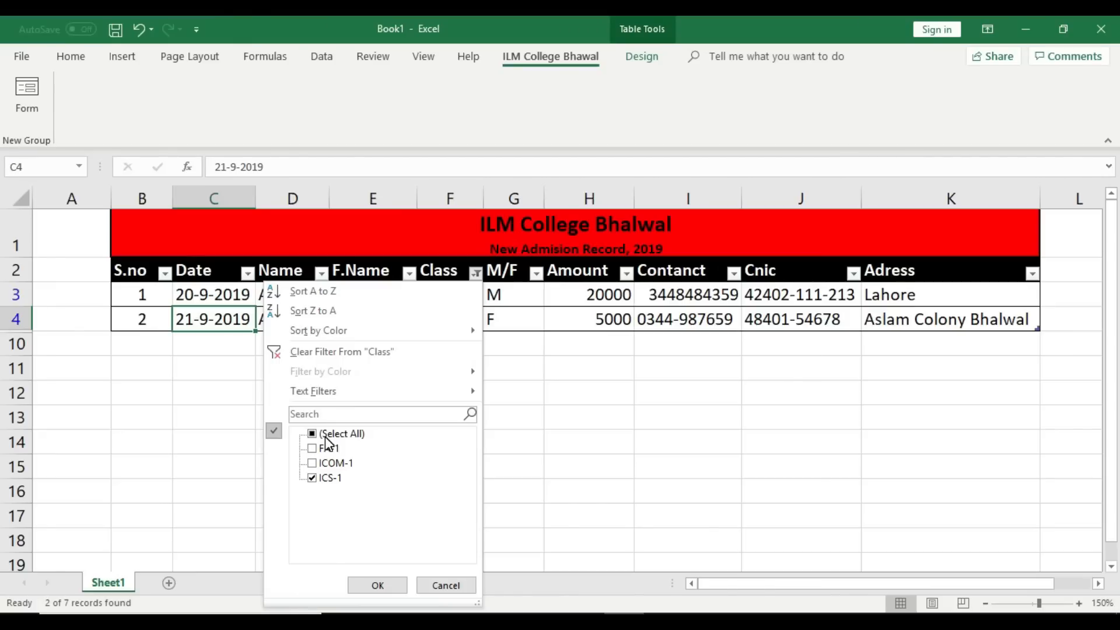
{"action": "left_click", "coordinate": [325, 435]}
{"action": "left_click", "coordinate": [387, 586]}
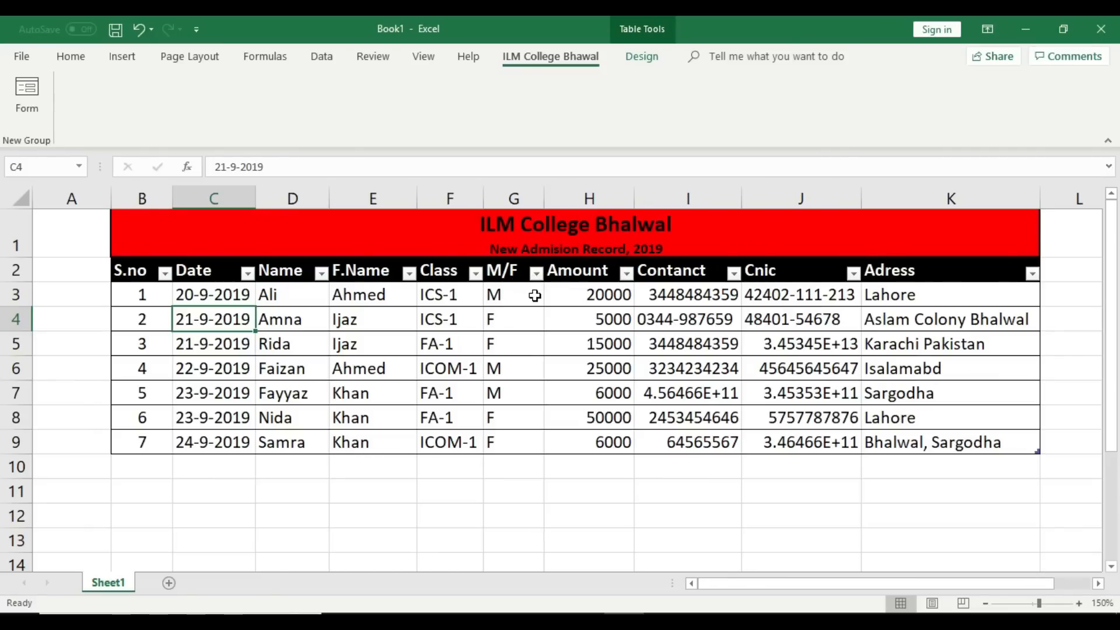
Step: Filter the M/F column to F only and inspect the female students' gender cells
{"action": "left_click", "coordinate": [536, 273]}
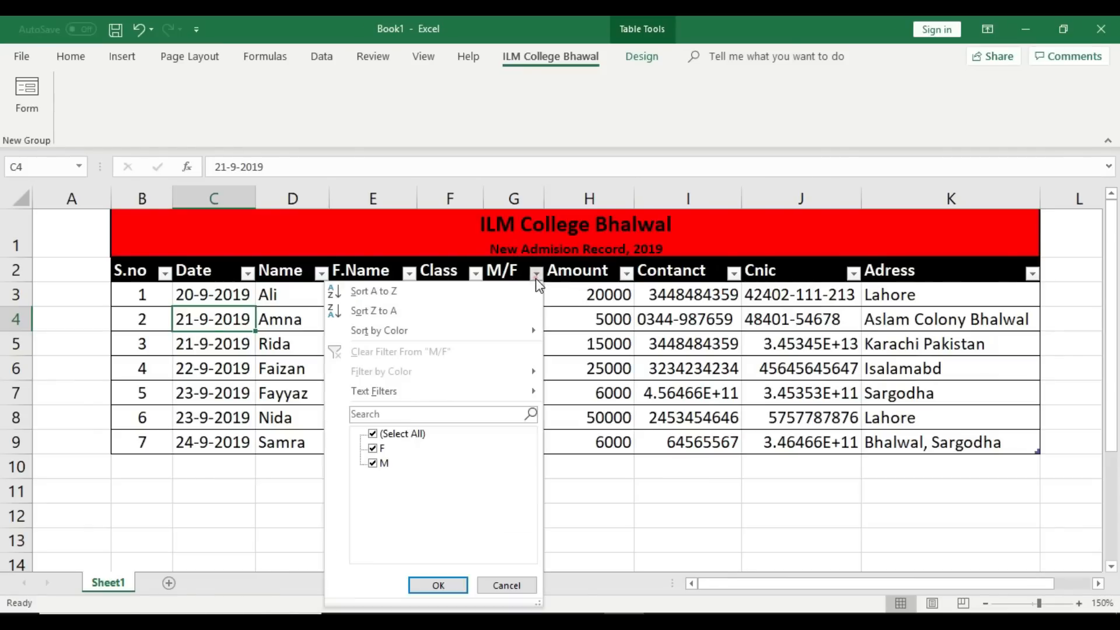
{"action": "left_click", "coordinate": [372, 434]}
{"action": "left_click", "coordinate": [374, 448]}
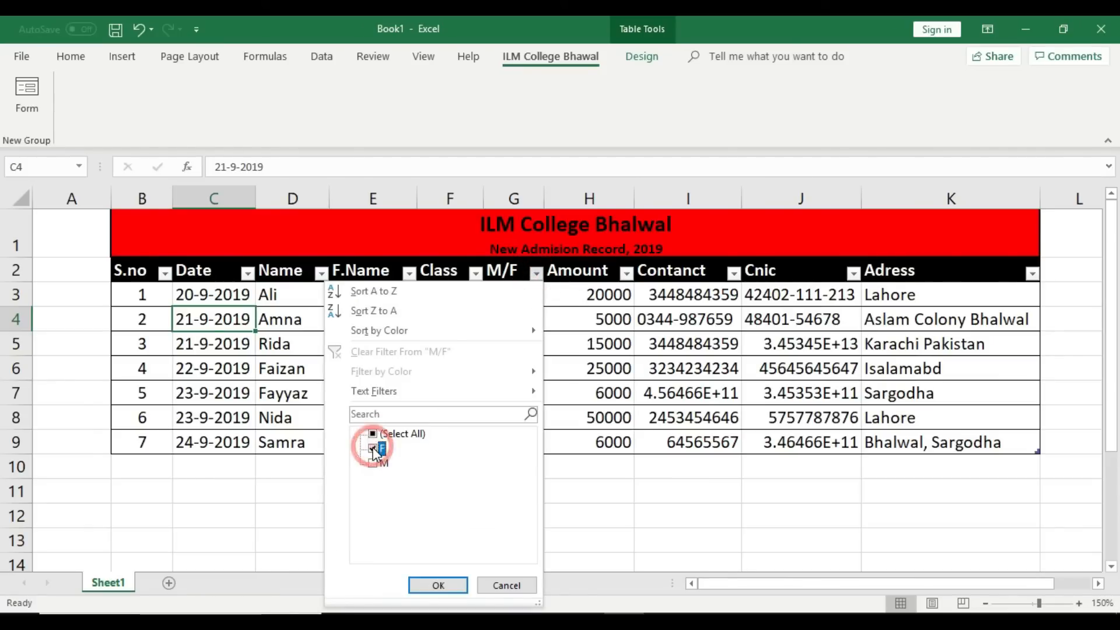
{"action": "left_click", "coordinate": [454, 584]}
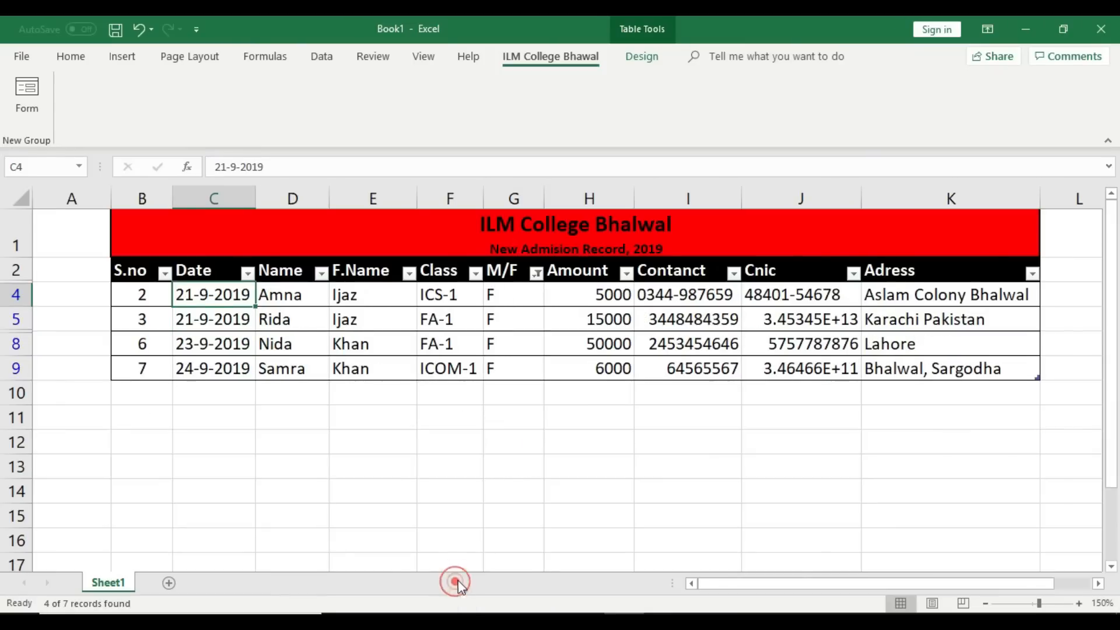
{"action": "left_click", "coordinate": [513, 296]}
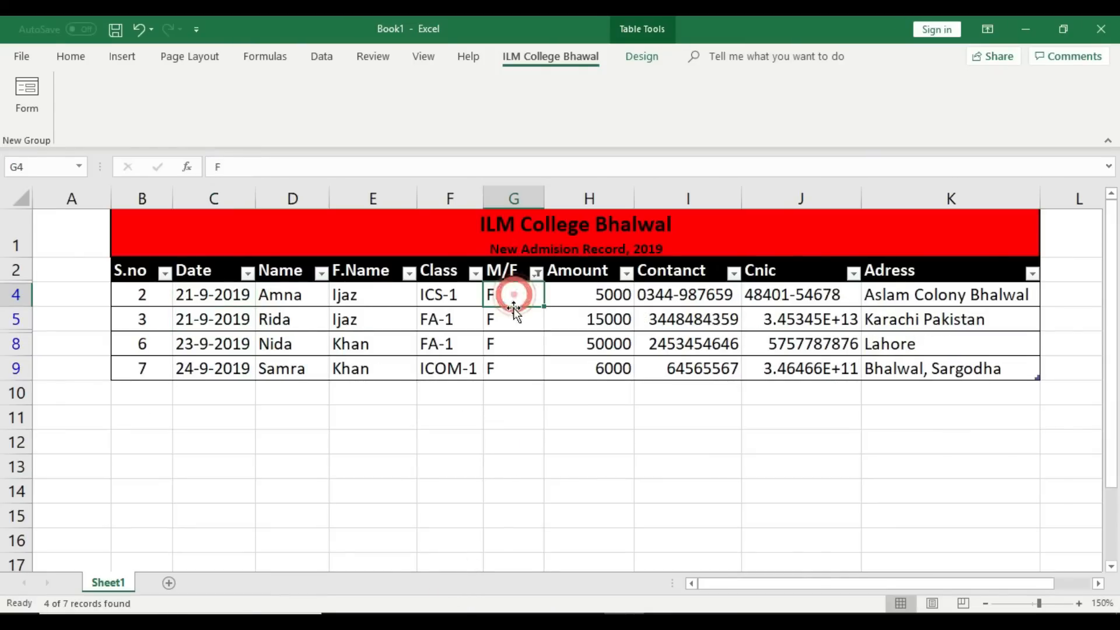
{"action": "left_click", "coordinate": [513, 318]}
{"action": "left_click", "coordinate": [514, 341]}
{"action": "left_click", "coordinate": [513, 361]}
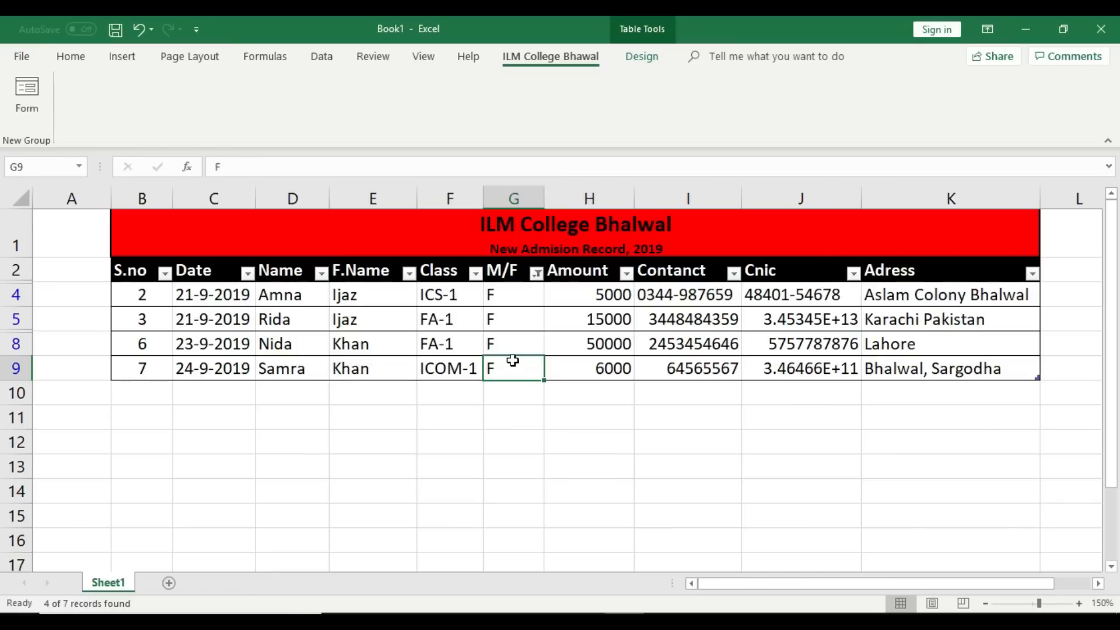
Step: Change the M/F filter to show only male students
{"action": "left_click", "coordinate": [535, 273]}
{"action": "left_click", "coordinate": [373, 434]}
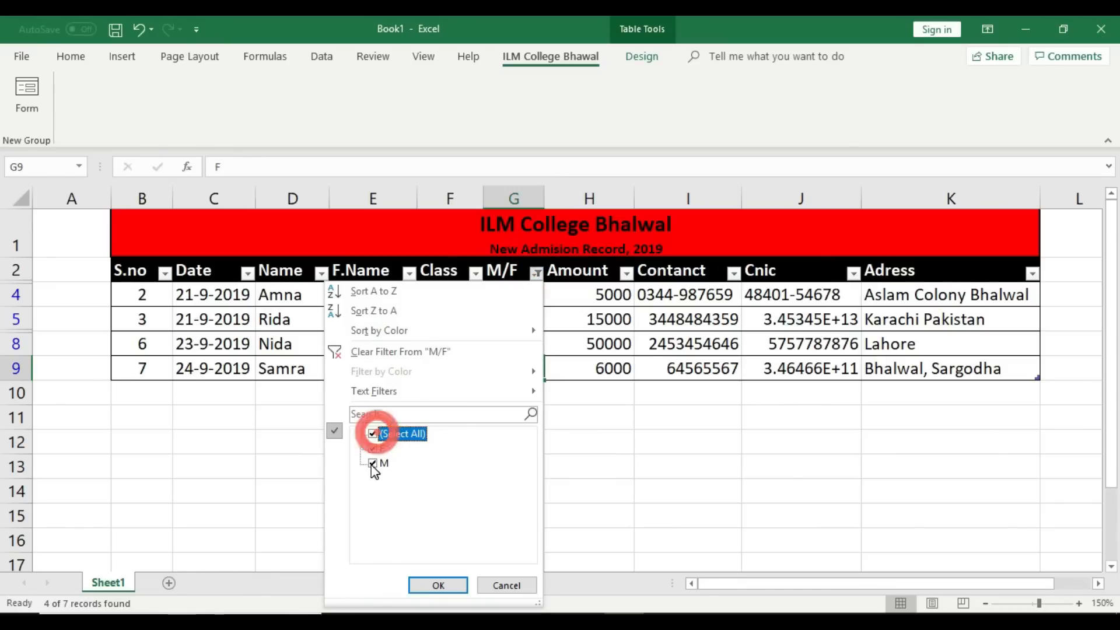
{"action": "left_click", "coordinate": [374, 449]}
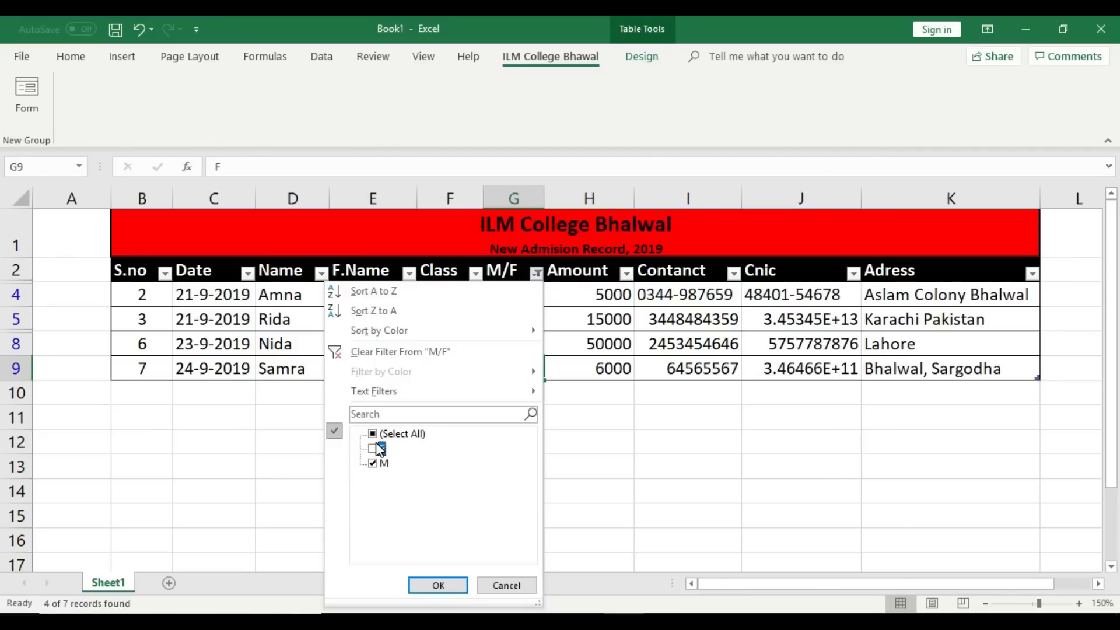
{"action": "left_click", "coordinate": [442, 586]}
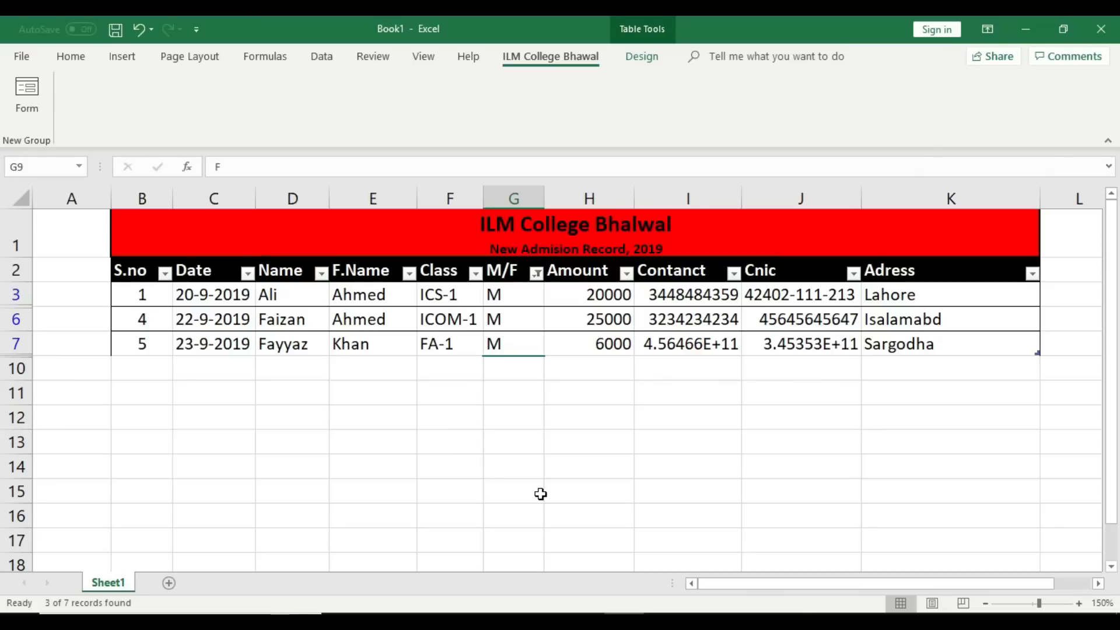
Step: Select both genders to restore all seven records, then open the File info page
{"action": "left_click", "coordinate": [537, 273]}
{"action": "left_click", "coordinate": [374, 435]}
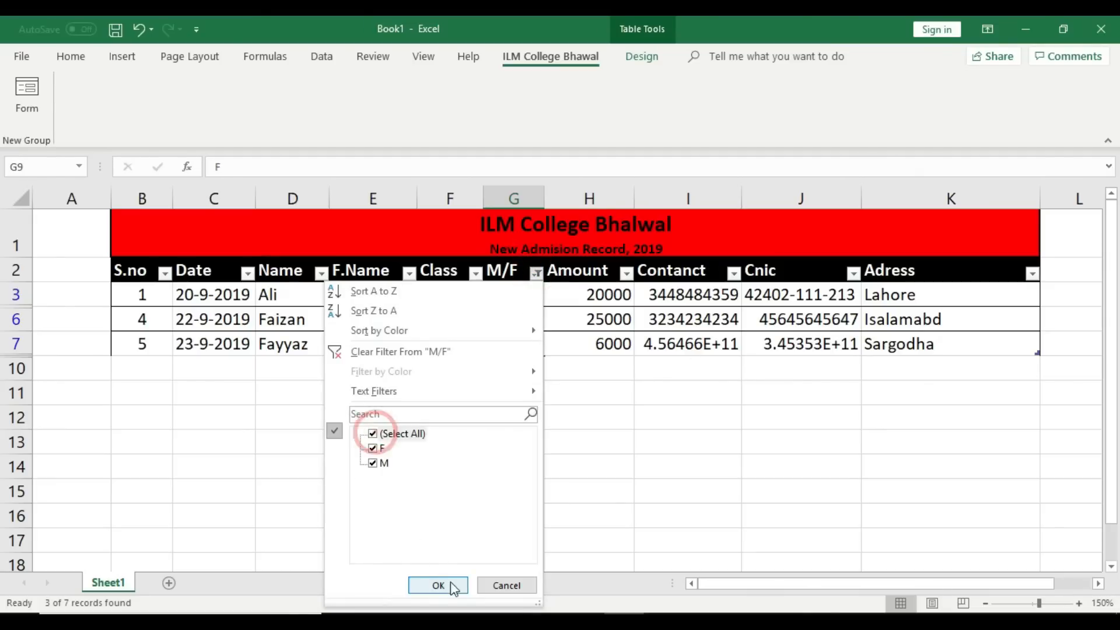
{"action": "left_click", "coordinate": [441, 585]}
{"action": "left_click", "coordinate": [425, 525]}
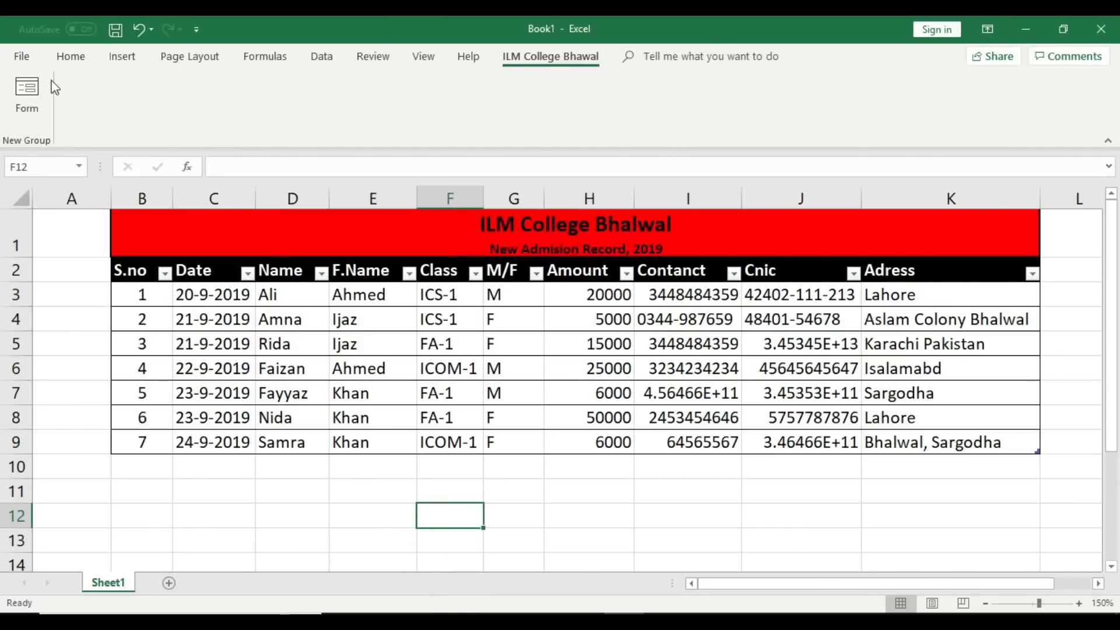
{"action": "left_click", "coordinate": [26, 53]}
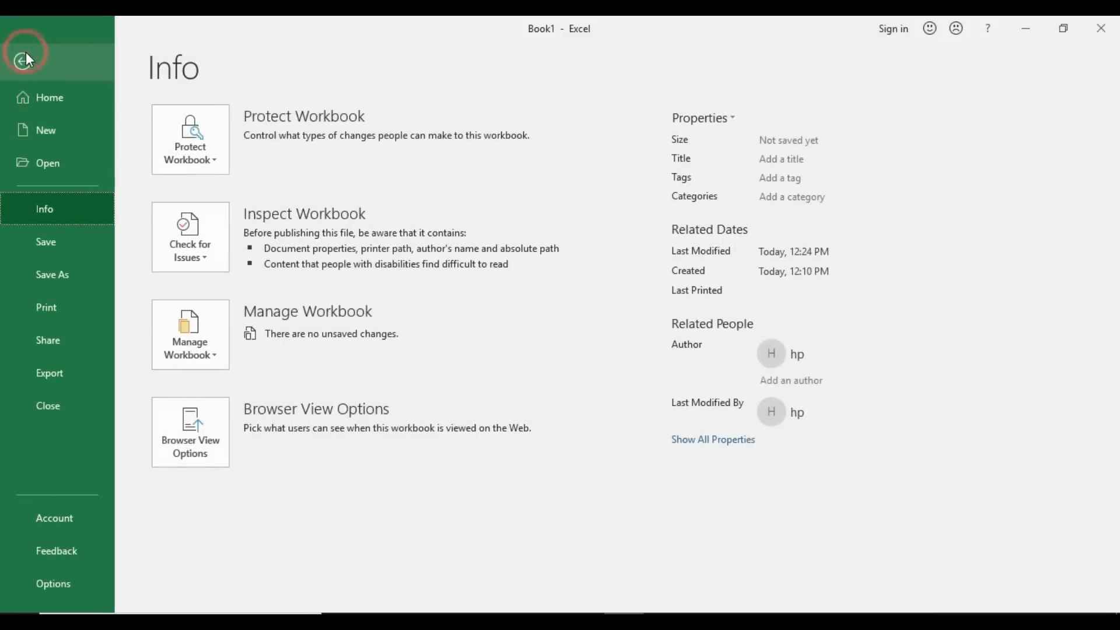
Step: Save the workbook to the Desktop as '123'
{"action": "left_click", "coordinate": [60, 242]}
{"action": "left_click", "coordinate": [507, 230]}
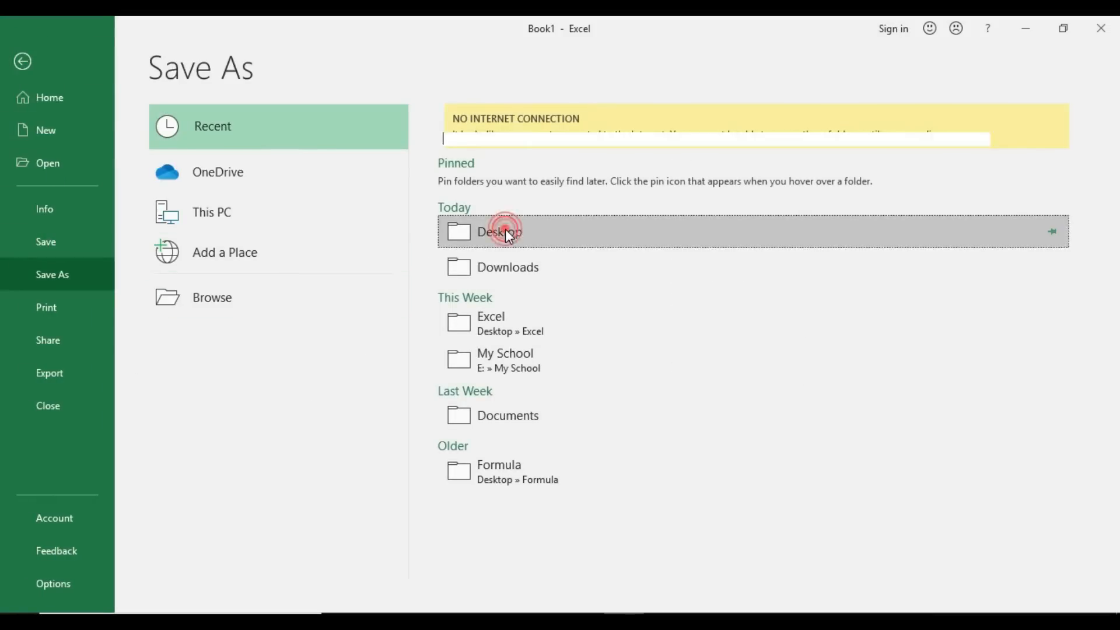
{"action": "left_click", "coordinate": [534, 144]}
{"action": "type", "text": "123"}
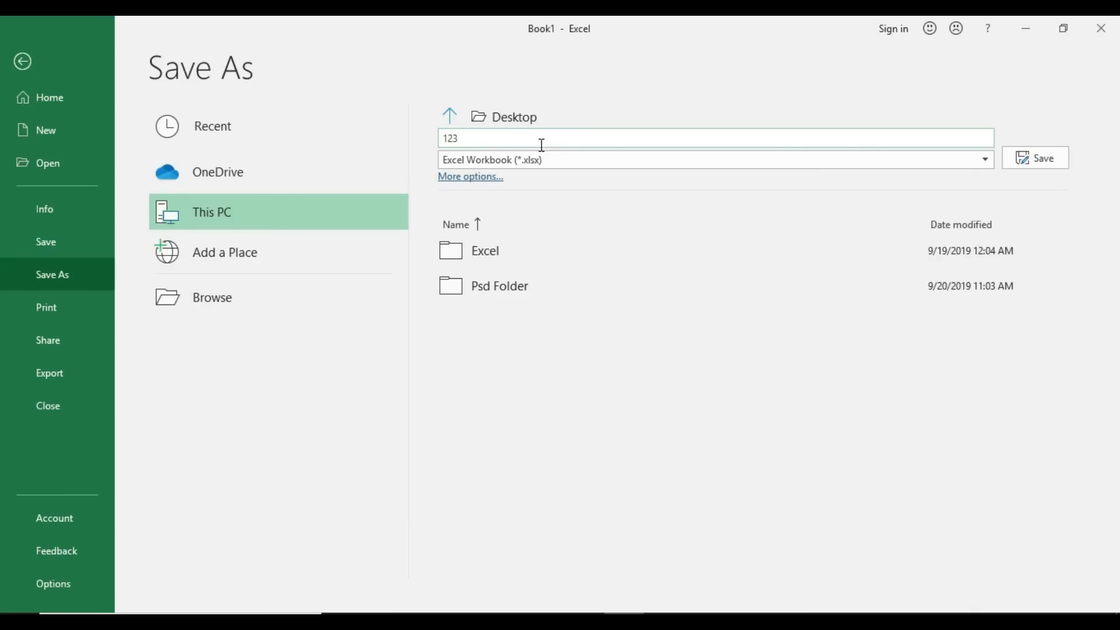
{"action": "left_click", "coordinate": [1042, 158]}
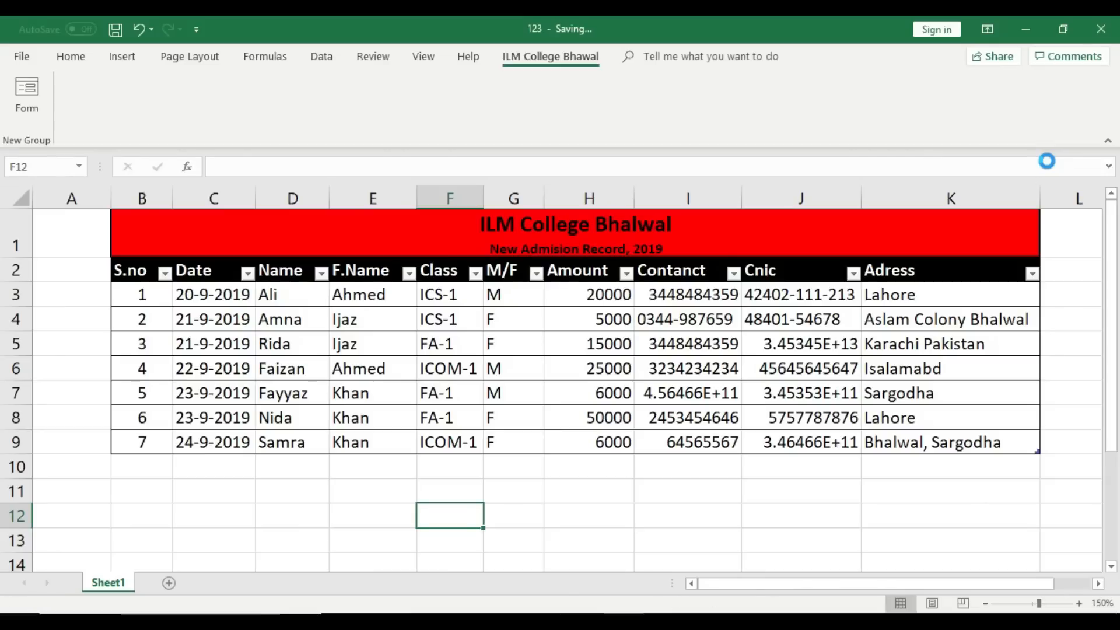
Step: Close the 123 workbook, refresh the desktop, and reopen 123 from it
{"action": "left_click", "coordinate": [1025, 27]}
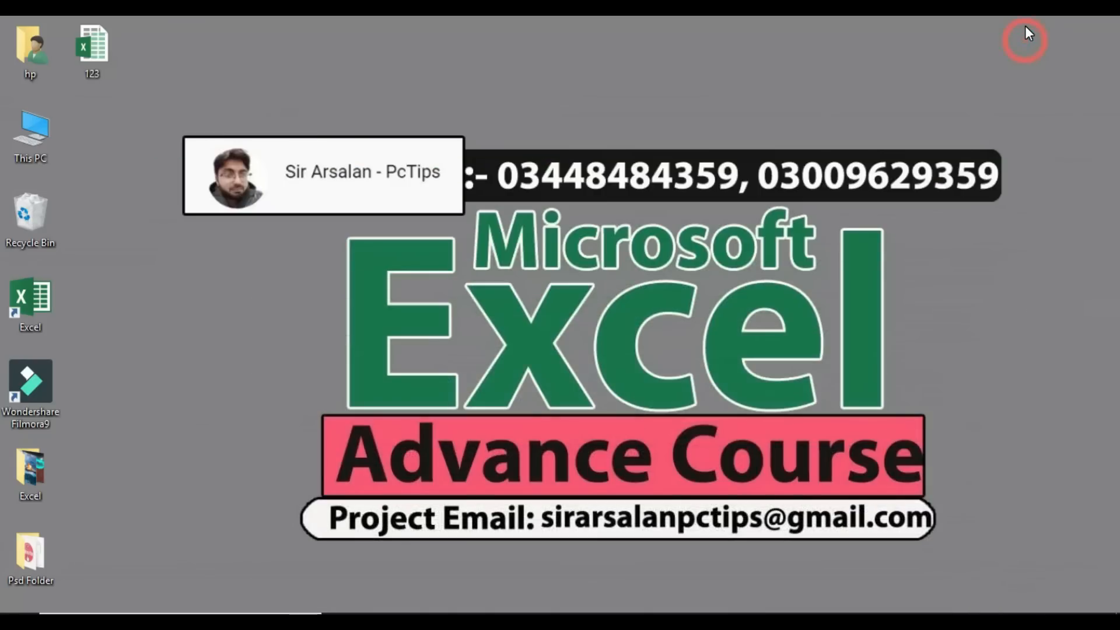
{"action": "left_click", "coordinate": [624, 621]}
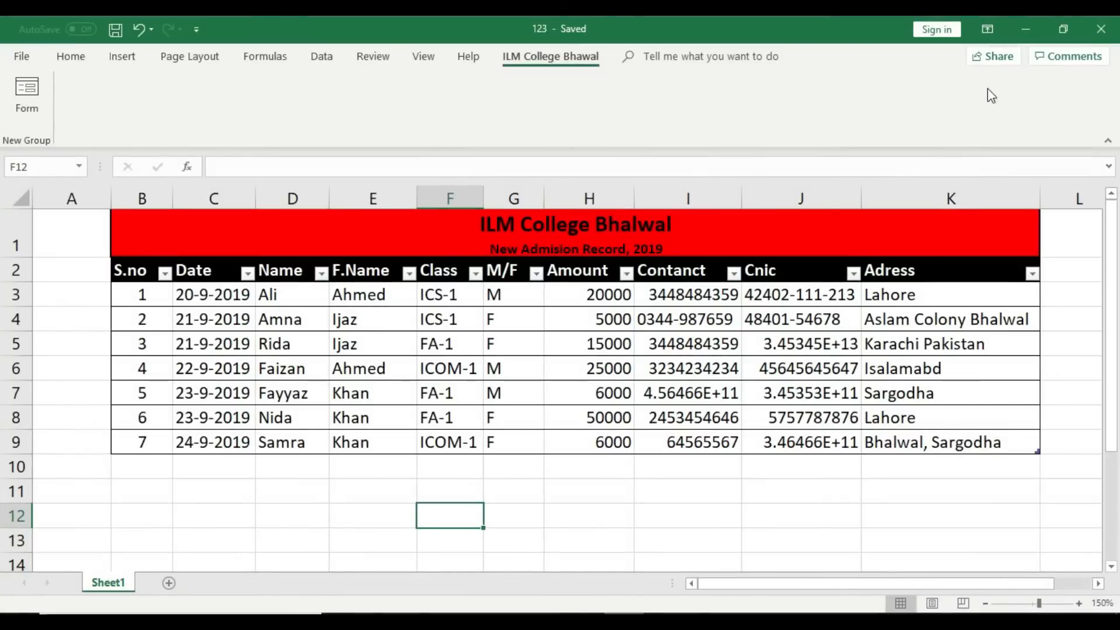
{"action": "left_click", "coordinate": [1101, 26]}
{"action": "right_click", "coordinate": [400, 238]}
{"action": "left_click", "coordinate": [447, 311]}
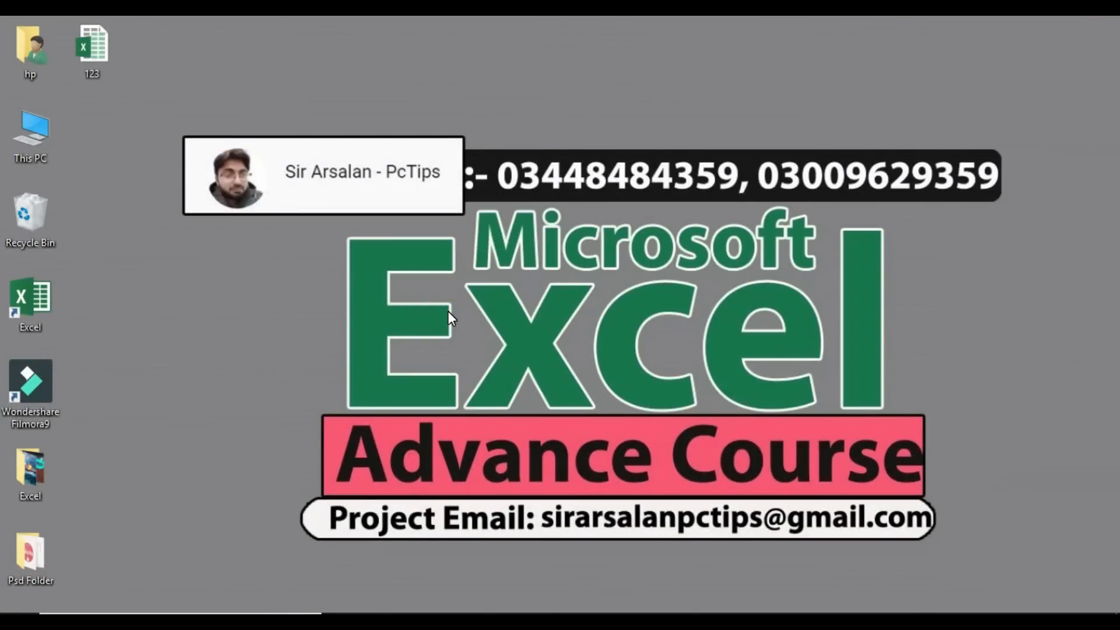
{"action": "double_click", "coordinate": [91, 70]}
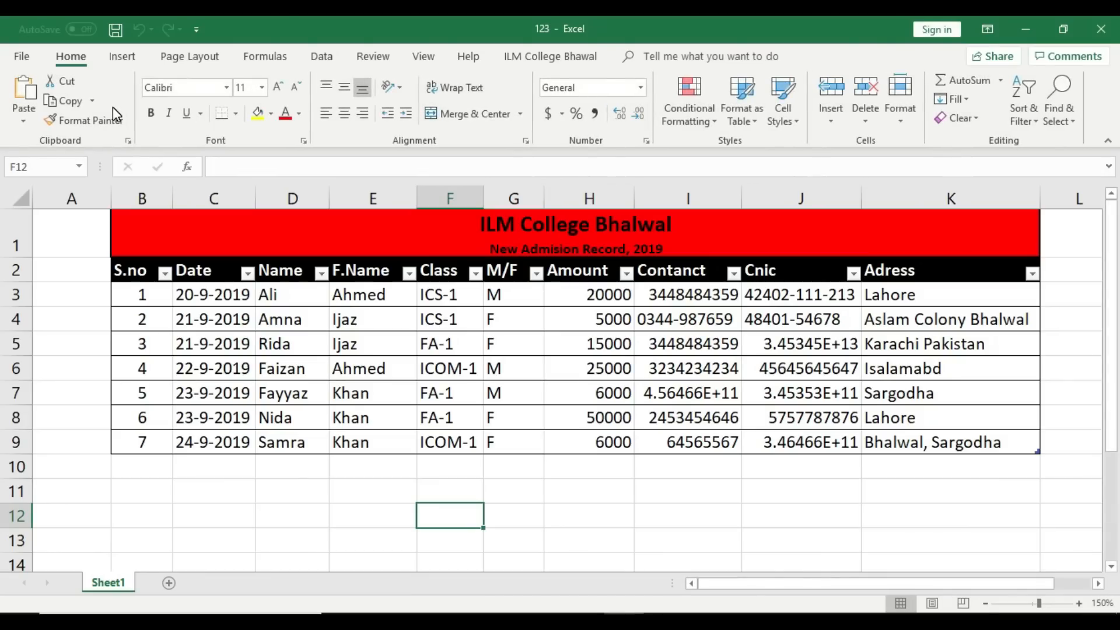
Step: Open the admission table's data Form from the custom command group and start a blank record
{"action": "left_click_drag", "start_coordinate": [145, 442], "coordinate": [1033, 443]}
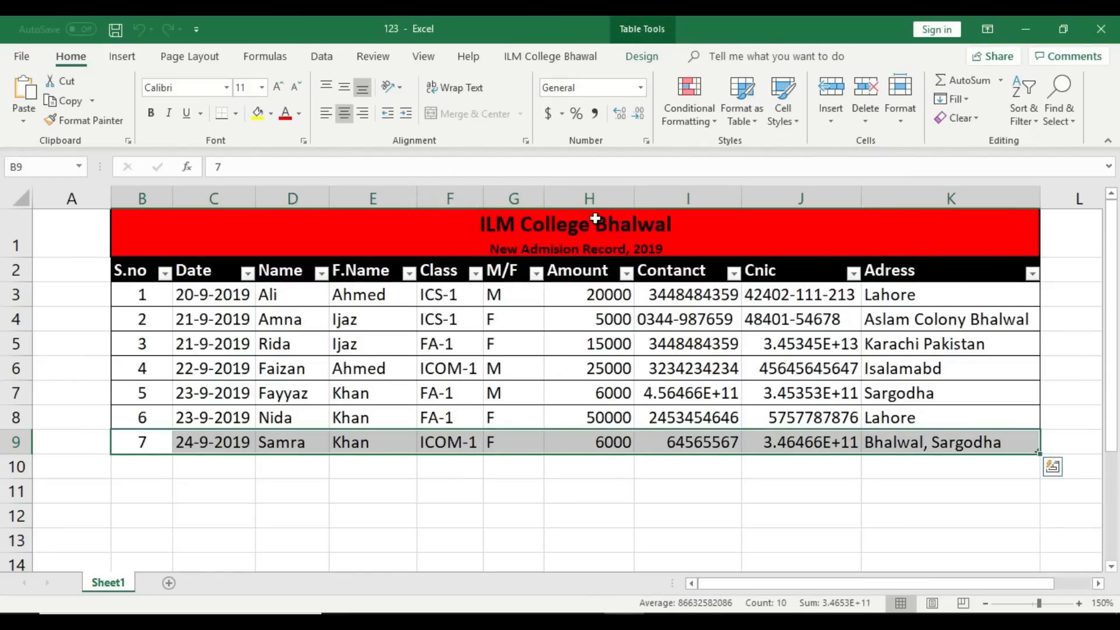
{"action": "left_click", "coordinate": [559, 58]}
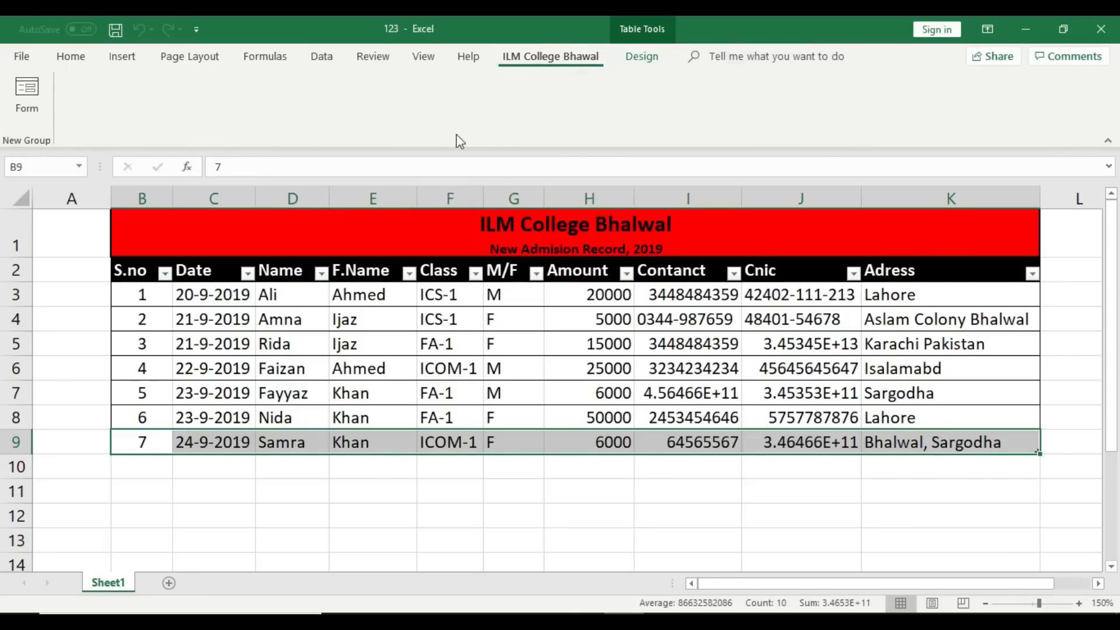
{"action": "left_click", "coordinate": [26, 105]}
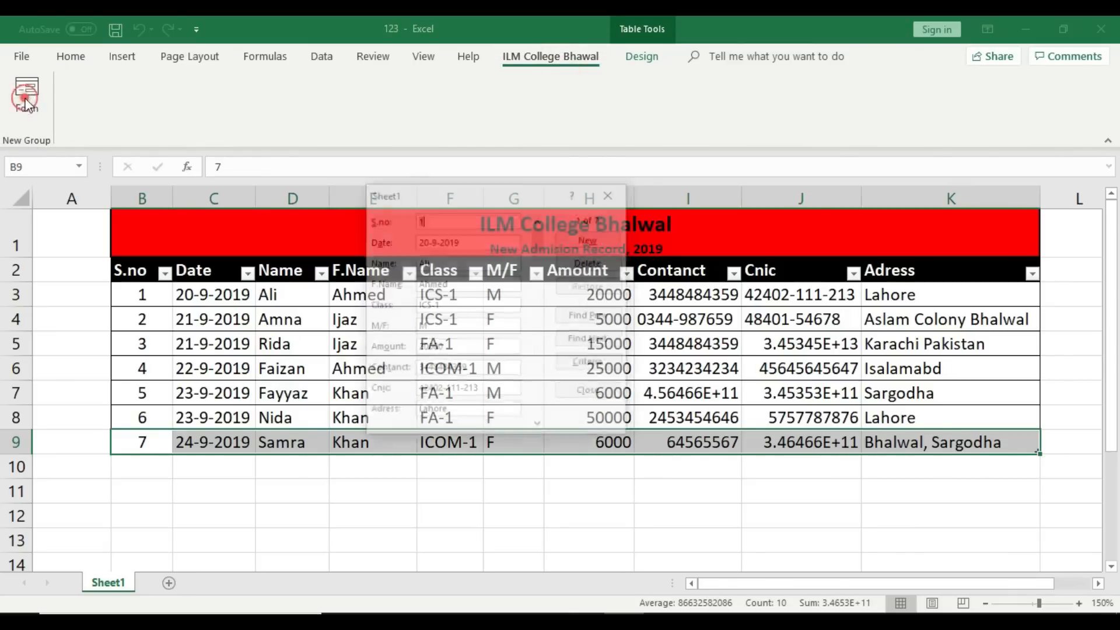
{"action": "left_click_drag", "start_coordinate": [440, 194], "coordinate": [492, 295]}
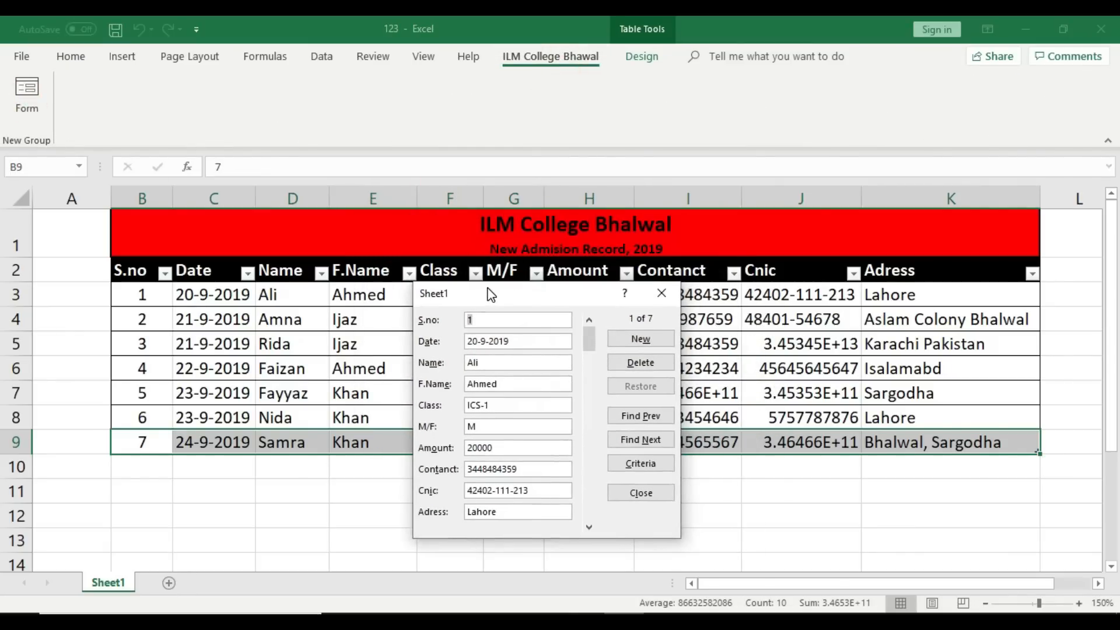
{"action": "left_click", "coordinate": [666, 339]}
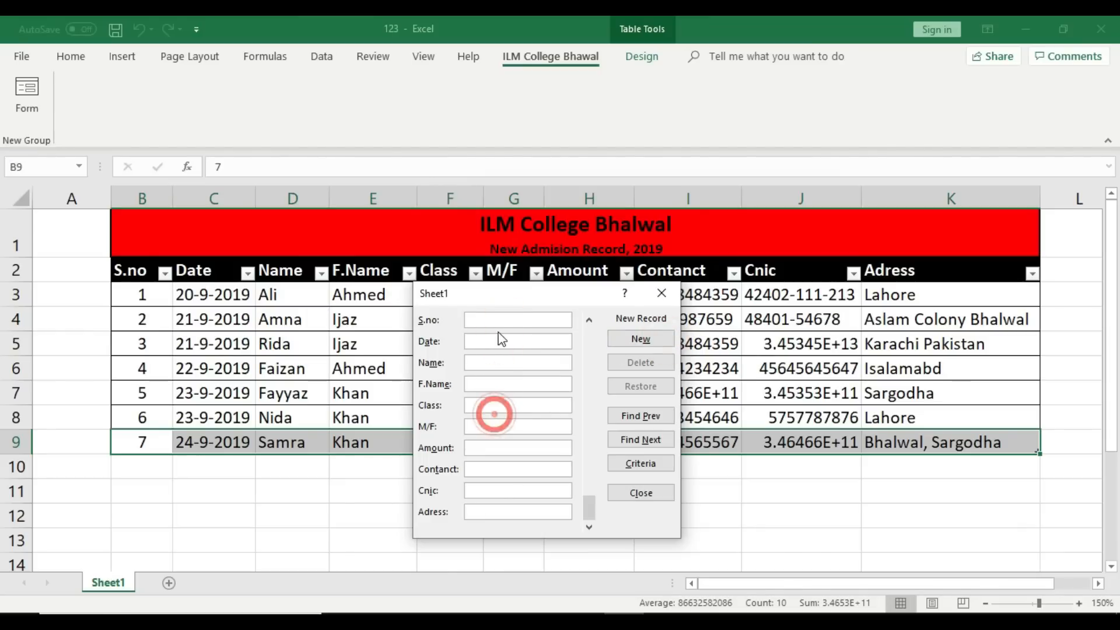
Step: Enter serial 8, date 26-9-2019, student and father names, class ICS-1, gender M, amount 7000
{"action": "left_click", "coordinate": [499, 317]}
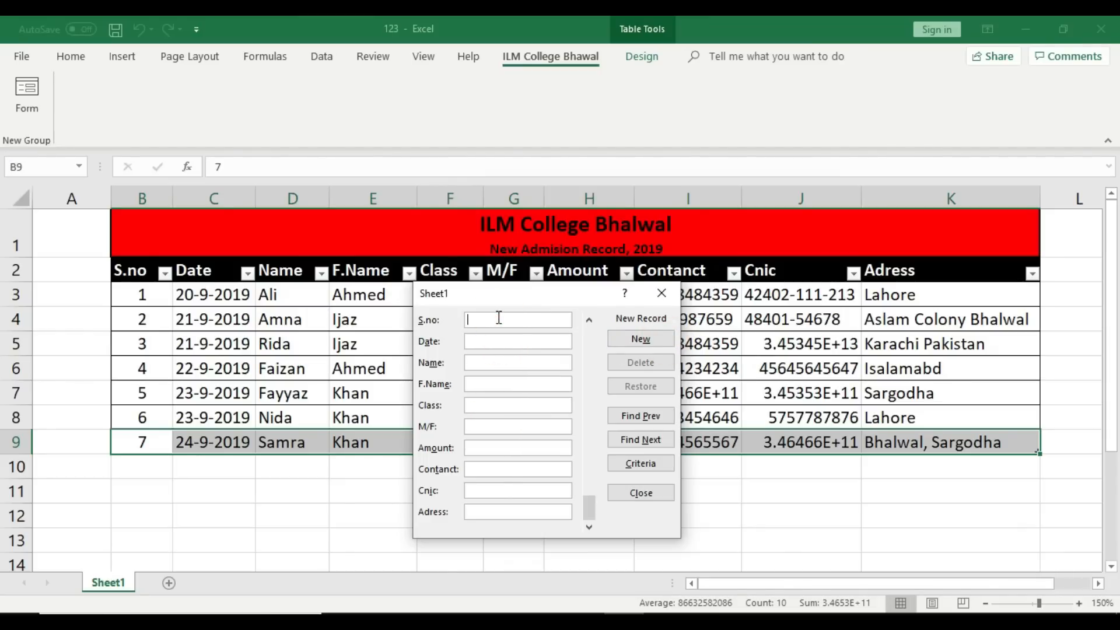
{"action": "type", "text": "8"}
{"action": "left_click", "coordinate": [487, 342]}
{"action": "type", "text": "26-9-2019"}
{"action": "left_click", "coordinate": [493, 364]}
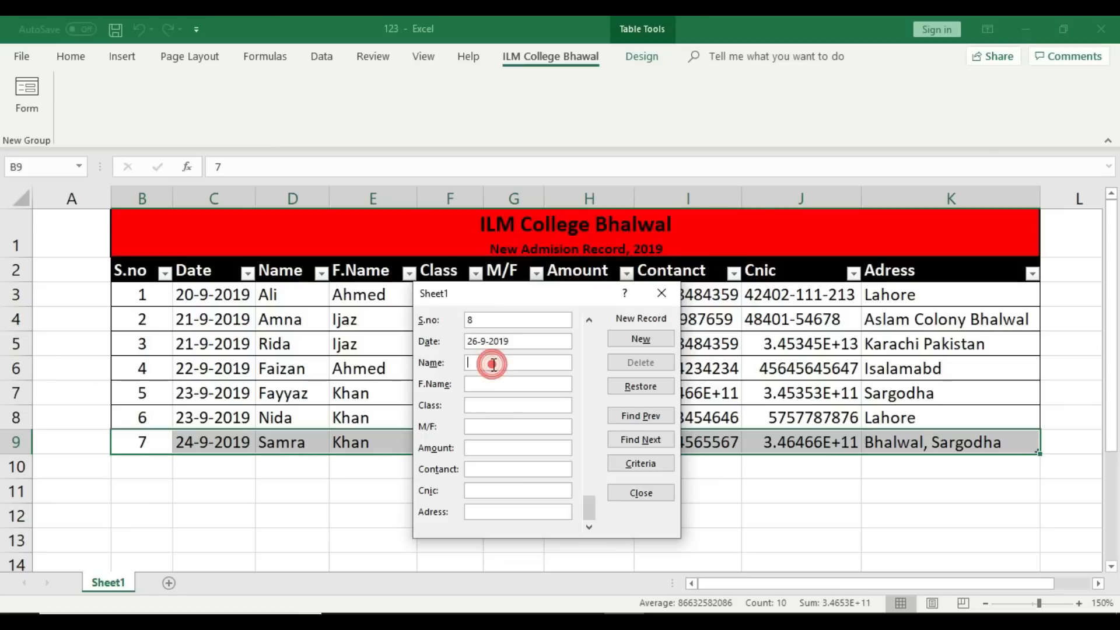
{"action": "type", "text": "Abas"}
{"action": "left_click", "coordinate": [490, 386]}
{"action": "type", "text": "Shahid"}
{"action": "left_click", "coordinate": [491, 408]}
{"action": "type", "text": "ICS-1"}
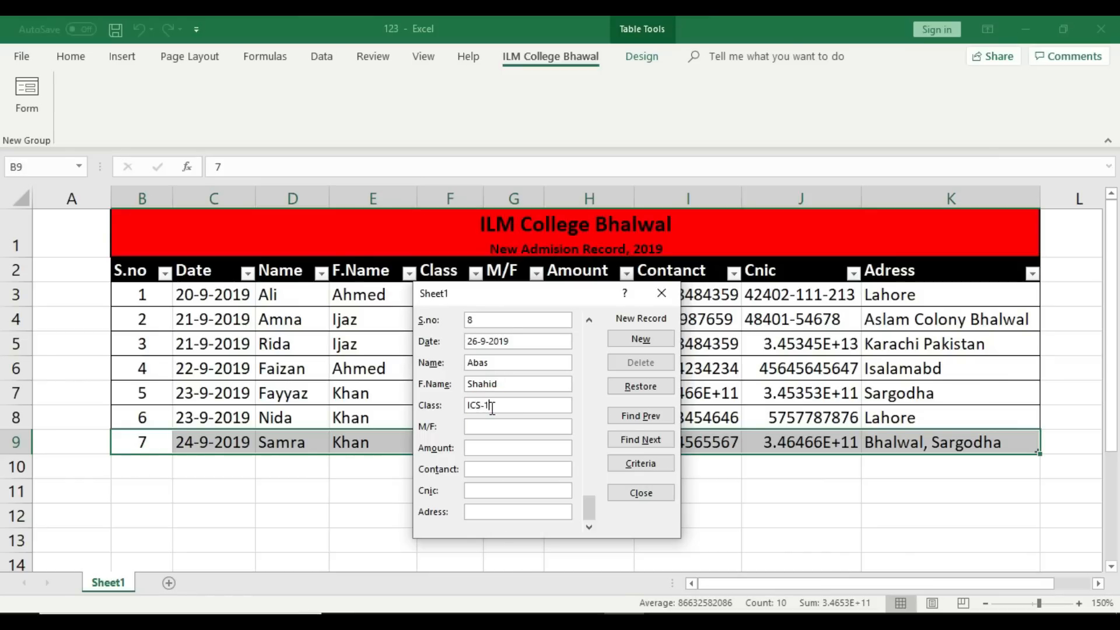
{"action": "left_click", "coordinate": [492, 427]}
{"action": "type", "text": "M"}
{"action": "left_click", "coordinate": [492, 448]}
{"action": "type", "text": "7000"}
{"action": "left_click", "coordinate": [497, 471]}
Step: Correct the amount to 5000, add contact, Cnic and address Bhalwal, then save and close
{"action": "left_click_drag", "start_coordinate": [517, 299], "coordinate": [404, 299]}
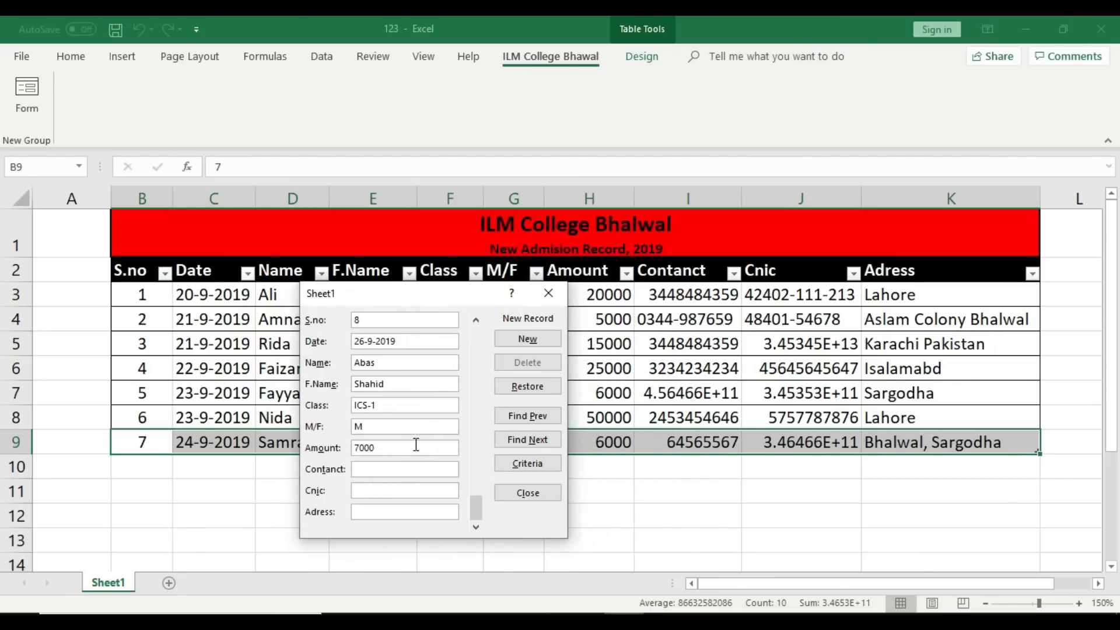
{"action": "left_click", "coordinate": [392, 448]}
{"action": "key", "text": "BackSpace"}
{"action": "key", "text": "BackSpace"}
{"action": "key", "text": "BackSpace"}
{"action": "key", "text": "BackSpace"}
{"action": "type", "text": "5000"}
{"action": "left_click", "coordinate": [366, 466]}
{"action": "type", "text": "353454546"}
{"action": "left_click", "coordinate": [386, 489]}
{"action": "type", "text": "5675756"}
{"action": "left_click", "coordinate": [388, 509]}
{"action": "type", "text": "Bhalwal"}
{"action": "left_click", "coordinate": [527, 339]}
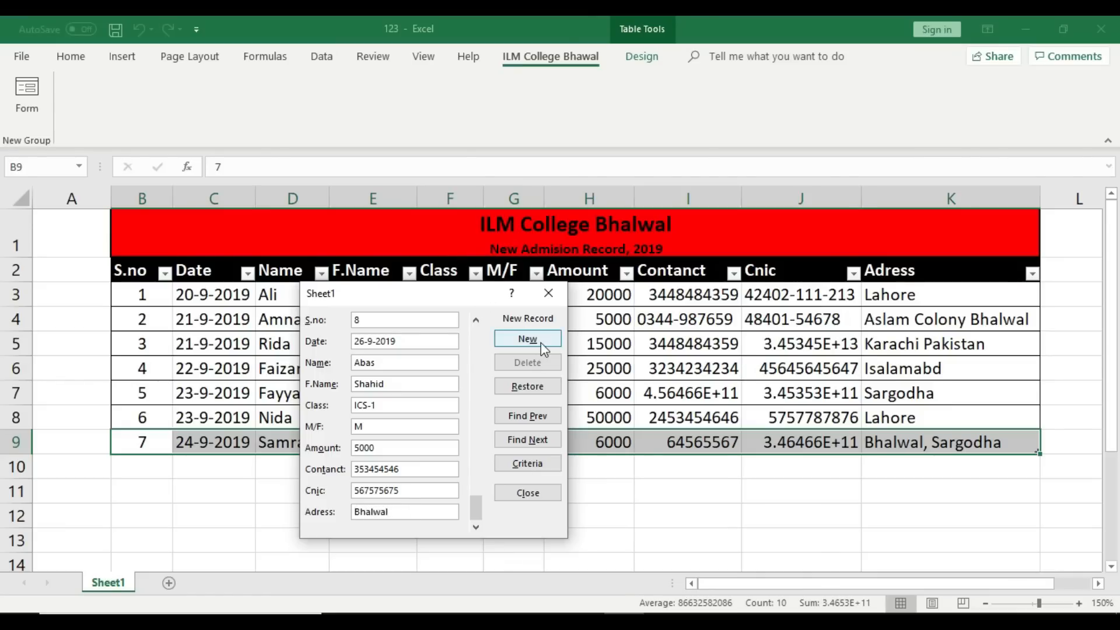
{"action": "left_click", "coordinate": [548, 293]}
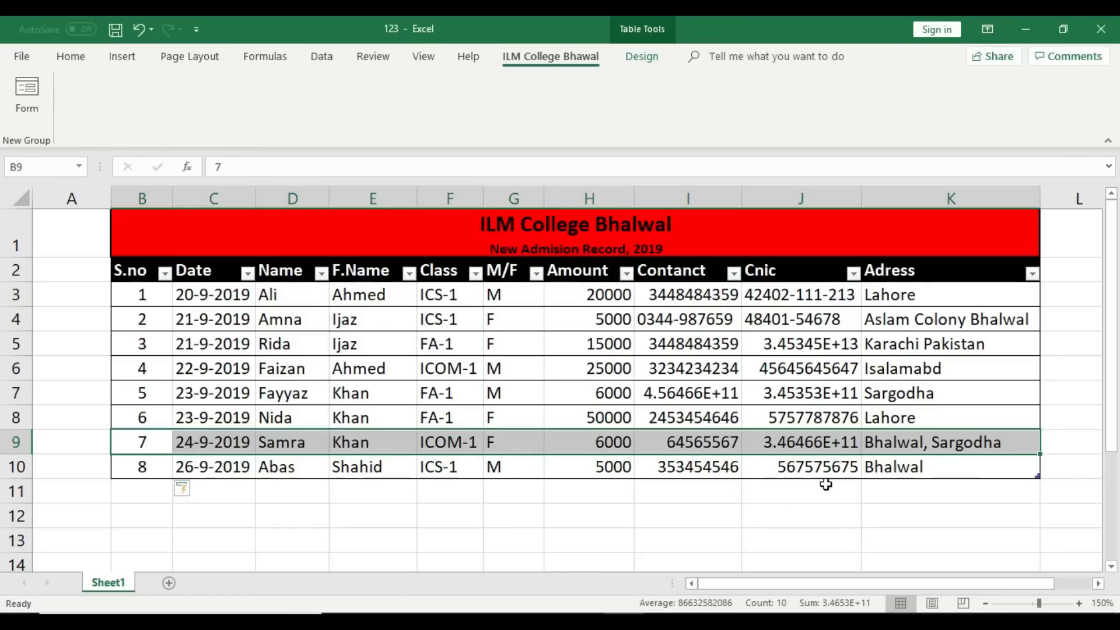
{"action": "left_click", "coordinate": [774, 515]}
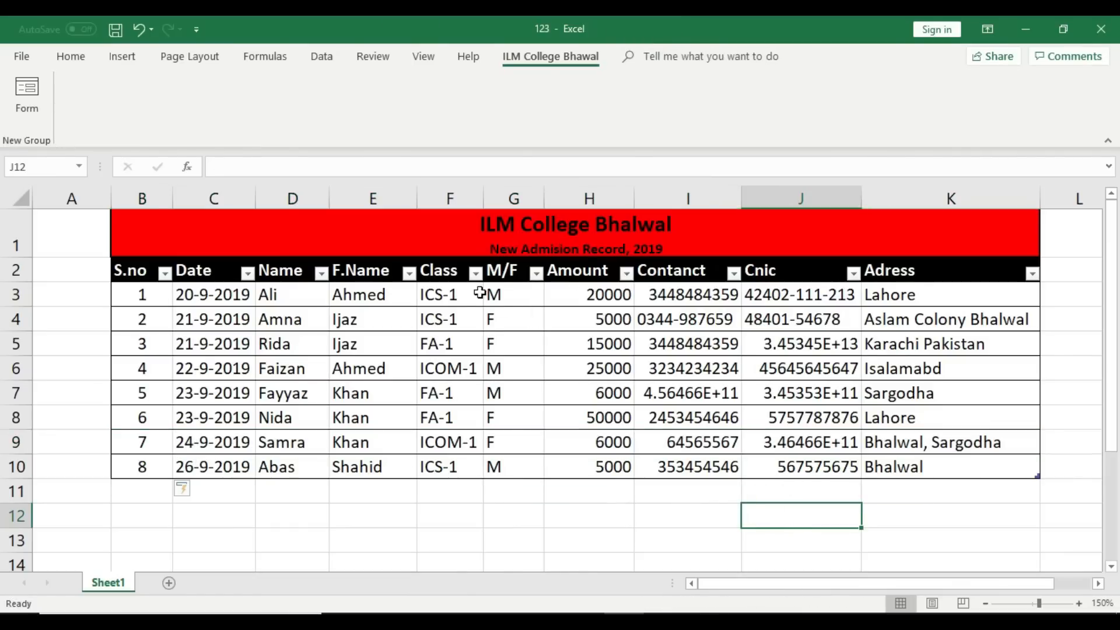
{"action": "left_click", "coordinate": [476, 273]}
{"action": "left_click", "coordinate": [312, 434]}
{"action": "left_click", "coordinate": [313, 478]}
{"action": "left_click", "coordinate": [378, 585]}
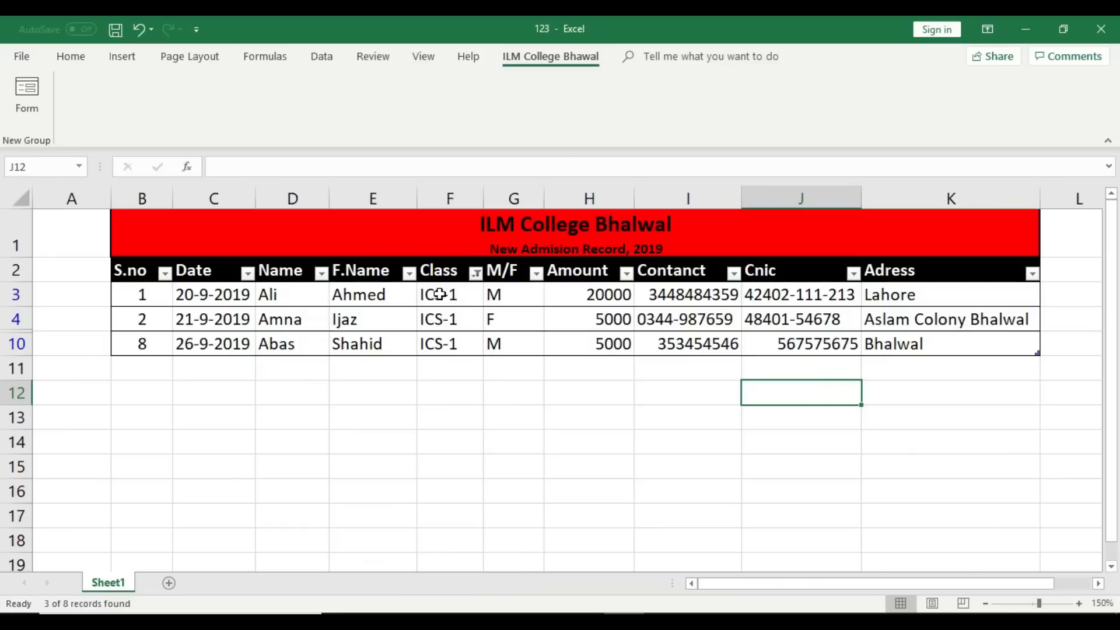
{"action": "left_click", "coordinate": [439, 320]}
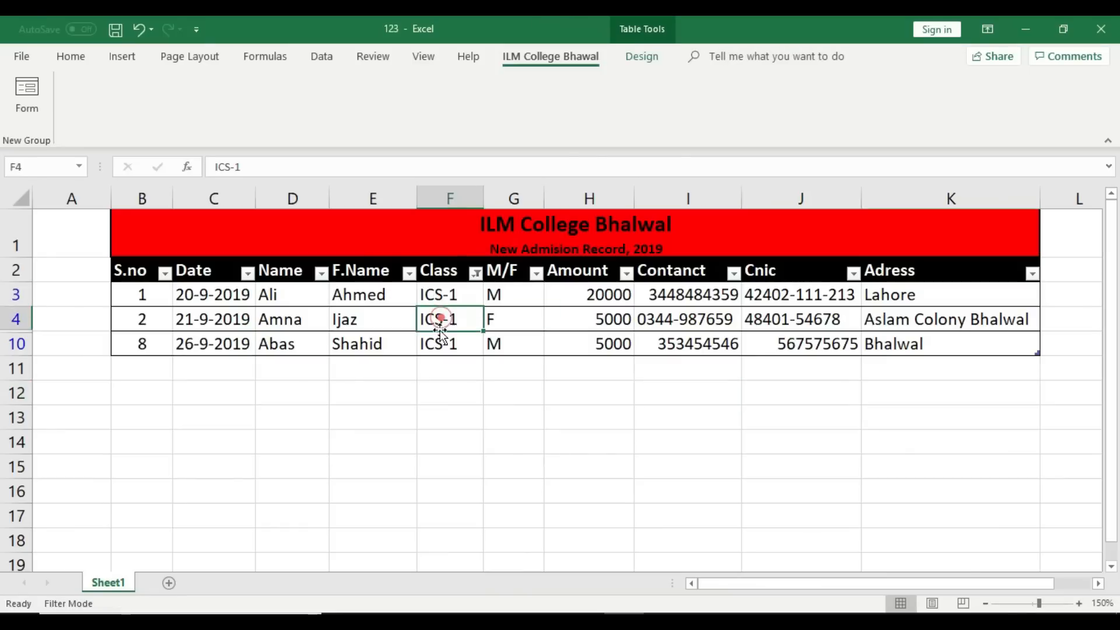
{"action": "left_click", "coordinate": [477, 274]}
{"action": "left_click", "coordinate": [312, 434]}
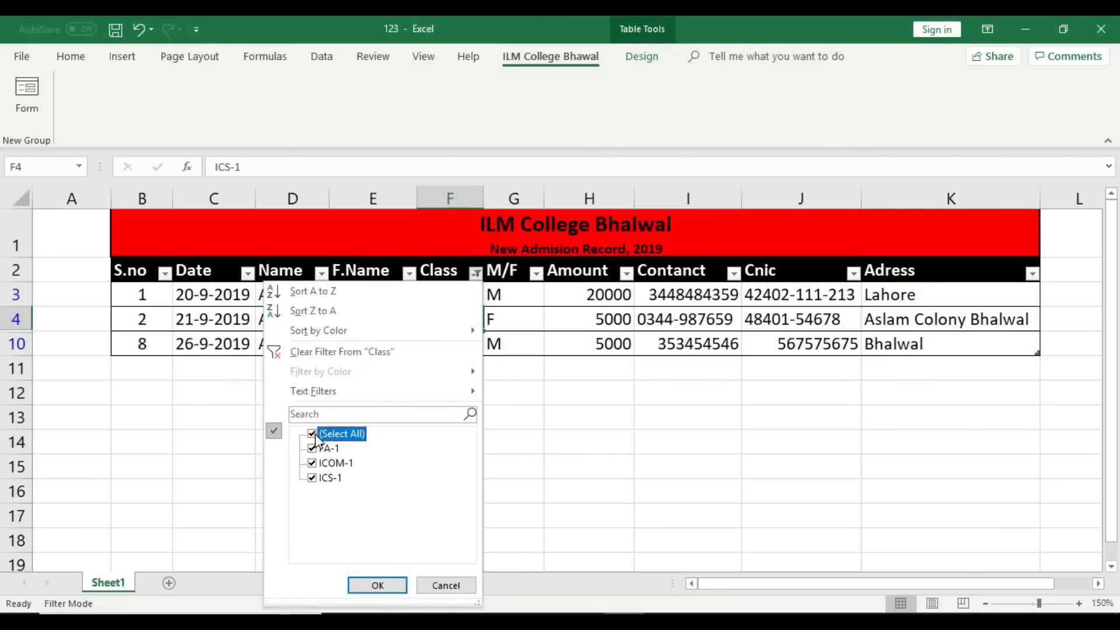
{"action": "left_click", "coordinate": [385, 586]}
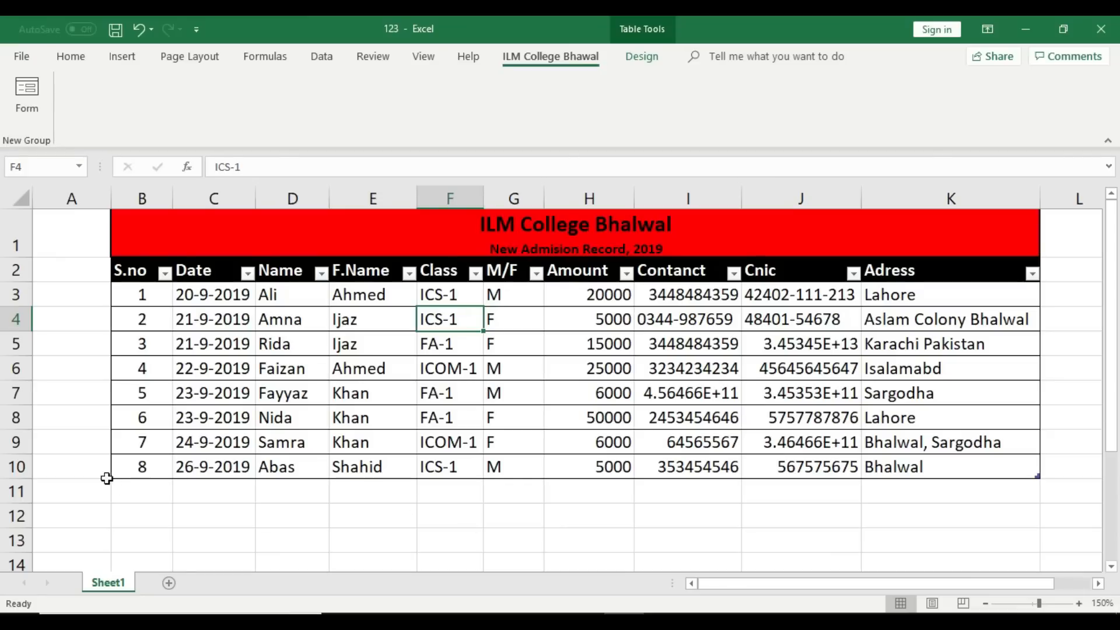
{"action": "left_click", "coordinate": [154, 500]}
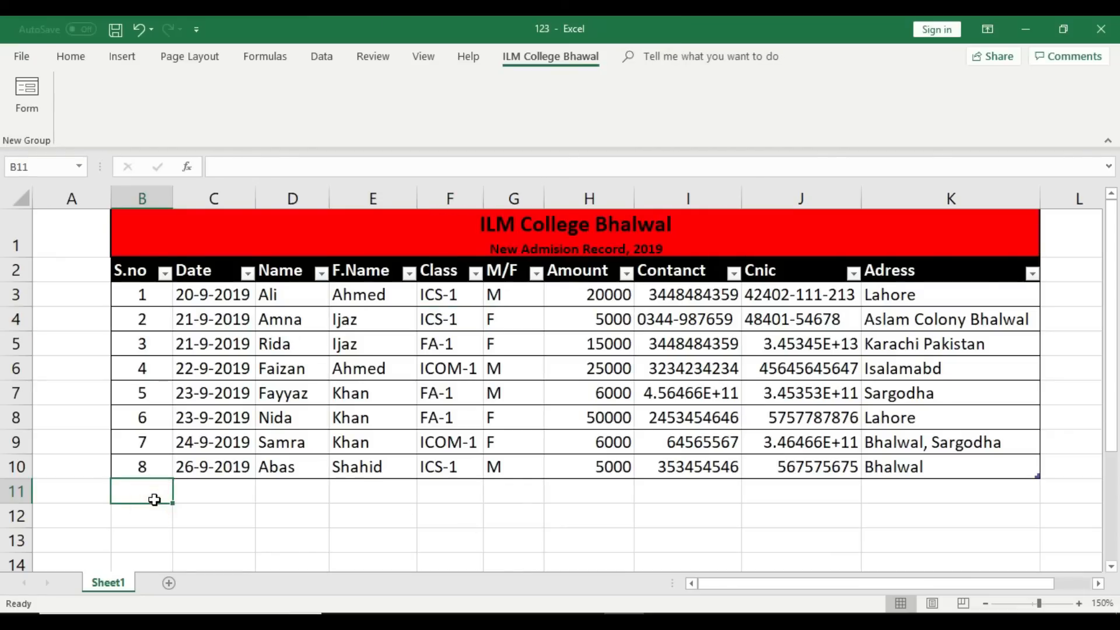
Step: Extend the table to row 11 by typing 9 in B11, clear the entries, then open the Name filter
{"action": "type", "text": "9"}
{"action": "key", "text": "Tab"}
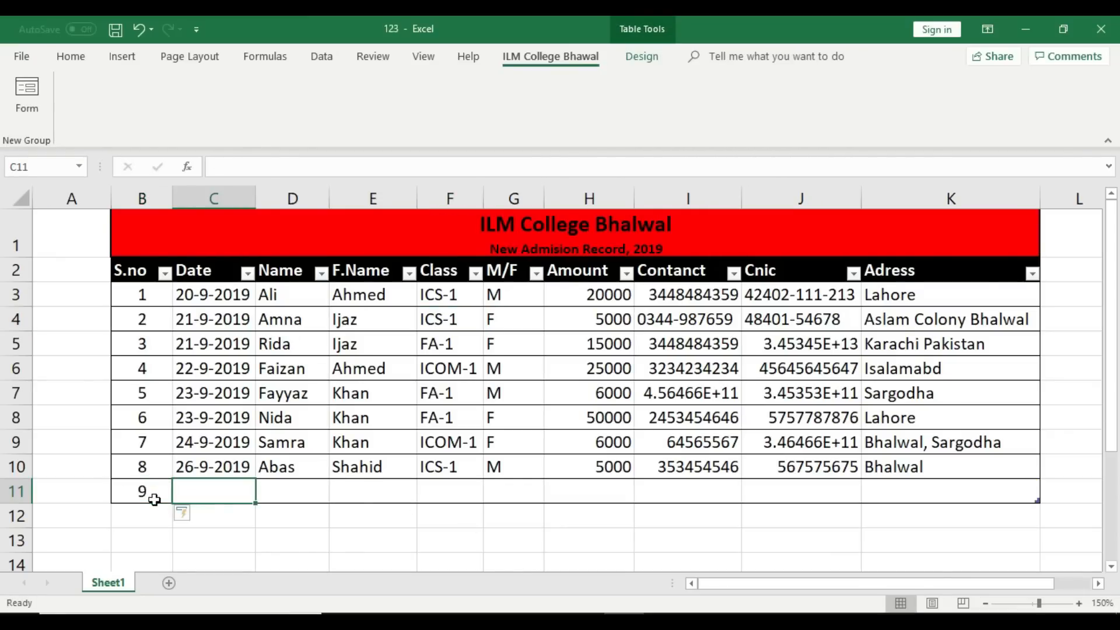
{"action": "type", "text": "567"}
{"action": "key", "text": "BackSpace"}
{"action": "key", "text": "BackSpace"}
{"action": "key", "text": "BackSpace"}
{"action": "left_click", "coordinate": [157, 492]}
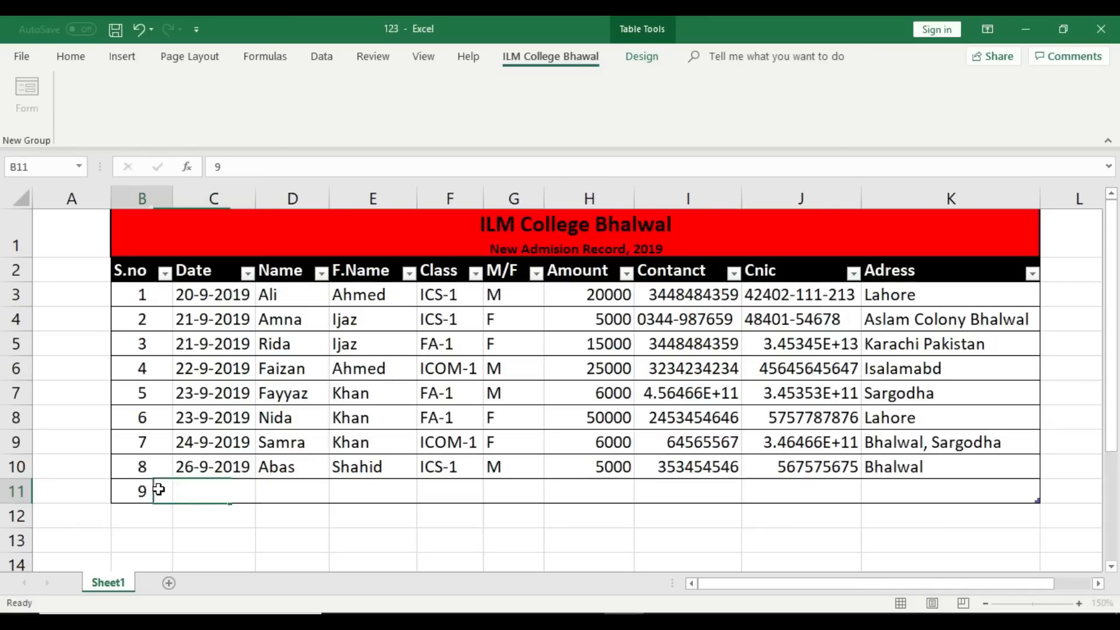
{"action": "key", "text": "Delete"}
{"action": "left_click", "coordinate": [257, 500]}
{"action": "left_click", "coordinate": [321, 274]}
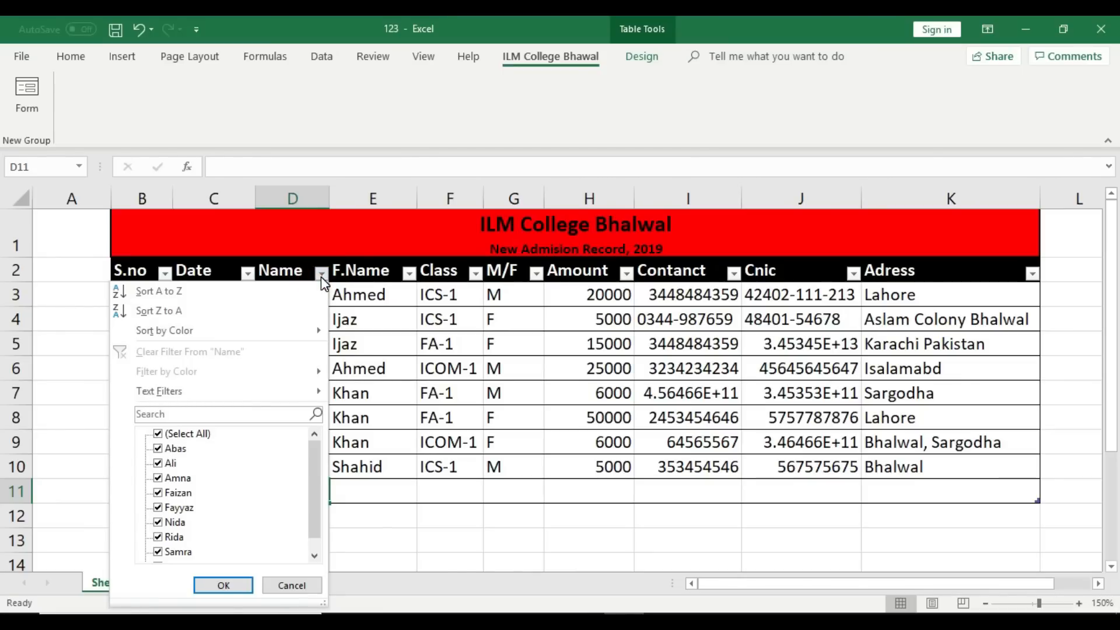
Step: Cancel the Name filter list, minimize Excel, and refresh the desktop
{"action": "left_click", "coordinate": [506, 503]}
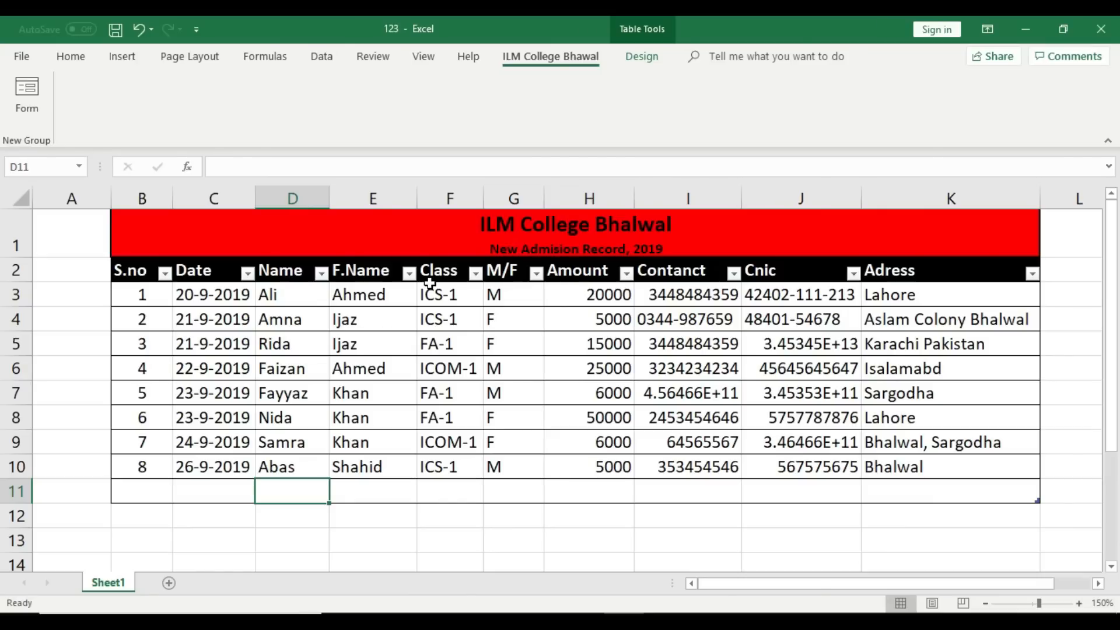
{"action": "left_click", "coordinate": [1025, 29]}
{"action": "right_click", "coordinate": [634, 271]}
{"action": "left_click", "coordinate": [677, 348]}
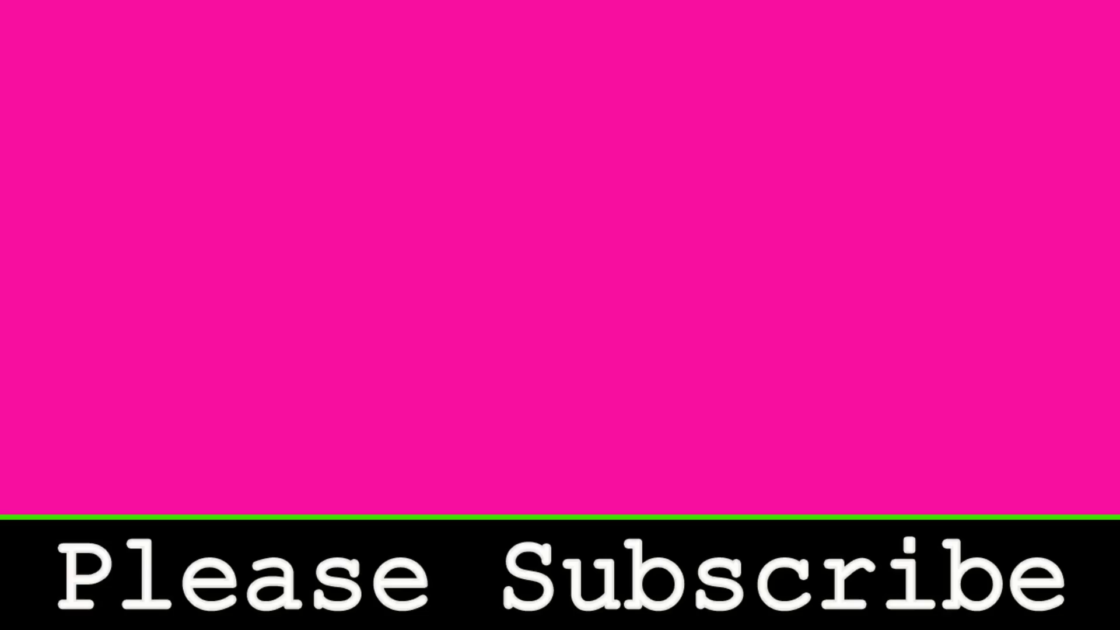